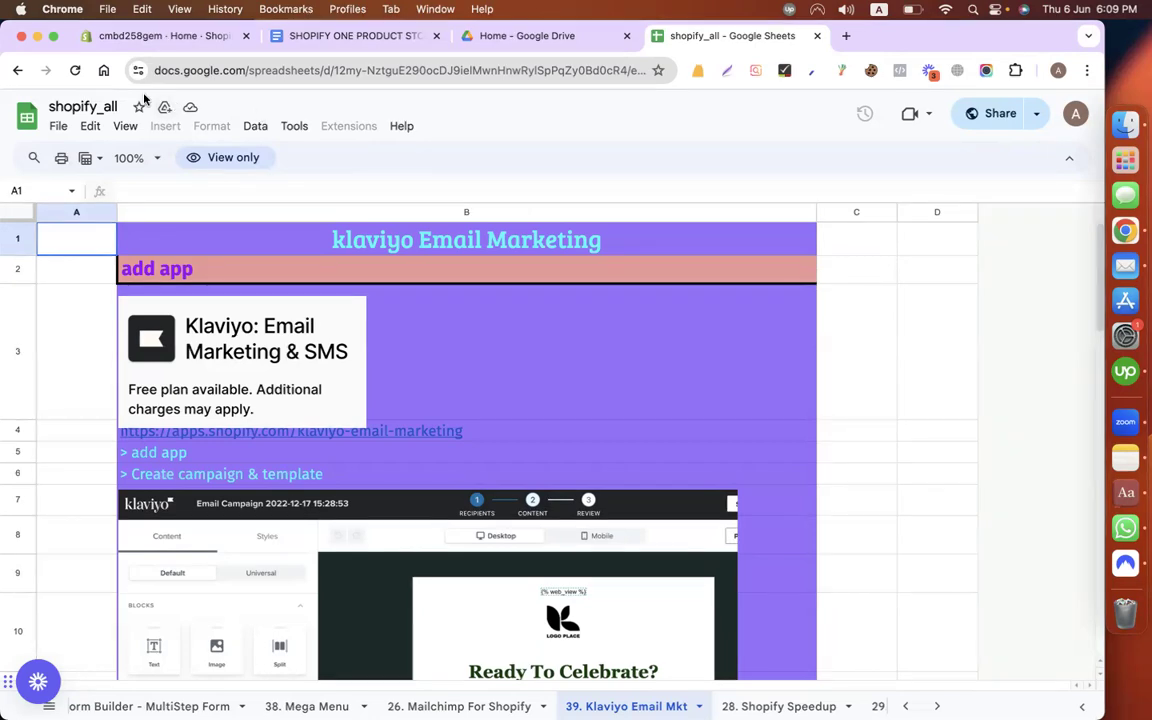
Step: Open fiverr.com in a new tab and search for 'shopify klaviyo email marketing' gigs
{"action": "left_click", "coordinate": [75, 72]}
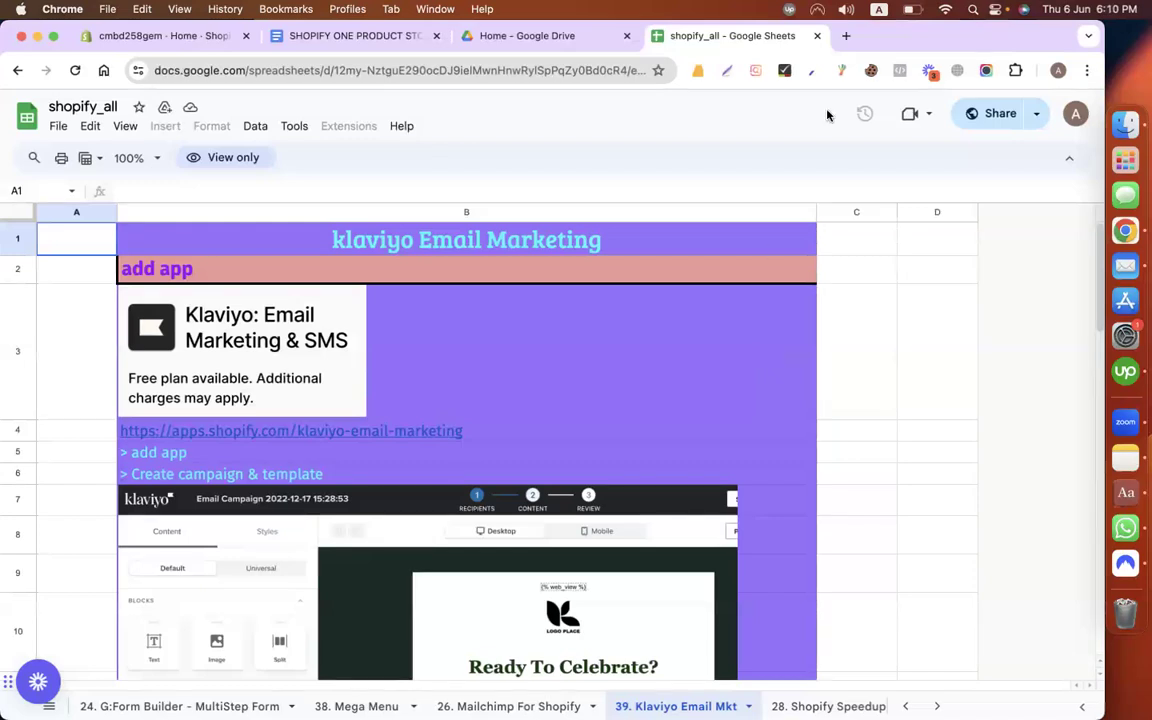
{"action": "left_click", "coordinate": [846, 36]}
{"action": "type", "text": "fiv"}
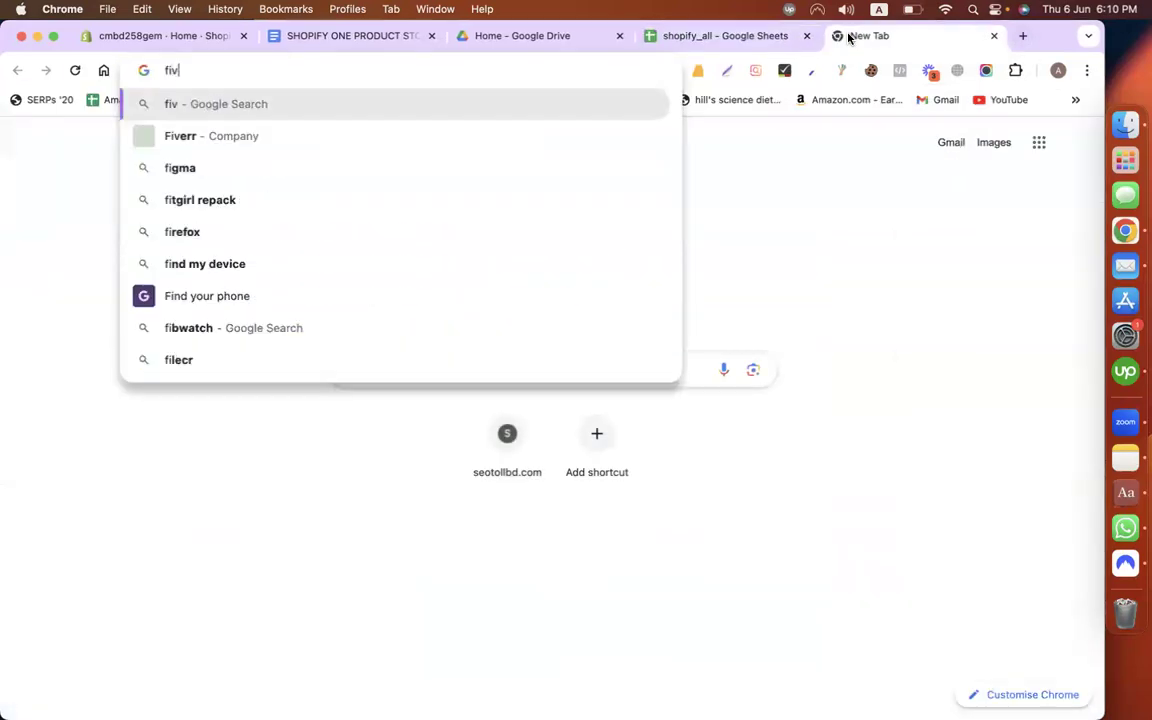
{"action": "type", "text": "err.com"}
{"action": "key", "text": "Return"}
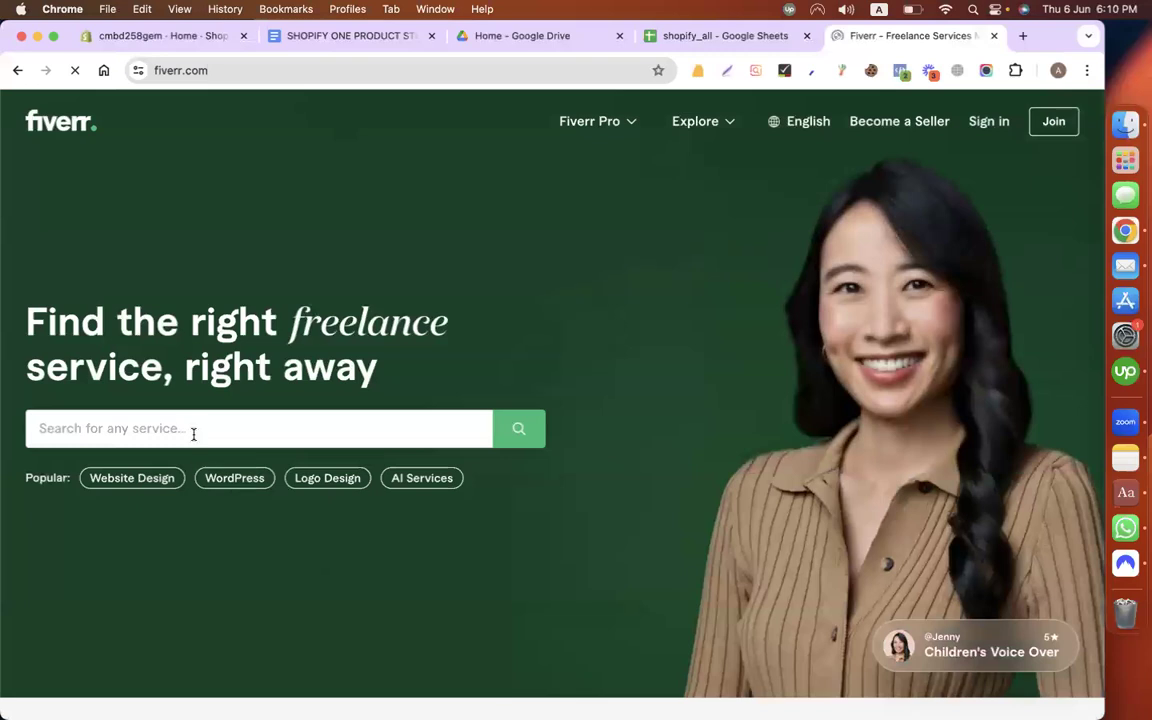
{"action": "left_click", "coordinate": [192, 427]}
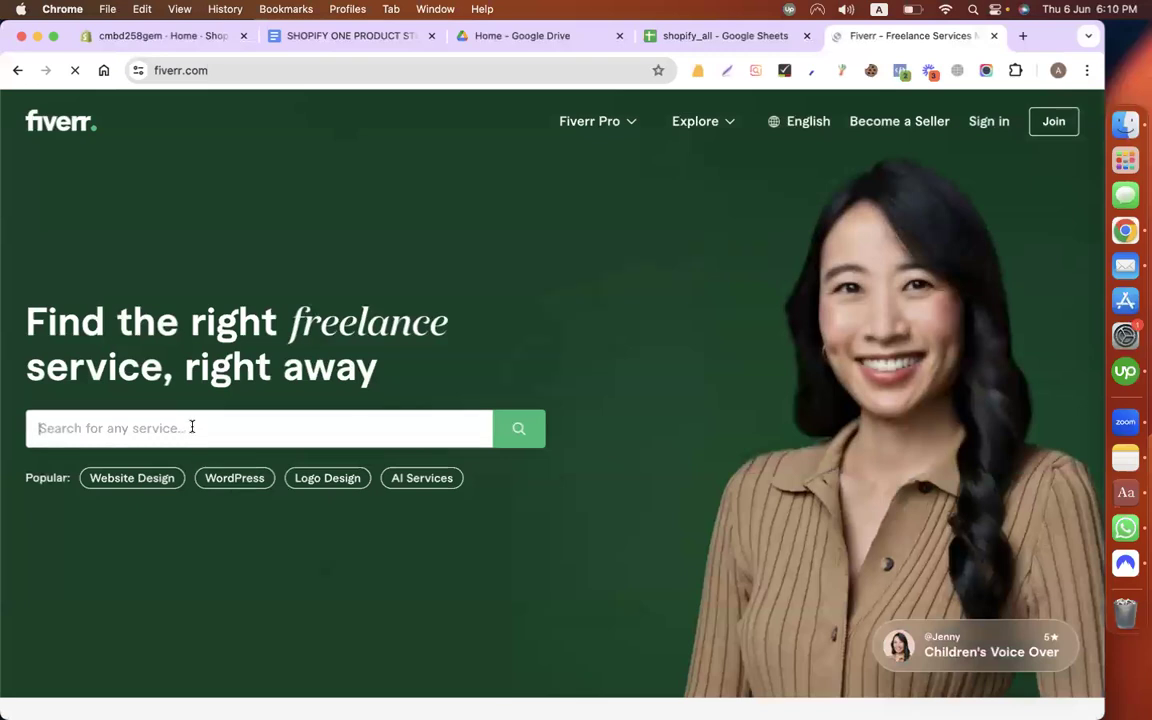
{"action": "type", "text": "shop"}
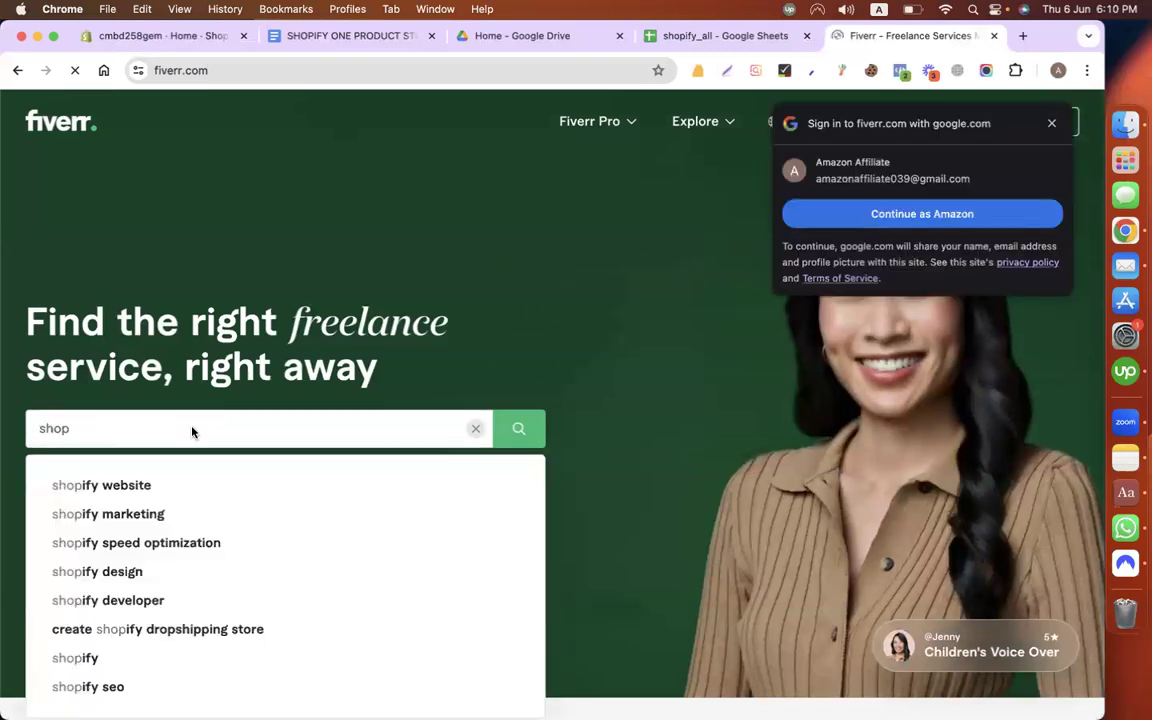
{"action": "type", "text": "i"}
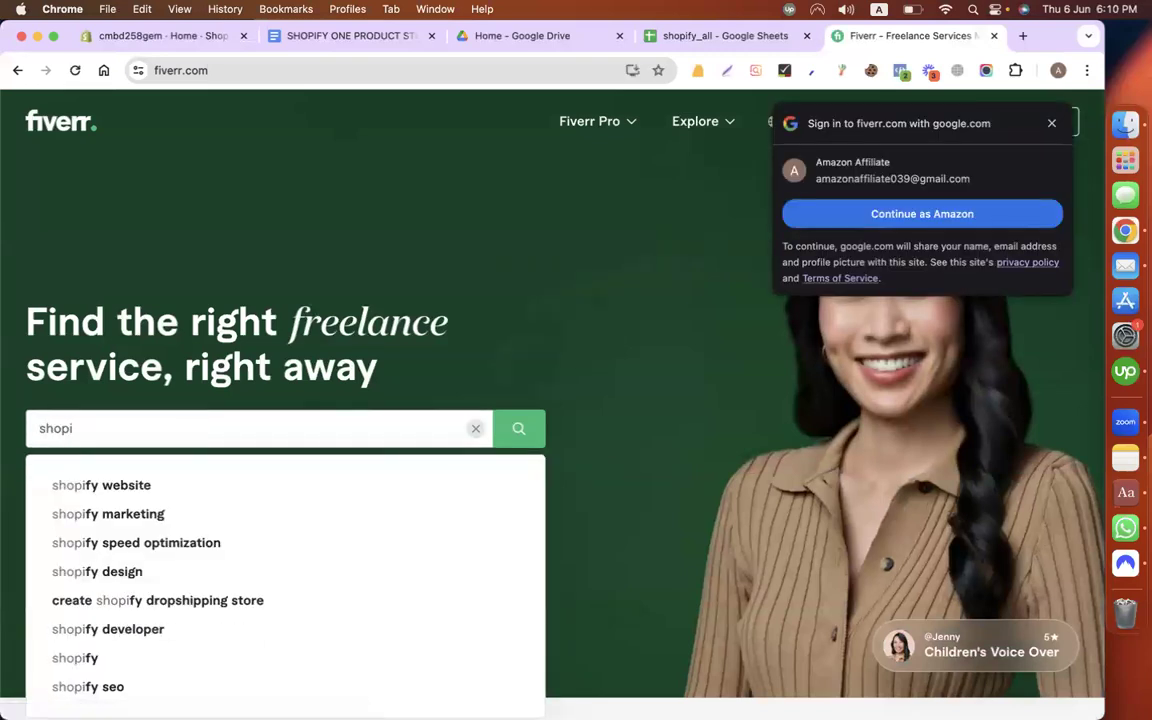
{"action": "type", "text": "fy h"}
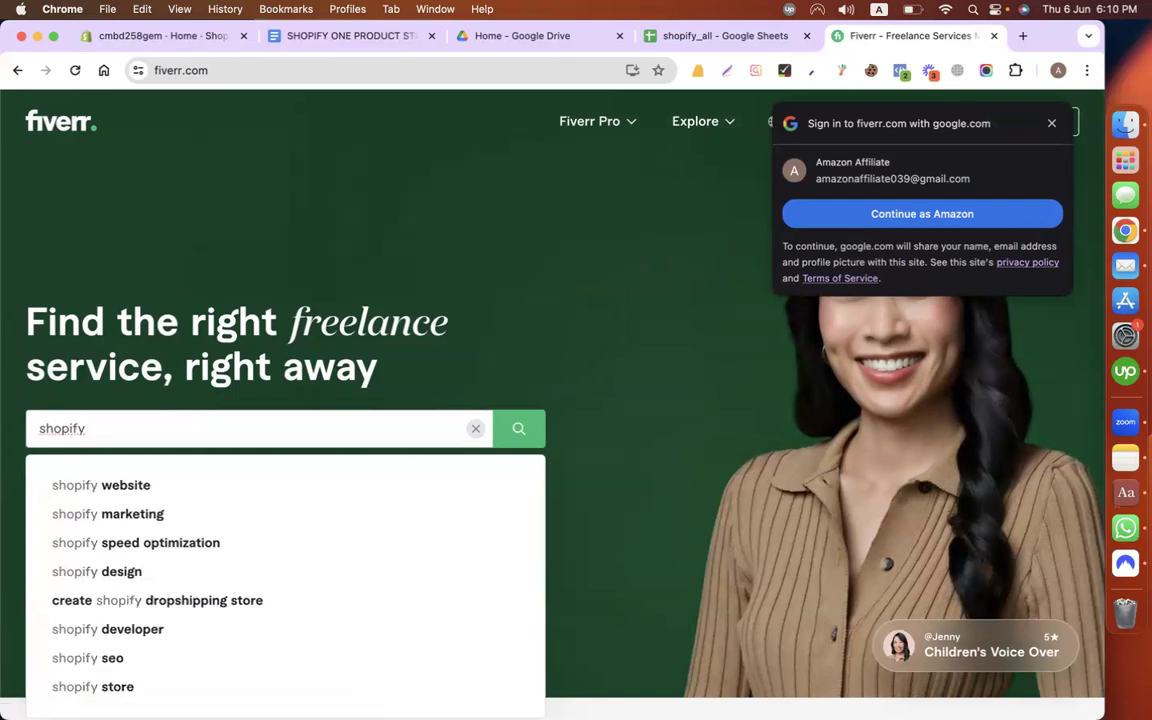
{"action": "key", "text": "BackSpace"}
{"action": "type", "text": "kl"}
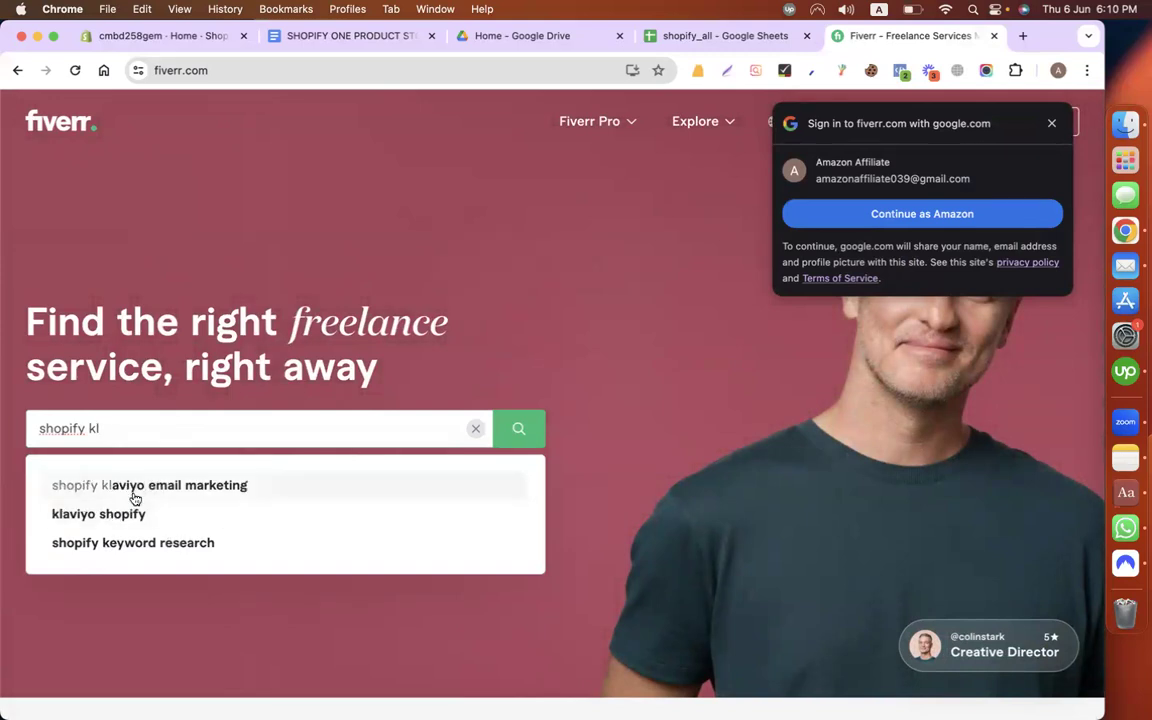
{"action": "left_click", "coordinate": [137, 487]}
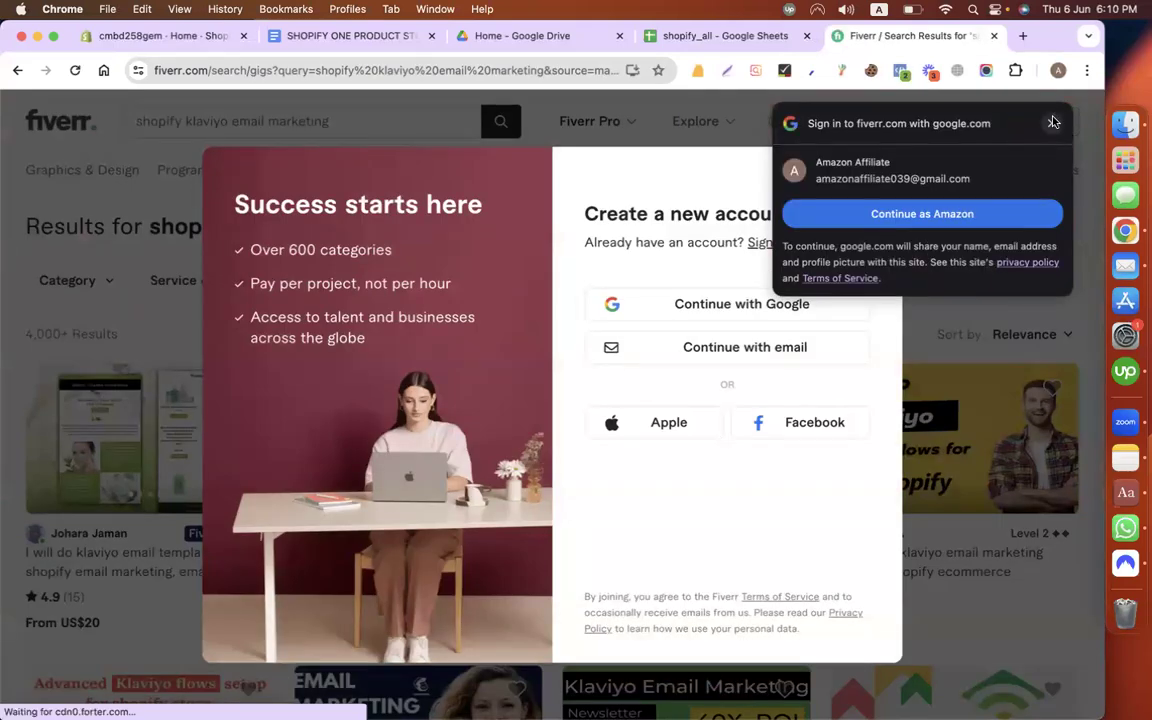
Step: Dismiss the Fiverr sign-up prompt and scroll through the gig results
{"action": "left_click", "coordinate": [958, 169]}
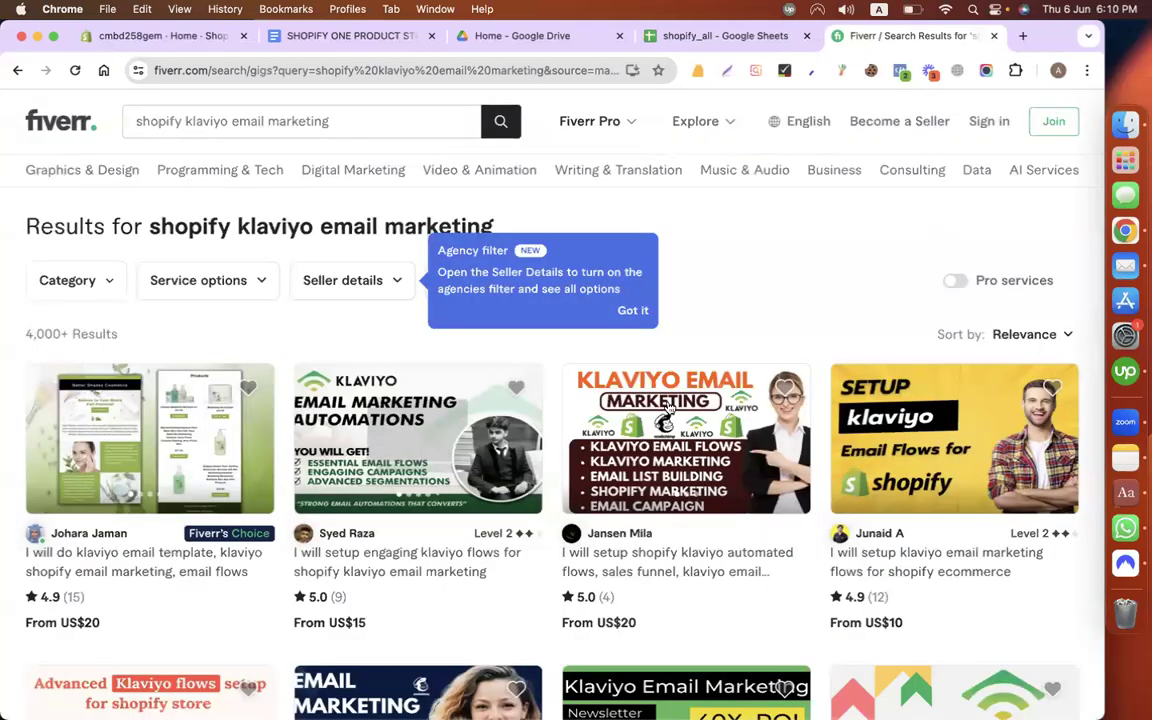
{"action": "scroll", "coordinate": [243, 414], "scroll_direction": "down", "scroll_amount": 3}
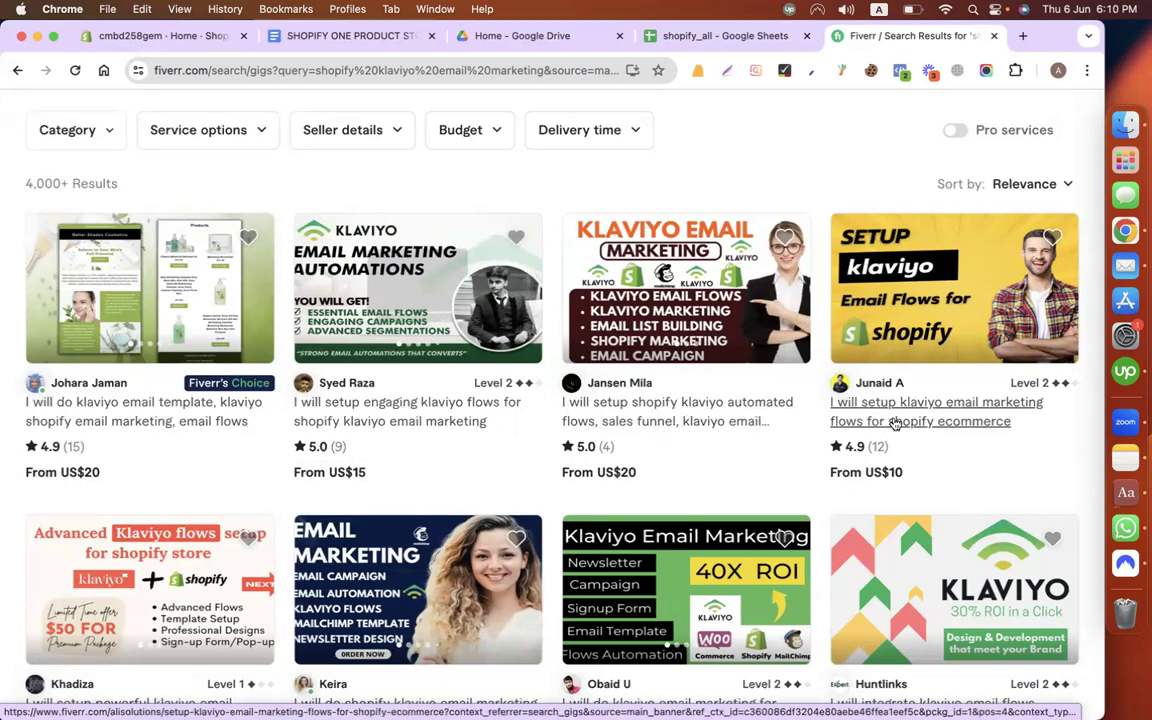
{"action": "scroll", "coordinate": [882, 470], "scroll_direction": "down", "scroll_amount": 2}
{"action": "scroll", "coordinate": [870, 470], "scroll_direction": "down", "scroll_amount": 3}
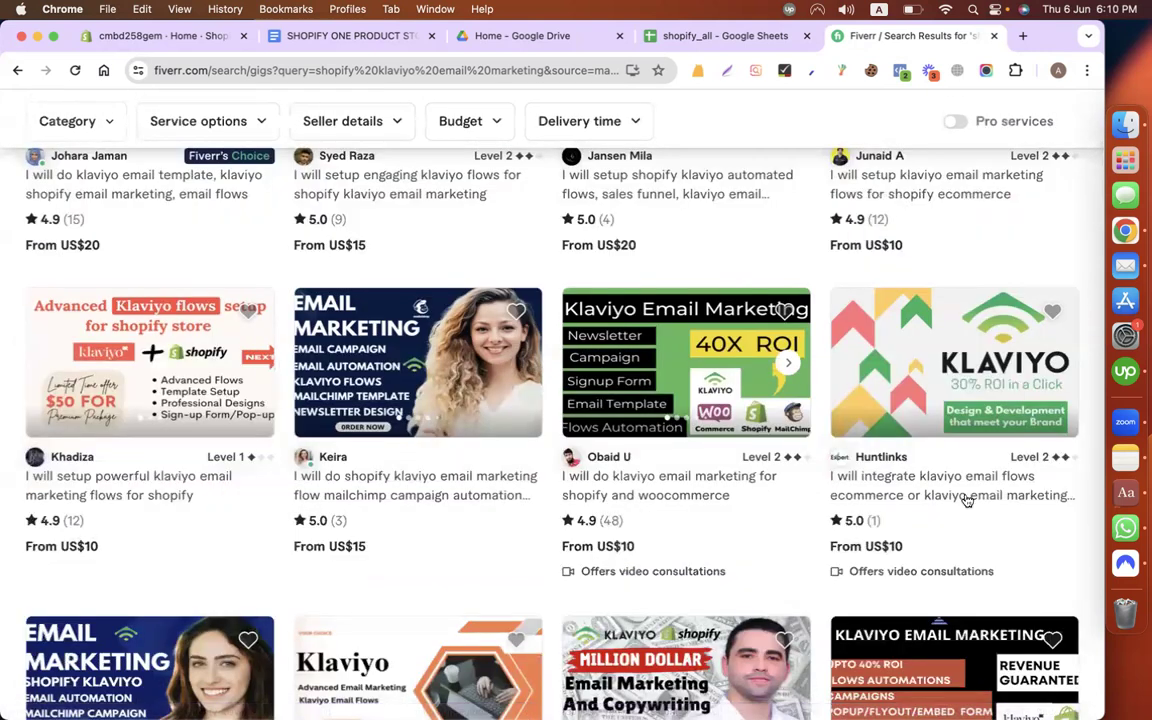
{"action": "scroll", "coordinate": [738, 489], "scroll_direction": "down", "scroll_amount": 7}
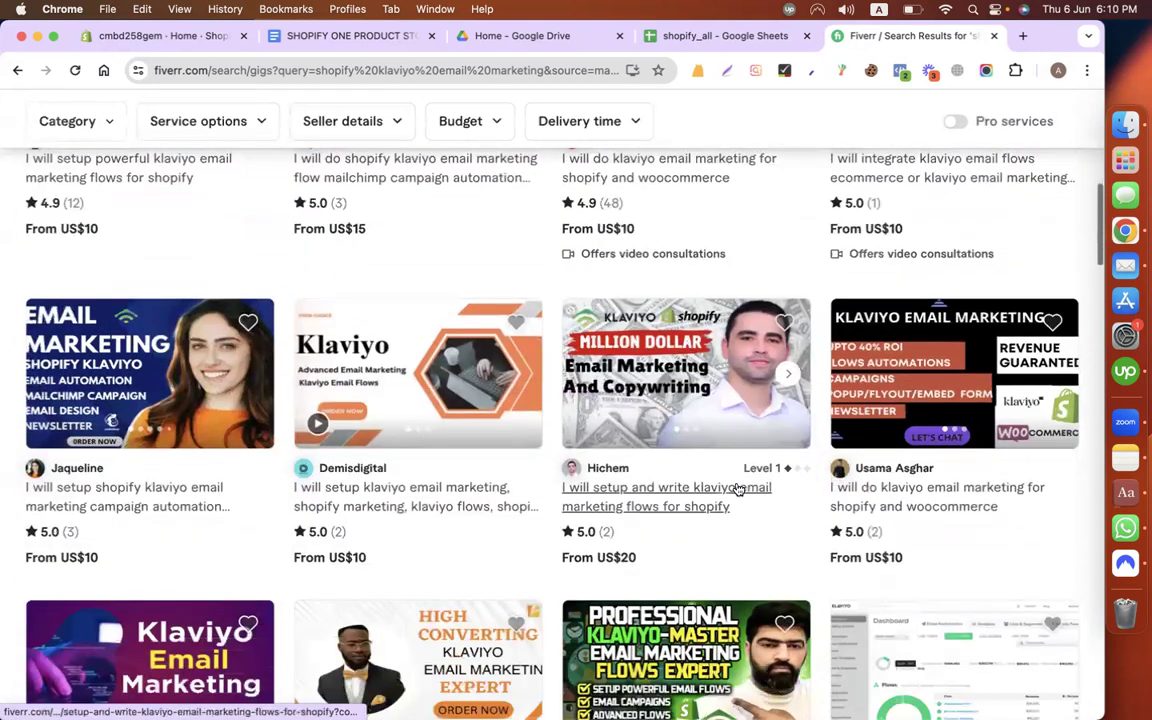
{"action": "scroll", "coordinate": [503, 478], "scroll_direction": "down", "scroll_amount": 6}
{"action": "scroll", "coordinate": [430, 430], "scroll_direction": "down", "scroll_amount": 5}
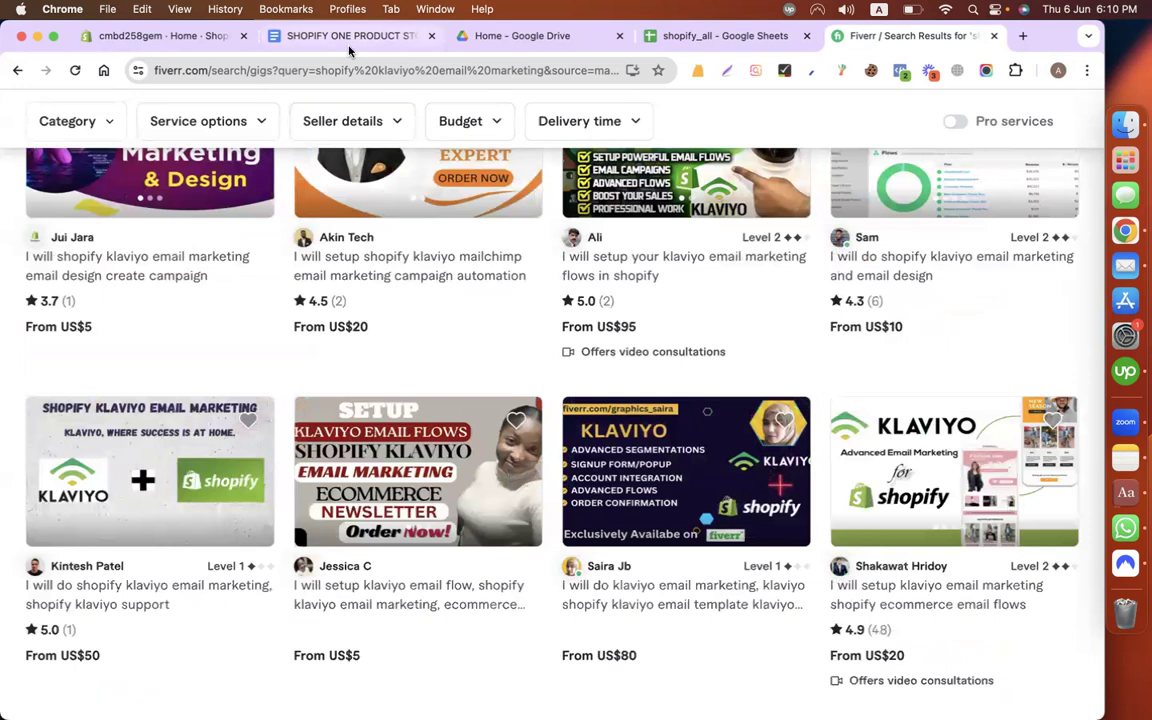
{"action": "left_click", "coordinate": [185, 38]}
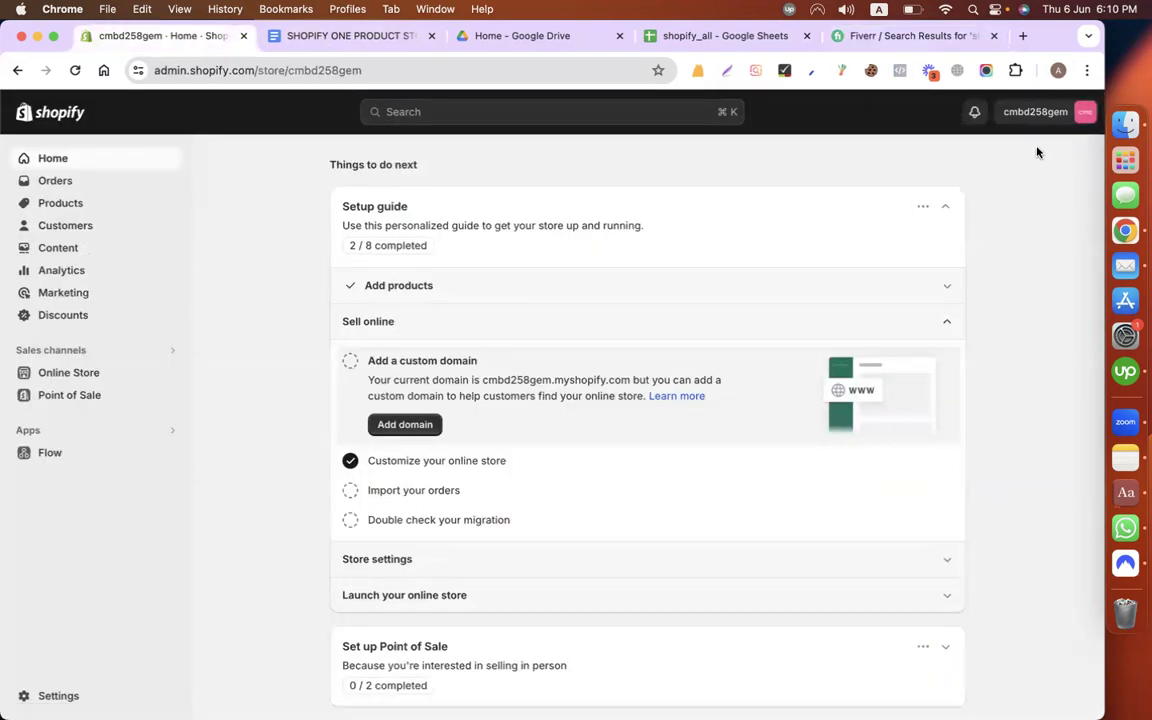
Step: Open the Klaviyo: Email Marketing & SMS listing from the Shopify App Store via Apps settings
{"action": "left_click", "coordinate": [1037, 118]}
{"action": "left_click", "coordinate": [1035, 120]}
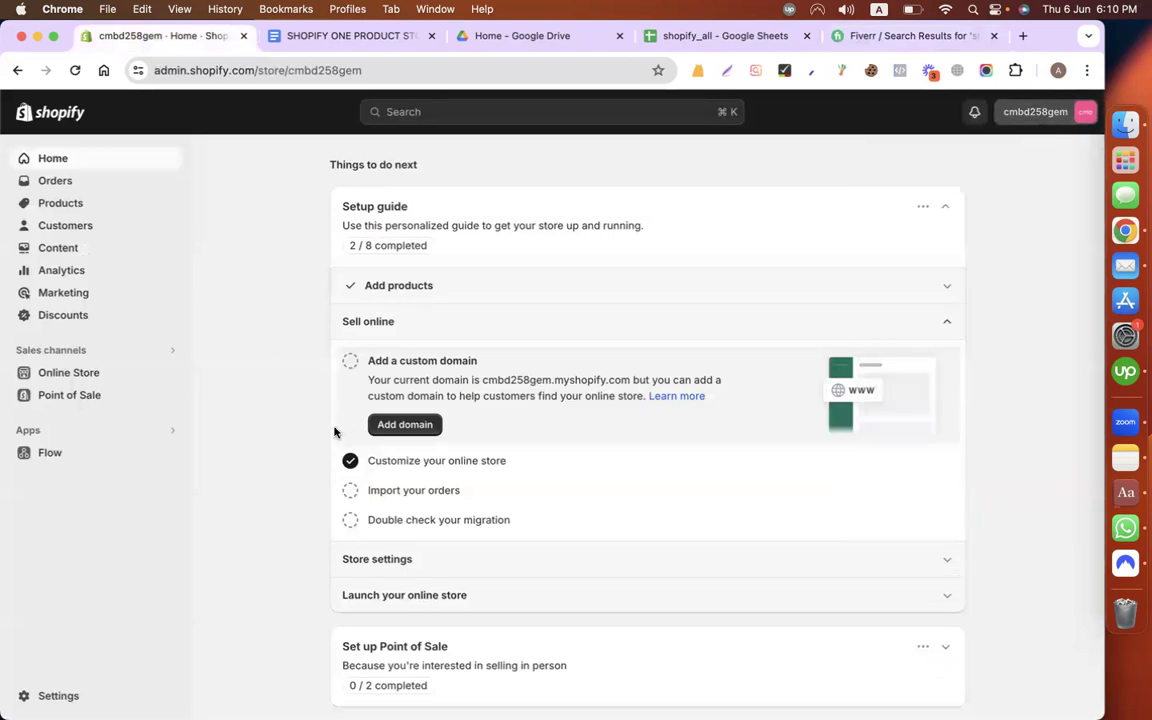
{"action": "left_click", "coordinate": [176, 435]}
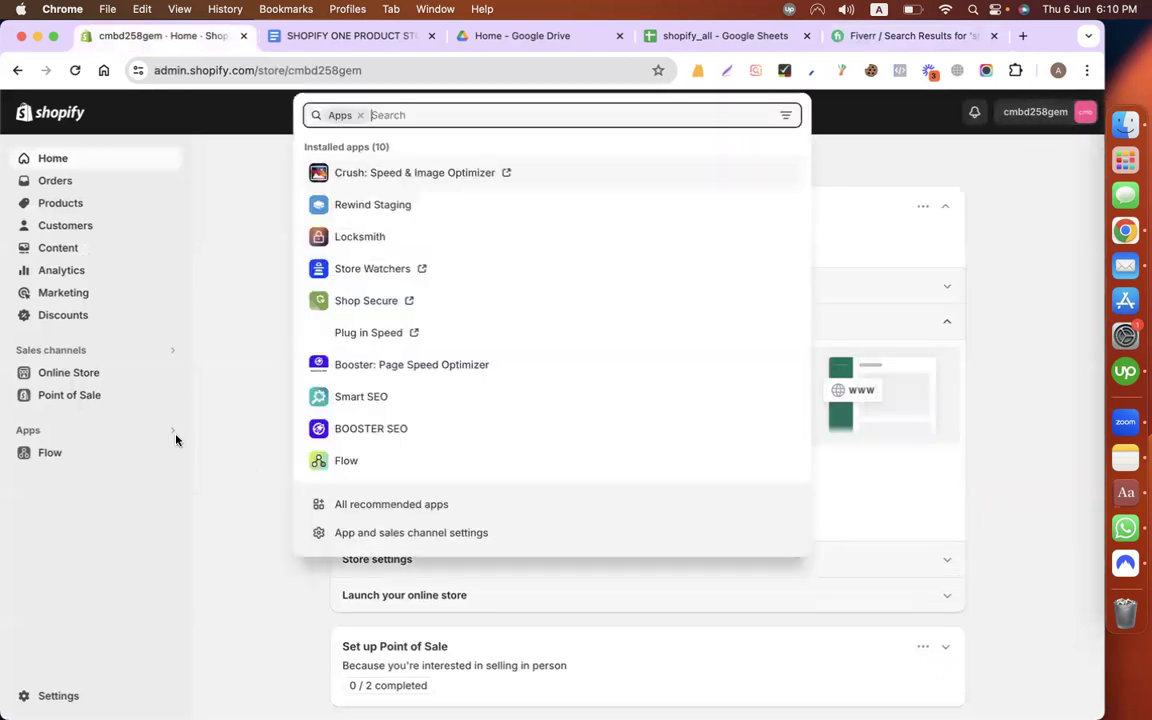
{"action": "left_click", "coordinate": [501, 532]}
{"action": "left_click", "coordinate": [912, 225]}
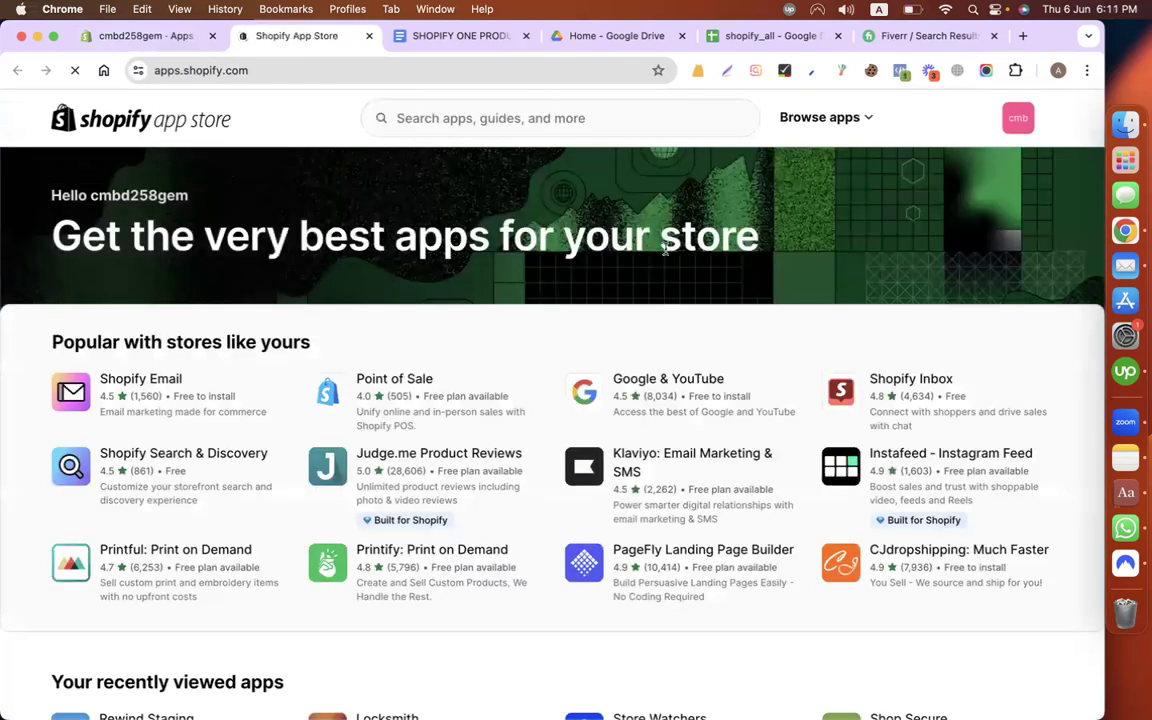
{"action": "left_click", "coordinate": [731, 468]}
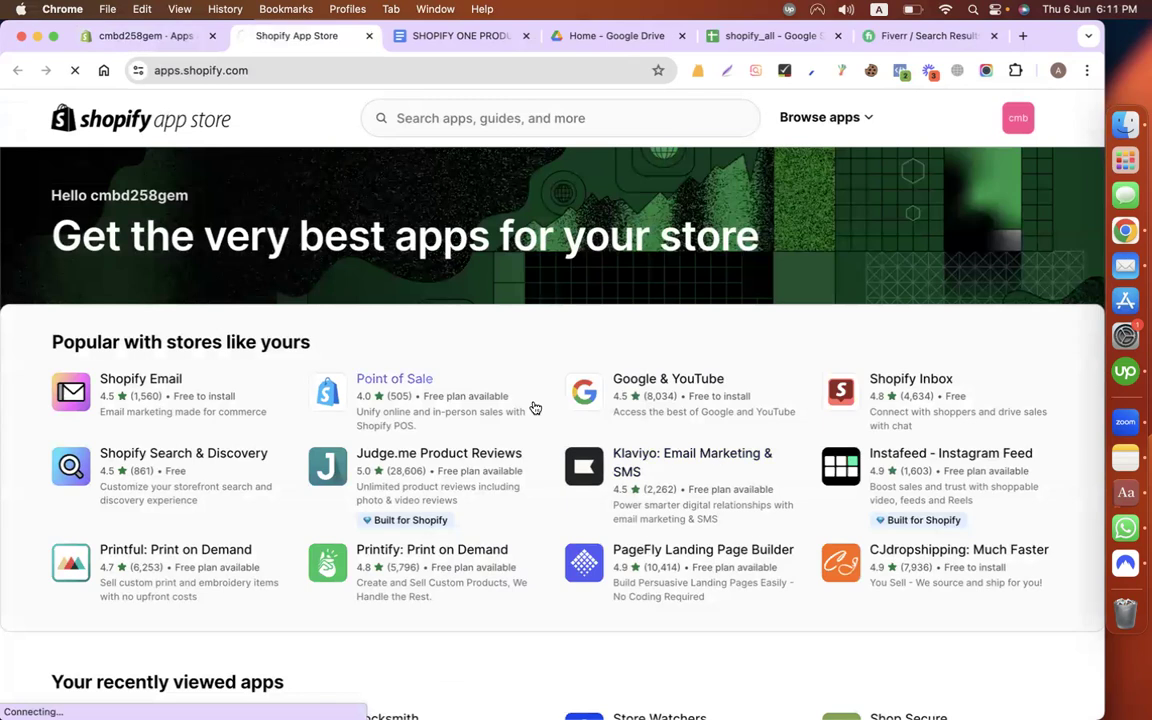
Step: Install Klaviyo, close the spare listing, Docs and Drive tabs, and approve the requested access
{"action": "left_click", "coordinate": [206, 520]}
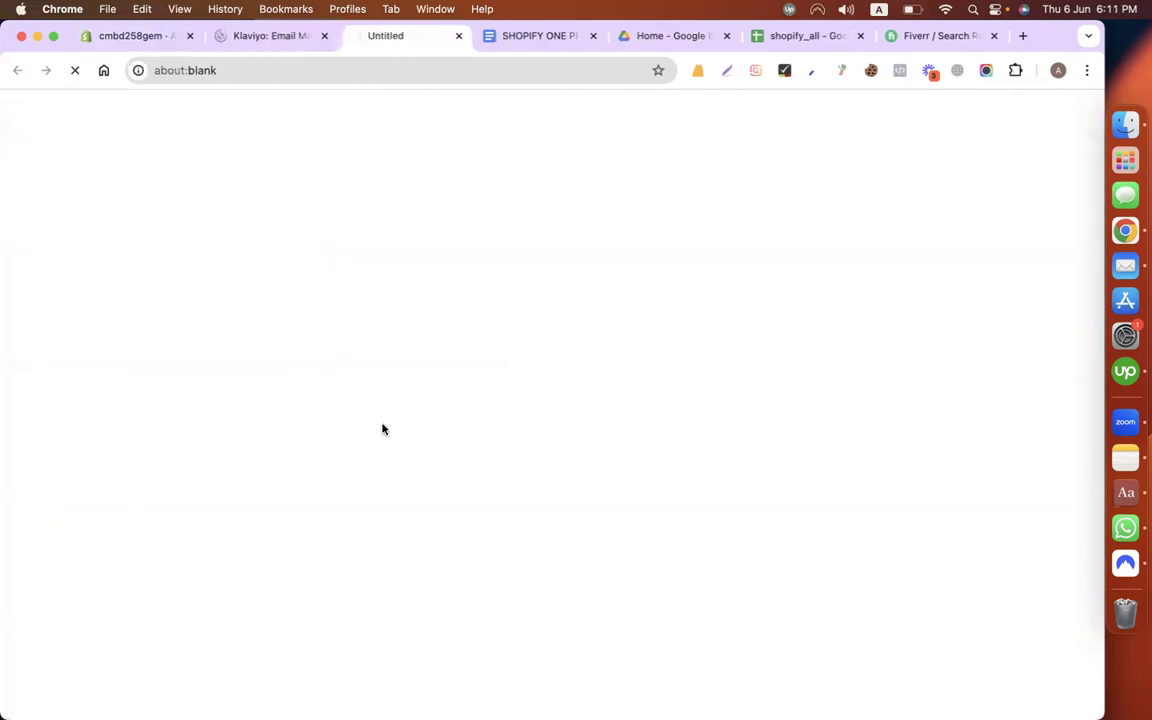
{"action": "left_click", "coordinate": [324, 36]}
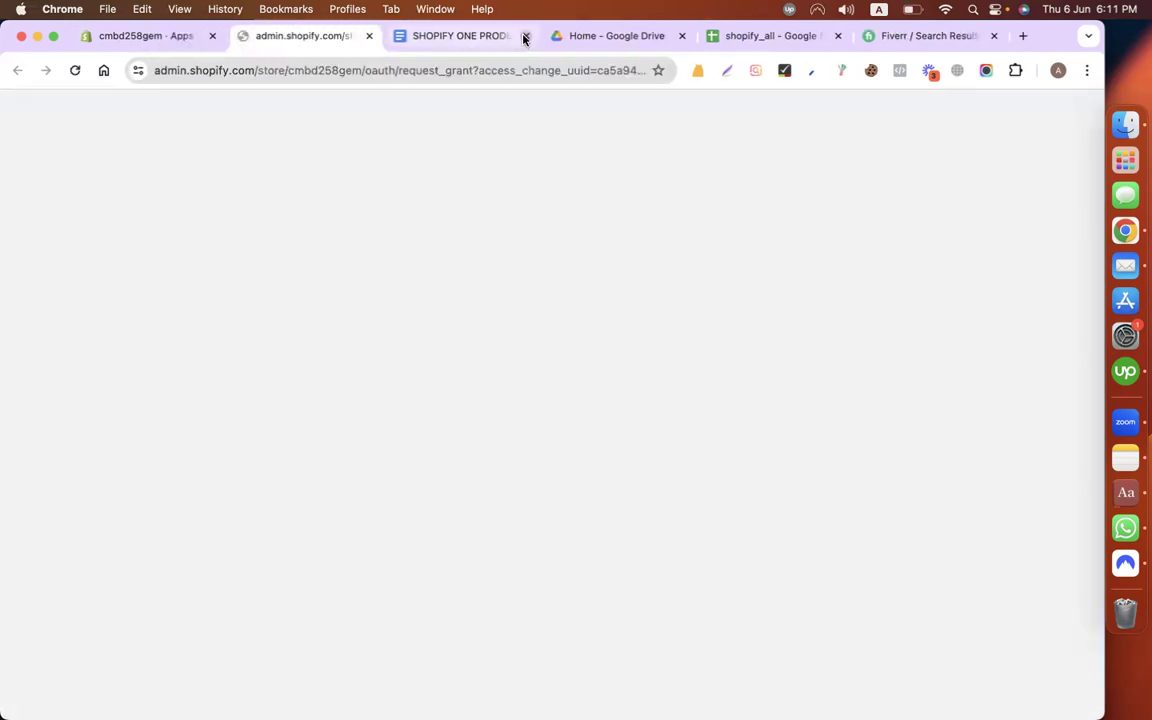
{"action": "left_click", "coordinate": [526, 36]}
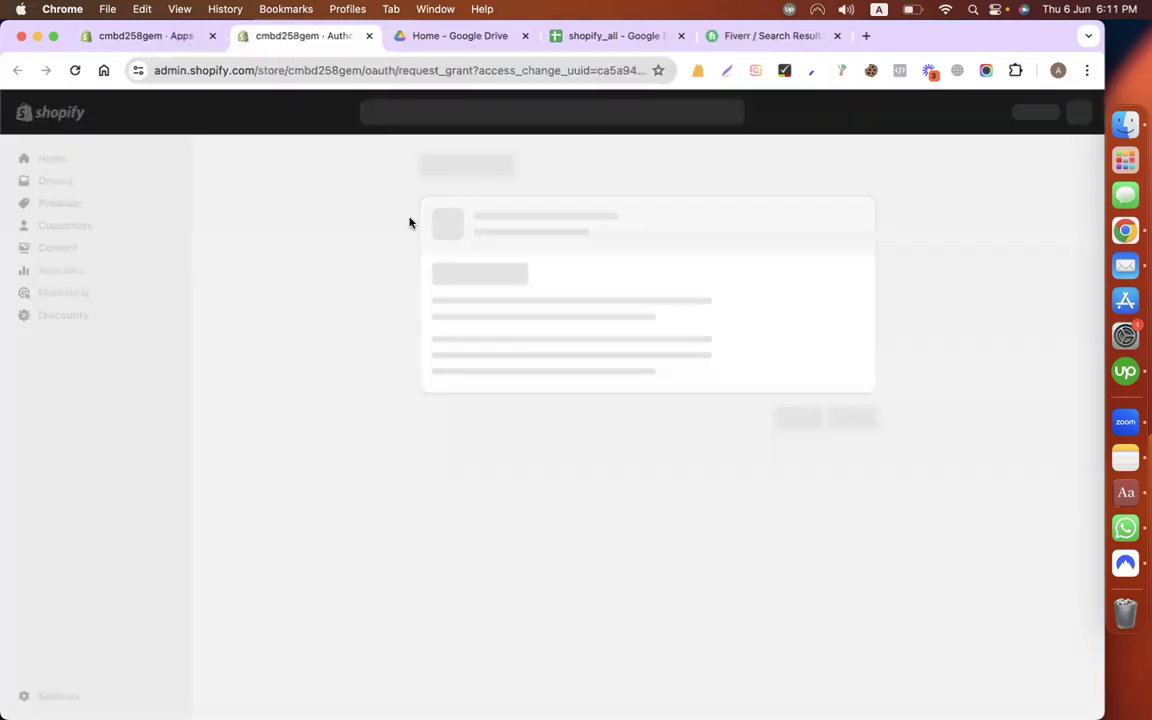
{"action": "left_click", "coordinate": [619, 36]}
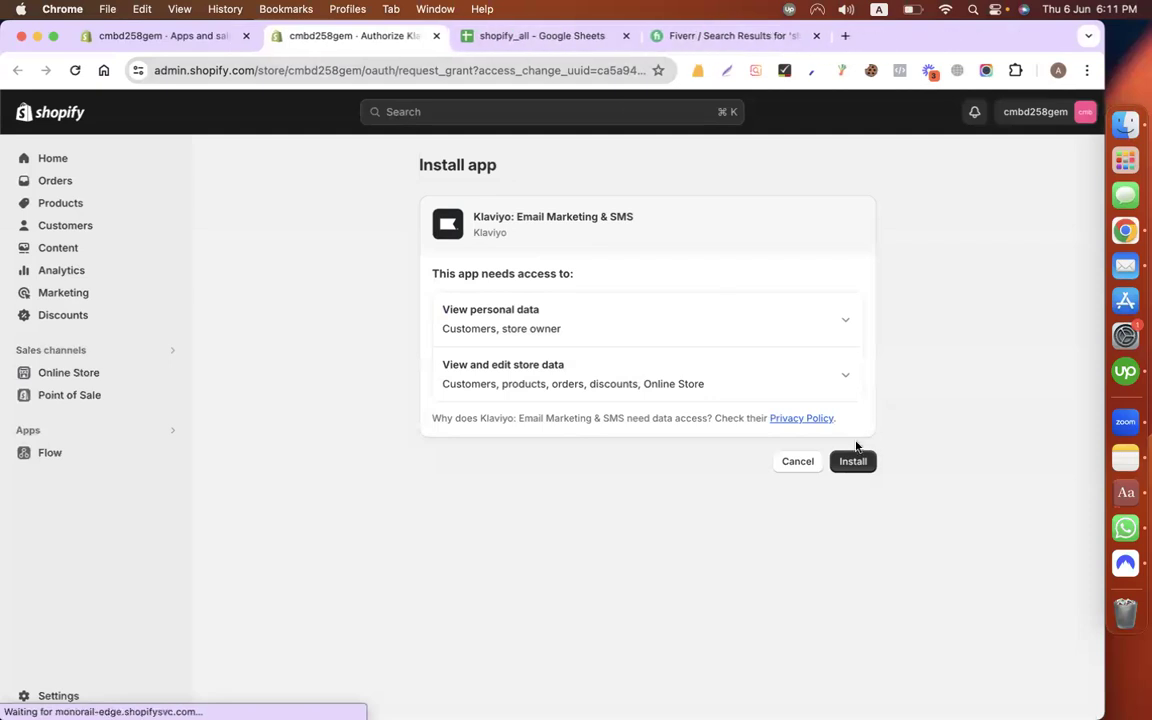
{"action": "left_click", "coordinate": [852, 461]}
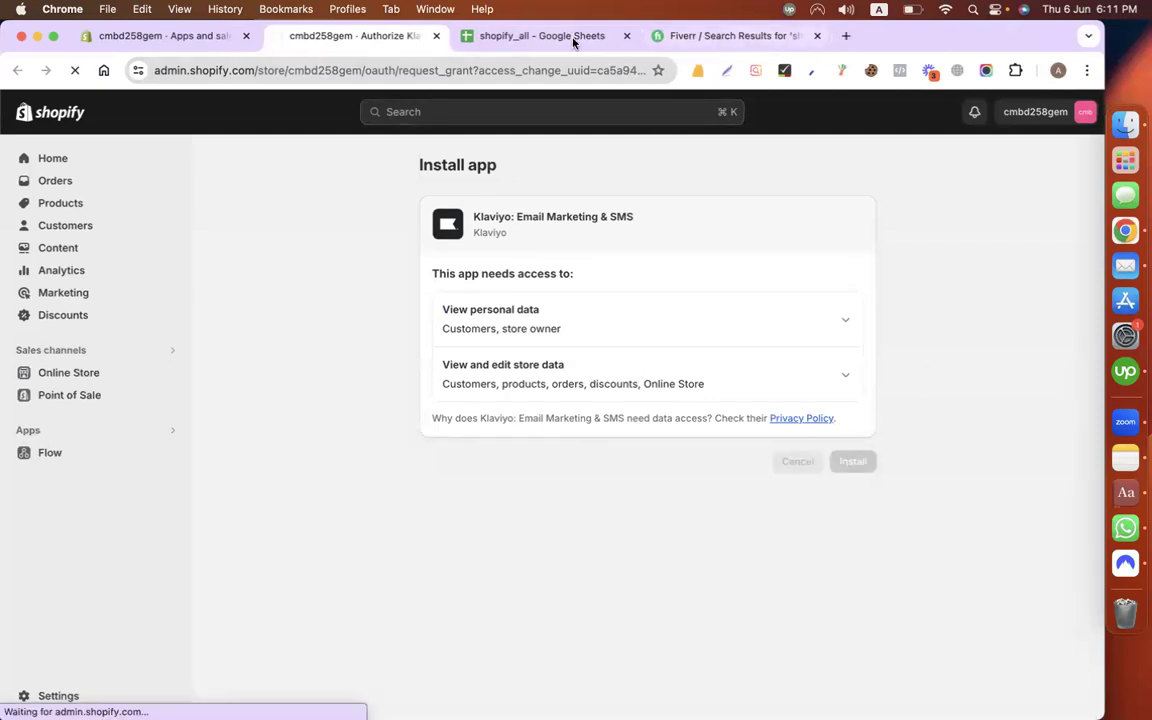
Step: Scroll through the Klaviyo Email Mkt tutorial sheet, then return to the Klaviyo sign-up form
{"action": "left_click", "coordinate": [515, 36]}
{"action": "scroll", "coordinate": [485, 451], "scroll_direction": "down", "scroll_amount": 5}
{"action": "scroll", "coordinate": [455, 450], "scroll_direction": "up", "scroll_amount": 2}
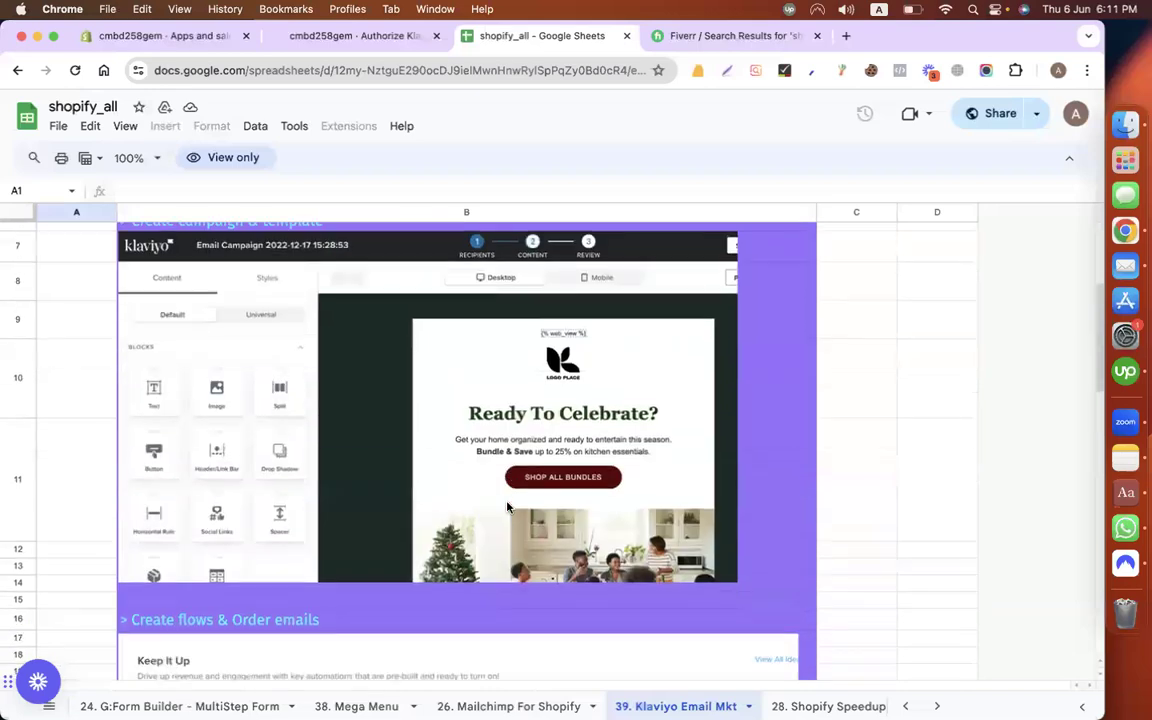
{"action": "scroll", "coordinate": [440, 400], "scroll_direction": "down", "scroll_amount": 2}
{"action": "scroll", "coordinate": [435, 368], "scroll_direction": "down", "scroll_amount": 6}
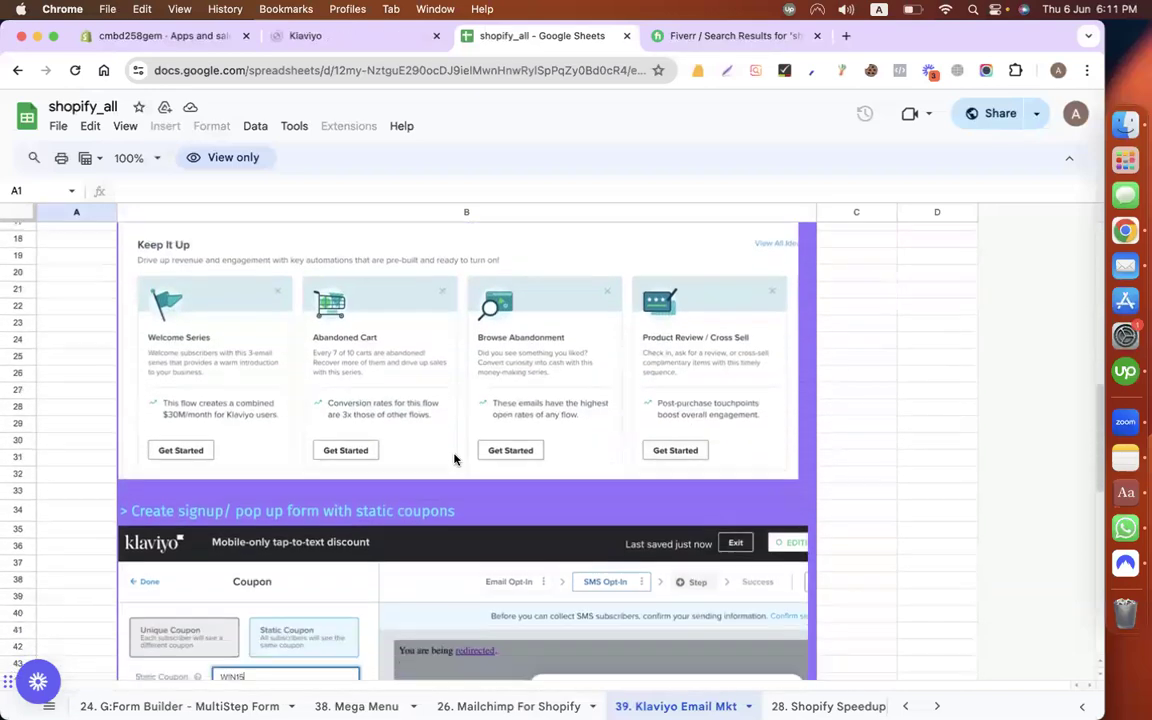
{"action": "scroll", "coordinate": [416, 517], "scroll_direction": "down", "scroll_amount": 5}
{"action": "scroll", "coordinate": [504, 465], "scroll_direction": "up", "scroll_amount": 20}
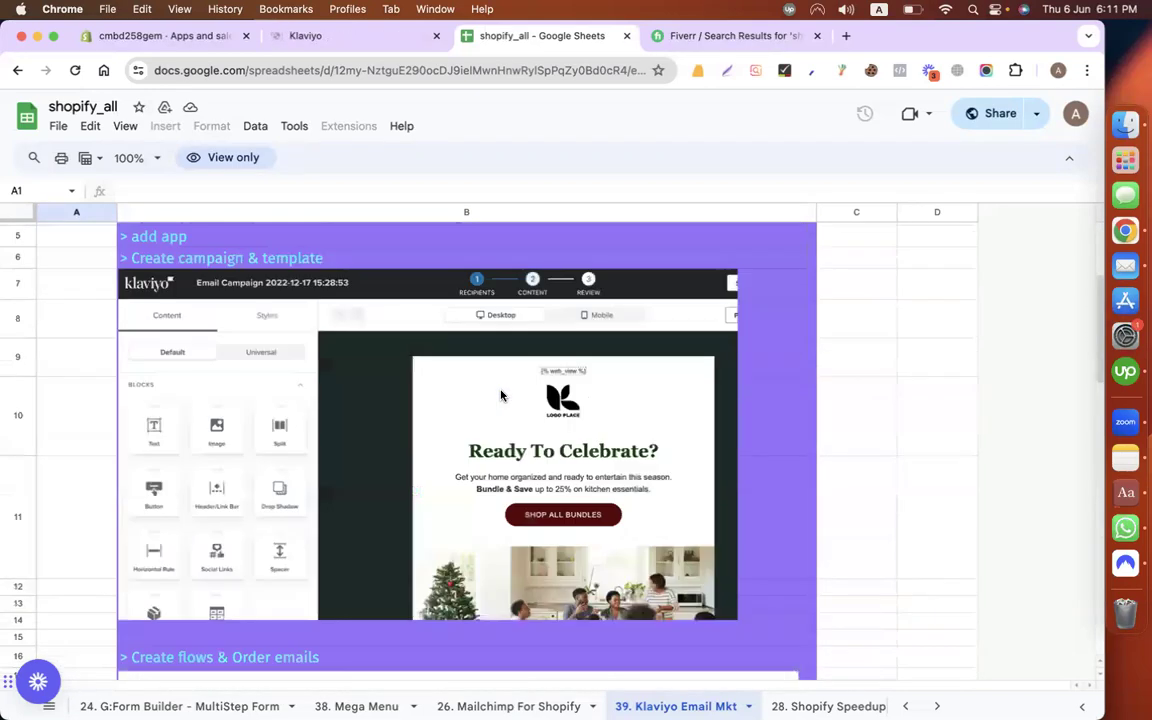
{"action": "left_click", "coordinate": [312, 37]}
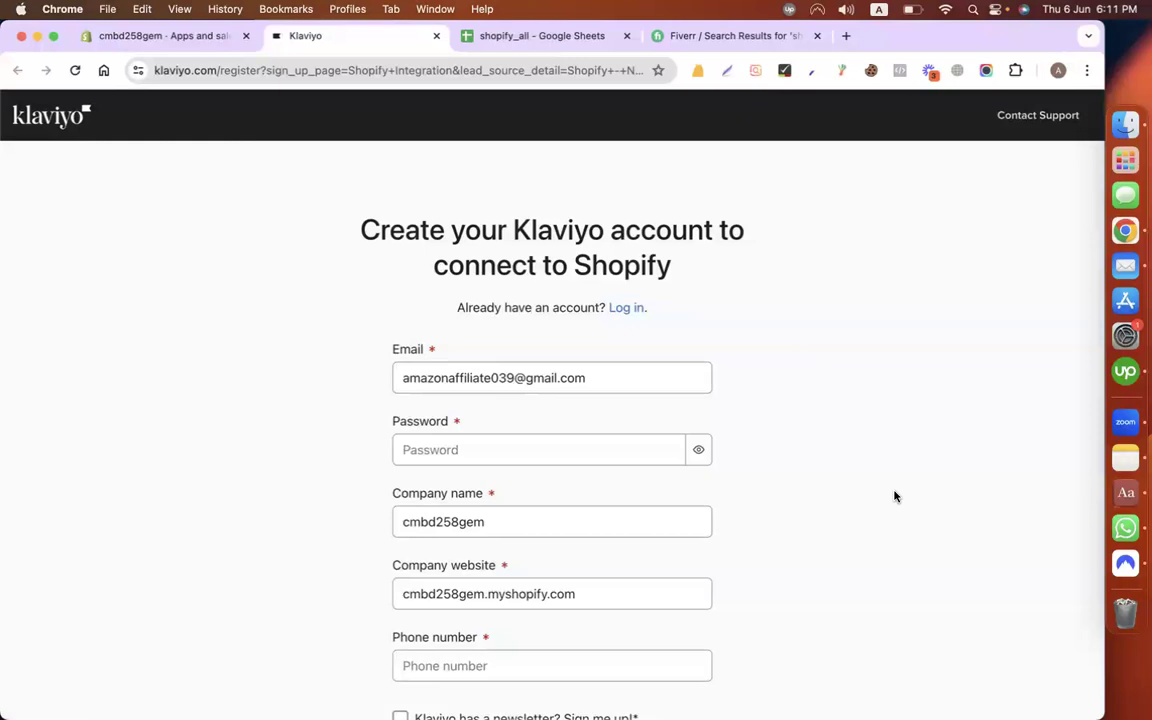
Step: Enter the account password in the Klaviyo sign-up form
{"action": "scroll", "coordinate": [895, 496], "scroll_direction": "down", "scroll_amount": 4}
{"action": "scroll", "coordinate": [813, 445], "scroll_direction": "up", "scroll_amount": 2}
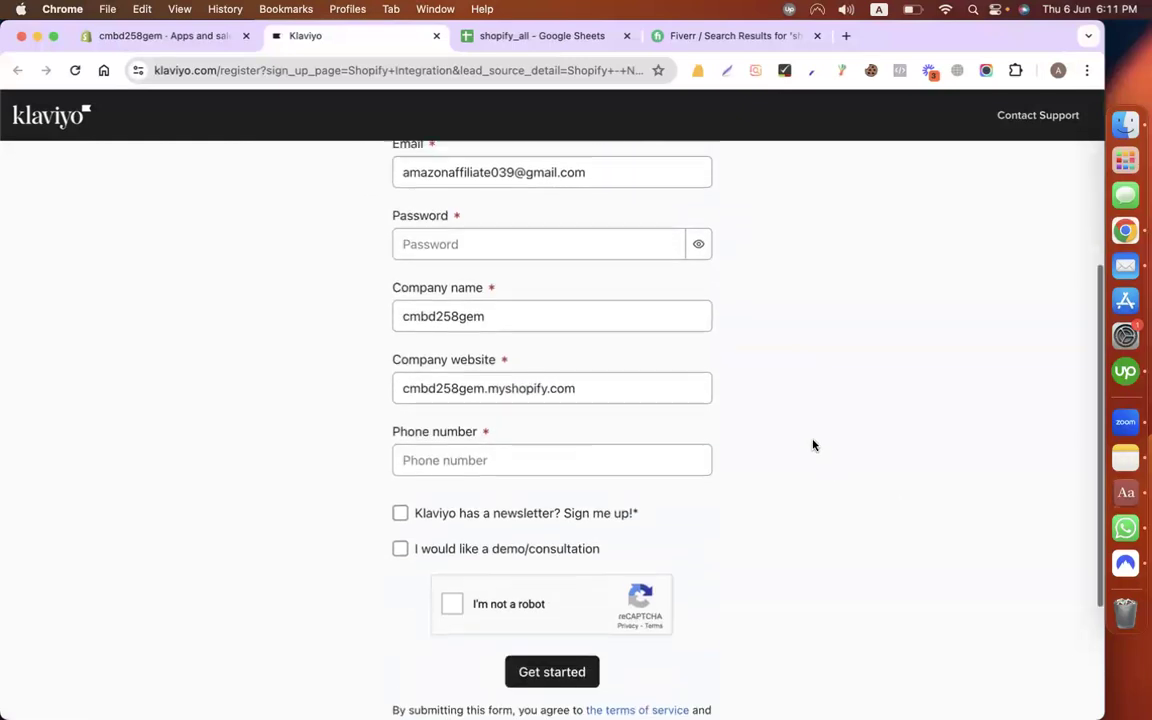
{"action": "left_click", "coordinate": [509, 357]}
{"action": "type", "text": "••••••"}
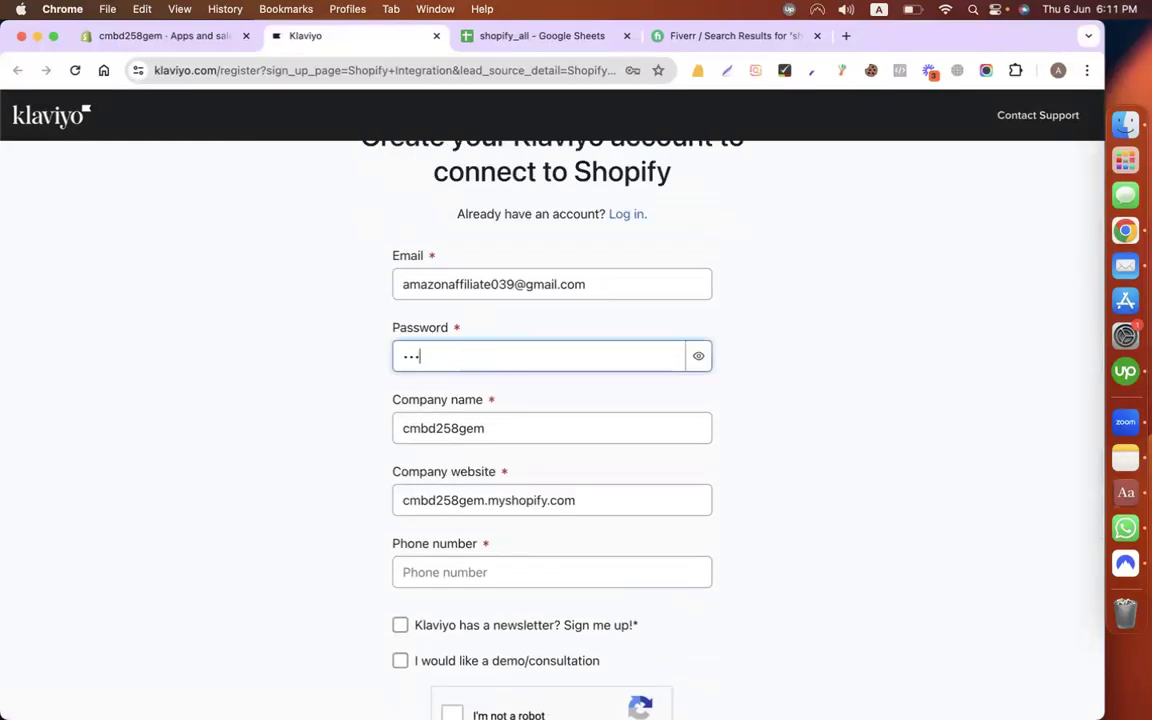
{"action": "type", "text": "••••••"}
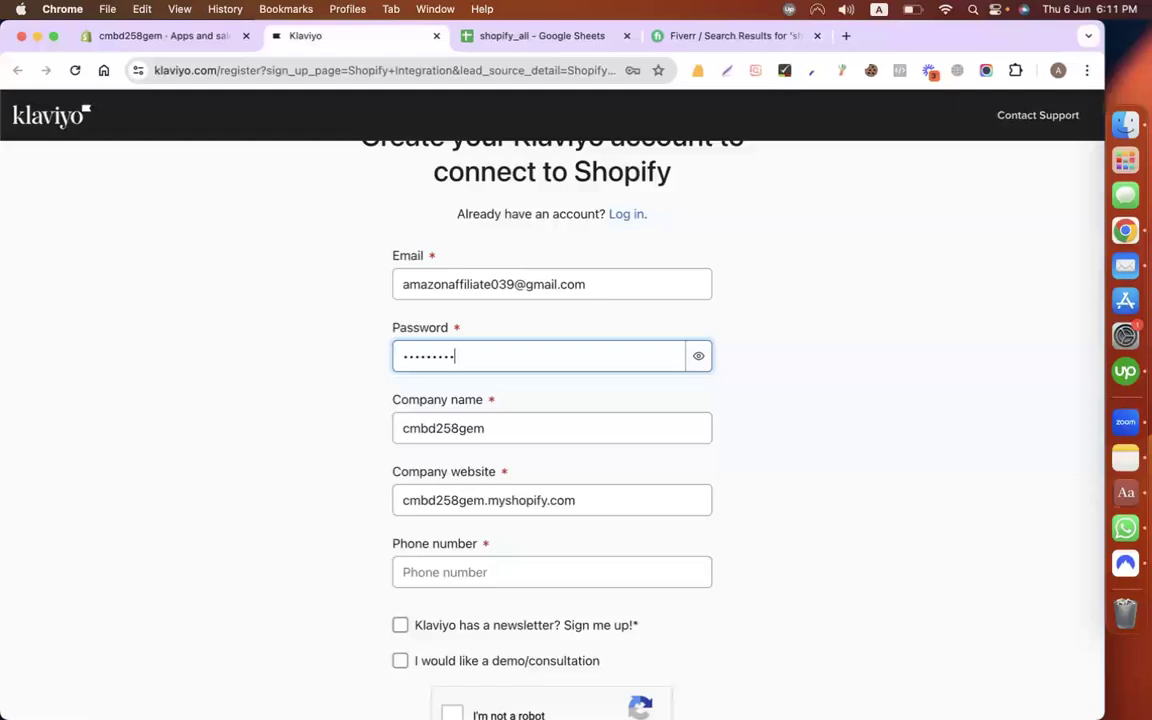
{"action": "type", "text": "•••"}
Step: Add the company phone number, pass the reCAPTCHA check and submit with Get started
{"action": "scroll", "coordinate": [663, 429], "scroll_direction": "down", "scroll_amount": 4}
{"action": "left_click", "coordinate": [526, 346]}
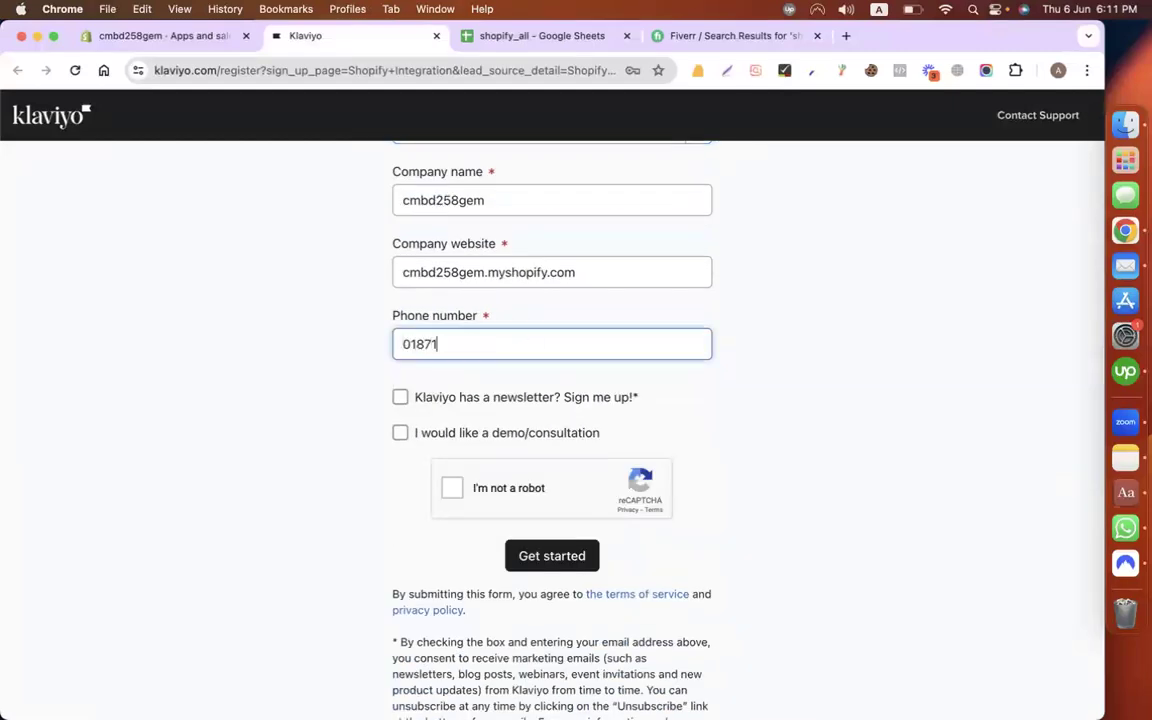
{"action": "scroll", "coordinate": [365, 514], "scroll_direction": "down", "scroll_amount": 2}
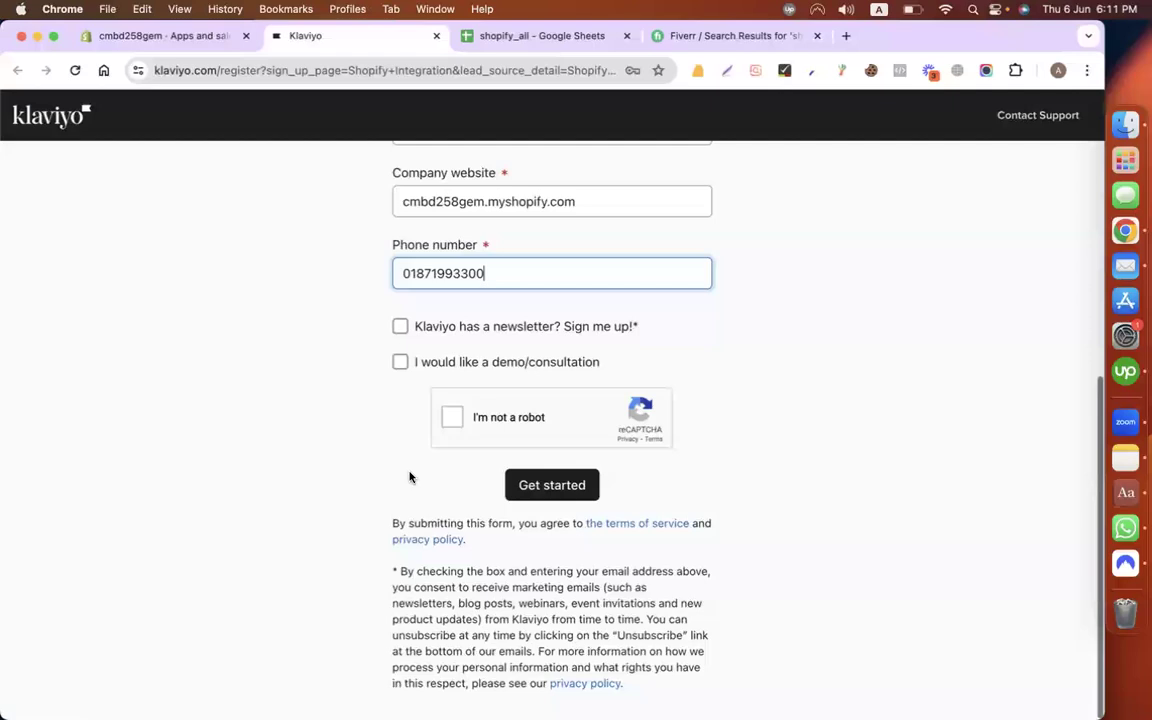
{"action": "left_click", "coordinate": [451, 416]}
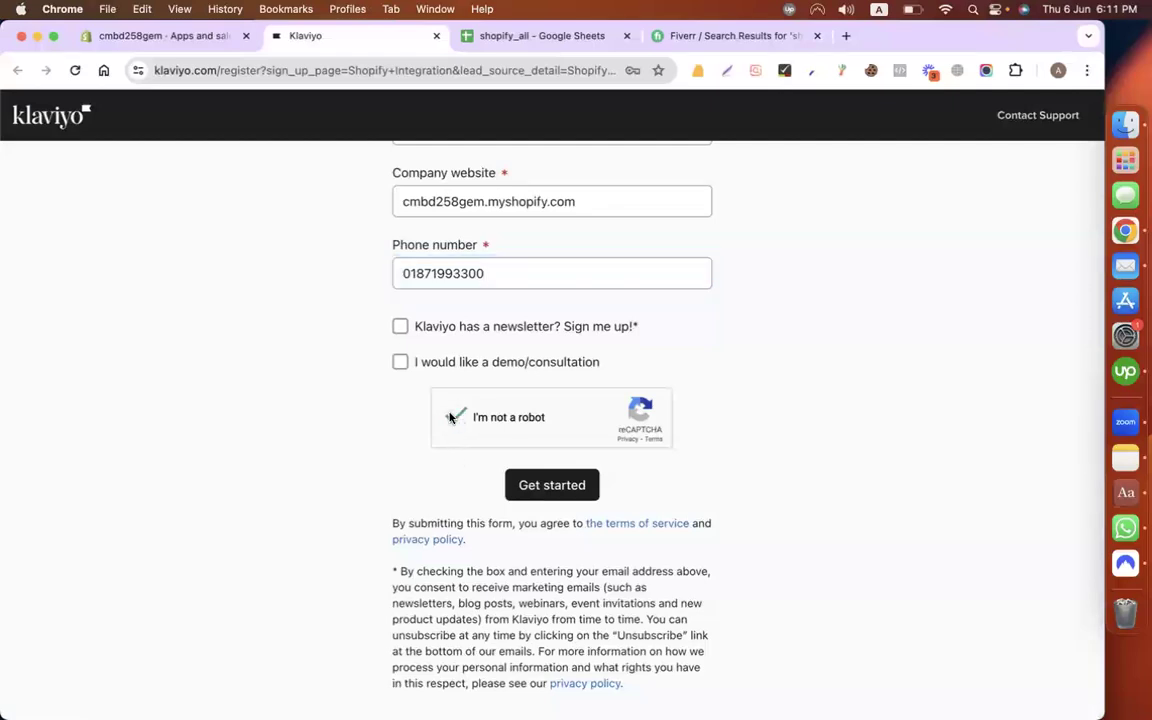
{"action": "left_click", "coordinate": [593, 485]}
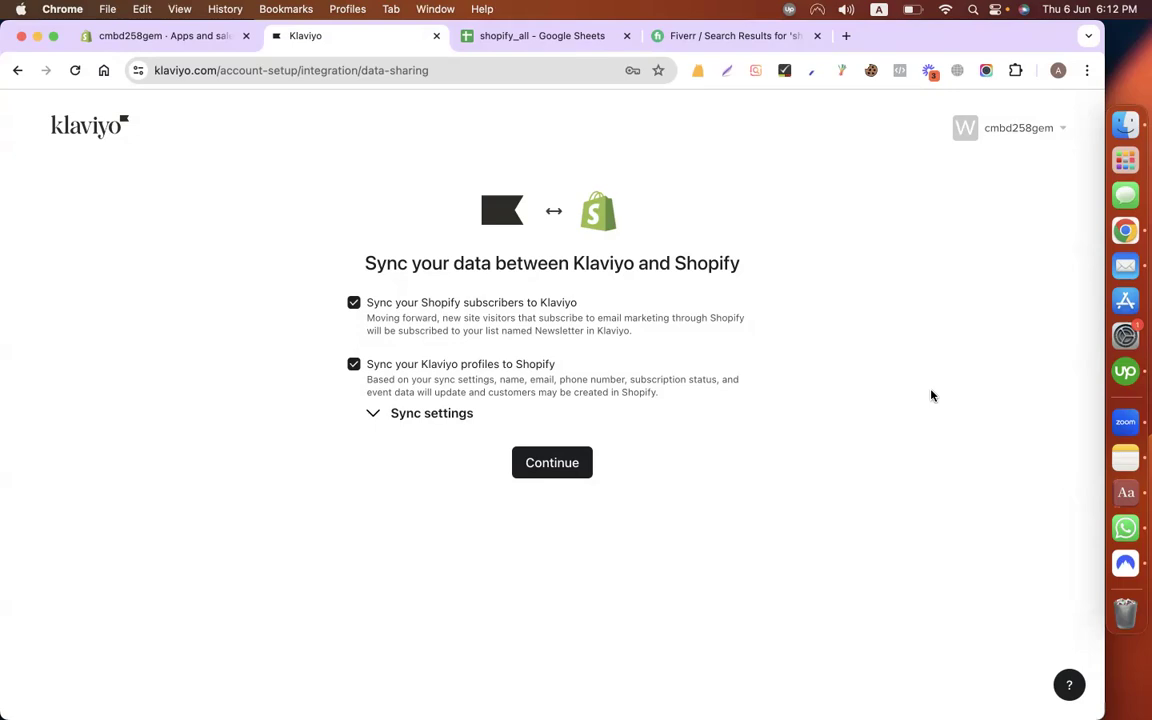
Step: Keep both Shopify sync options and enter the business street address and city
{"action": "left_click", "coordinate": [551, 470]}
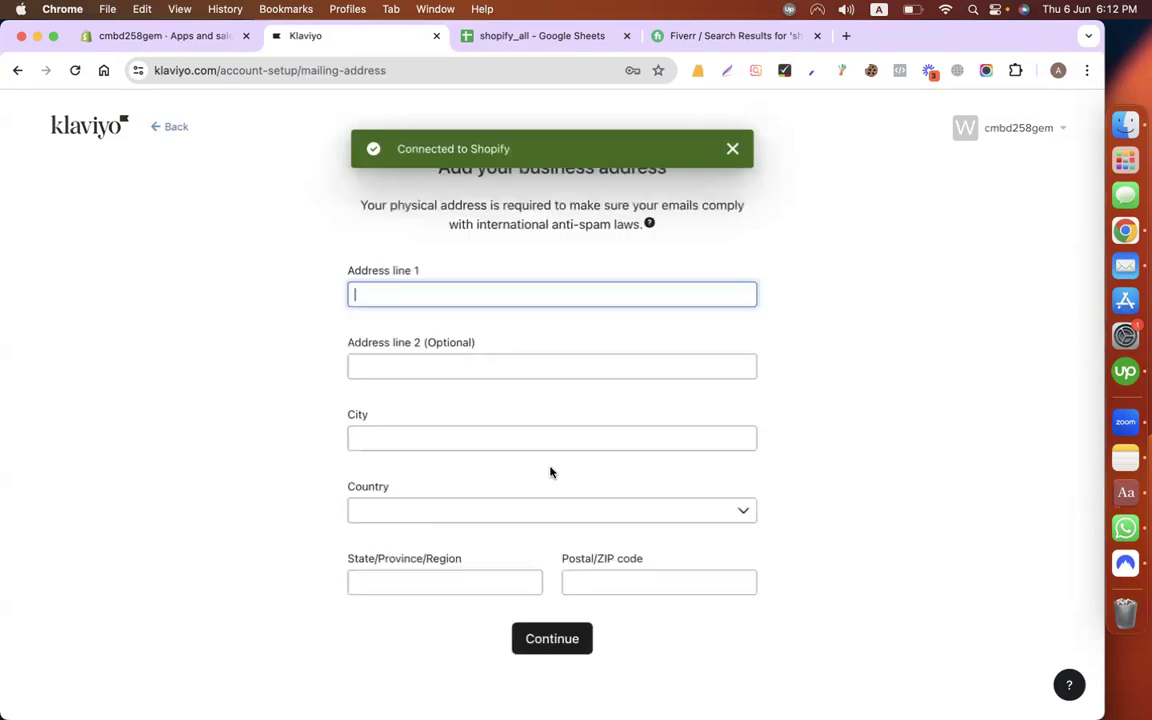
{"action": "type", "text": "dhanmondi"}
{"action": "key", "text": "Tab"}
{"action": "key", "text": "Tab"}
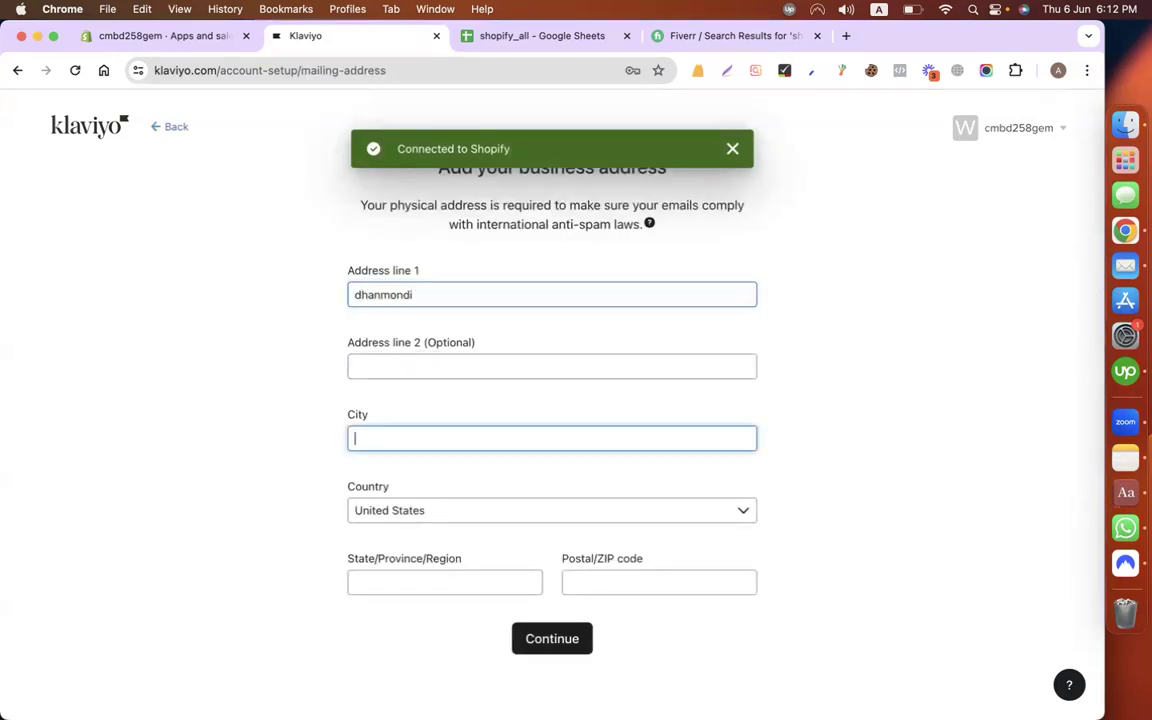
{"action": "type", "text": "dhk"}
{"action": "key", "text": "BackSpace"}
{"action": "type", "text": "aka"}
{"action": "key", "text": "Tab"}
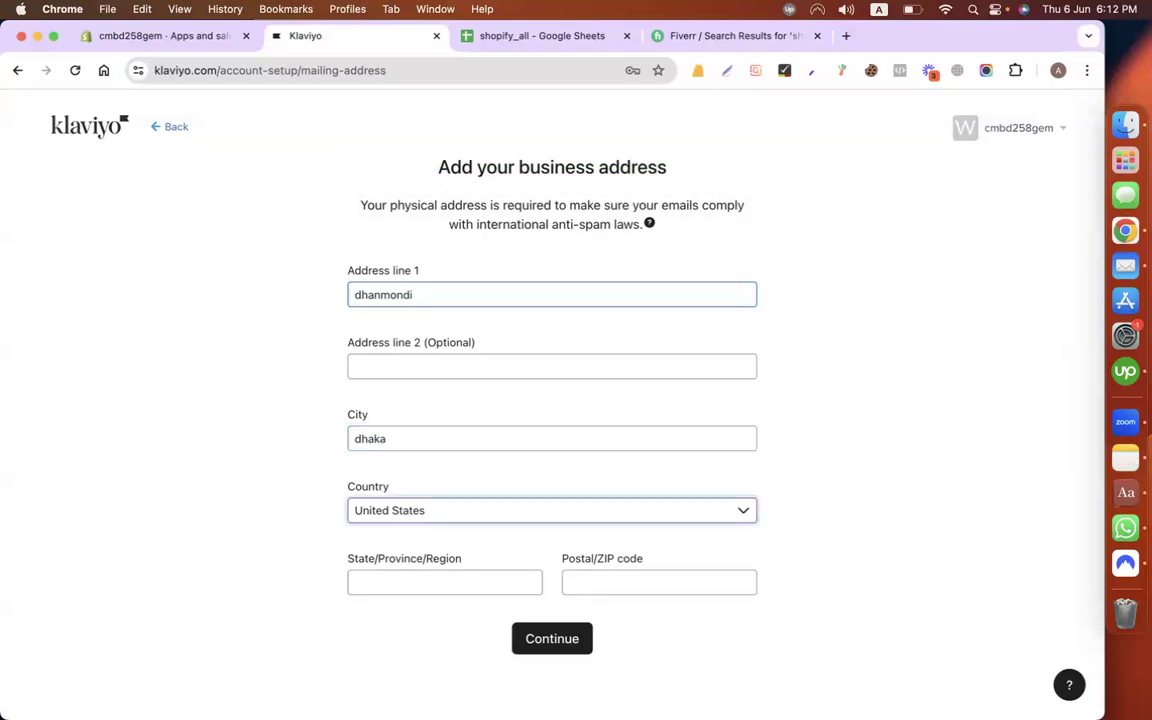
Step: Choose Bangladesh as the country, enter the postal code and submit the address
{"action": "left_click", "coordinate": [517, 514]}
{"action": "type", "text": "ban"}
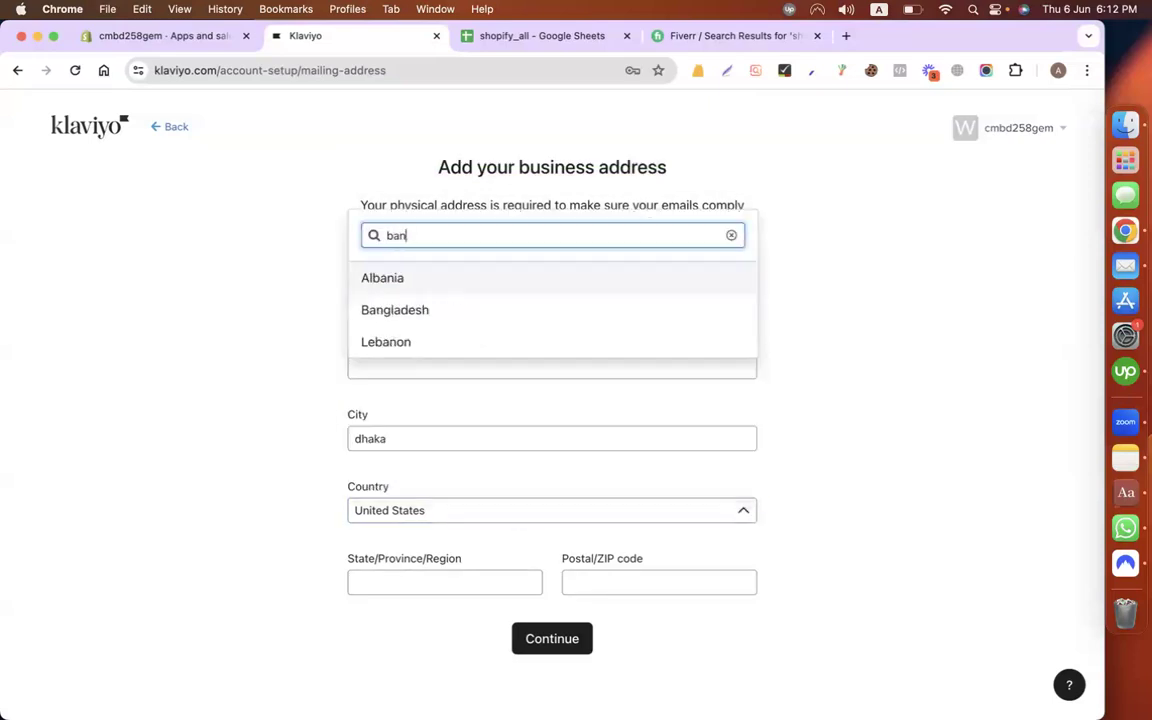
{"action": "key", "text": "Down"}
{"action": "key", "text": "Return"}
{"action": "left_click", "coordinate": [442, 586]}
{"action": "type", "text": "1209"}
{"action": "left_click", "coordinate": [540, 645]}
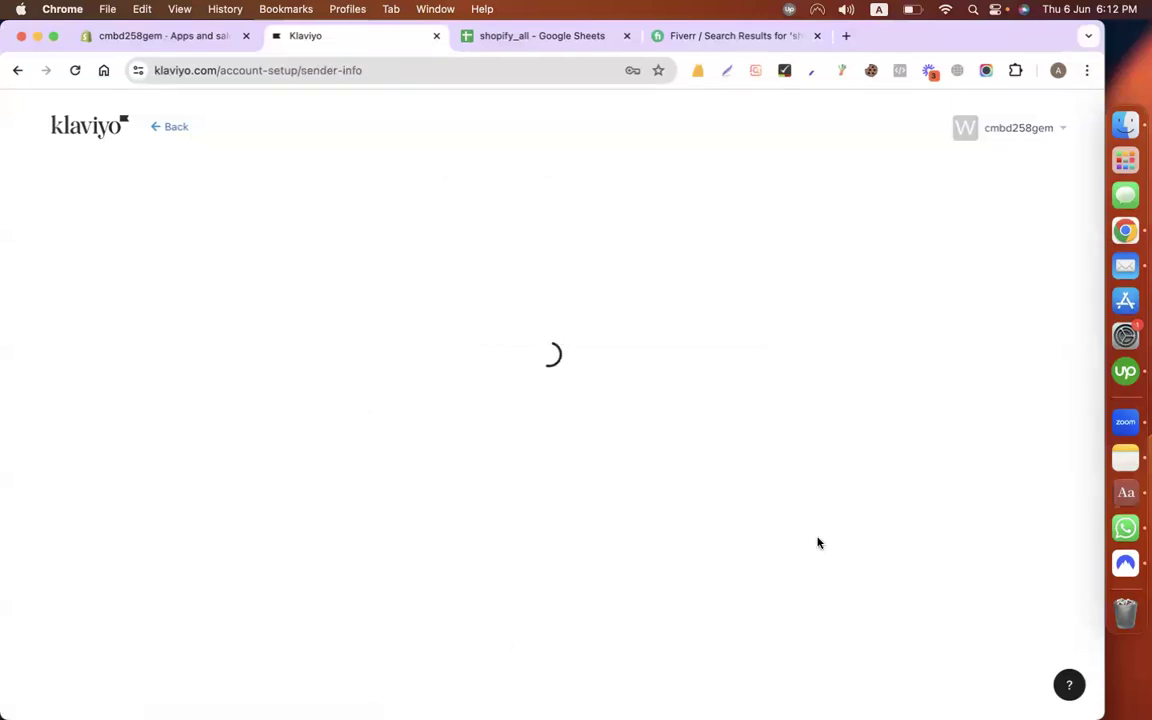
Step: Copy the Google account's e-mail and paste it as the Klaviyo sender address, then continue
{"action": "left_click", "coordinate": [417, 399]}
{"action": "left_click", "coordinate": [1058, 70]}
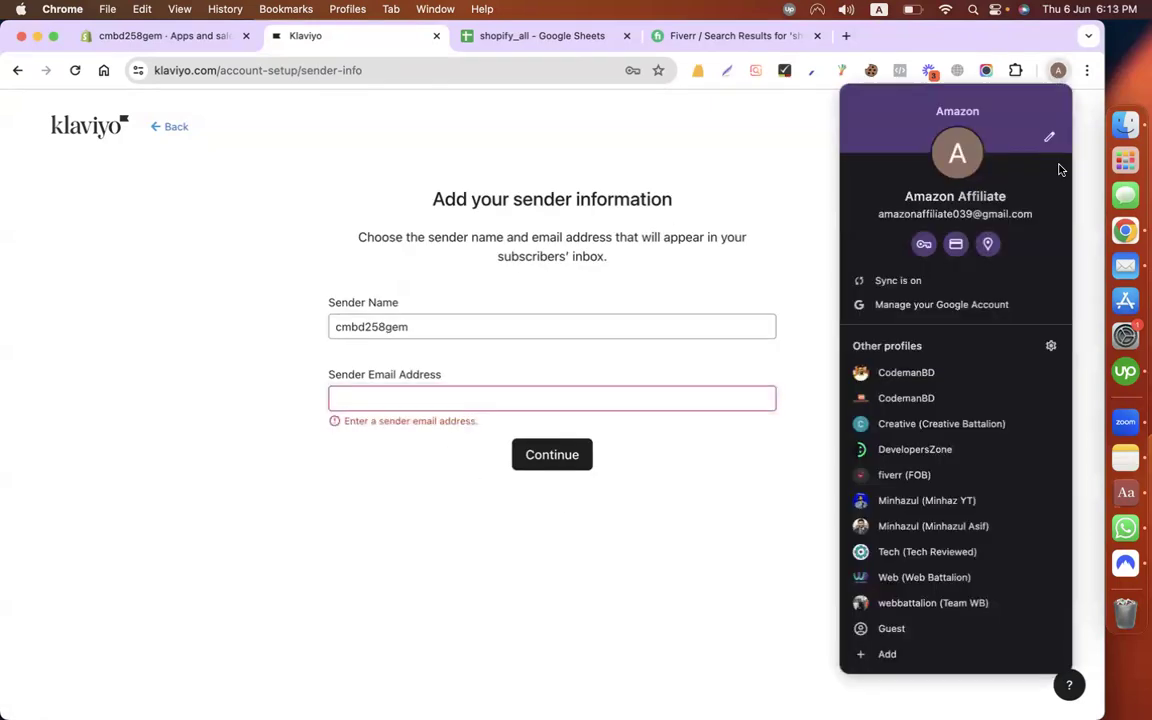
{"action": "left_click", "coordinate": [870, 305]}
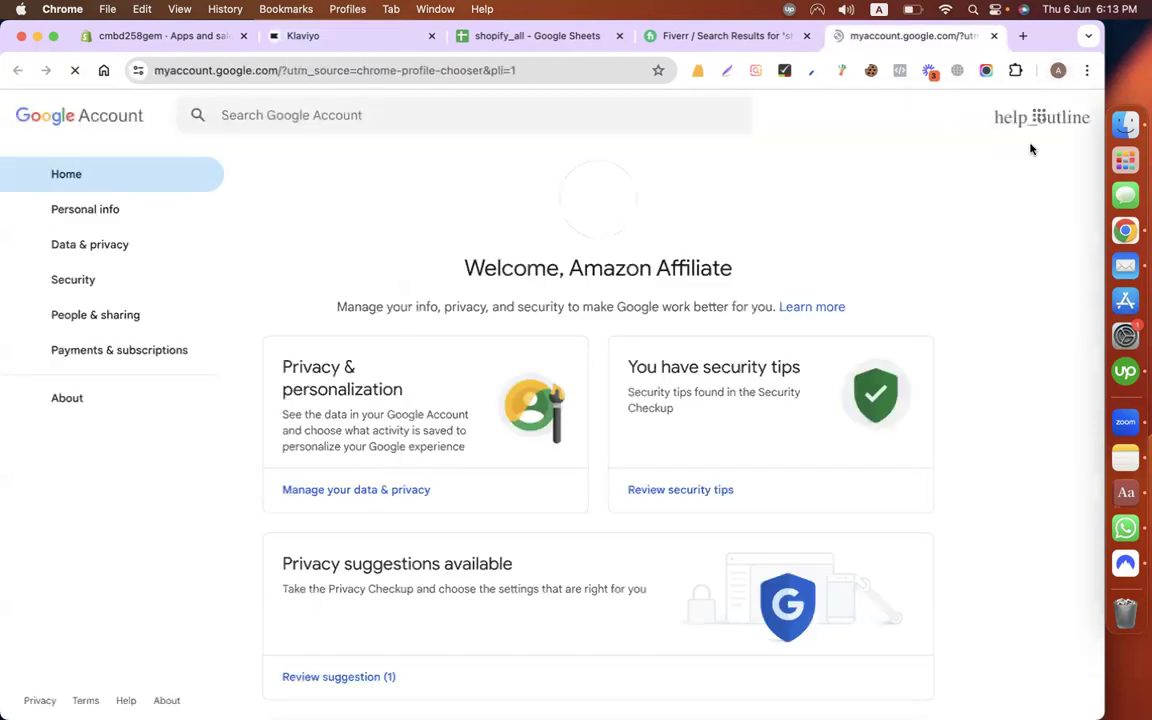
{"action": "left_click", "coordinate": [1075, 116]}
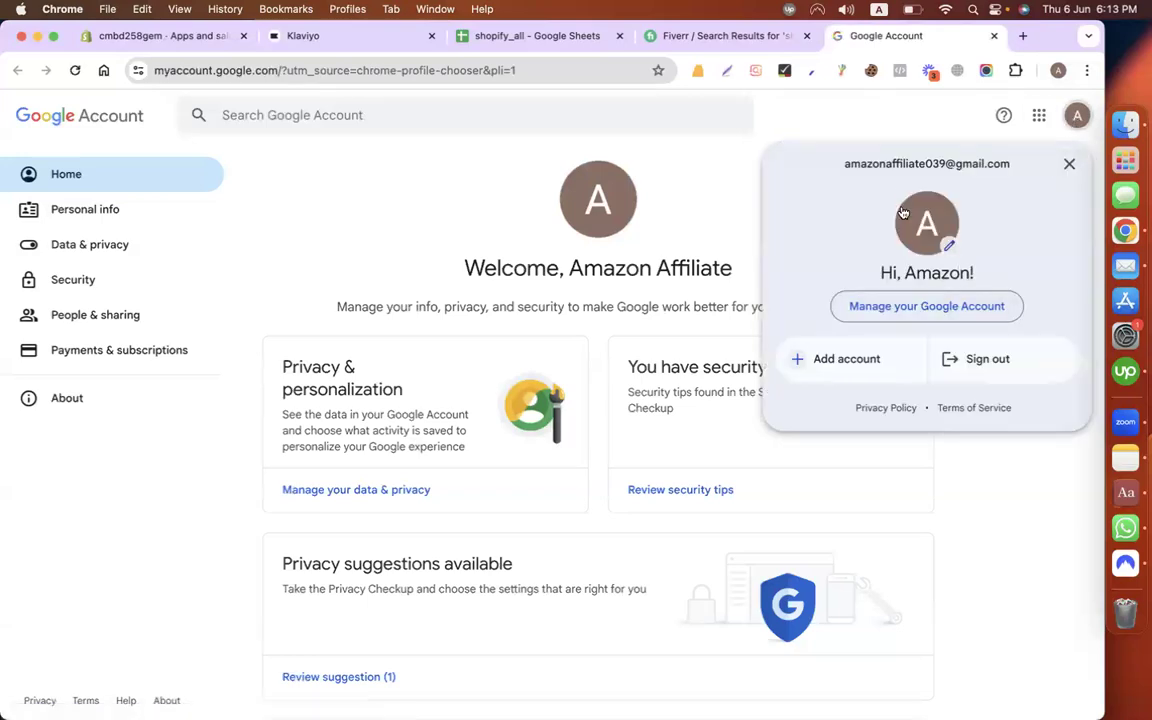
{"action": "triple_click", "coordinate": [893, 160]}
{"action": "right_click", "coordinate": [893, 160]}
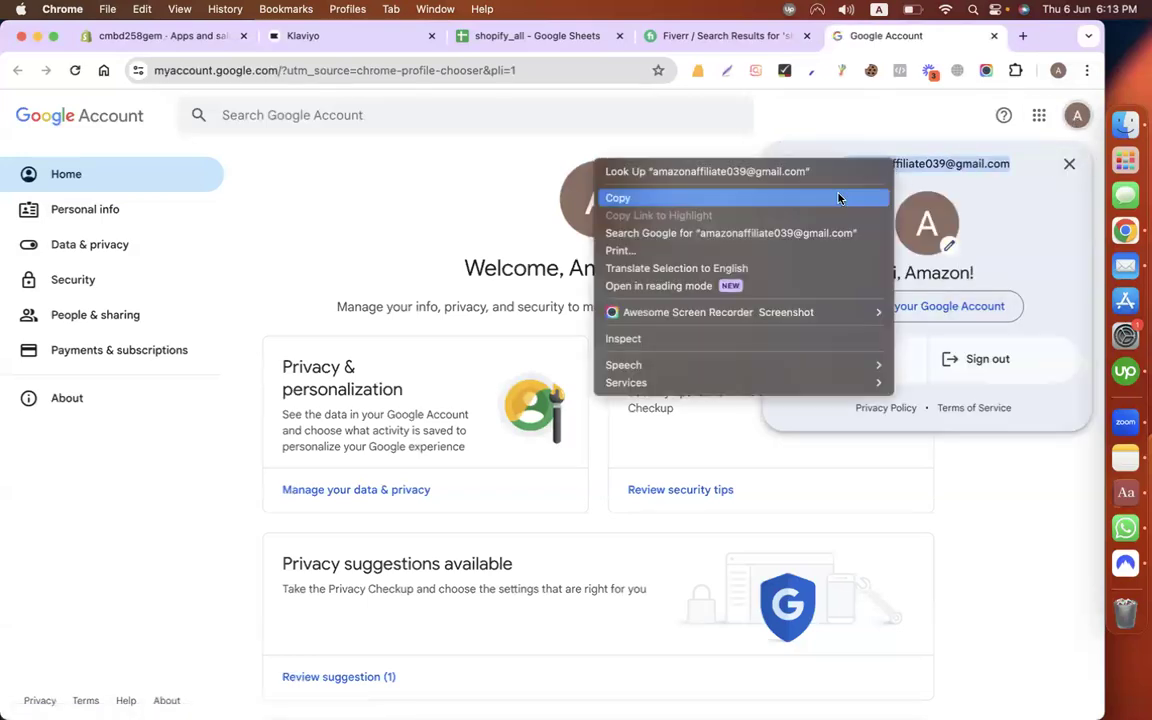
{"action": "left_click", "coordinate": [758, 178]}
{"action": "left_click", "coordinate": [333, 38]}
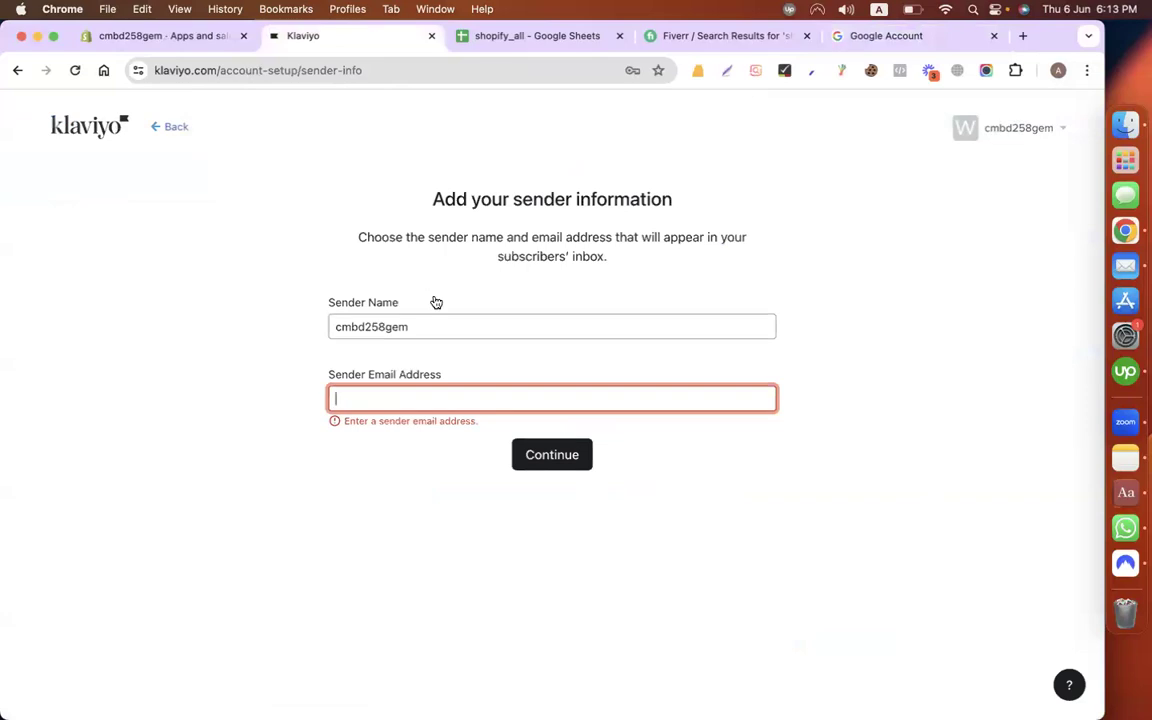
{"action": "key", "text": "super+v"}
{"action": "left_click", "coordinate": [538, 462]}
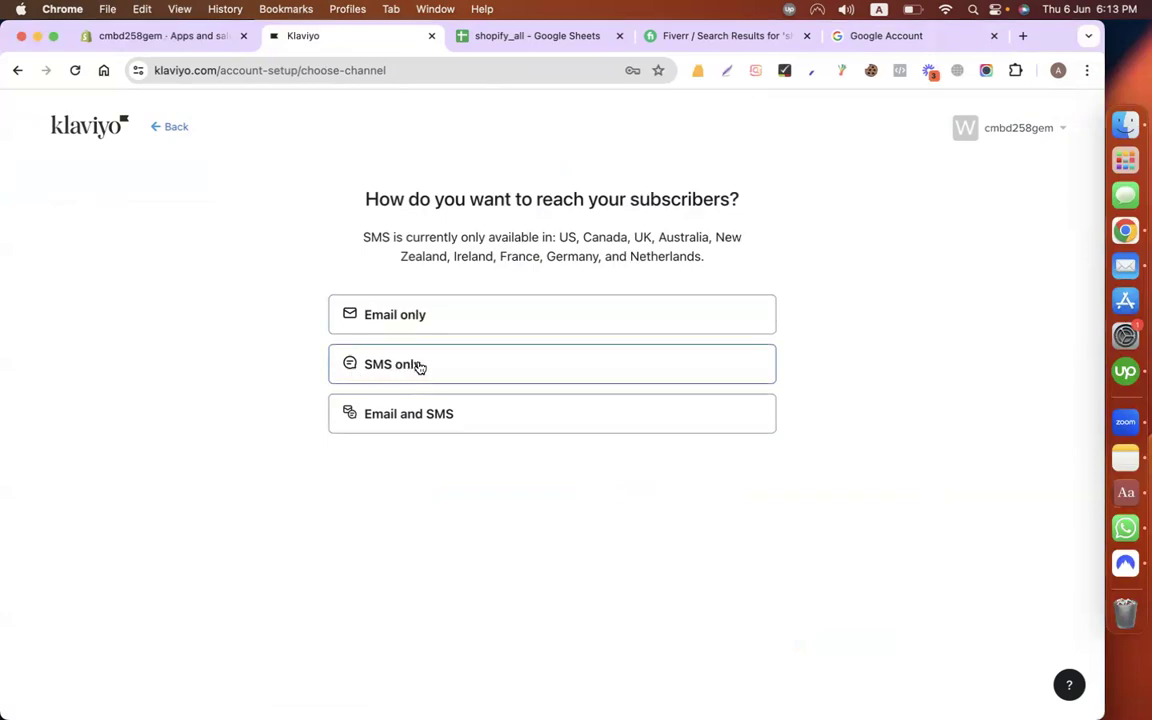
Step: Choose Email only for reaching subscribers and start turning on website tracking
{"action": "left_click", "coordinate": [422, 328]}
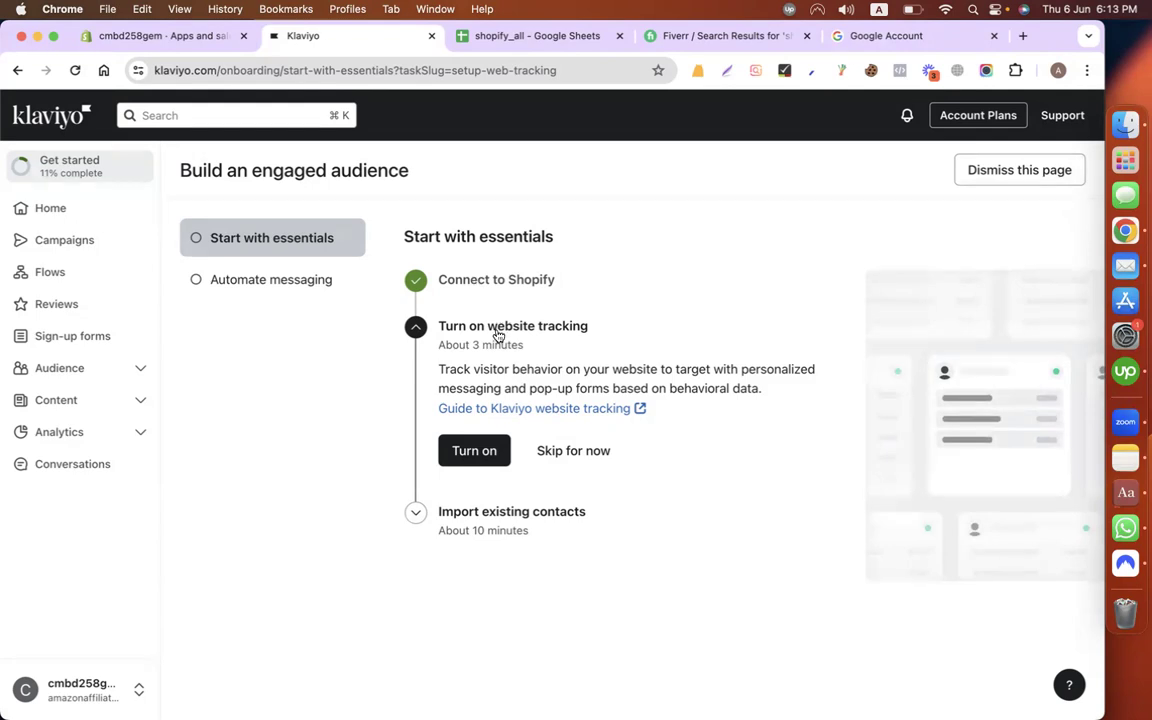
{"action": "left_click_drag", "start_coordinate": [604, 326], "coordinate": [441, 327]}
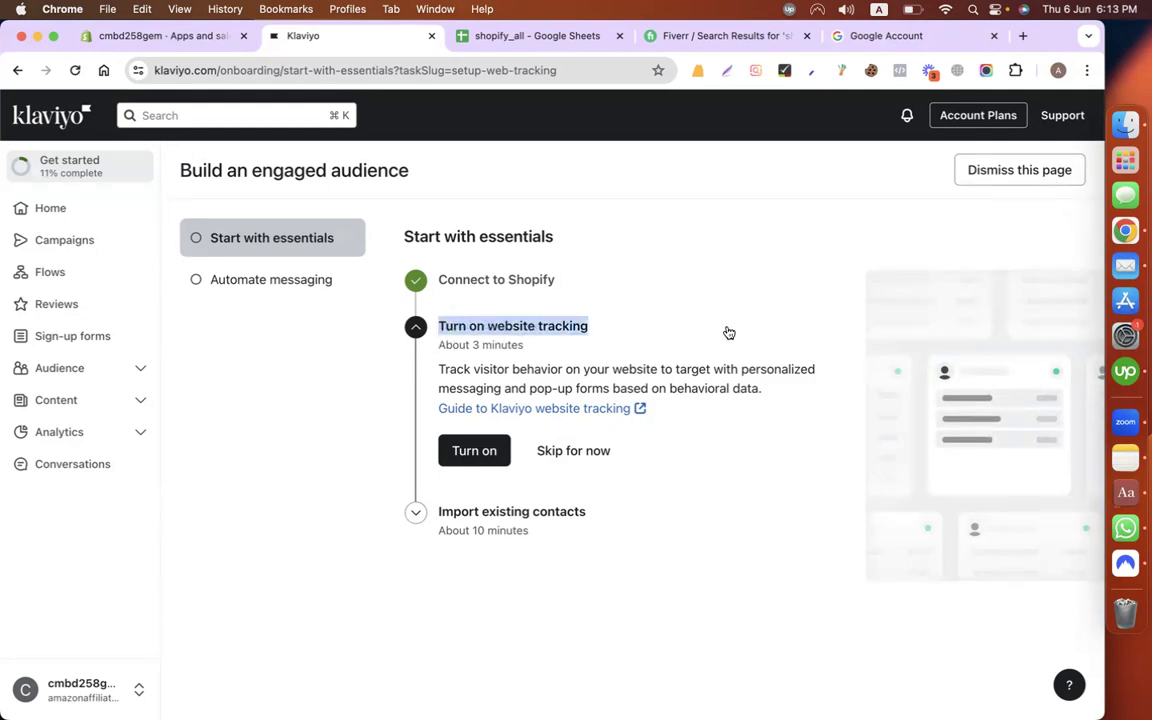
{"action": "left_click", "coordinate": [474, 455]}
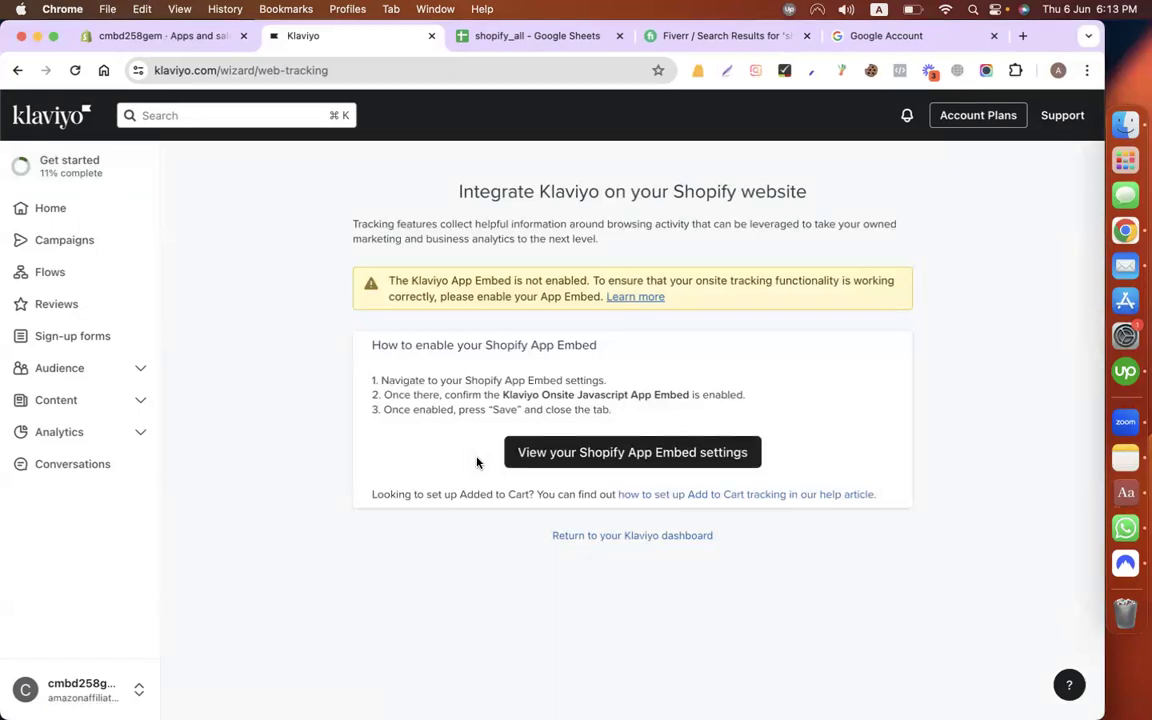
Step: Activate the Klaviyo Onsite Javascript embed via Shopify App Embed settings, then return to the Klaviyo dashboard
{"action": "left_click", "coordinate": [613, 455]}
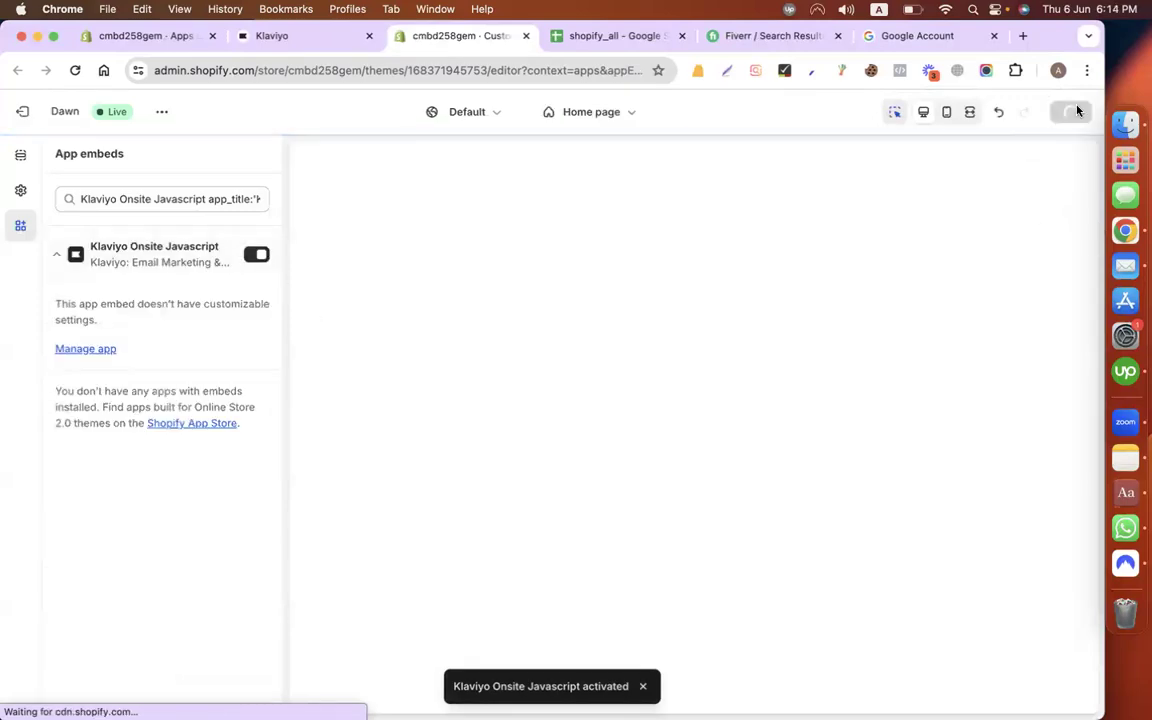
{"action": "left_click", "coordinate": [277, 38]}
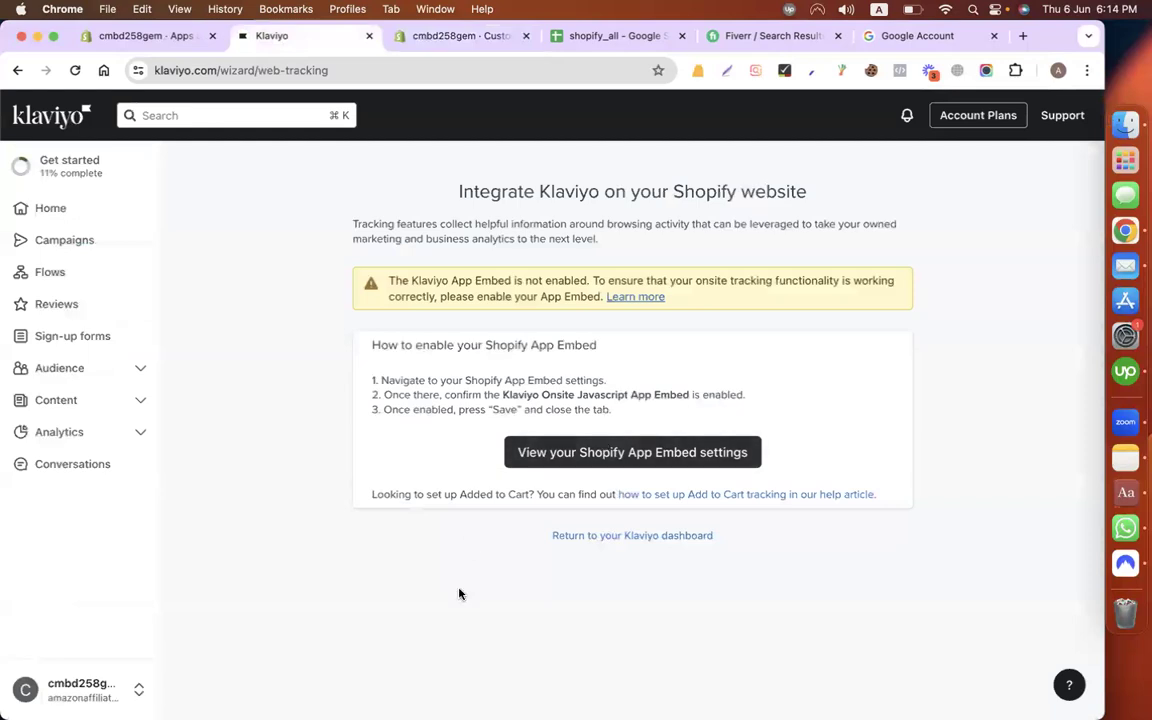
{"action": "left_click", "coordinate": [651, 537]}
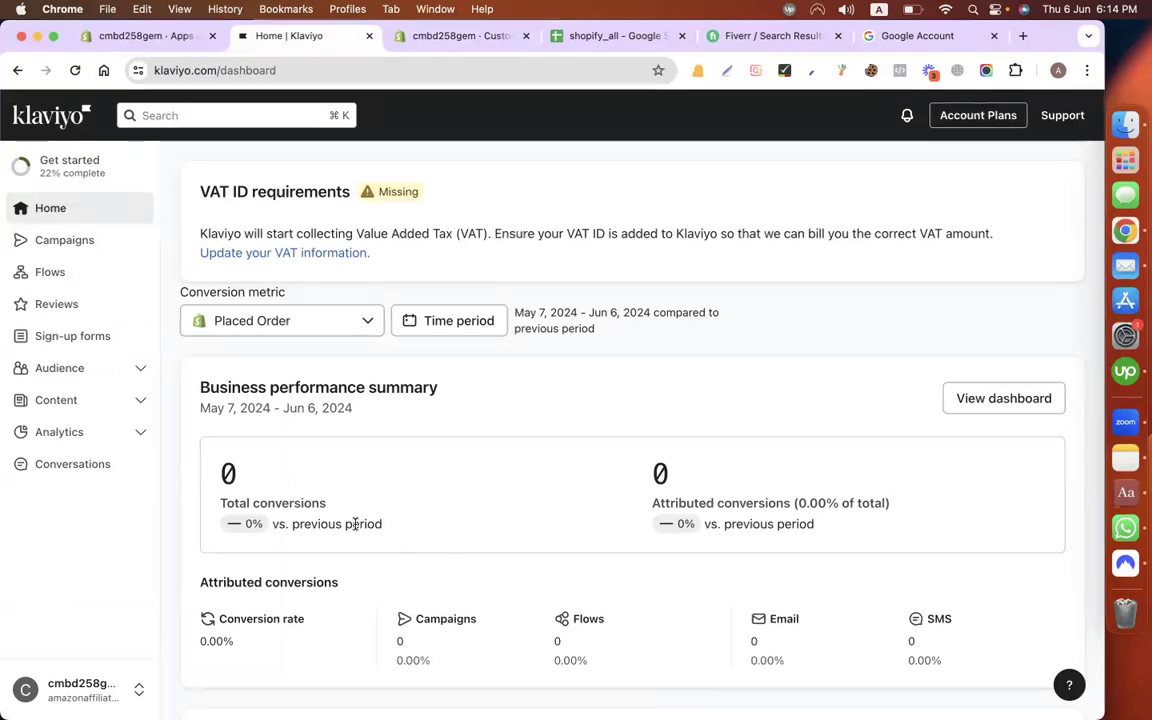
Step: Open Klaviyo Campaigns, then switch back to the Shopify Apps and sales channels settings
{"action": "left_click", "coordinate": [98, 245]}
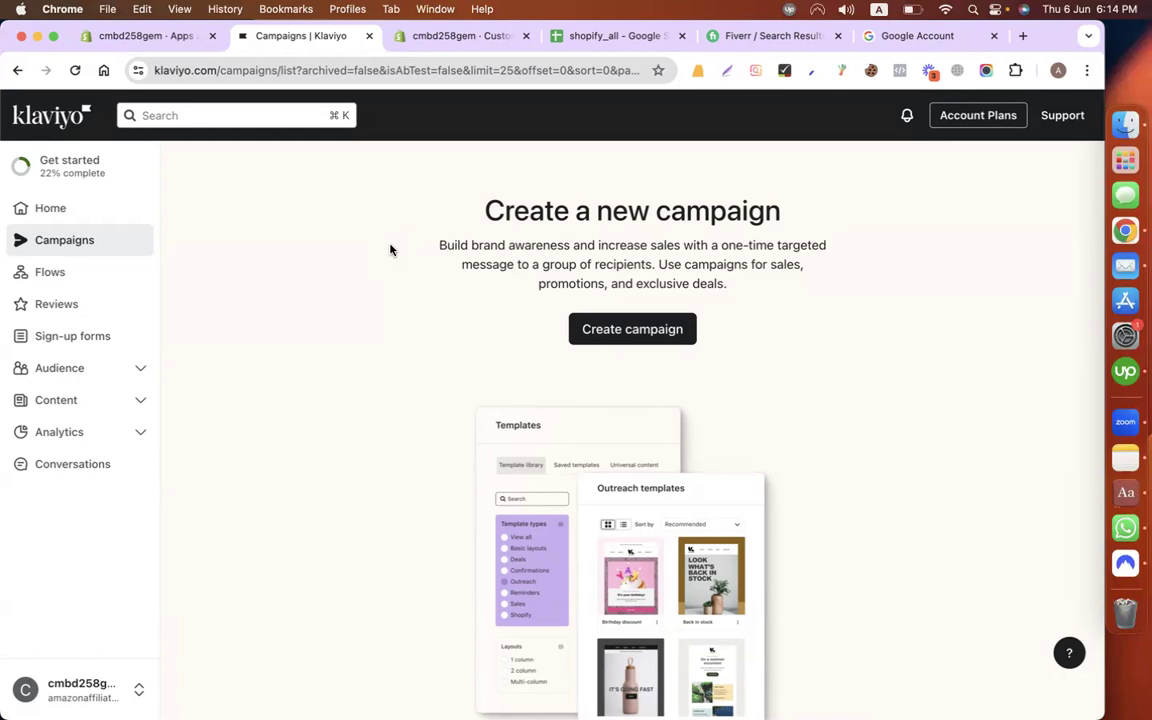
{"action": "left_click", "coordinate": [130, 37]}
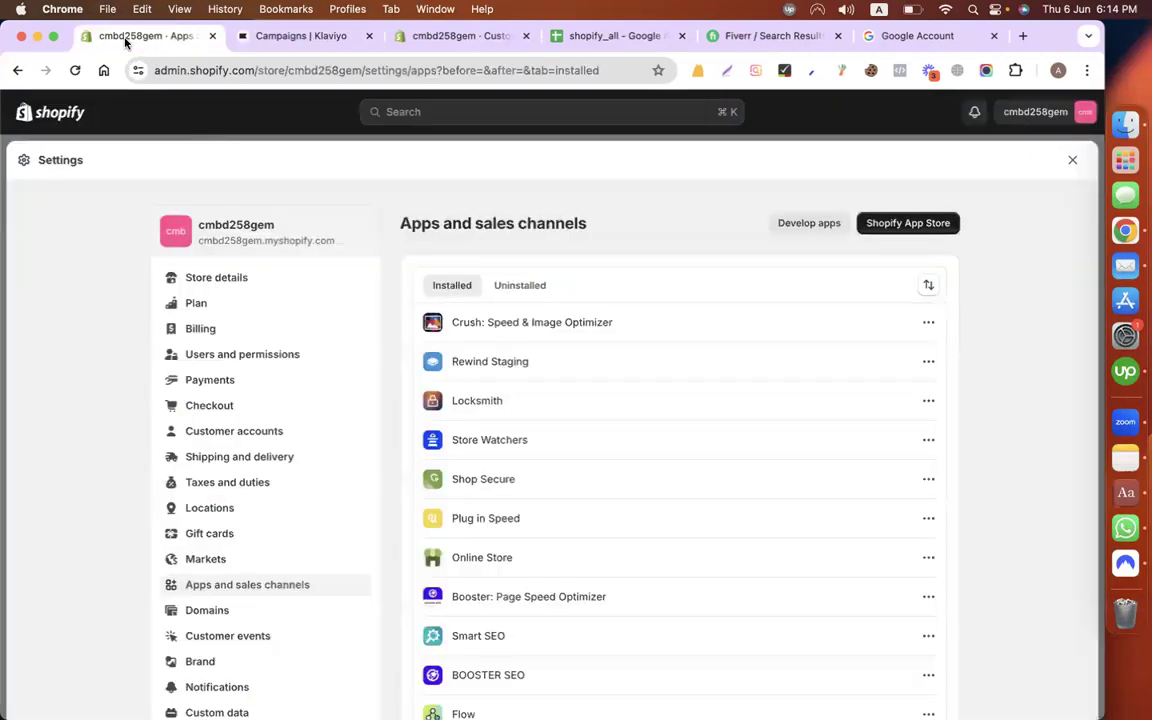
Step: Close Shopify Settings to reveal the Home setup guide, then switch to the Google Account tab
{"action": "left_click", "coordinate": [1073, 161]}
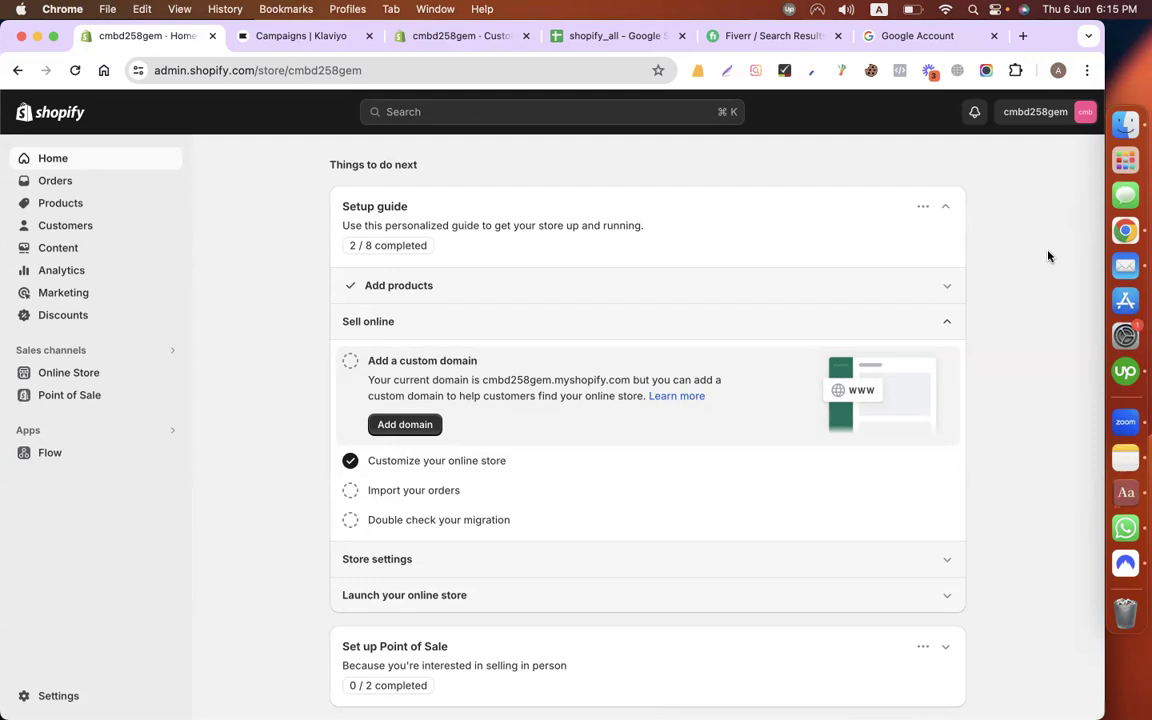
{"action": "left_click", "coordinate": [905, 36]}
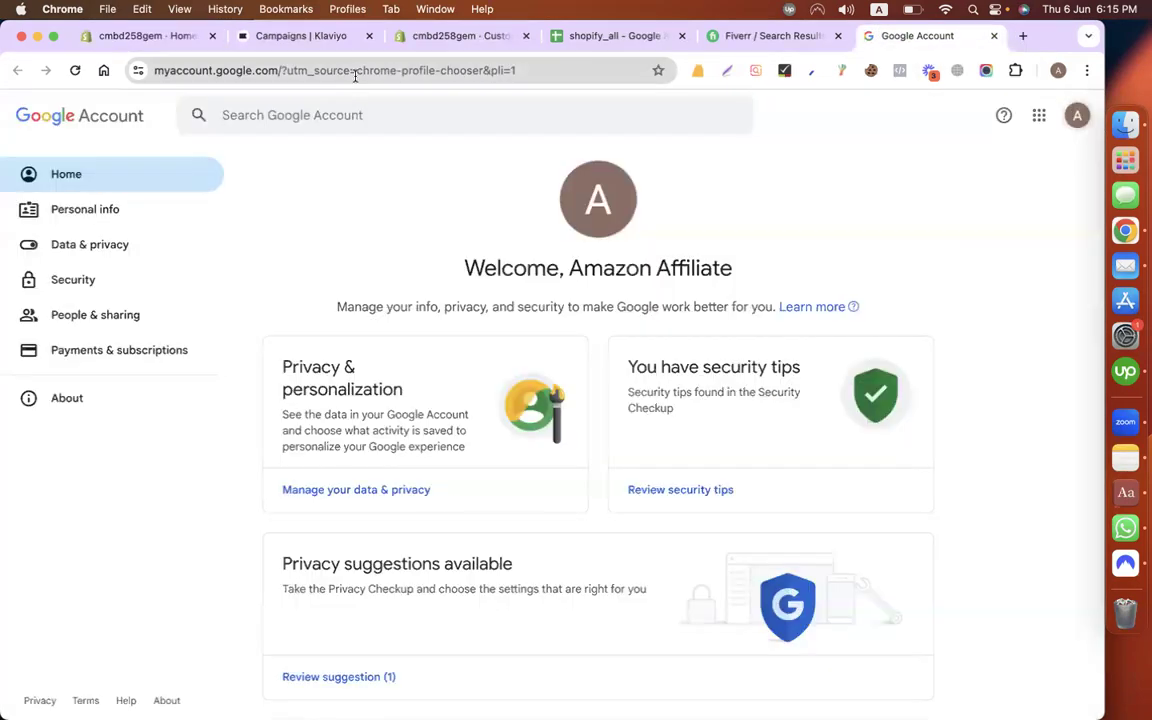
Step: Load webbattalion.co in Chrome, correcting the misspelled site name in the address
{"action": "left_click", "coordinate": [355, 72]}
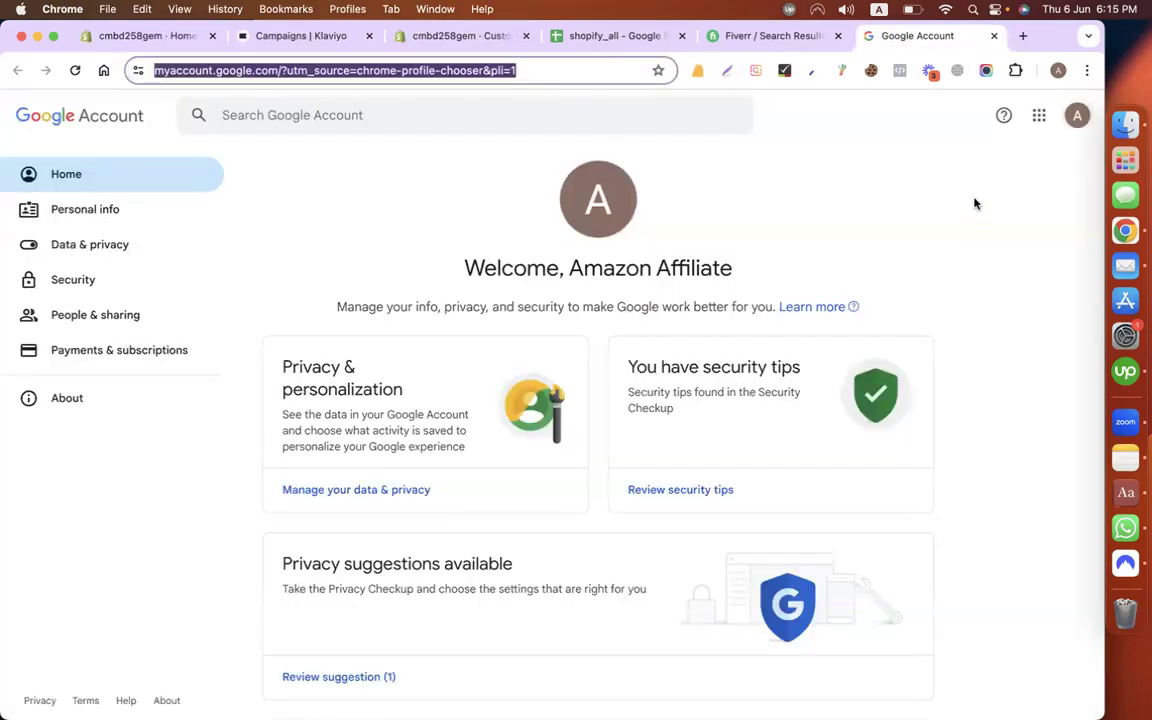
{"action": "type", "text": "webbatta"}
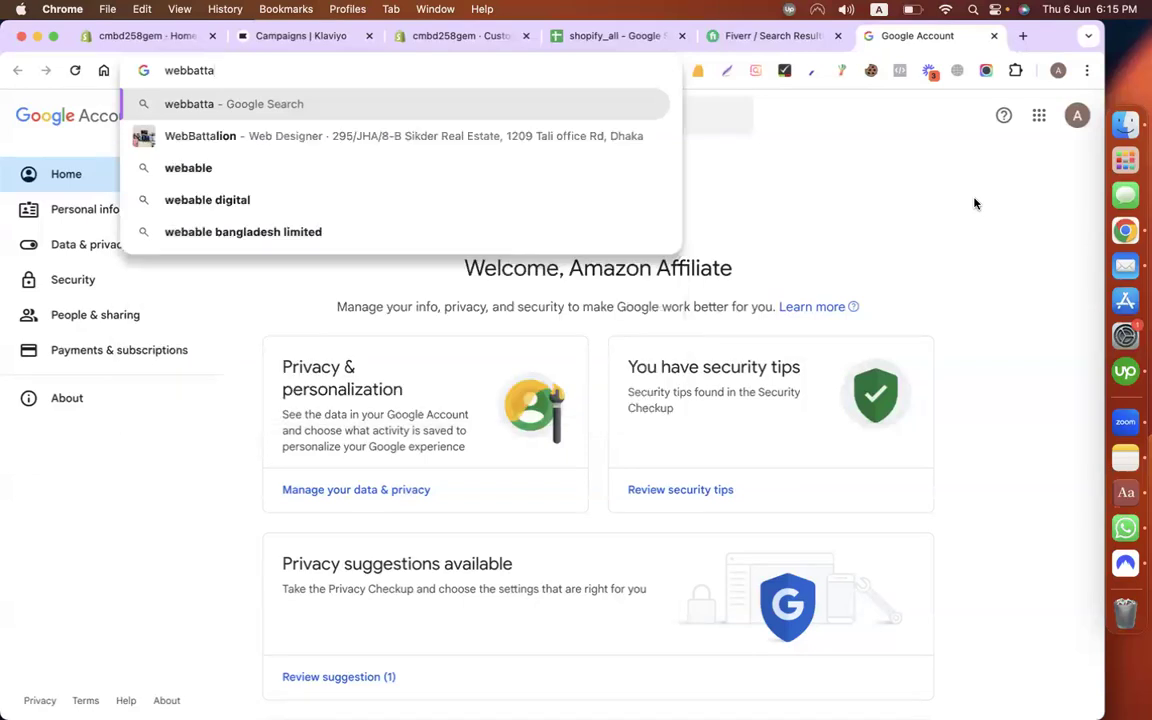
{"action": "type", "text": "lio.com"}
{"action": "key", "text": "BackSpace"}
{"action": "key", "text": "Return"}
{"action": "key", "text": "Left"}
{"action": "key", "text": "Left"}
{"action": "key", "text": "Left"}
{"action": "key", "text": "Left"}
{"action": "key", "text": "Left"}
{"action": "key", "text": "Left"}
{"action": "key", "text": "Left"}
{"action": "key", "text": "Right"}
{"action": "key", "text": "Right"}
{"action": "type", "text": "n"}
{"action": "key", "text": "Return"}
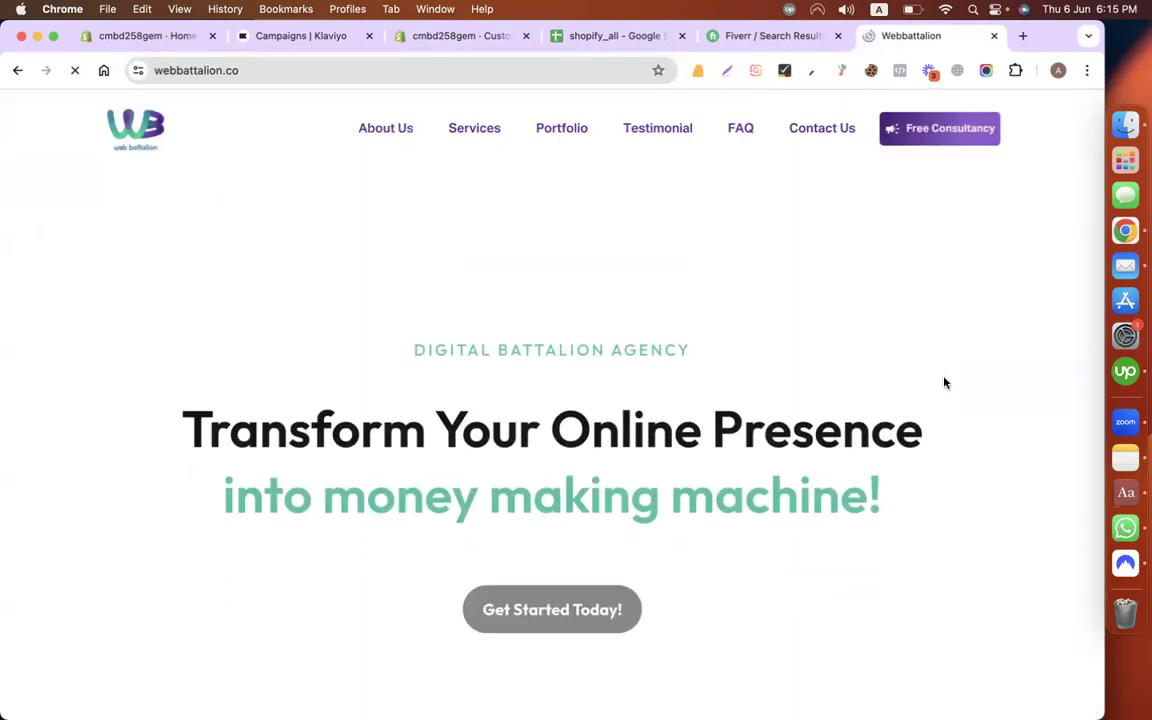
Step: Browse the Web Battalion homepage, check its contact page, and return to the homepage
{"action": "scroll", "coordinate": [1041, 457], "scroll_direction": "down", "scroll_amount": 5}
{"action": "scroll", "coordinate": [1041, 457], "scroll_direction": "down", "scroll_amount": 20}
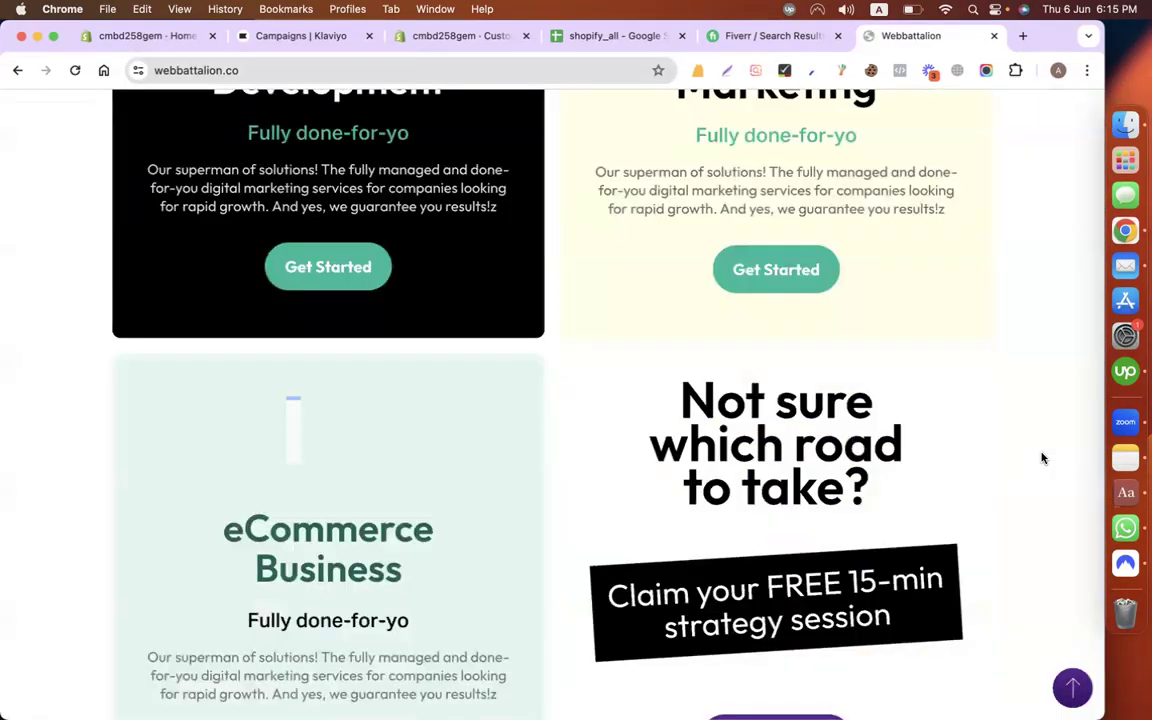
{"action": "scroll", "coordinate": [1042, 458], "scroll_direction": "up", "scroll_amount": 20}
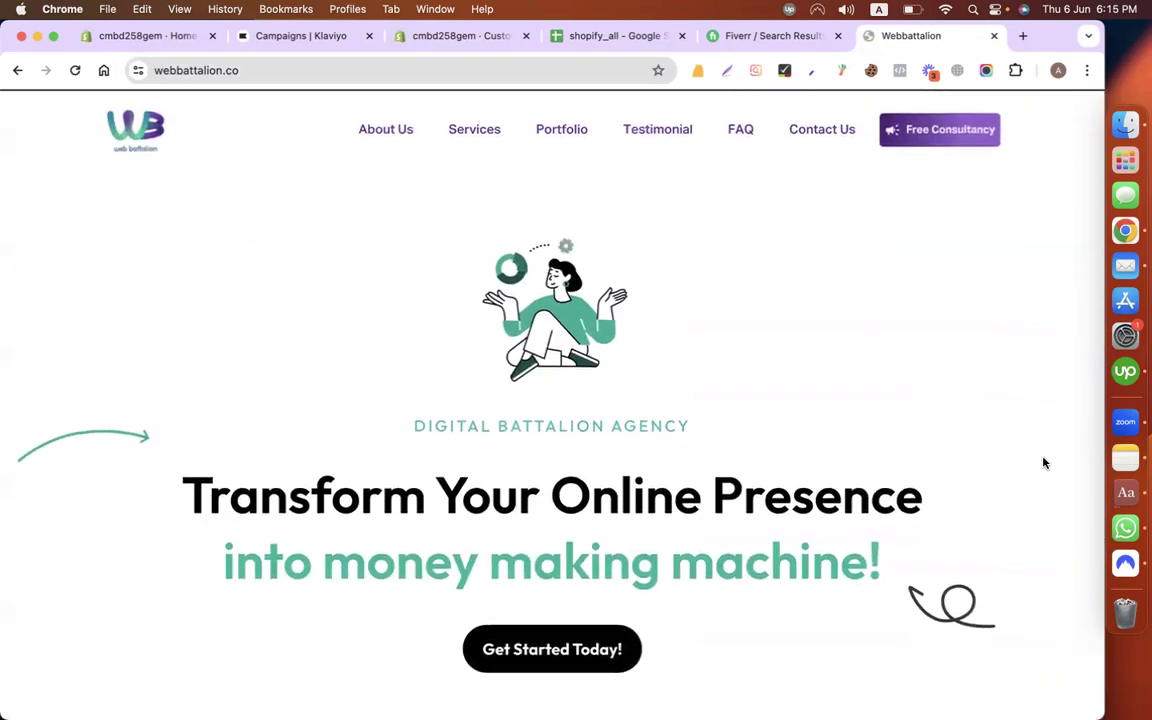
{"action": "left_click", "coordinate": [833, 130]}
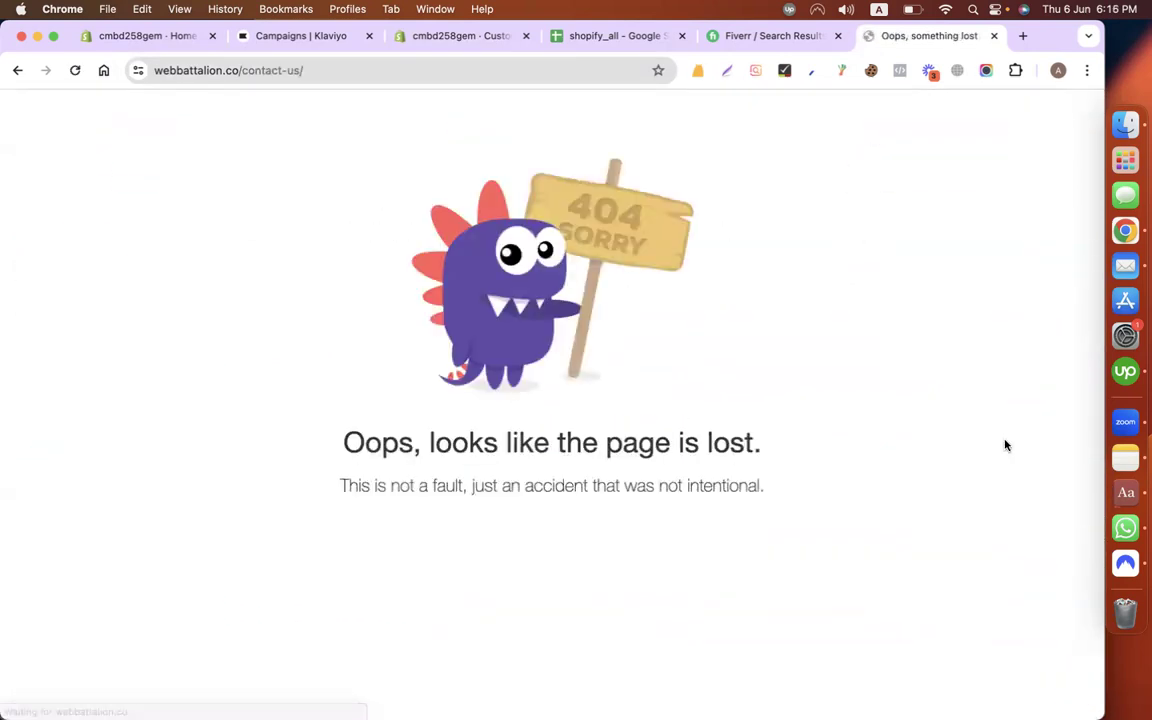
{"action": "left_click", "coordinate": [18, 71]}
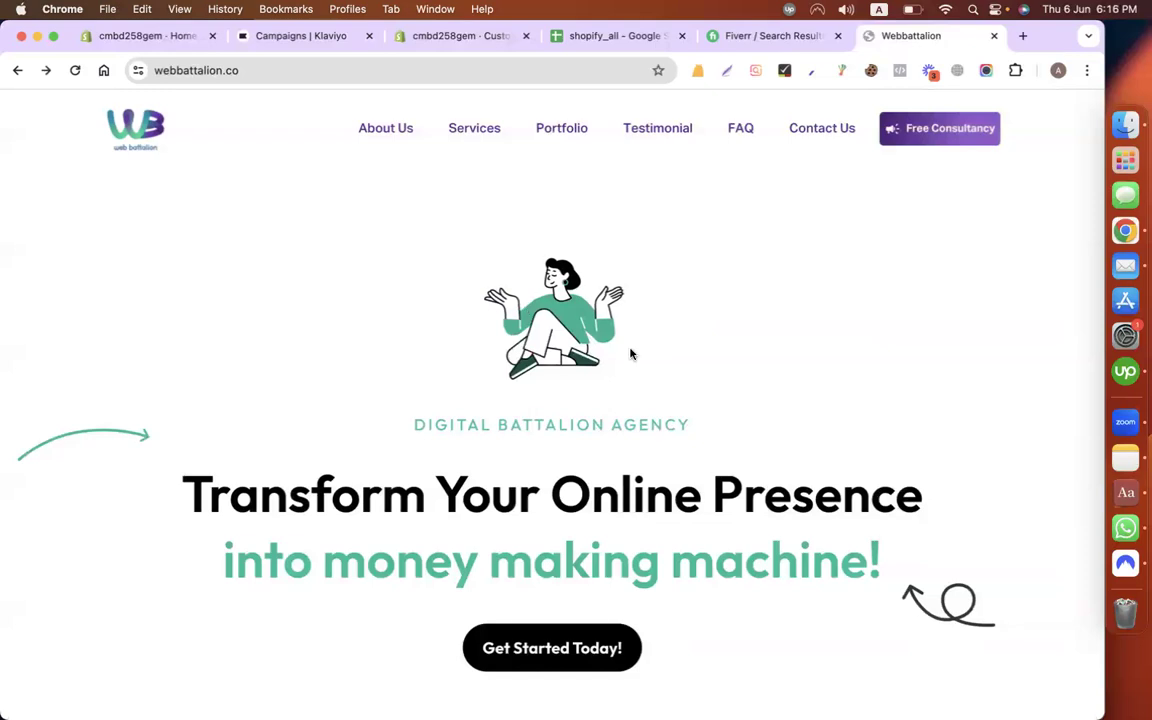
{"action": "scroll", "coordinate": [630, 352], "scroll_direction": "down", "scroll_amount": 3}
{"action": "scroll", "coordinate": [645, 362], "scroll_direction": "up", "scroll_amount": 3}
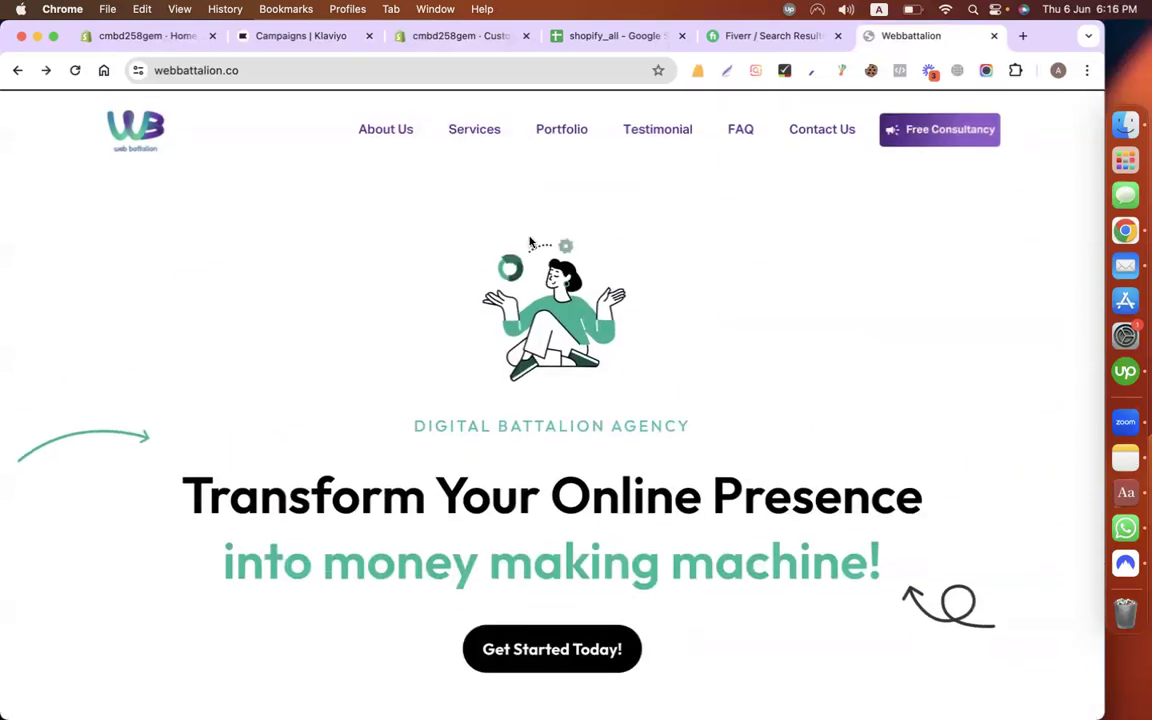
{"action": "left_click", "coordinate": [386, 79]}
Step: Search for aliexpress and open the AliExpress site, declining notifications
{"action": "type", "text": "aliexpress"}
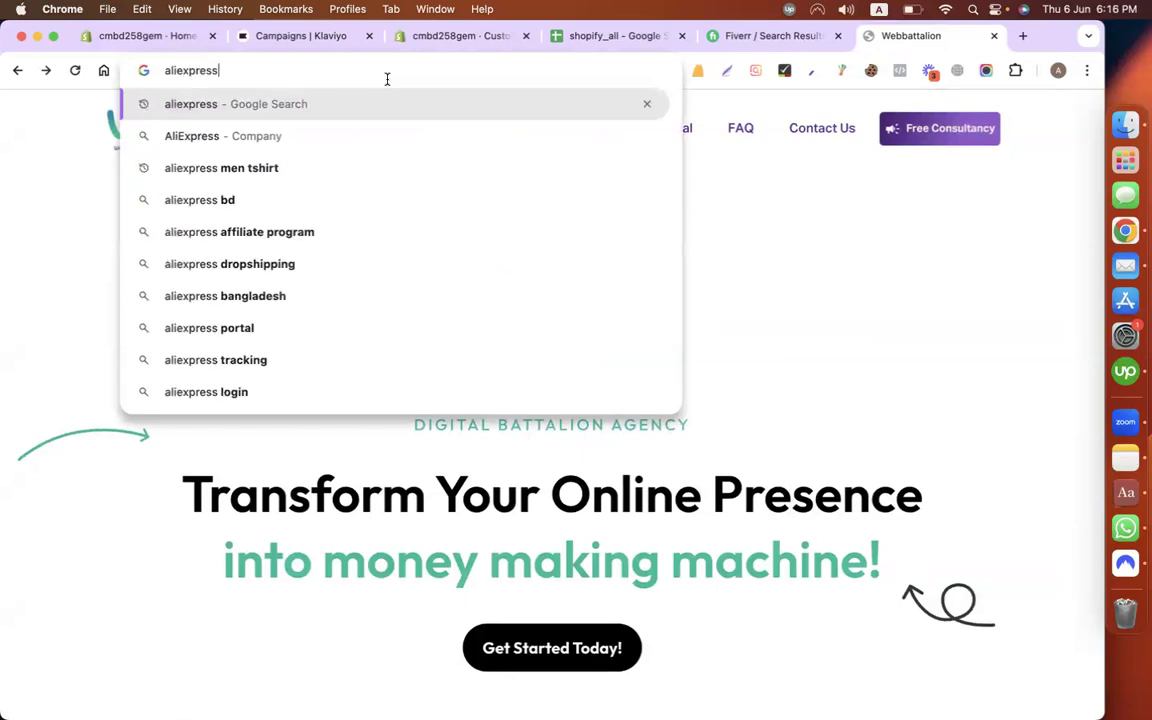
{"action": "key", "text": "Return"}
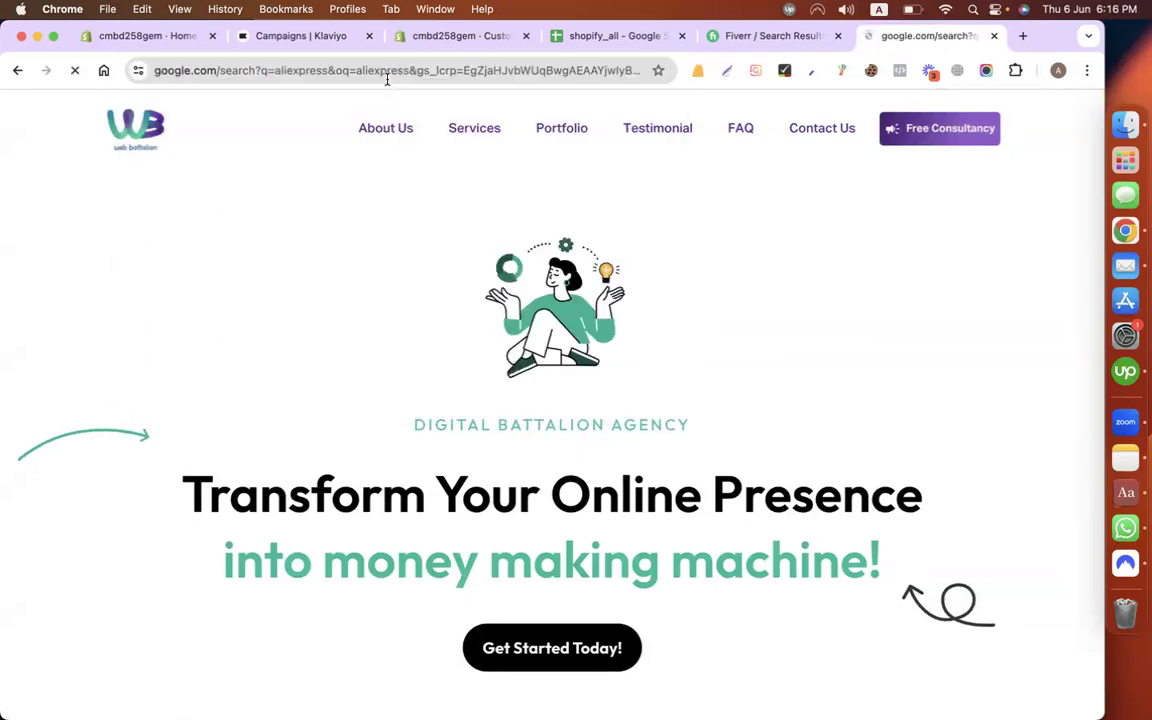
{"action": "scroll", "coordinate": [186, 646], "scroll_direction": "down", "scroll_amount": 3}
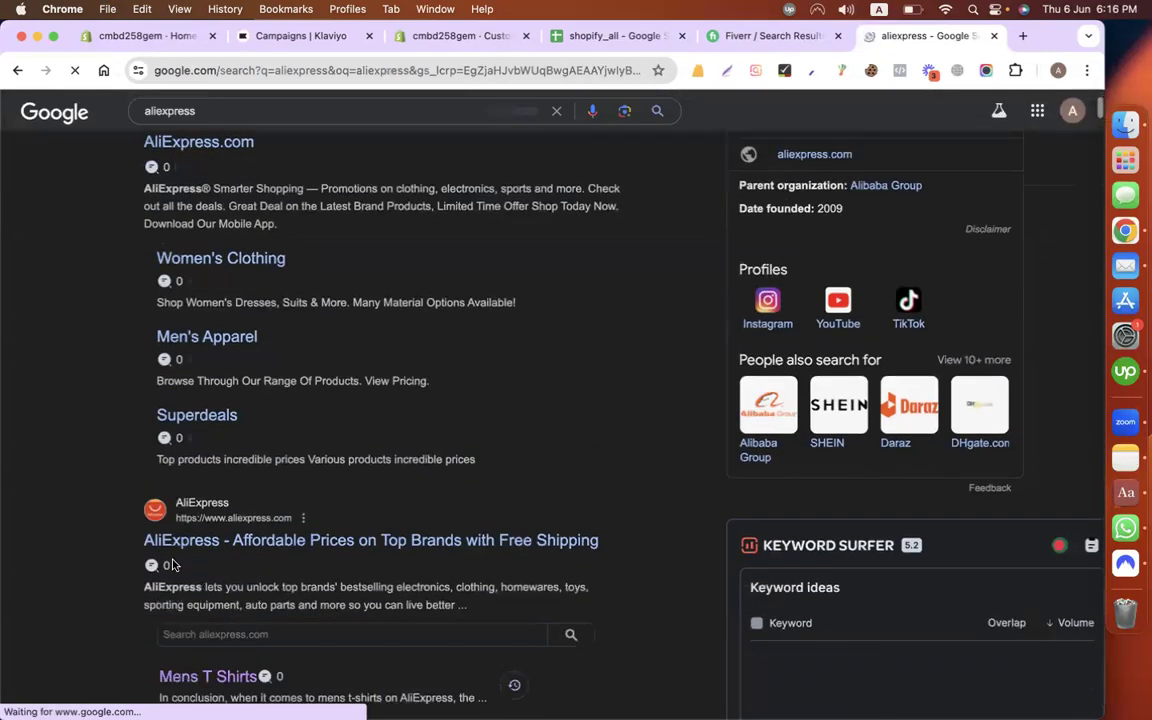
{"action": "left_click", "coordinate": [173, 540]}
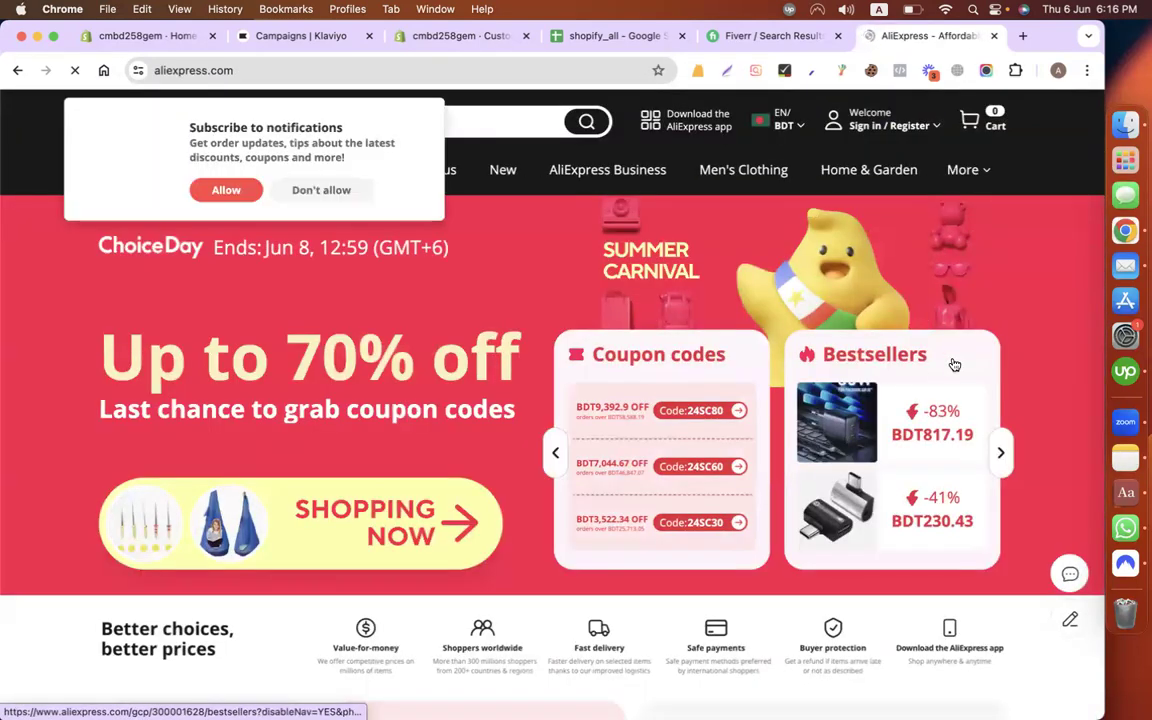
{"action": "left_click", "coordinate": [321, 190]}
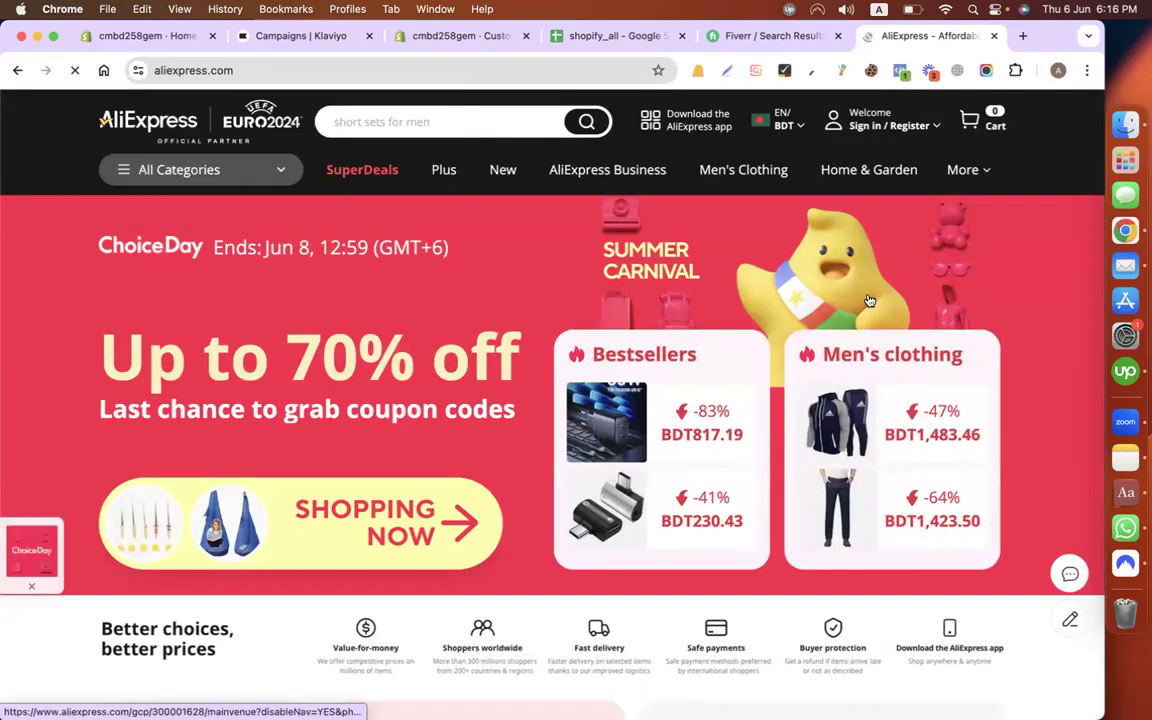
Step: Look over the AliExpress homepage deals, then return to the Shopify admin home
{"action": "scroll", "coordinate": [869, 300], "scroll_direction": "down", "scroll_amount": 15}
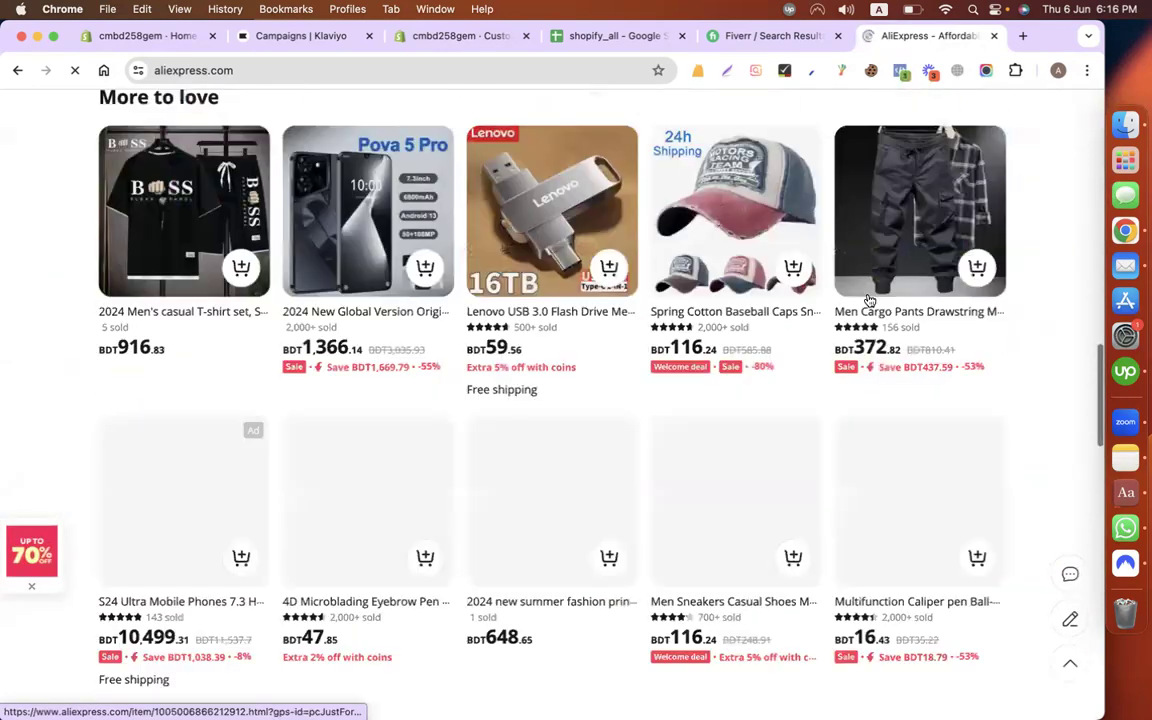
{"action": "scroll", "coordinate": [869, 300], "scroll_direction": "down", "scroll_amount": 5}
{"action": "scroll", "coordinate": [869, 300], "scroll_direction": "down", "scroll_amount": 5}
{"action": "scroll", "coordinate": [869, 300], "scroll_direction": "up", "scroll_amount": 20}
{"action": "scroll", "coordinate": [867, 299], "scroll_direction": "up", "scroll_amount": 5}
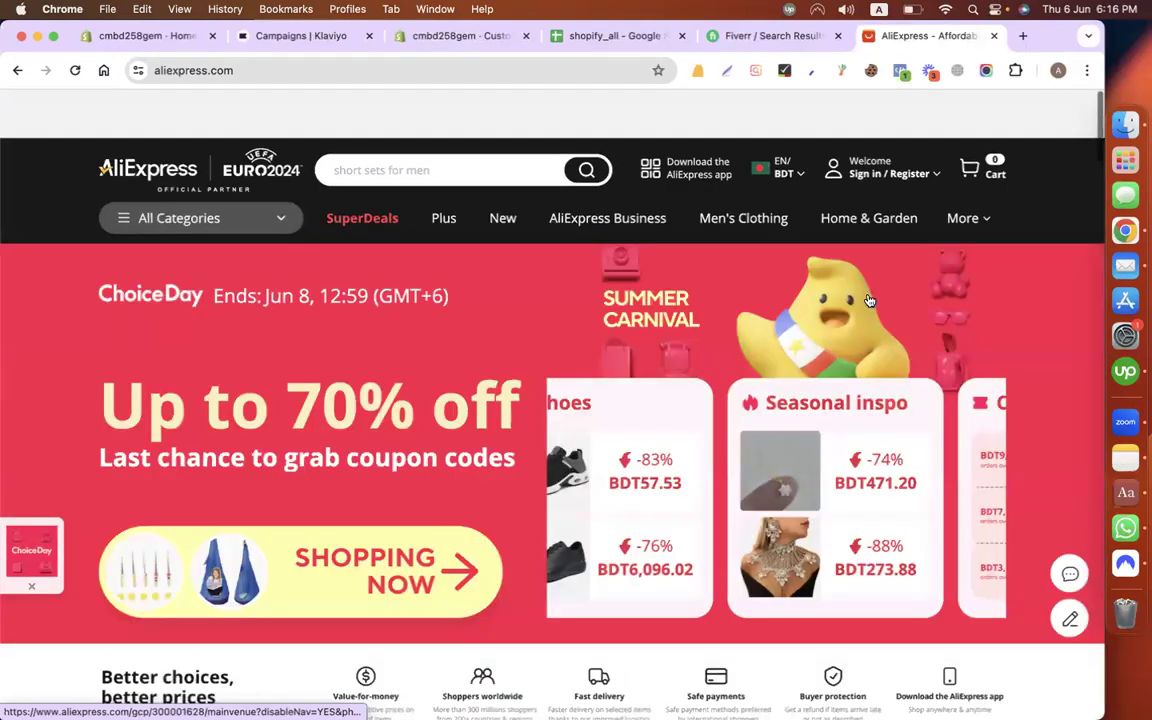
{"action": "scroll", "coordinate": [869, 300], "scroll_direction": "down", "scroll_amount": 6}
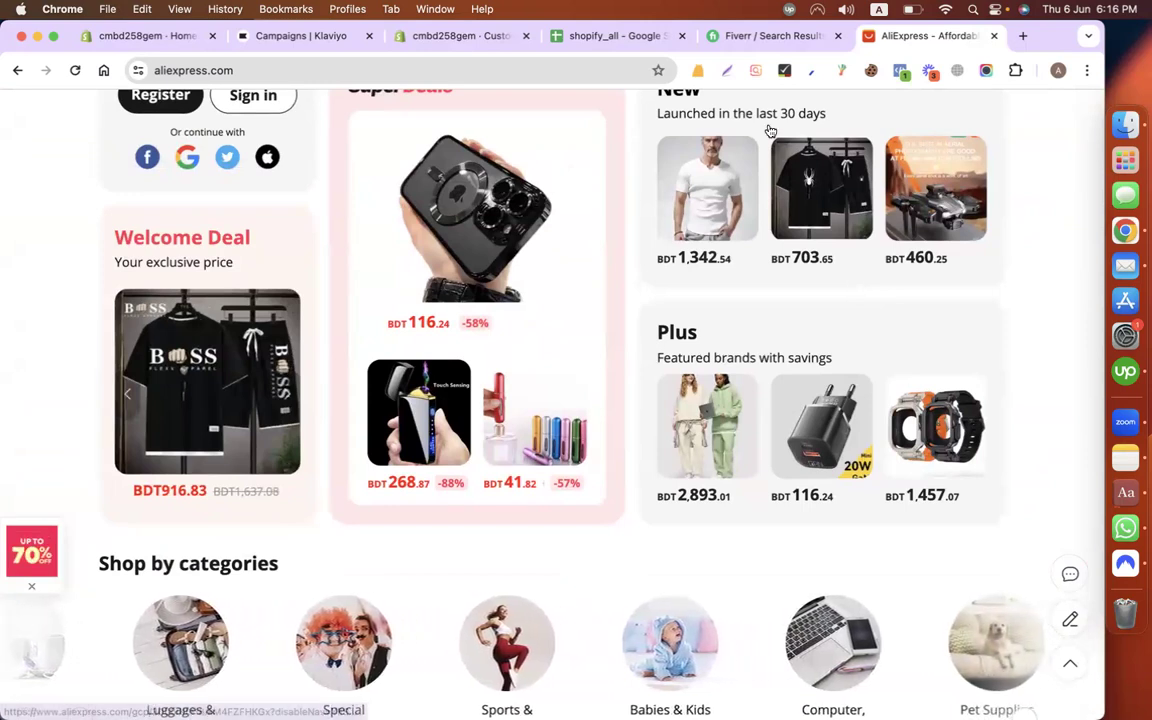
{"action": "left_click", "coordinate": [162, 37]}
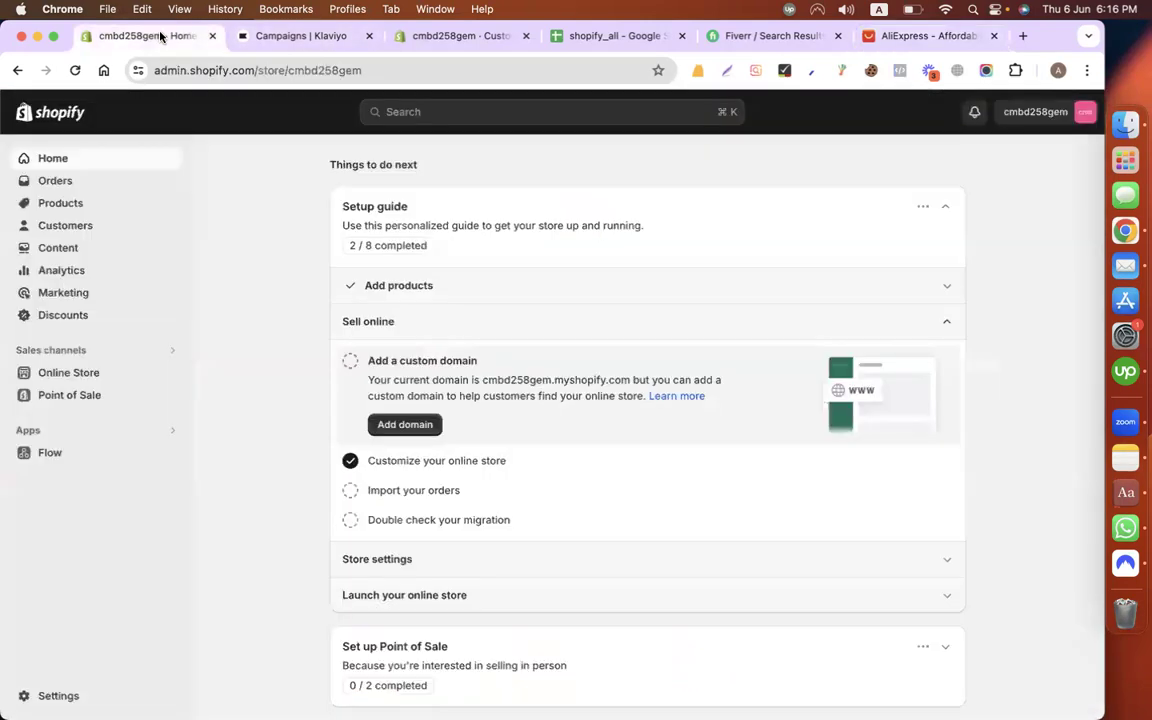
Step: Switch to the Klaviyo tab and go to its Sign-up forms page
{"action": "left_click", "coordinate": [280, 37]}
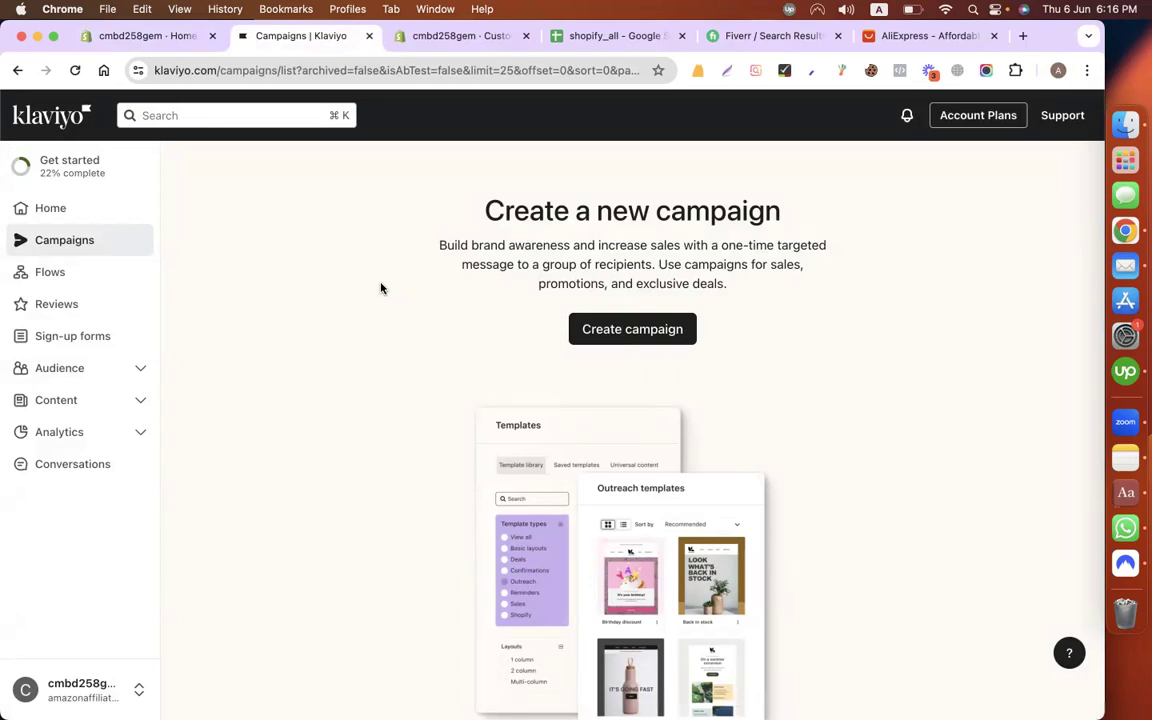
{"action": "left_click", "coordinate": [88, 341]}
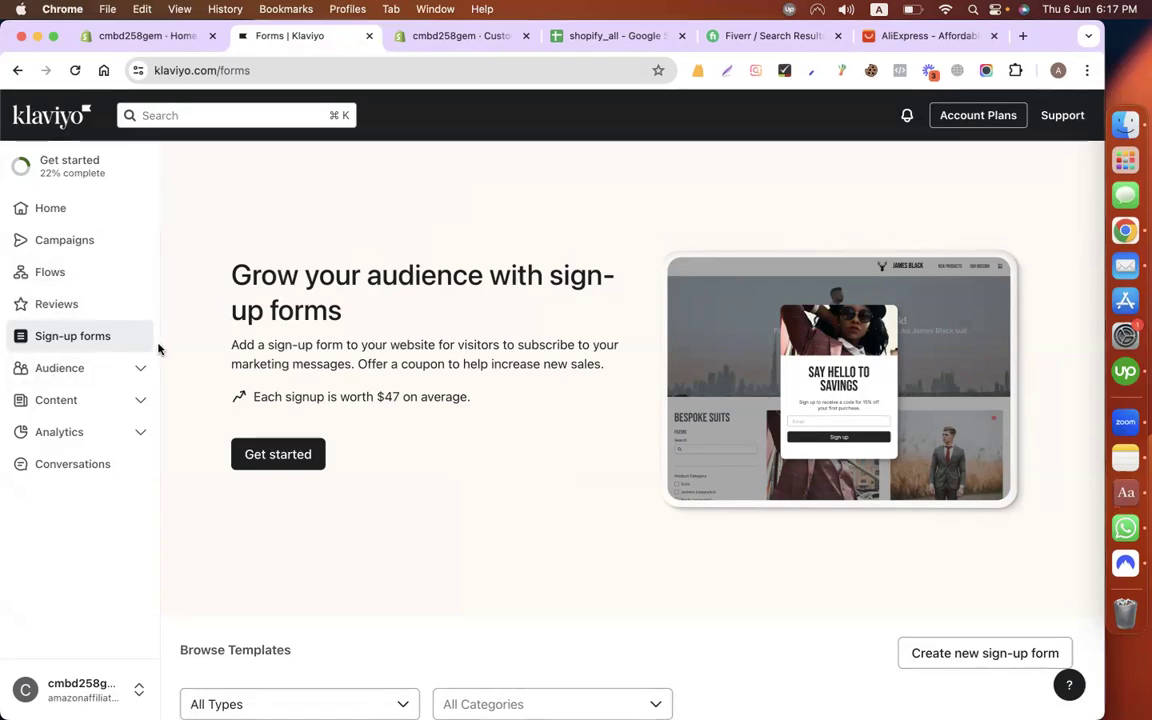
Step: Open the empty New Subscribers segment under Audience > Lists & segments, then return to Sign-up forms
{"action": "left_click", "coordinate": [72, 374]}
{"action": "left_click", "coordinate": [64, 377]}
{"action": "left_click", "coordinate": [64, 377]}
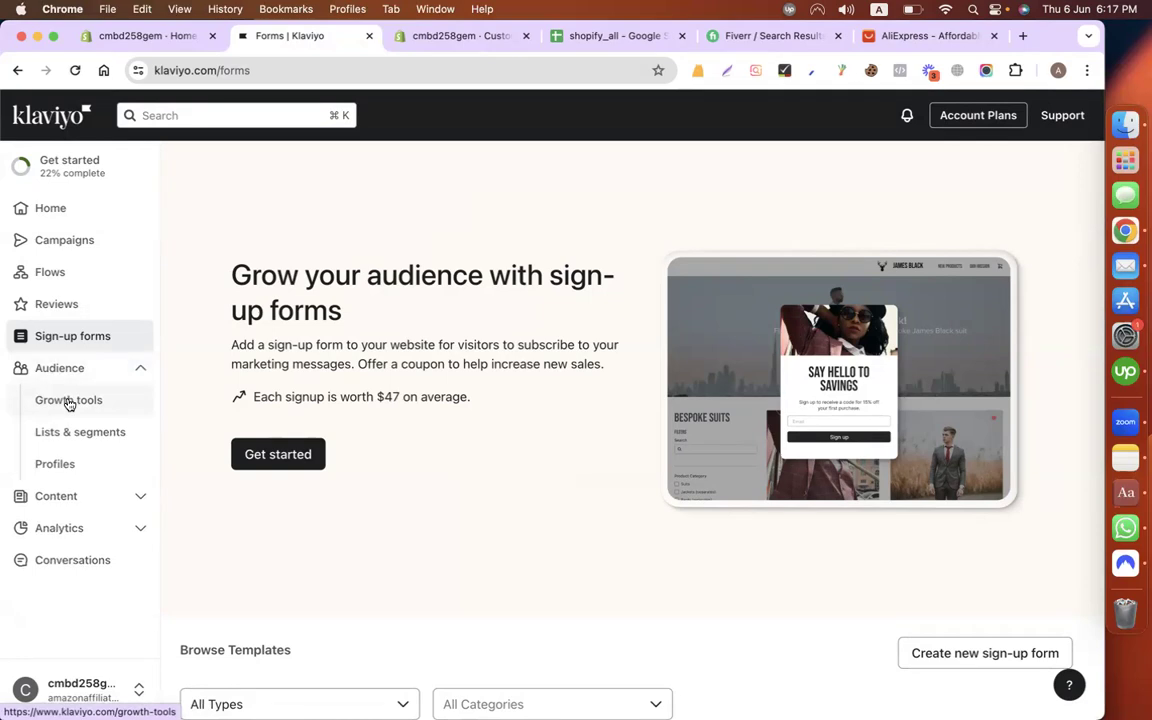
{"action": "left_click", "coordinate": [66, 431]}
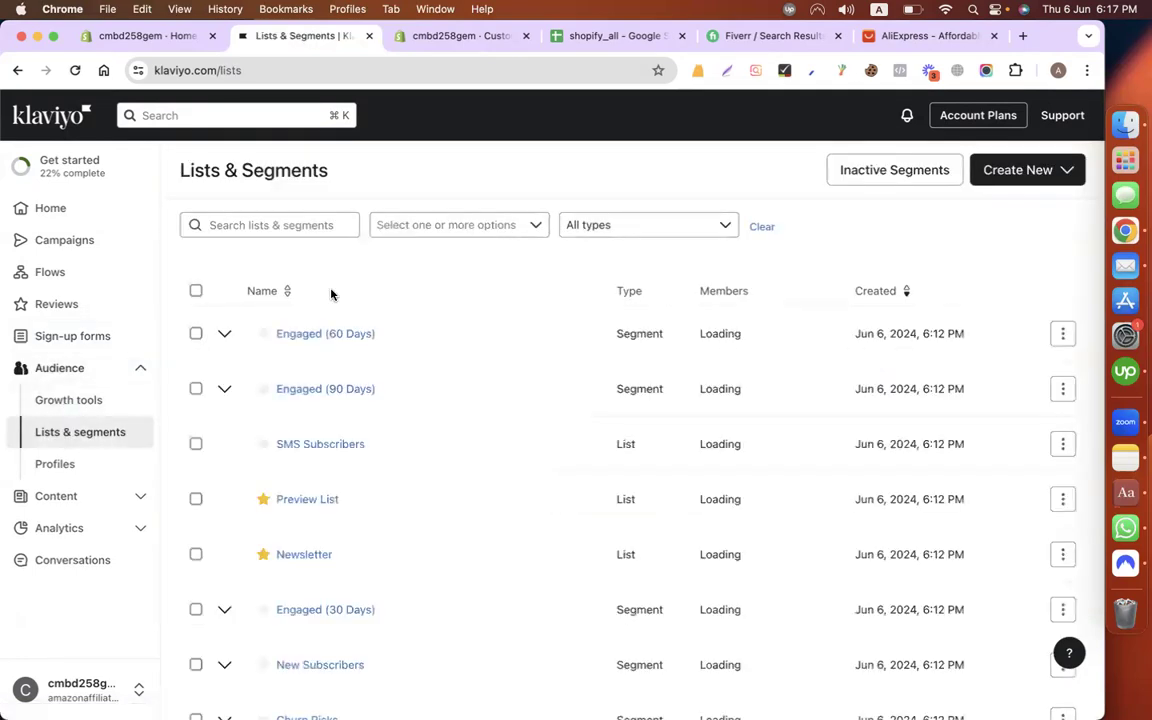
{"action": "scroll", "coordinate": [451, 453], "scroll_direction": "down", "scroll_amount": 1}
{"action": "scroll", "coordinate": [451, 453], "scroll_direction": "down", "scroll_amount": 4}
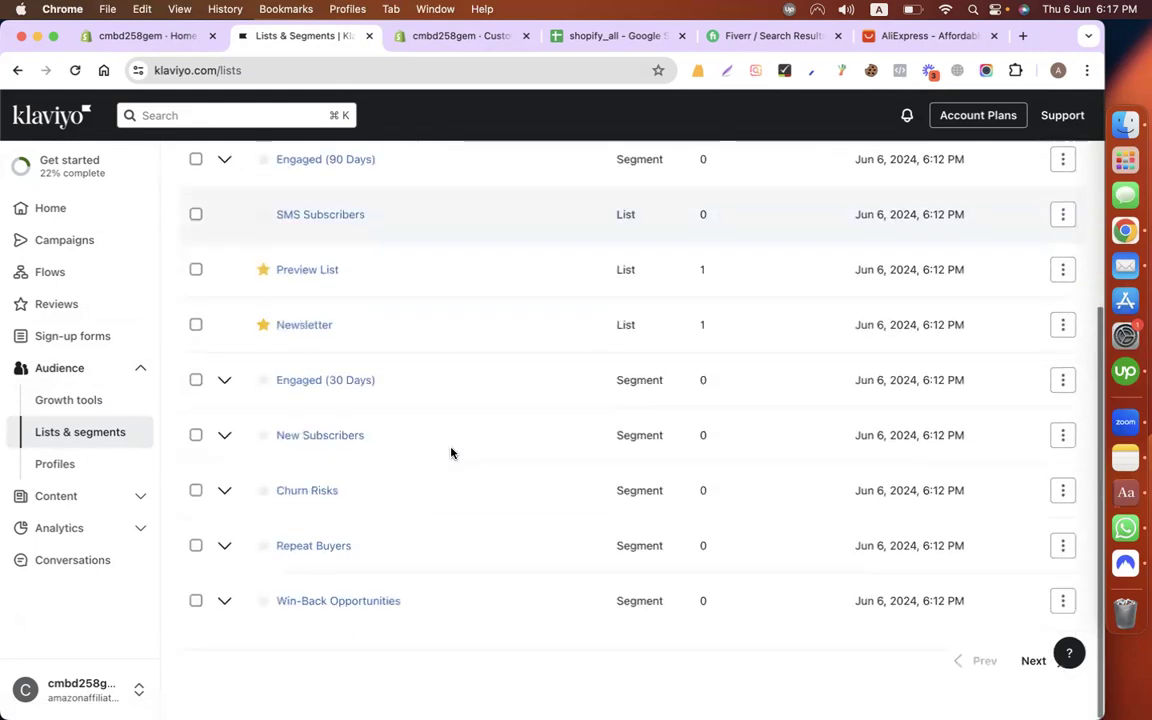
{"action": "left_click", "coordinate": [318, 438]}
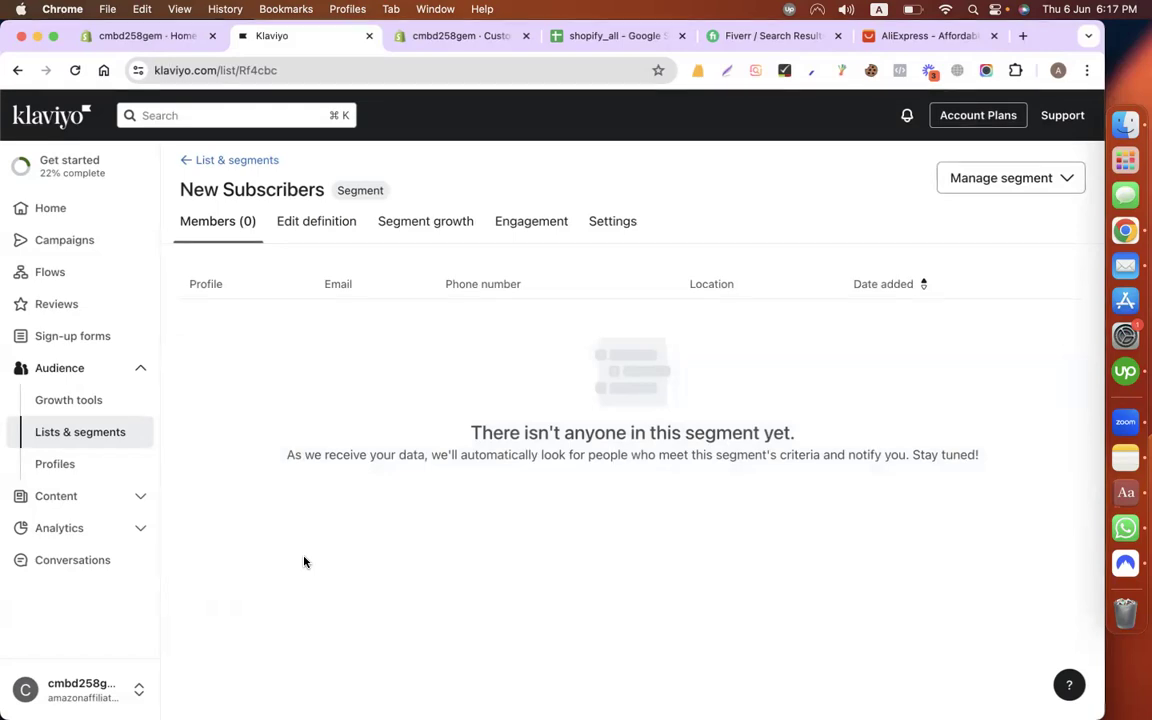
{"action": "left_click", "coordinate": [72, 336]}
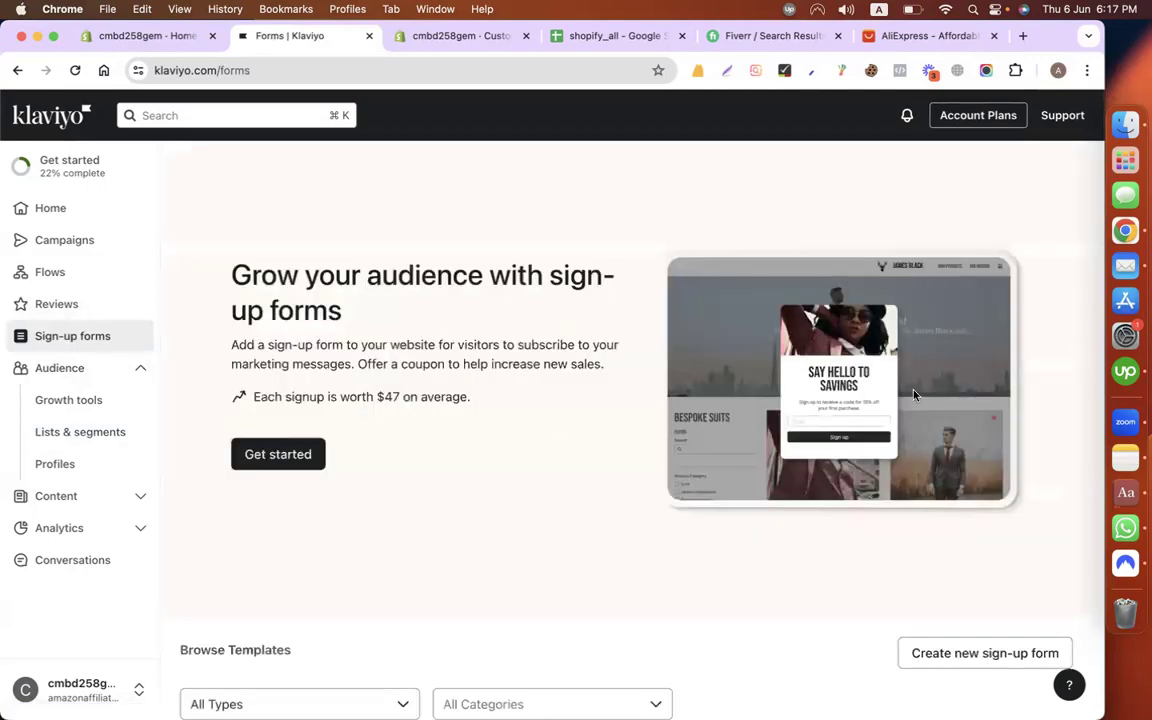
Step: Start a new sign-up form collecting email subscribers into the Newsletter list
{"action": "left_click", "coordinate": [285, 454]}
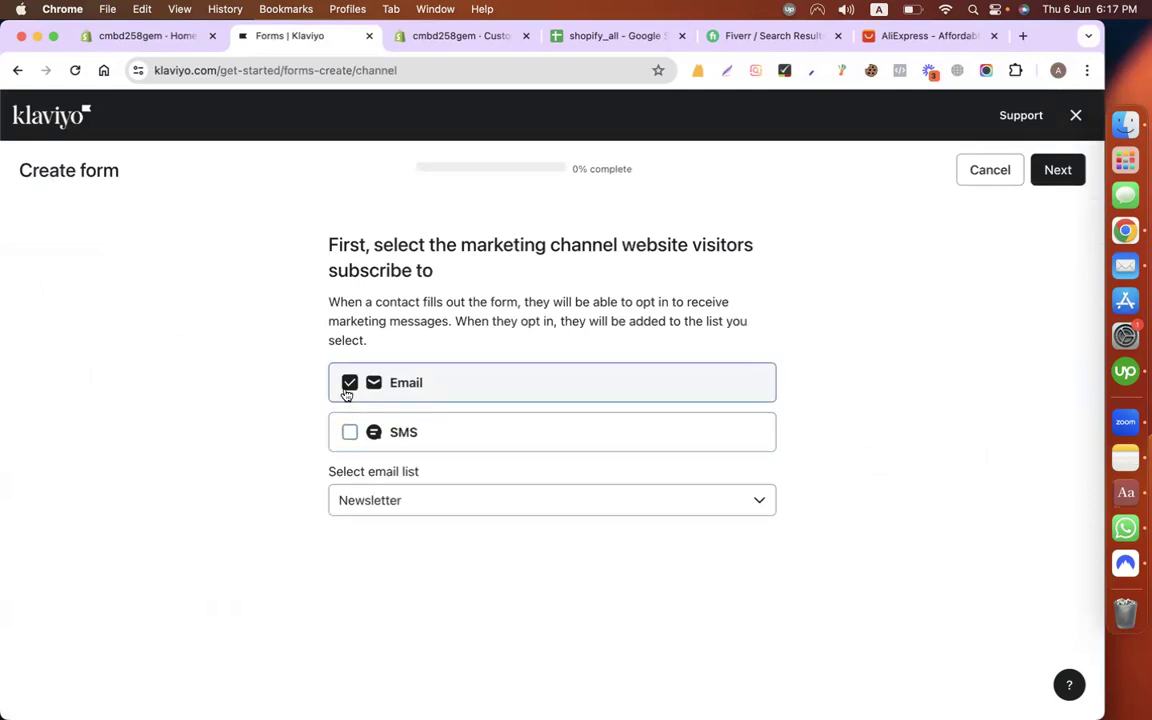
{"action": "left_click", "coordinate": [396, 503]}
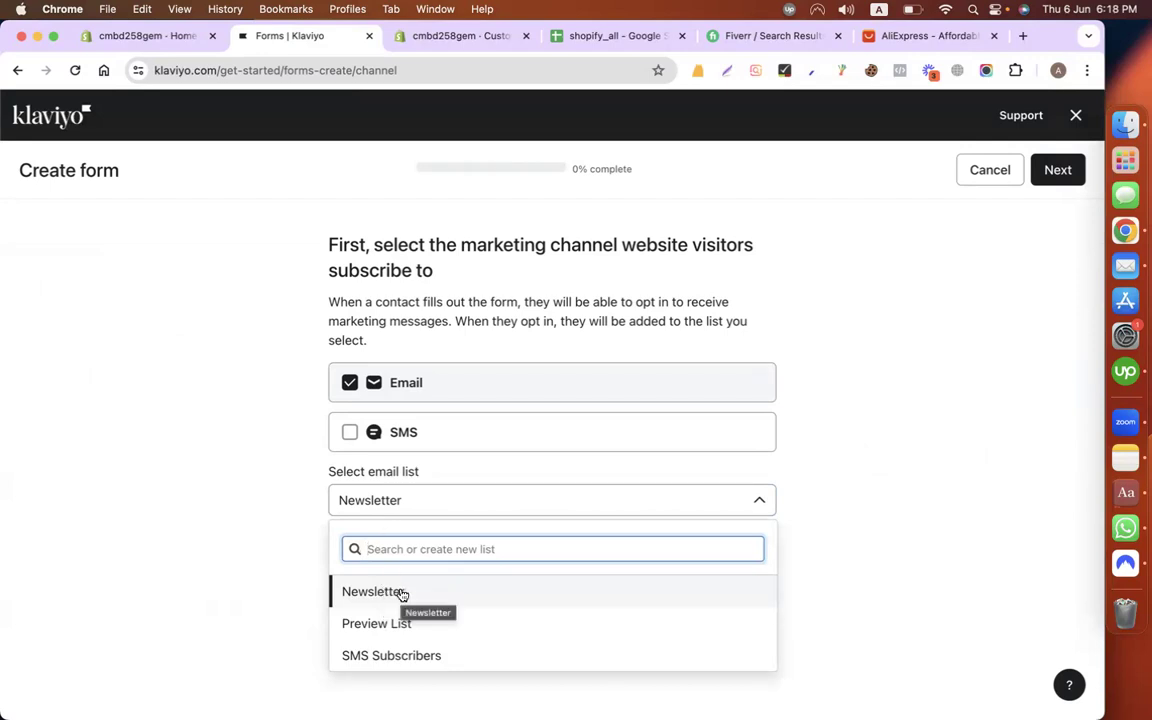
{"action": "left_click", "coordinate": [401, 593]}
{"action": "left_click", "coordinate": [888, 432]}
{"action": "left_click", "coordinate": [1063, 186]}
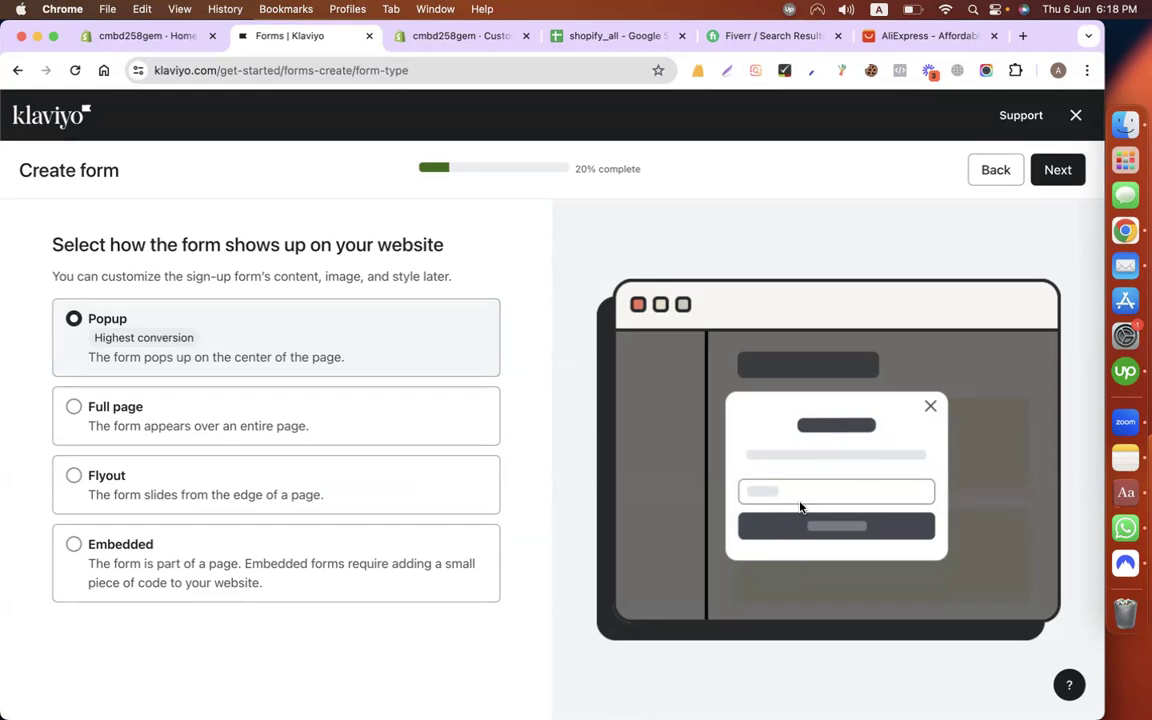
Step: Preview the Full page, Flyout and Embedded styles, then keep Popup and continue
{"action": "left_click", "coordinate": [82, 407]}
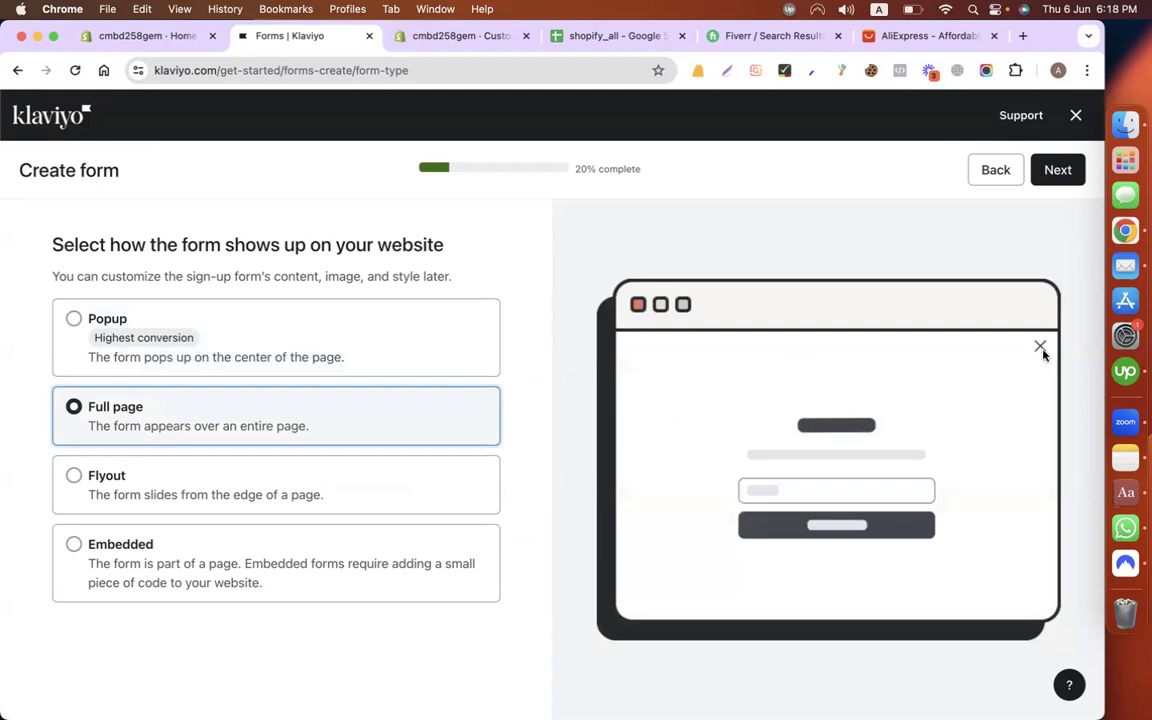
{"action": "left_click", "coordinate": [74, 475]}
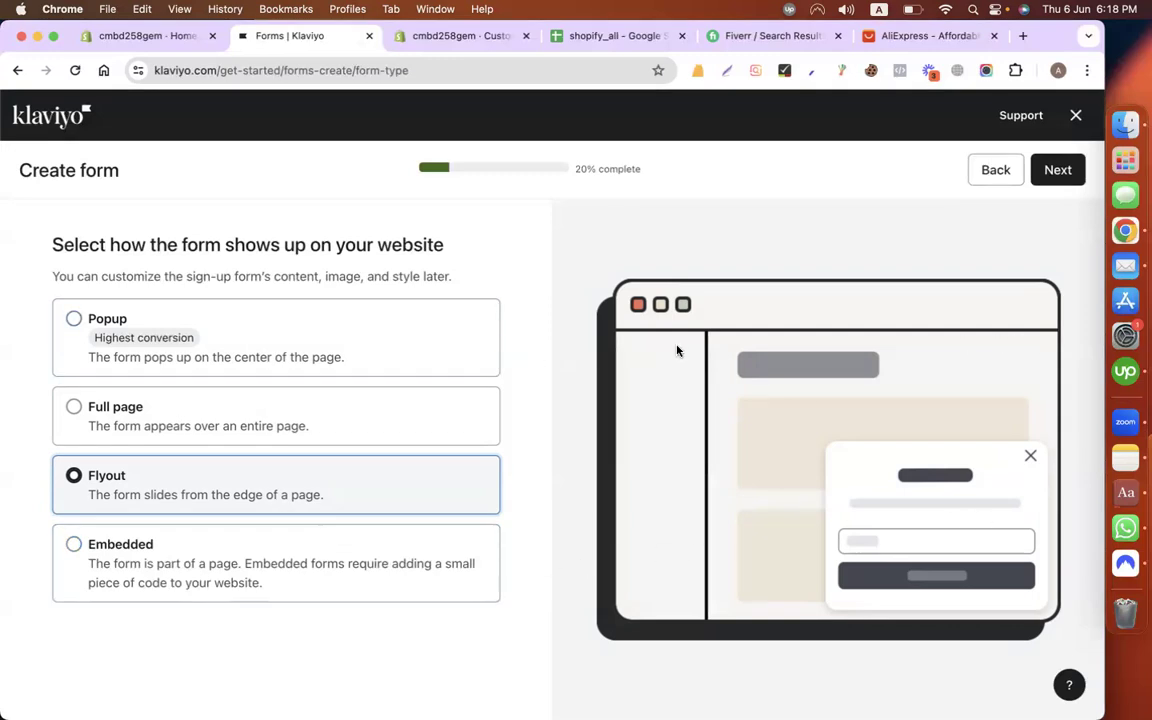
{"action": "left_click", "coordinate": [74, 545]}
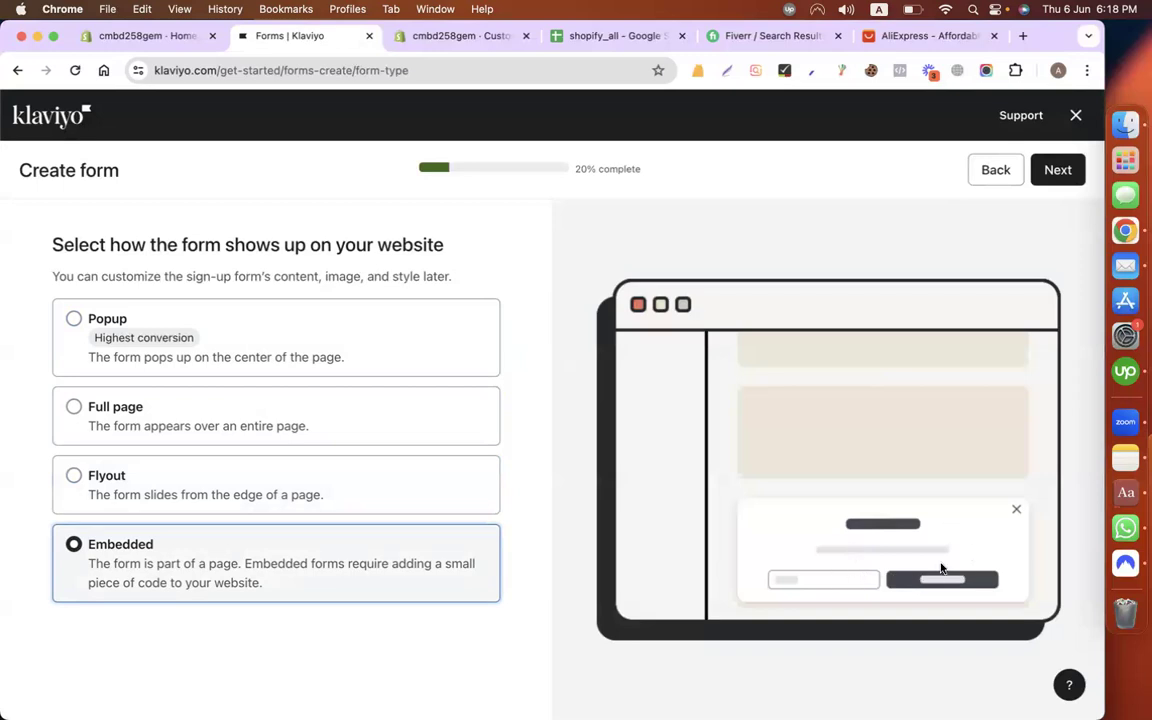
{"action": "left_click", "coordinate": [73, 319]}
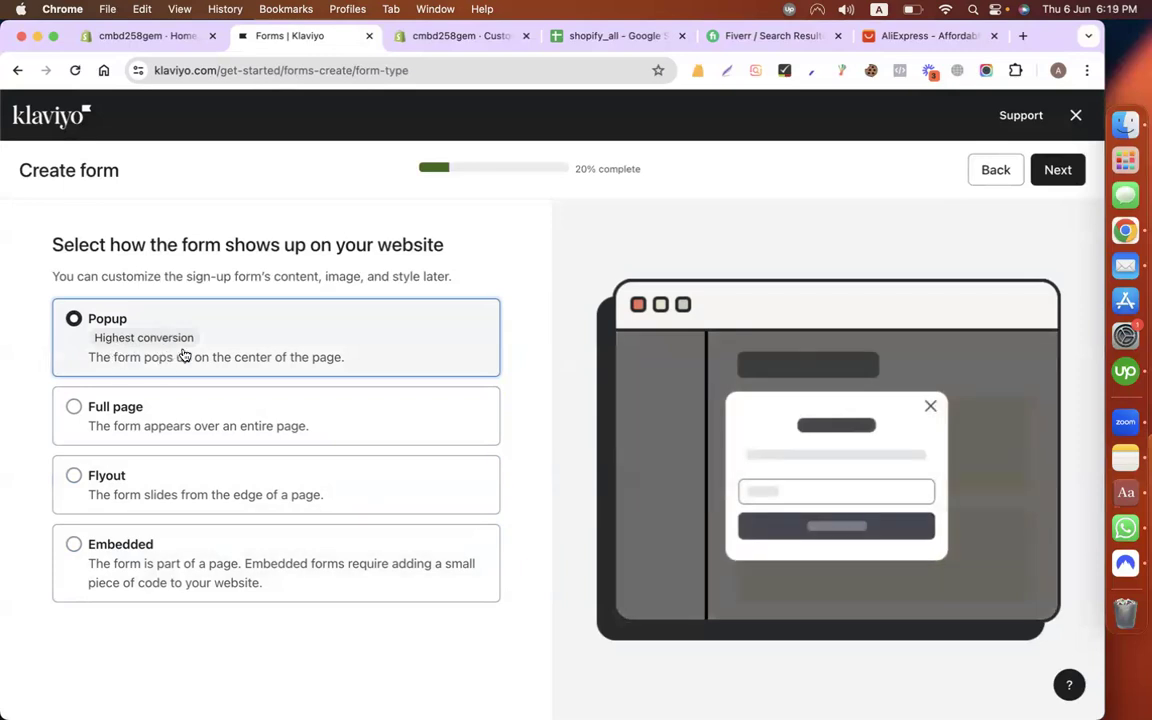
{"action": "left_click", "coordinate": [1052, 170]}
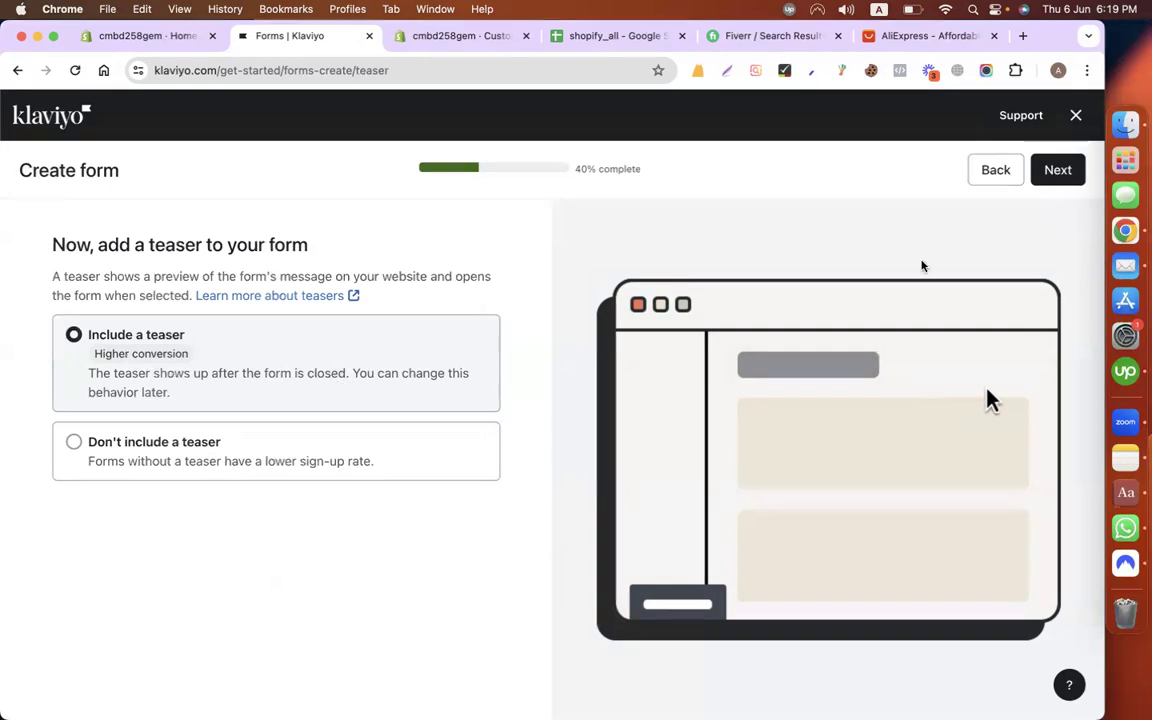
Step: Keep Include a teaser, advance to the coupon step, then switch to the Shopify admin tab
{"action": "left_click", "coordinate": [1055, 178]}
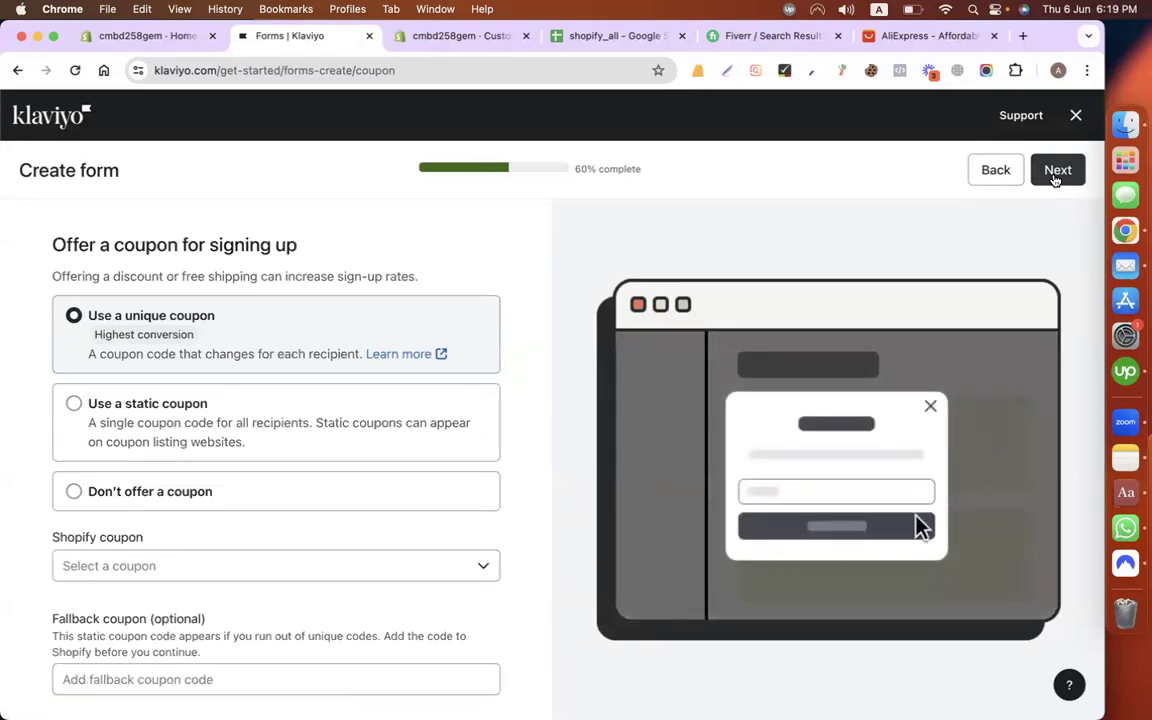
{"action": "double_click", "coordinate": [147, 245]}
{"action": "left_click", "coordinate": [309, 249]}
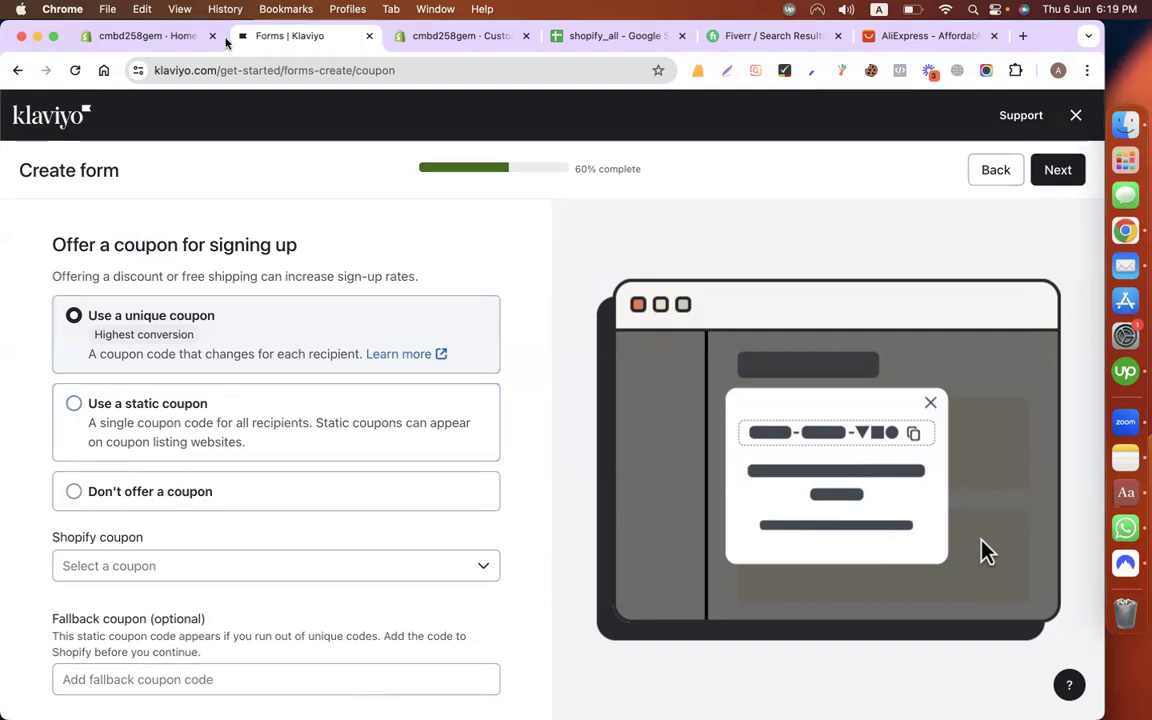
{"action": "left_click", "coordinate": [152, 38]}
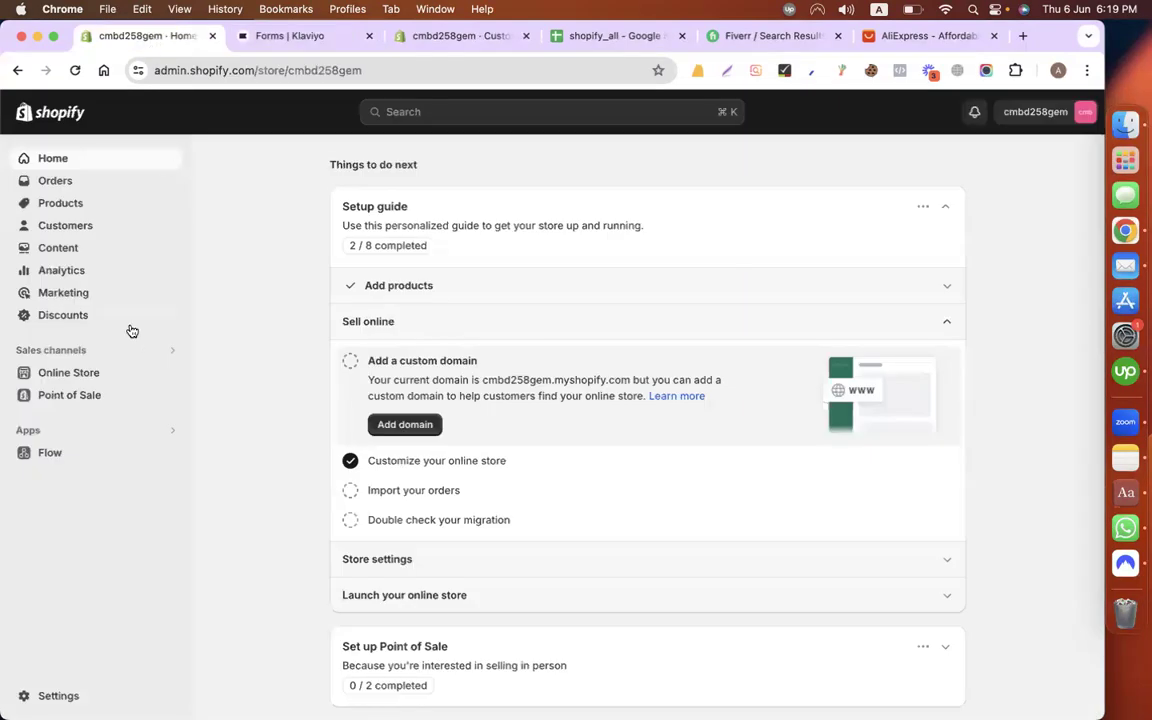
Step: Check the store's empty Discounts page, then return to the Klaviyo form tab
{"action": "left_click", "coordinate": [96, 323]}
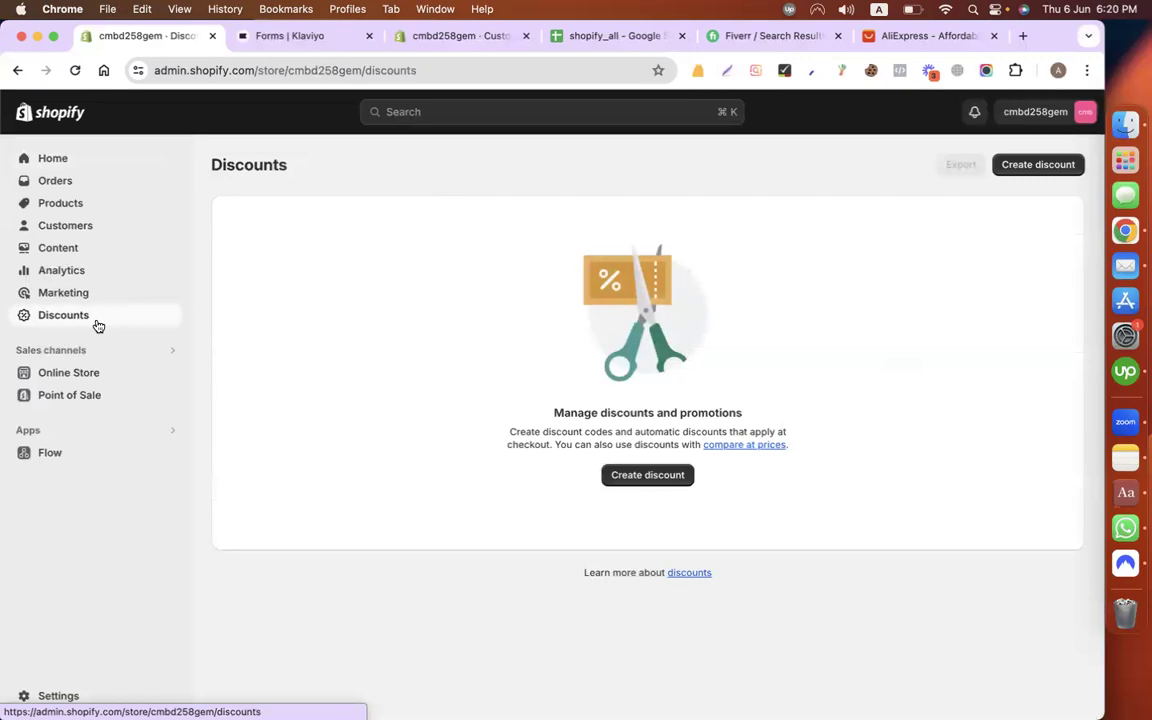
{"action": "left_click", "coordinate": [294, 40]}
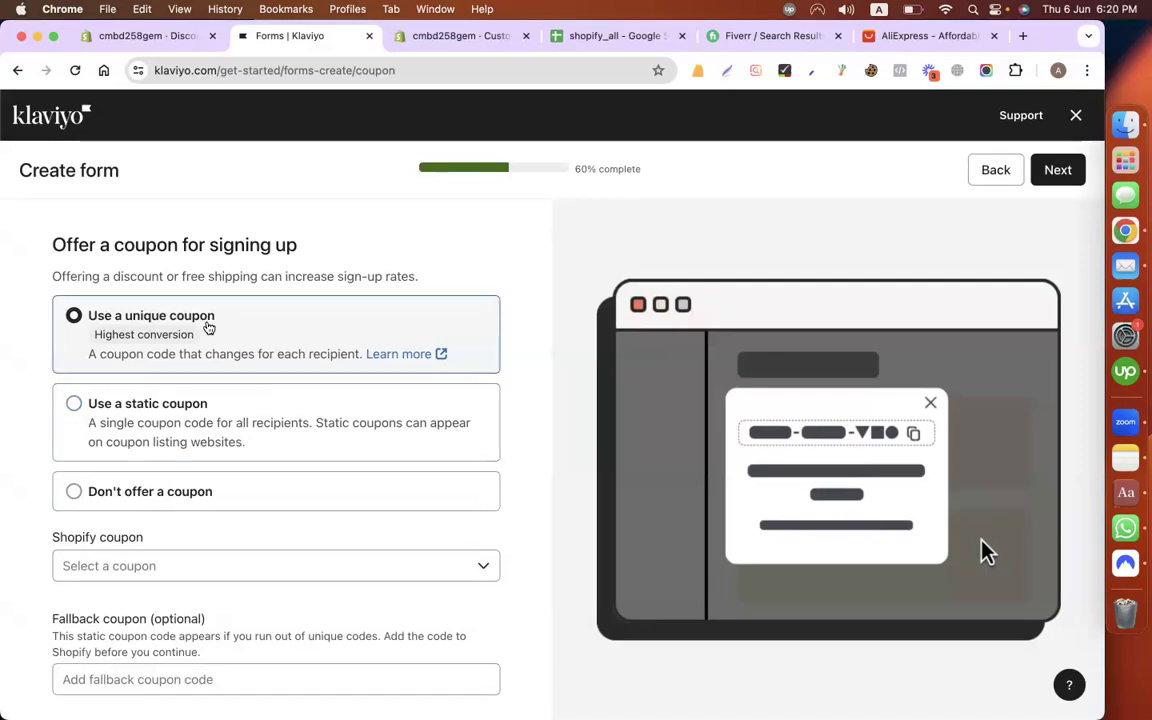
Step: In the new unique Shopify coupon dialog, enter name EIDOFFER, choose Percentage, and set 10 percent off
{"action": "left_click", "coordinate": [259, 575]}
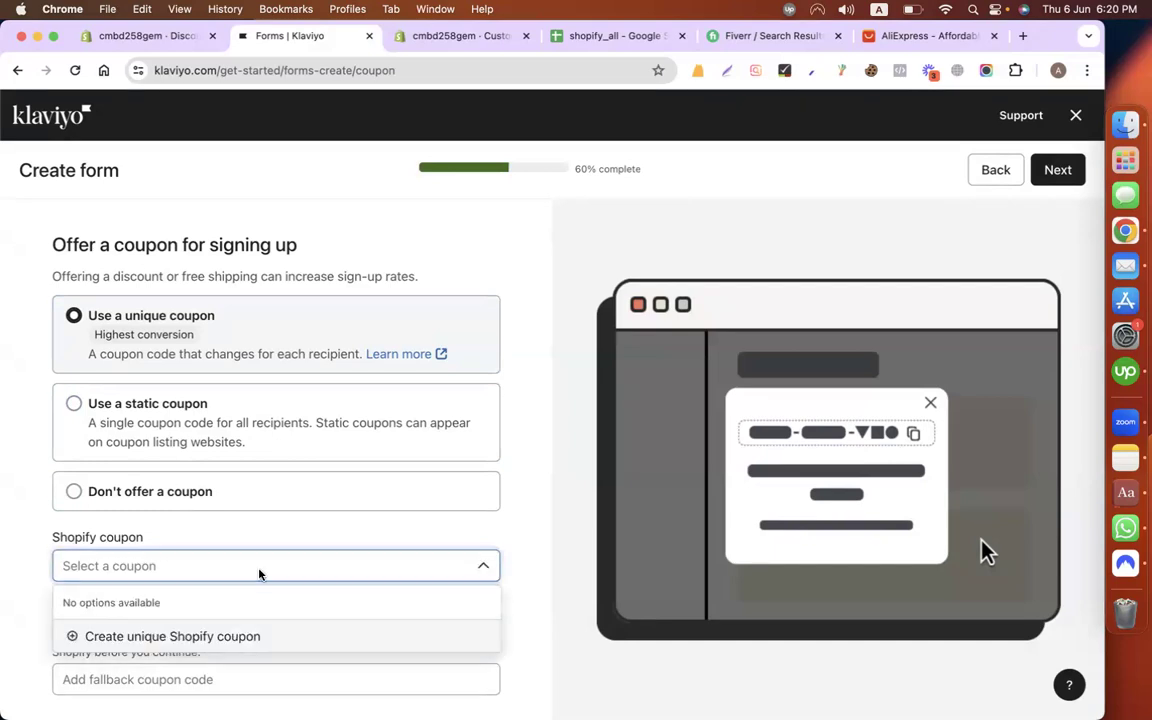
{"action": "left_click", "coordinate": [186, 638]}
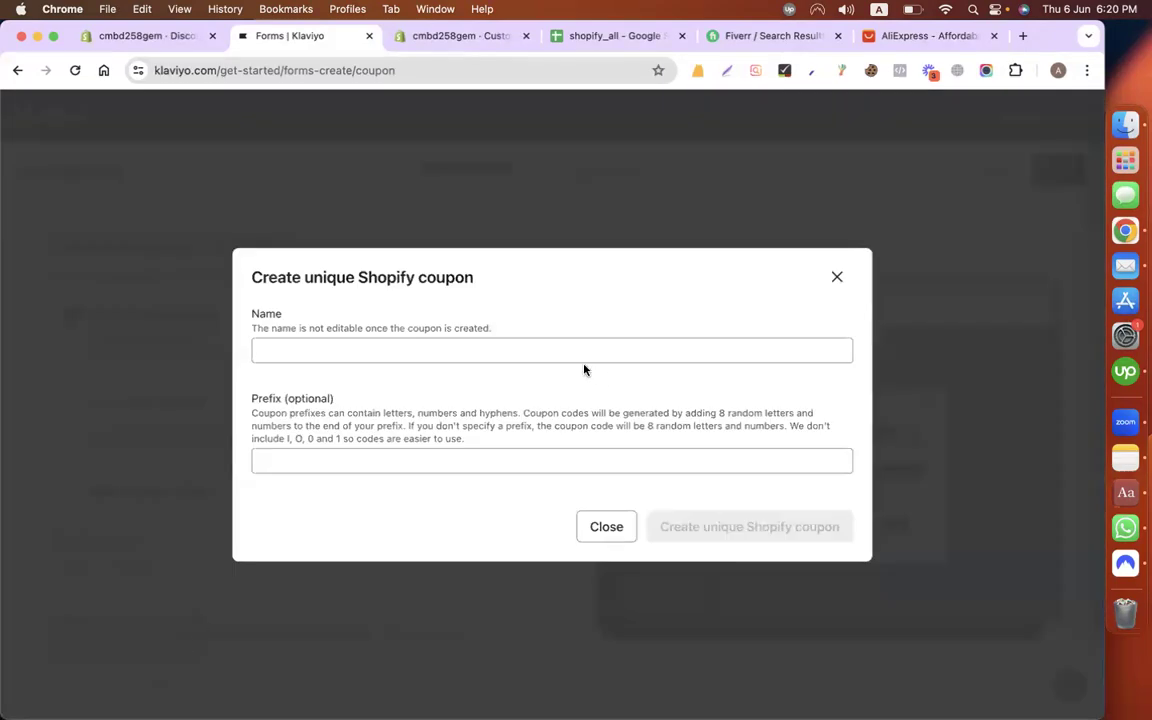
{"action": "left_click", "coordinate": [374, 245]}
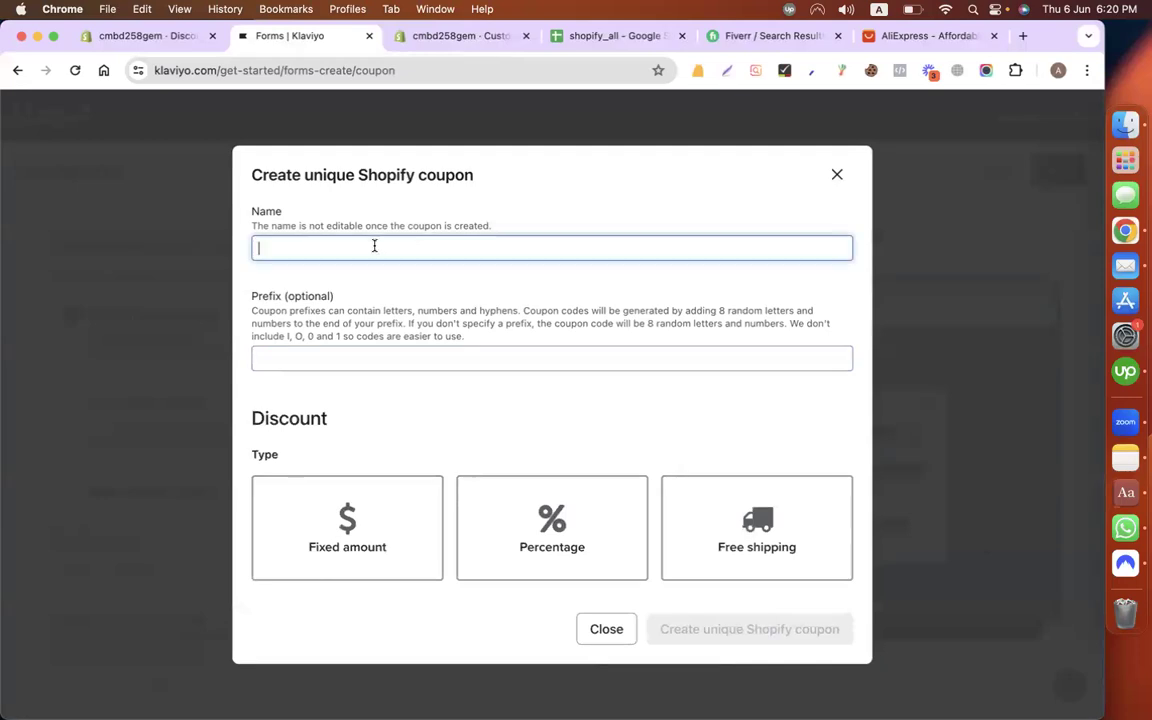
{"action": "type", "text": "EIDOFFER"}
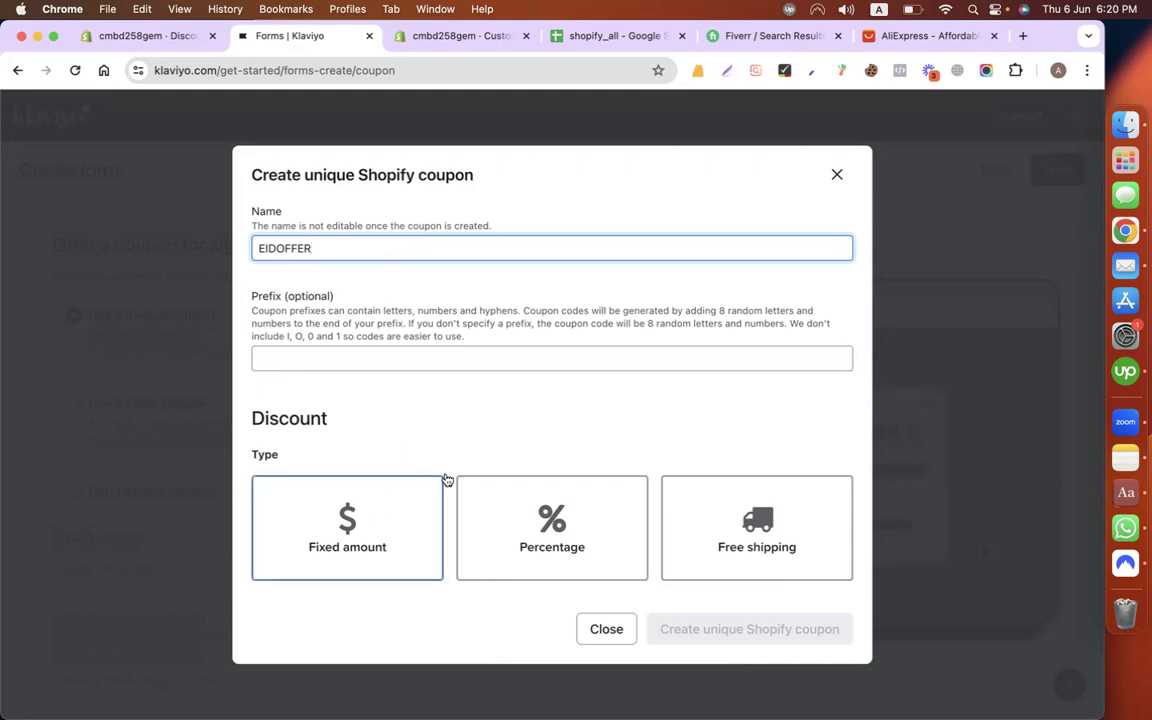
{"action": "left_click", "coordinate": [558, 518]}
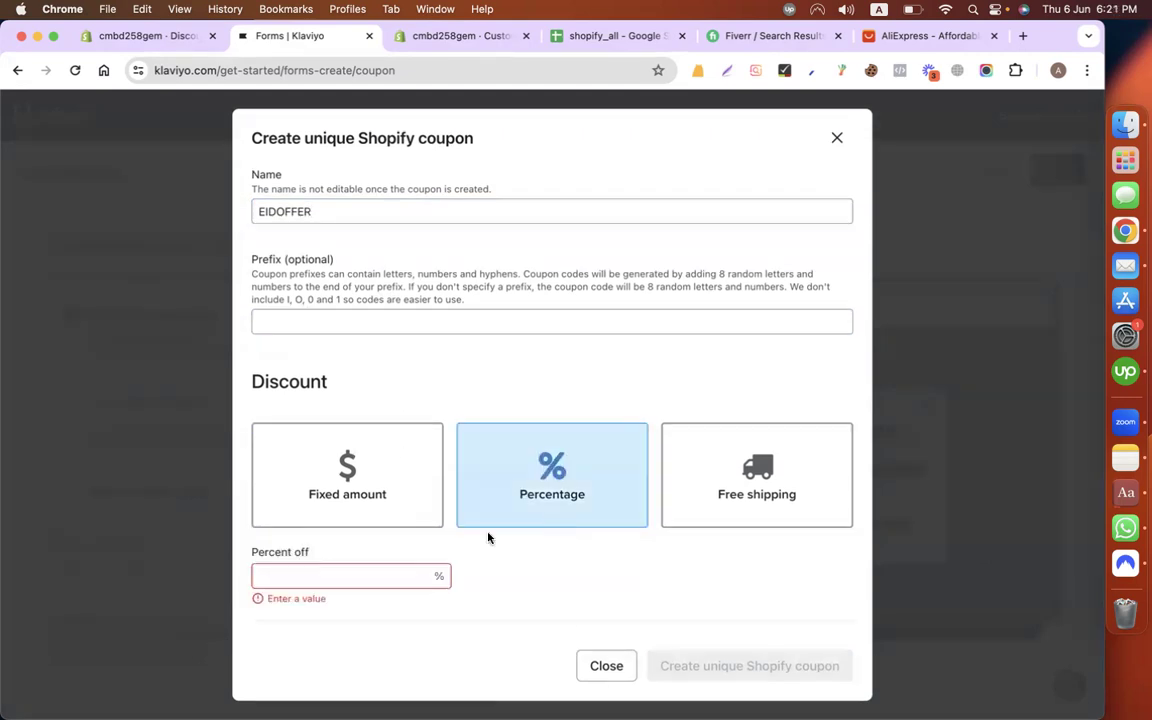
{"action": "left_click", "coordinate": [393, 574]}
{"action": "type", "text": "10"}
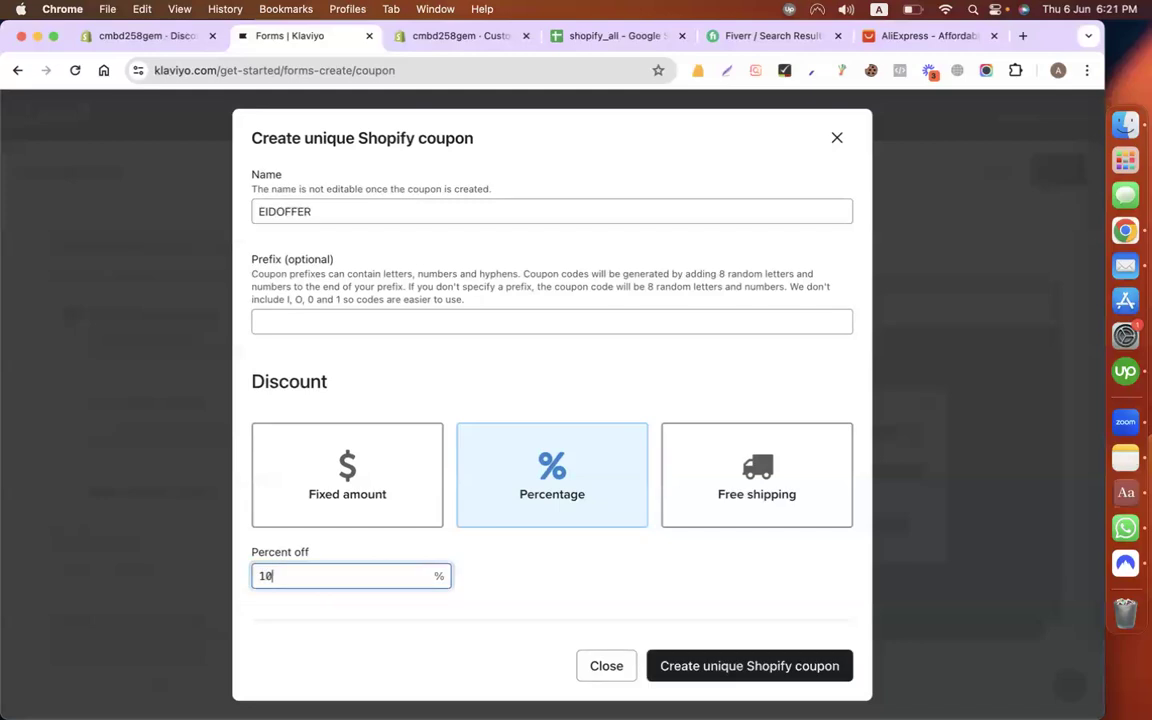
{"action": "left_click", "coordinate": [618, 584]}
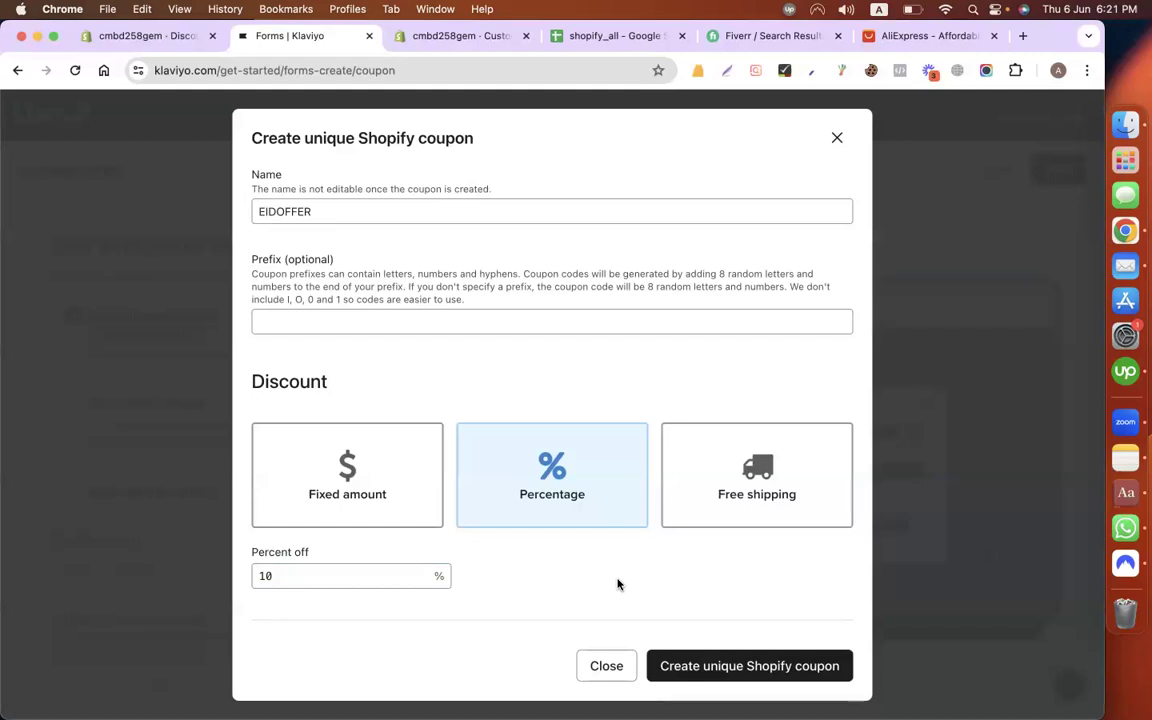
Step: Confirm creation of the EIDOFFER coupon so it becomes the form's Shopify coupon
{"action": "left_click", "coordinate": [751, 662]}
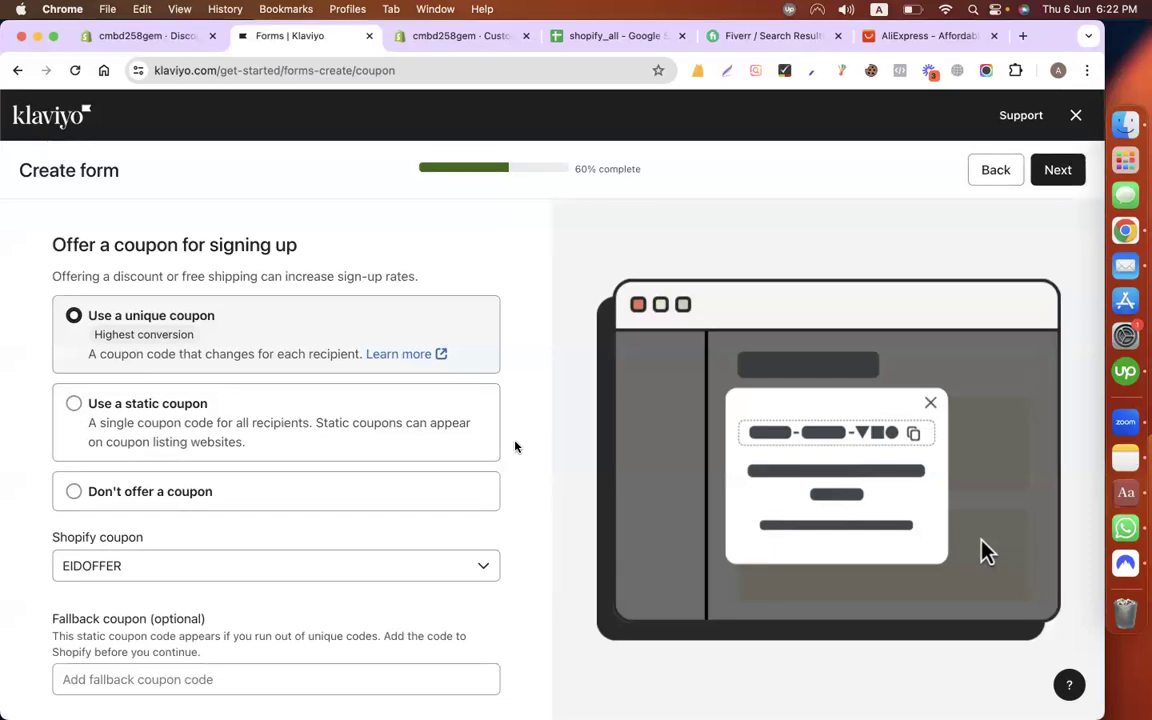
Step: Advance the Klaviyo form to its layout step and check the empty Shopify Discounts page
{"action": "left_click", "coordinate": [1062, 171]}
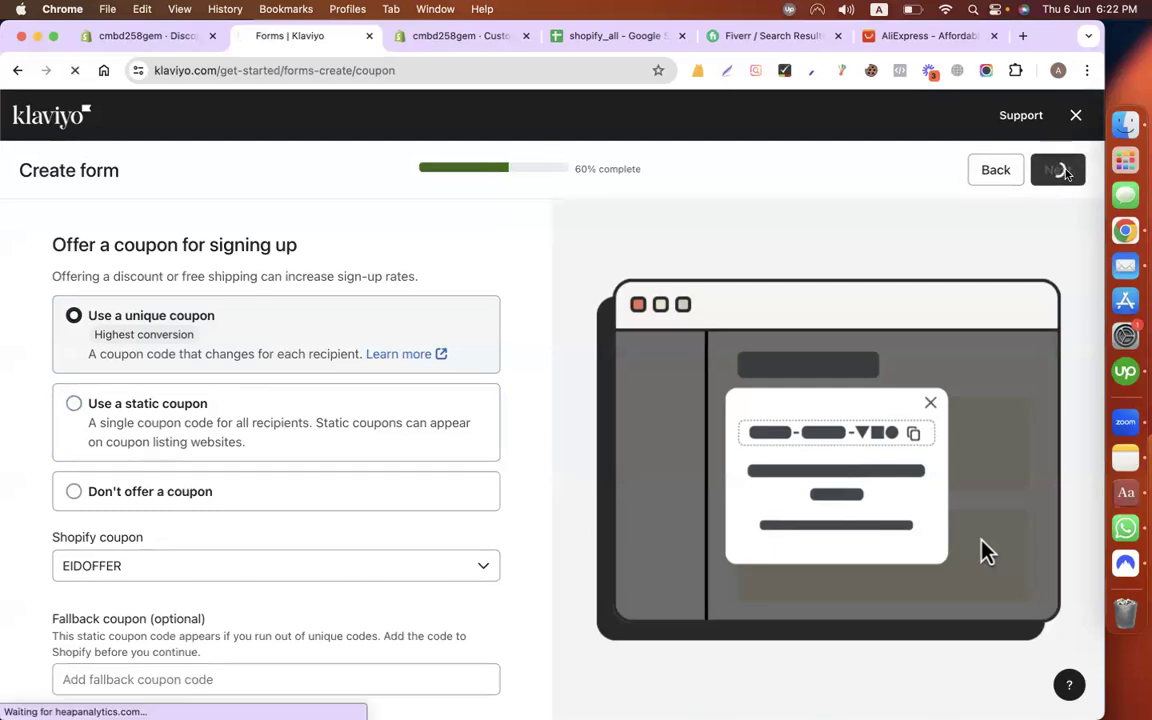
{"action": "left_click", "coordinate": [140, 37]}
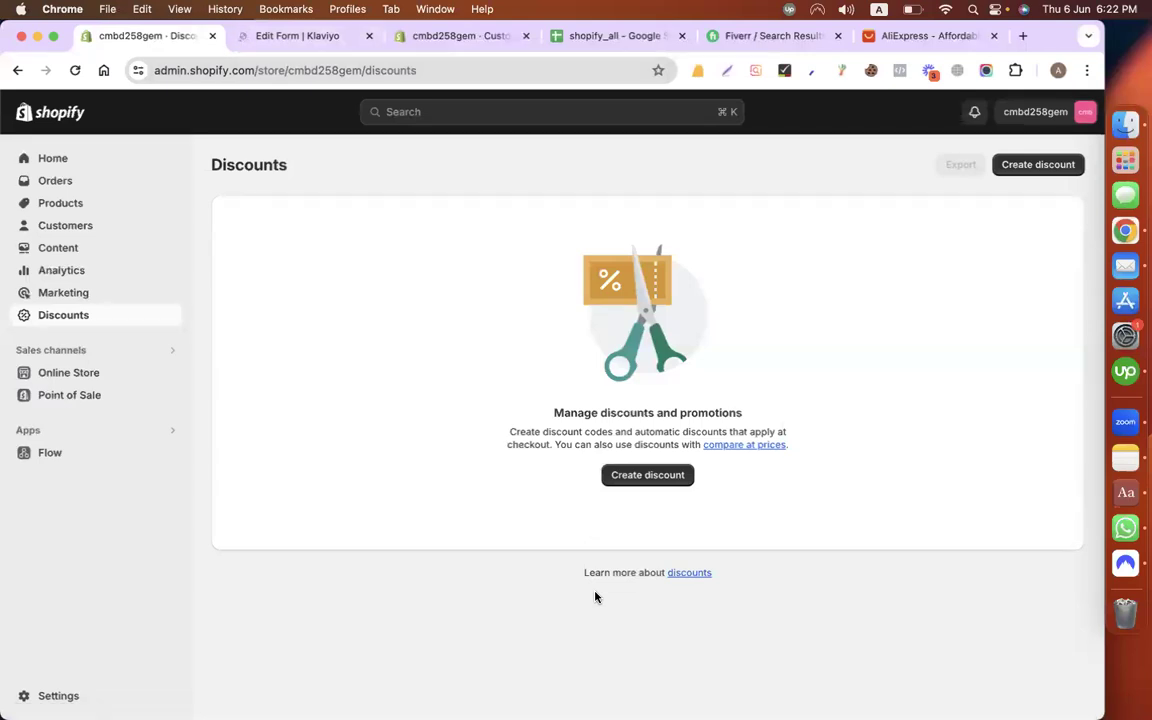
{"action": "left_click", "coordinate": [283, 38]}
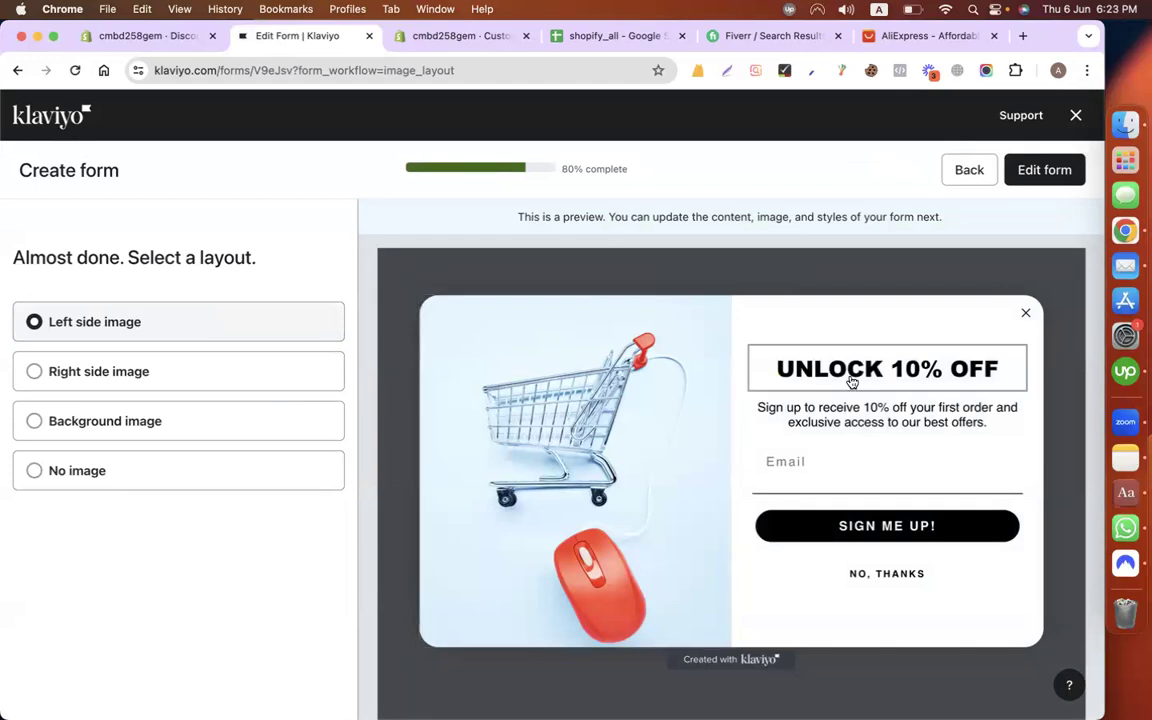
Step: Preview the Right side image and Background image layouts, then choose the No image layout
{"action": "left_click", "coordinate": [186, 377]}
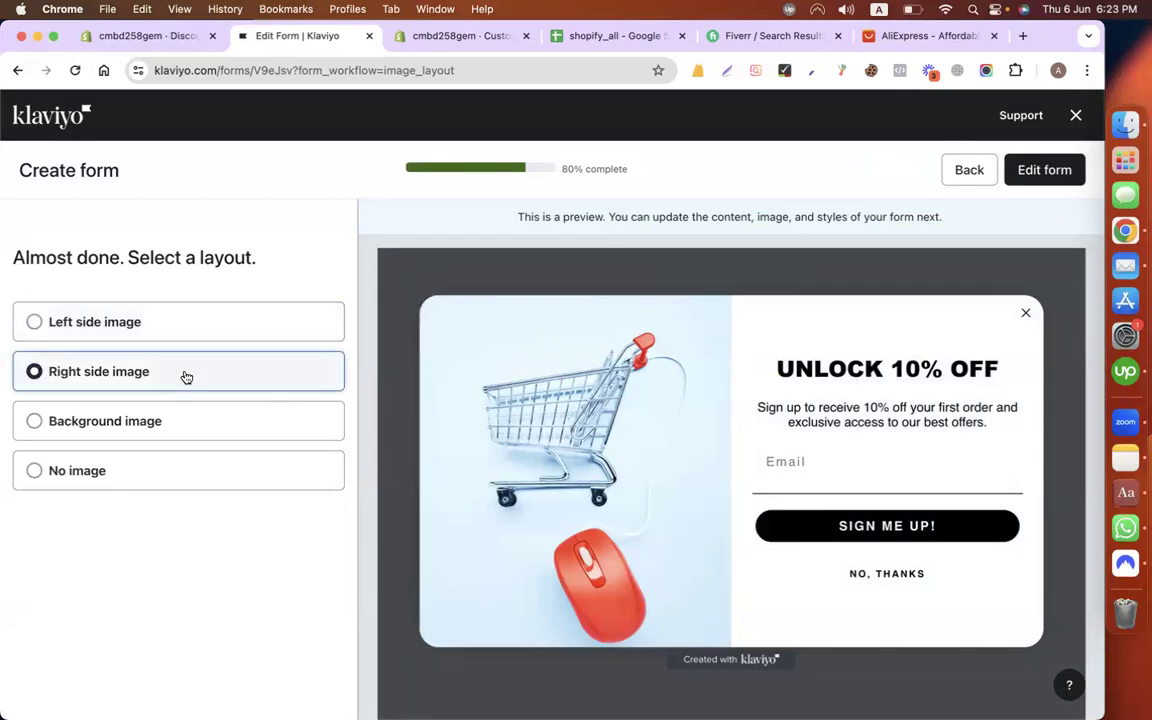
{"action": "left_click", "coordinate": [201, 416]}
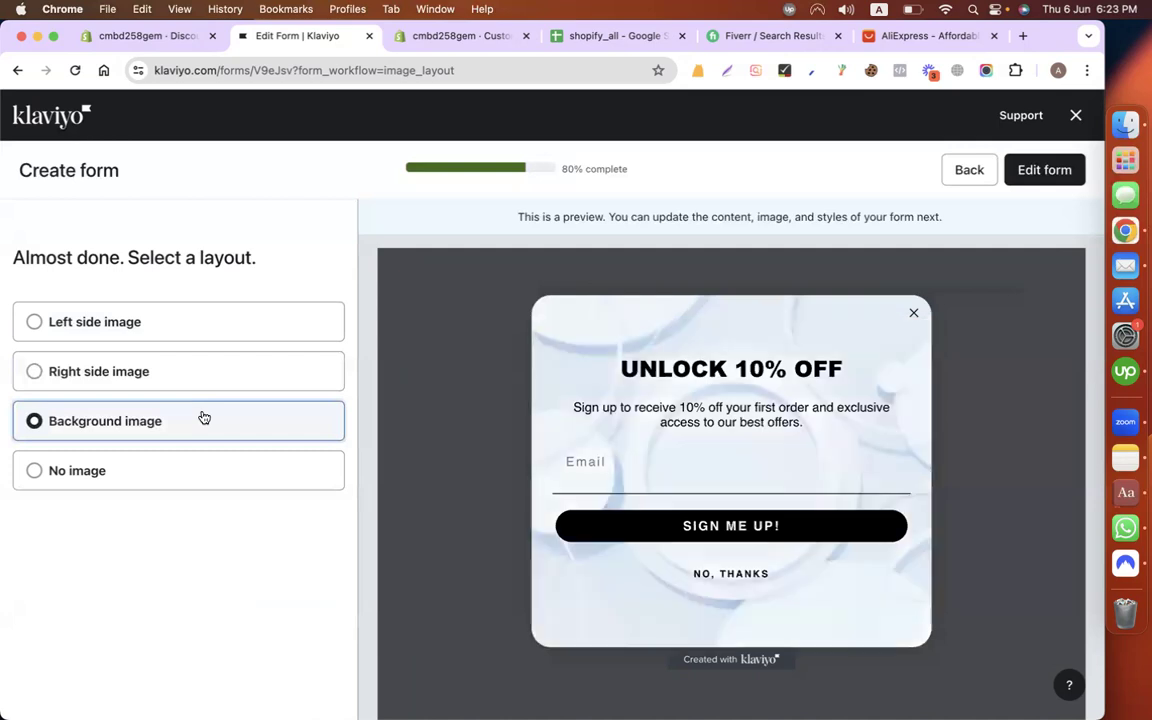
{"action": "left_click", "coordinate": [184, 466]}
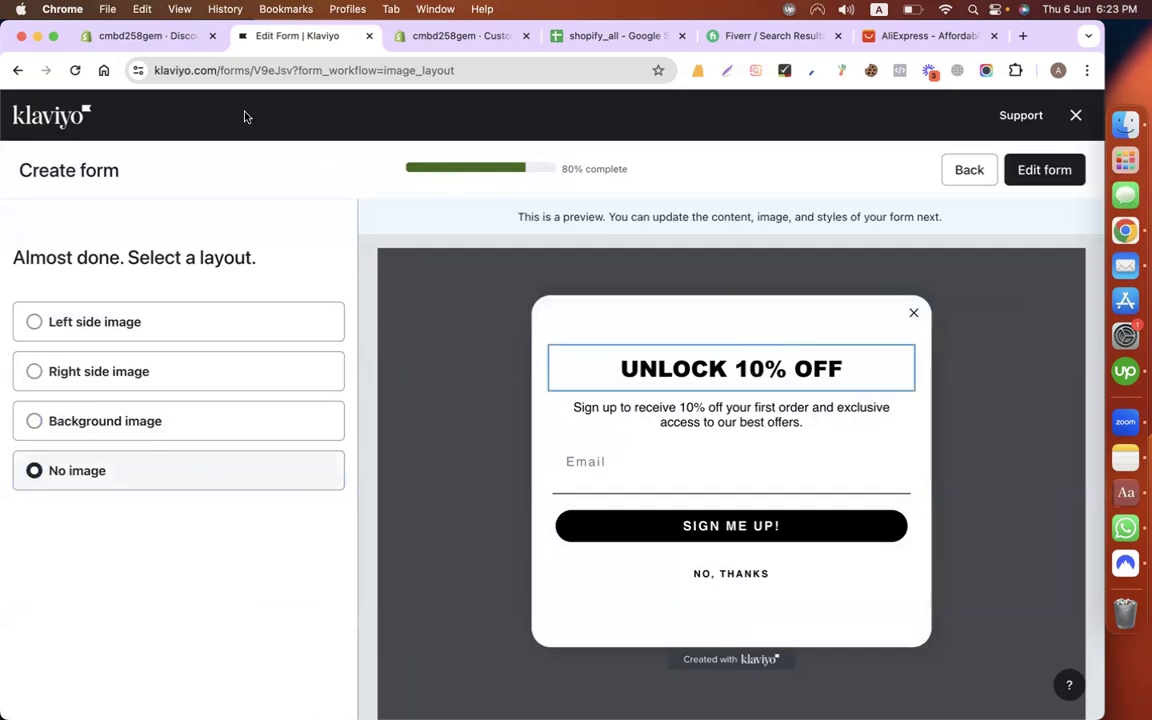
Step: Check the Shopify Discounts page twice, returning each time to the Klaviyo form
{"action": "left_click", "coordinate": [150, 37]}
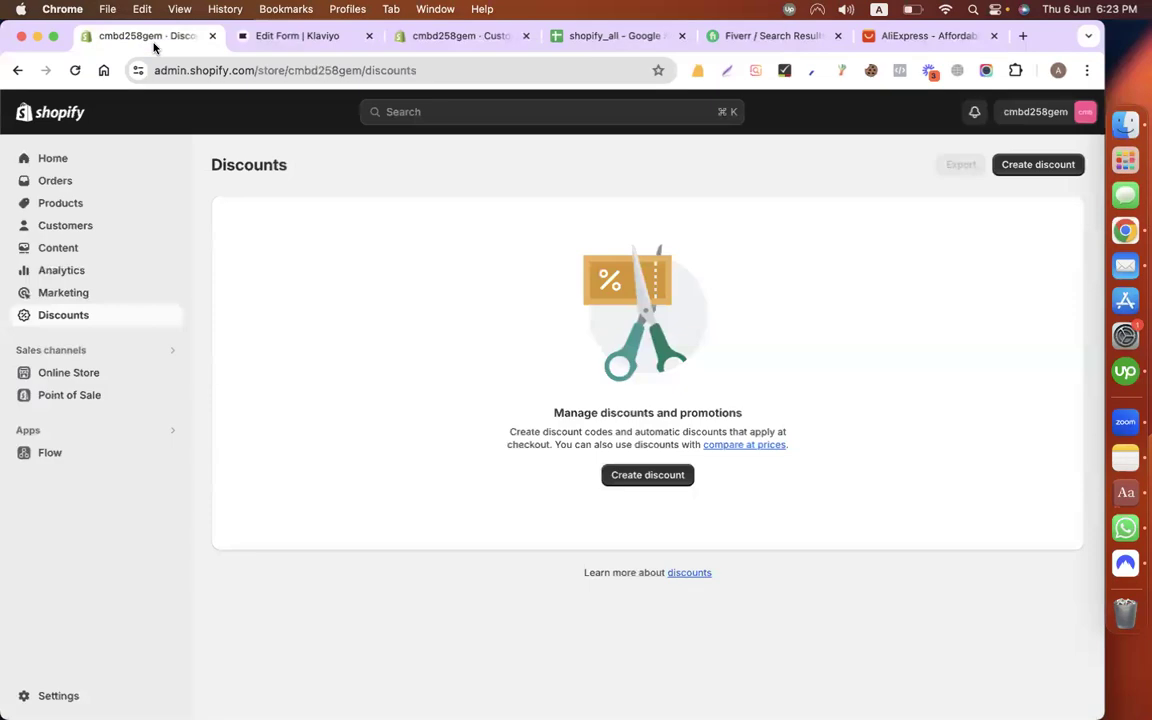
{"action": "left_click", "coordinate": [278, 43]}
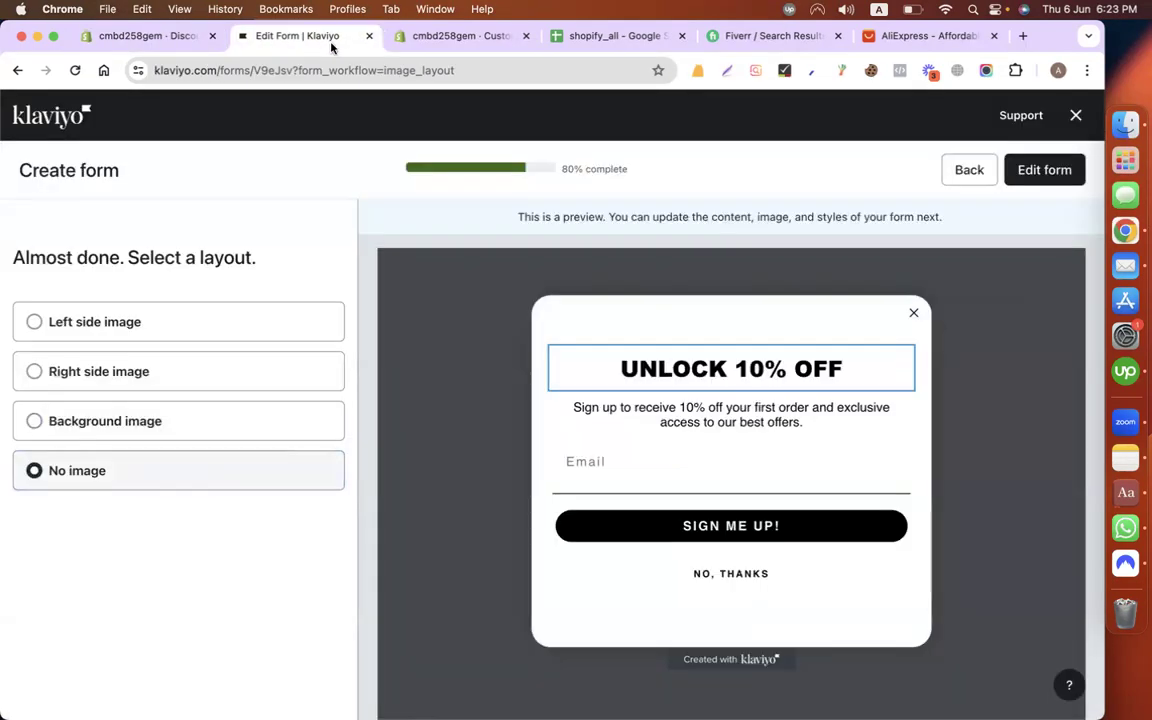
{"action": "left_click", "coordinate": [163, 36]}
{"action": "left_click", "coordinate": [268, 45]}
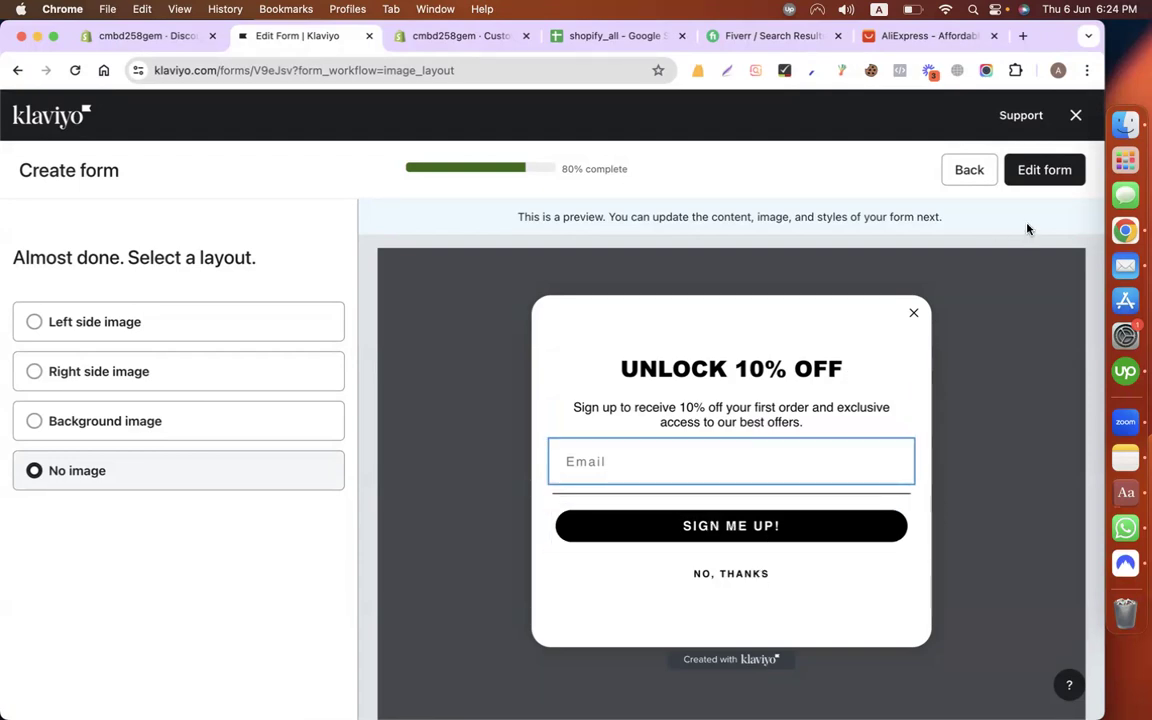
Step: Open the popup editor and replace the subtitle with 'Signup now and get 10% Off Immediately.'
{"action": "left_click", "coordinate": [1036, 175]}
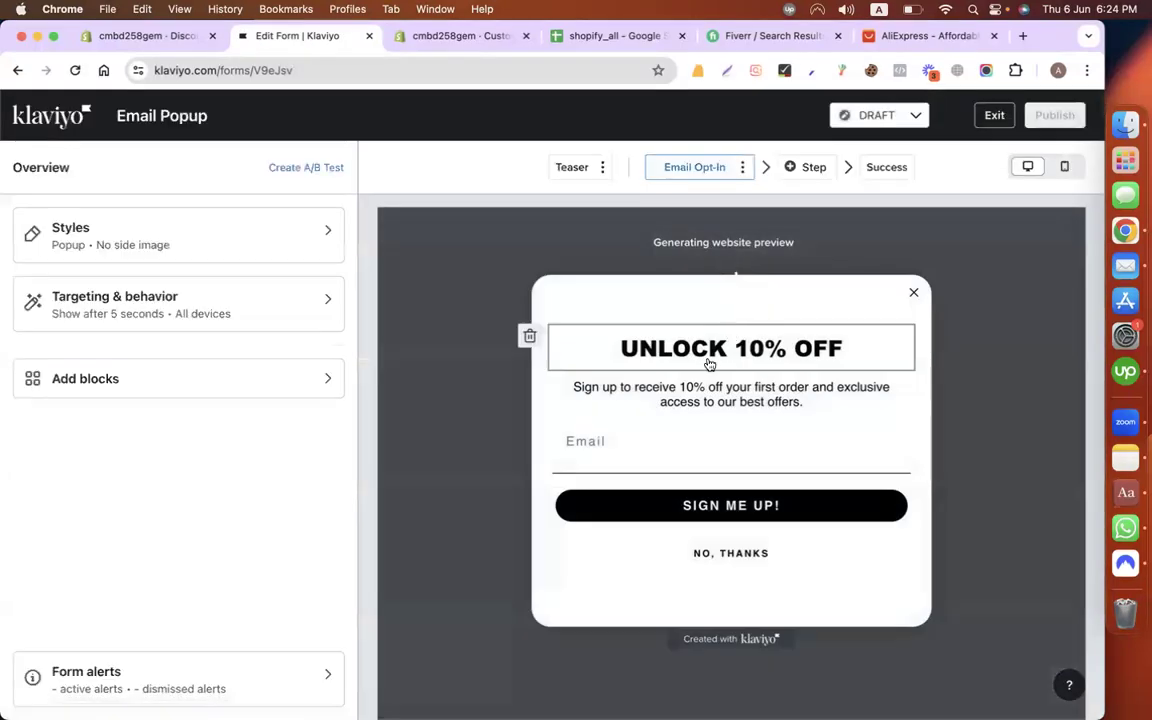
{"action": "left_click", "coordinate": [681, 402]}
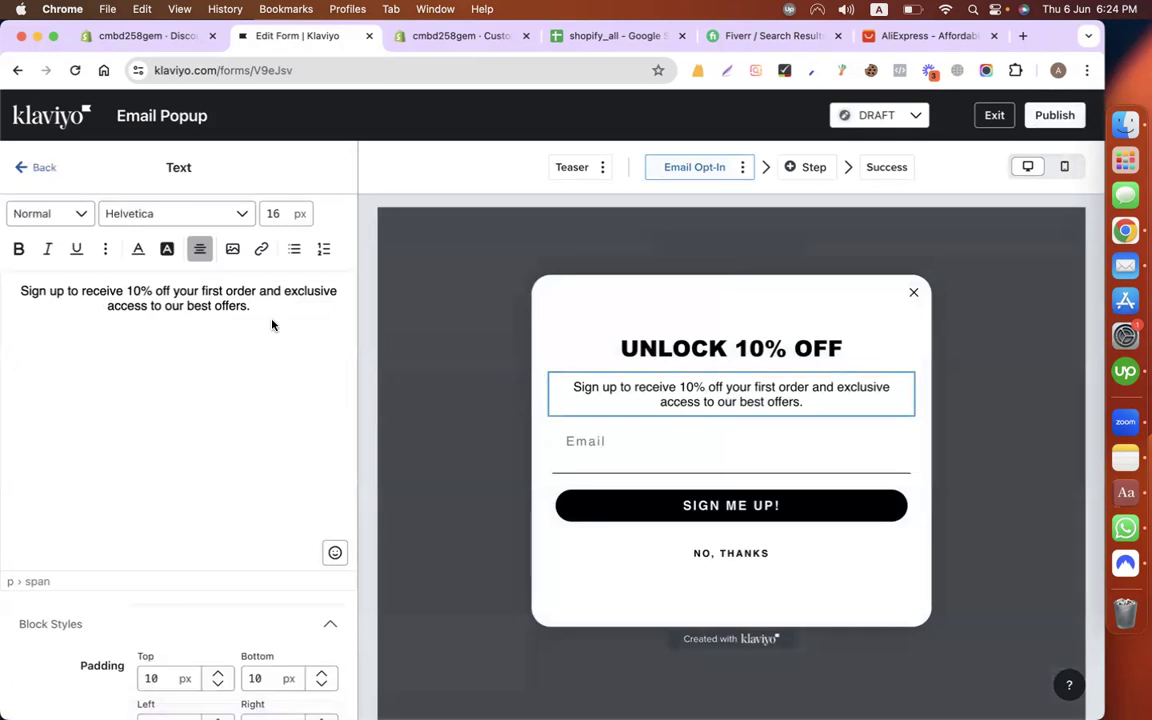
{"action": "key", "text": "super+a"}
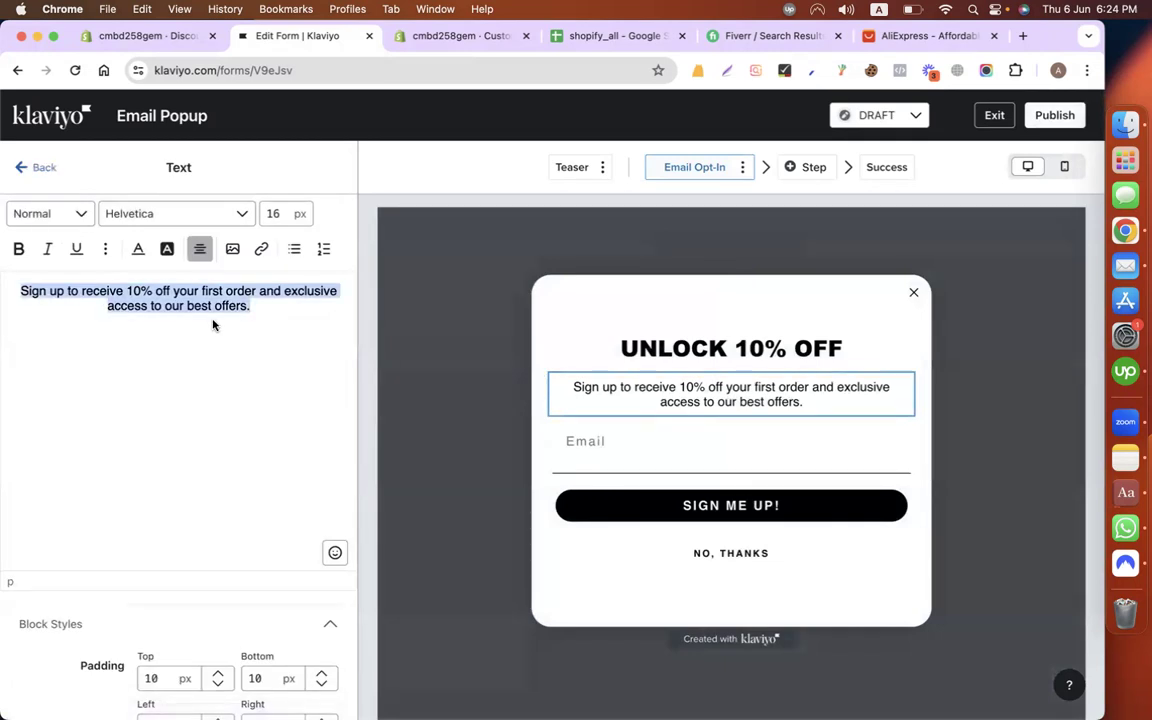
{"action": "type", "text": "Signup mm"}
{"action": "key", "text": "BackSpace"}
{"action": "key", "text": "BackSpace"}
{"action": "type", "text": "now and get 1"}
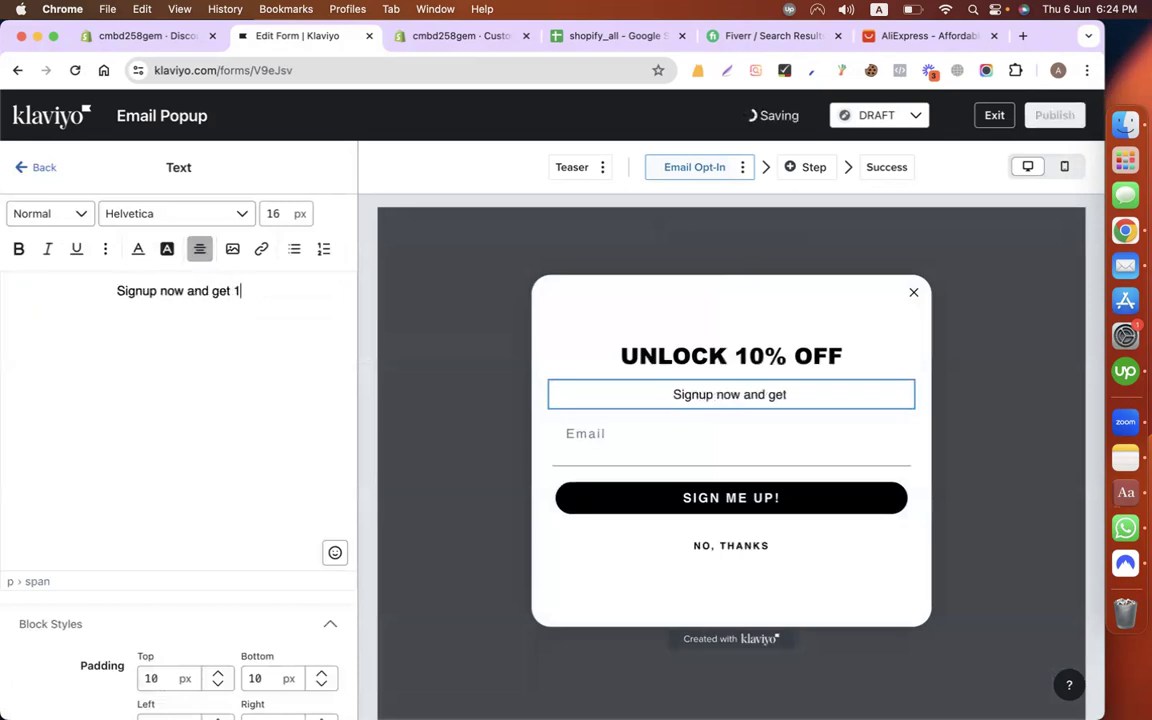
{"action": "type", "text": "0% Off I"}
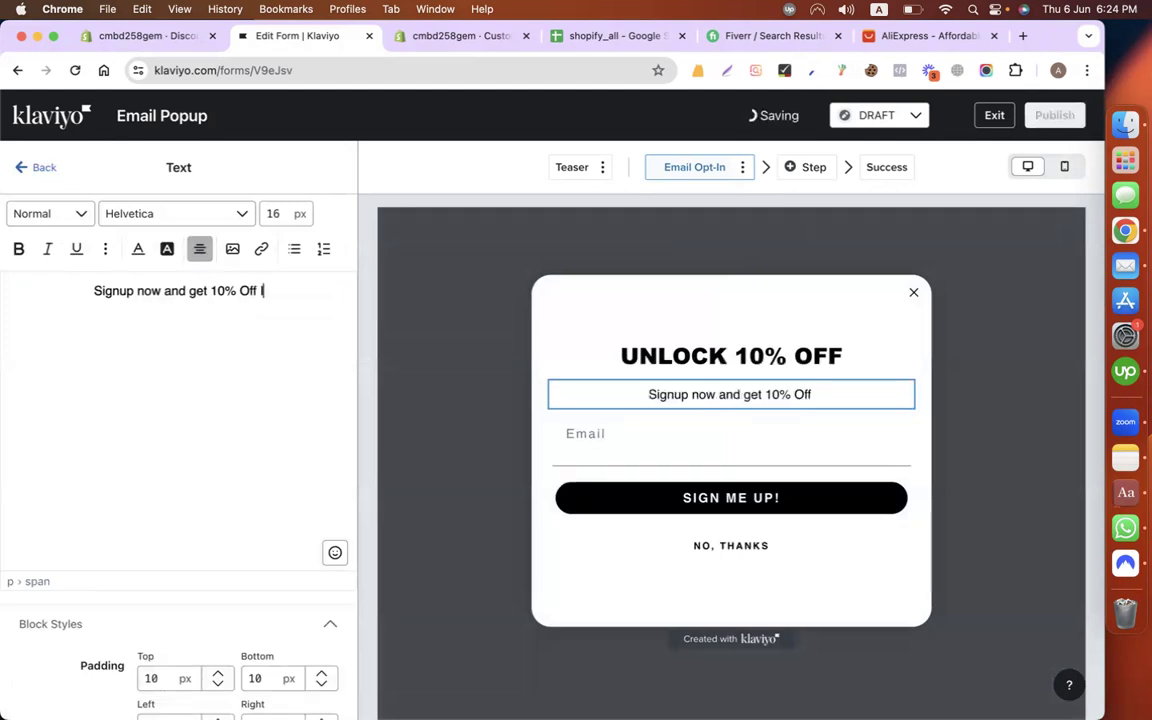
{"action": "type", "text": "mmediately."}
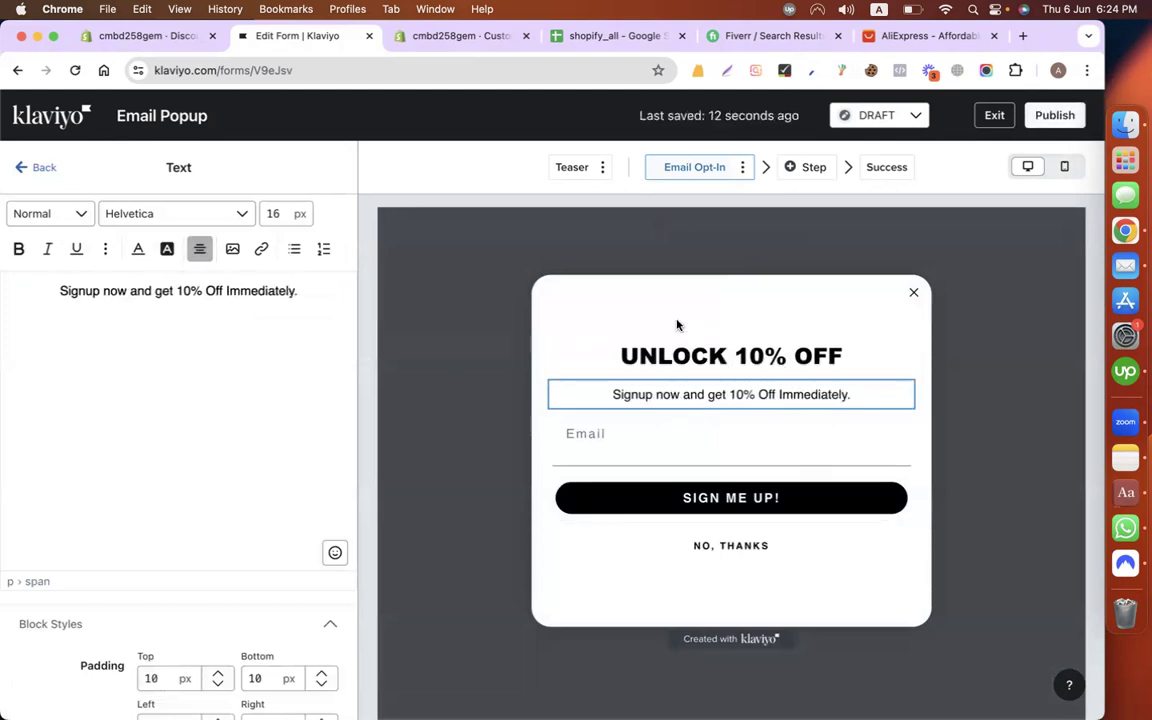
Step: Rewrite the heading 'UNLOCK 10% OFF' as 'SIGN UP & GET 10% OFF'
{"action": "left_click", "coordinate": [663, 358]}
{"action": "double_click", "coordinate": [108, 300]}
{"action": "type", "text": "GET"}
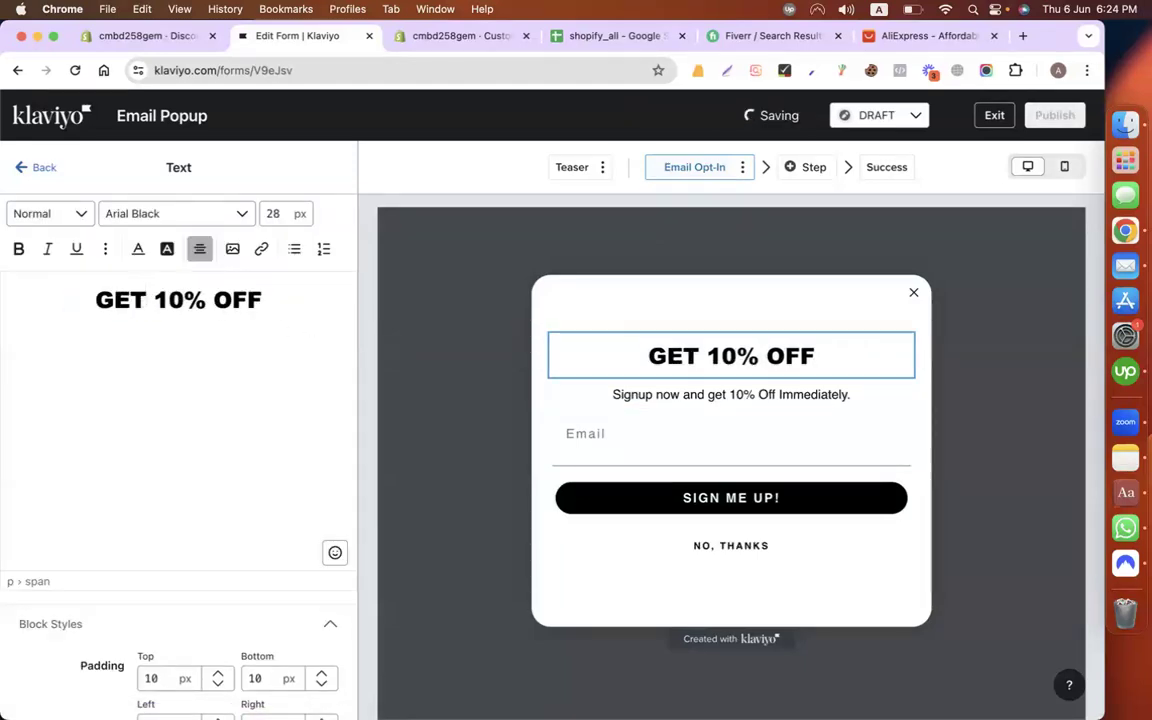
{"action": "double_click", "coordinate": [129, 300]}
{"action": "left_click", "coordinate": [96, 300]}
{"action": "type", "text": "SIGN UP "}
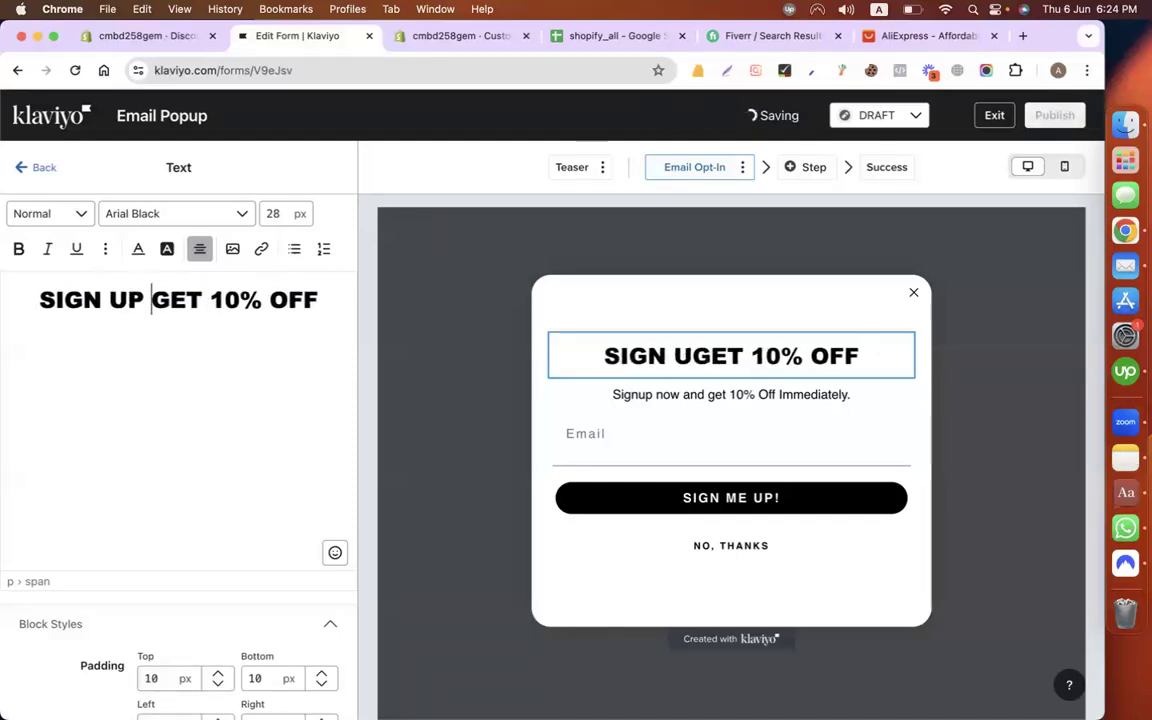
{"action": "type", "text": "&"}
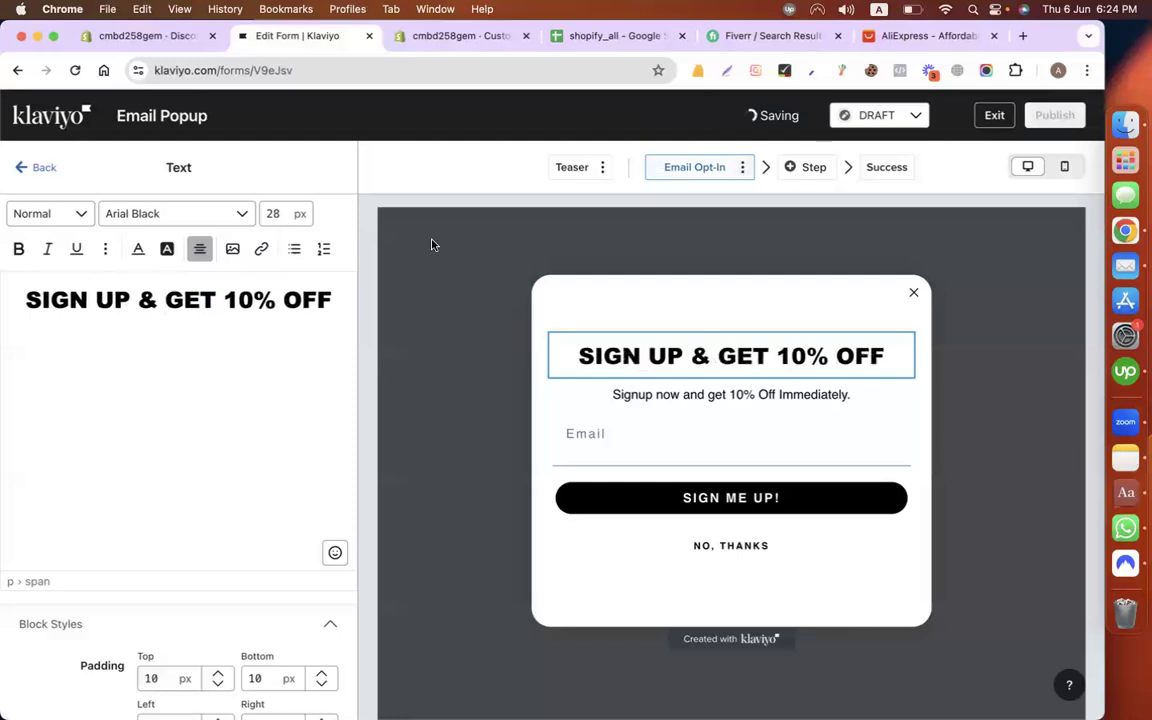
Step: Set the heading's Show on option to Desktop, then Mobile, then Desktop again
{"action": "scroll", "coordinate": [168, 512], "scroll_direction": "down", "scroll_amount": 4}
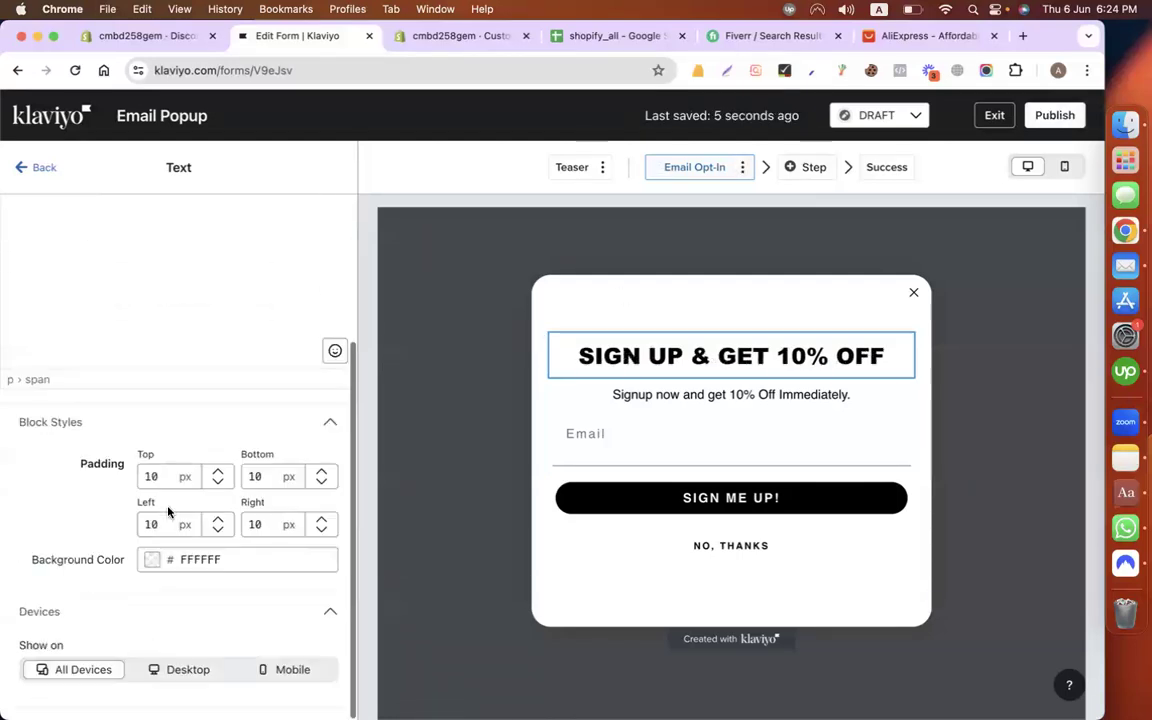
{"action": "left_click", "coordinate": [185, 670]}
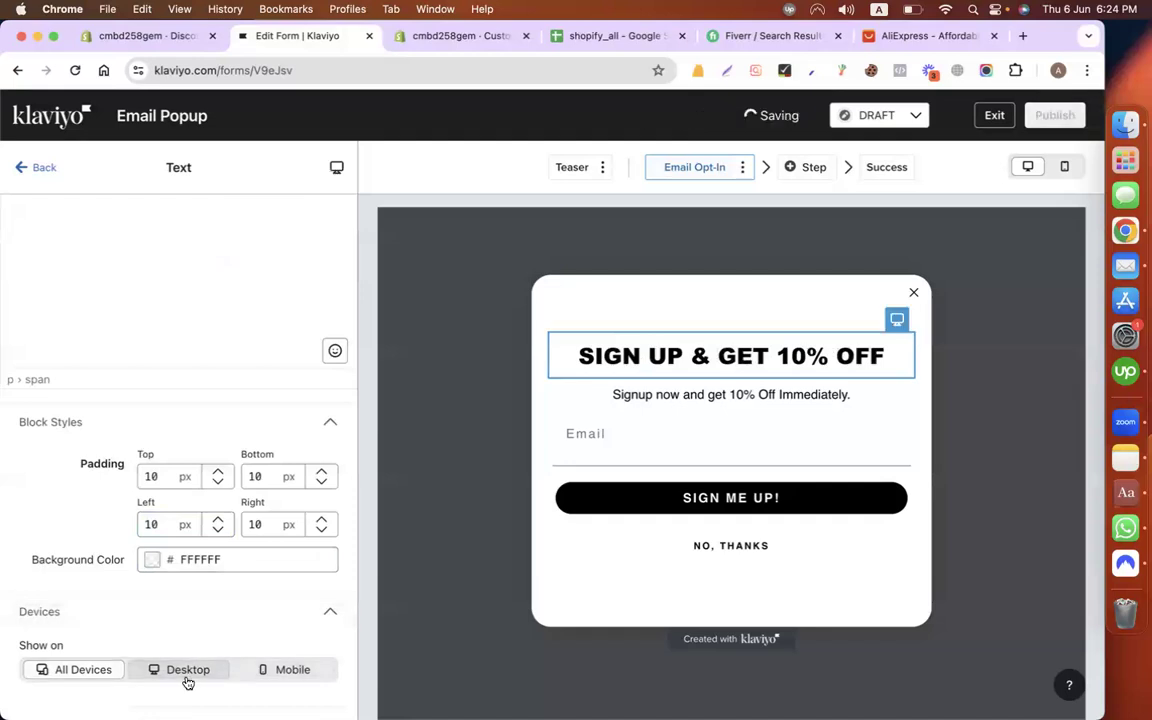
{"action": "left_click", "coordinate": [282, 673]}
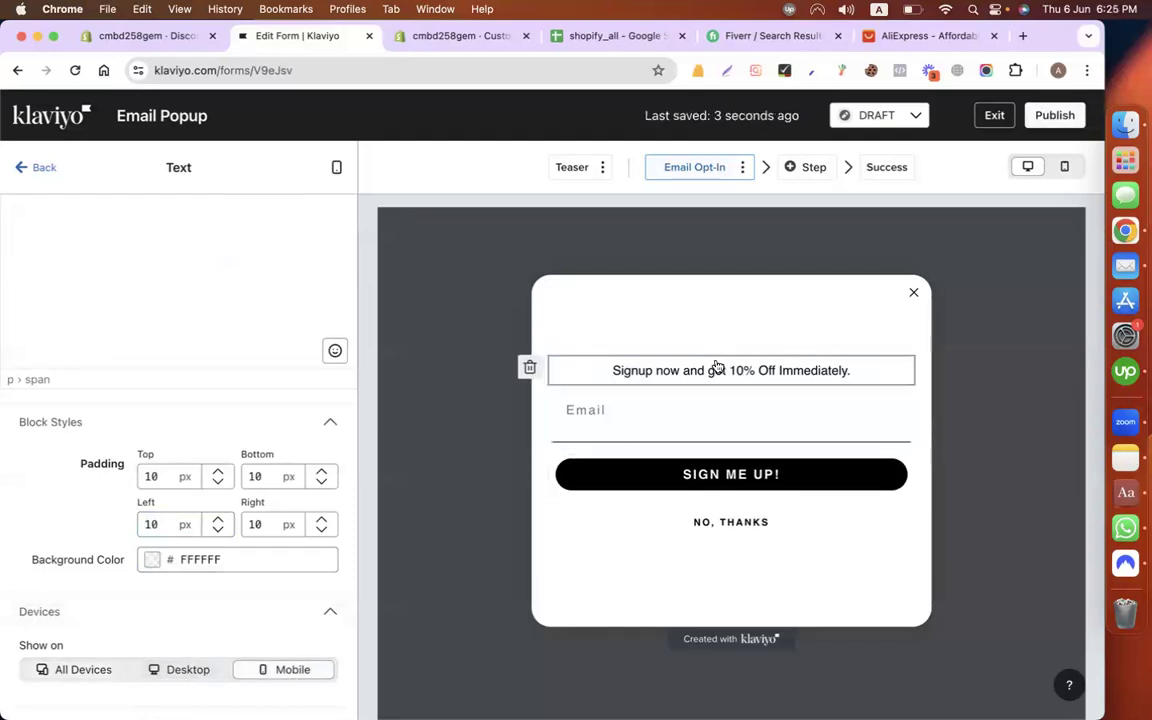
{"action": "left_click", "coordinate": [185, 670]}
Step: Show 'SIGN UP & GET 10% OFF' on All Devices and color it blue 2E22BB
{"action": "left_click", "coordinate": [100, 670]}
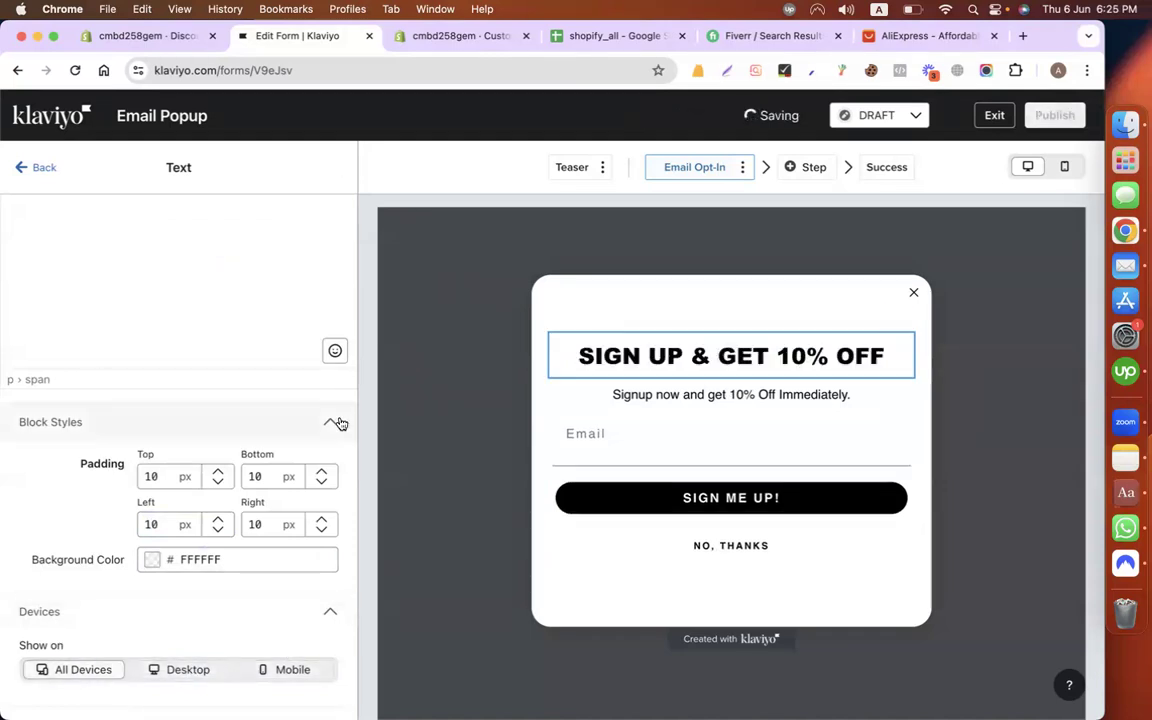
{"action": "scroll", "coordinate": [231, 316], "scroll_direction": "up", "scroll_amount": 3}
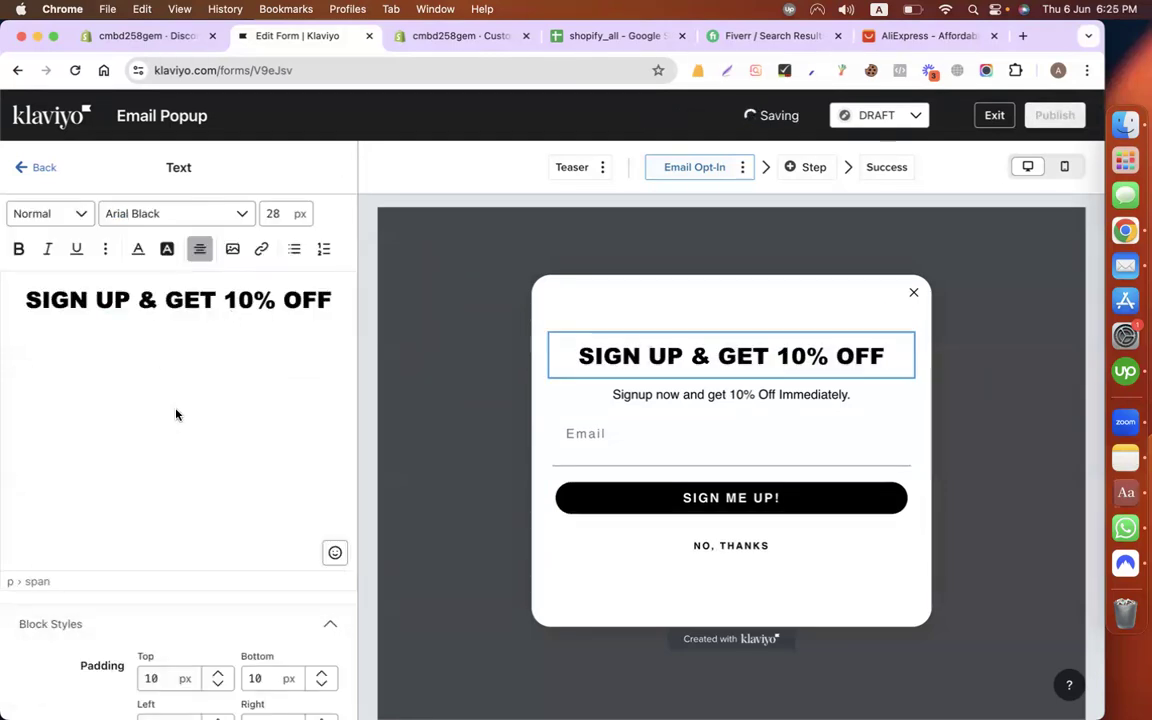
{"action": "triple_click", "coordinate": [131, 300]}
{"action": "left_click", "coordinate": [138, 248]}
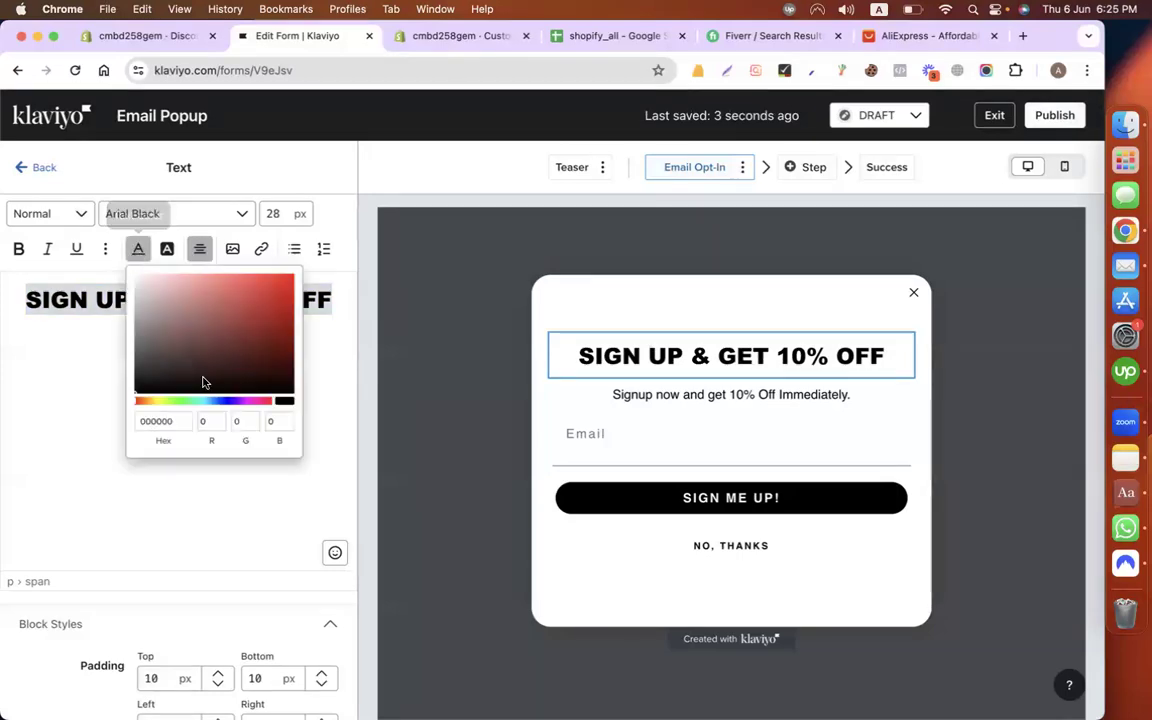
{"action": "left_click_drag", "start_coordinate": [267, 400], "coordinate": [228, 400]}
{"action": "left_click", "coordinate": [266, 308]}
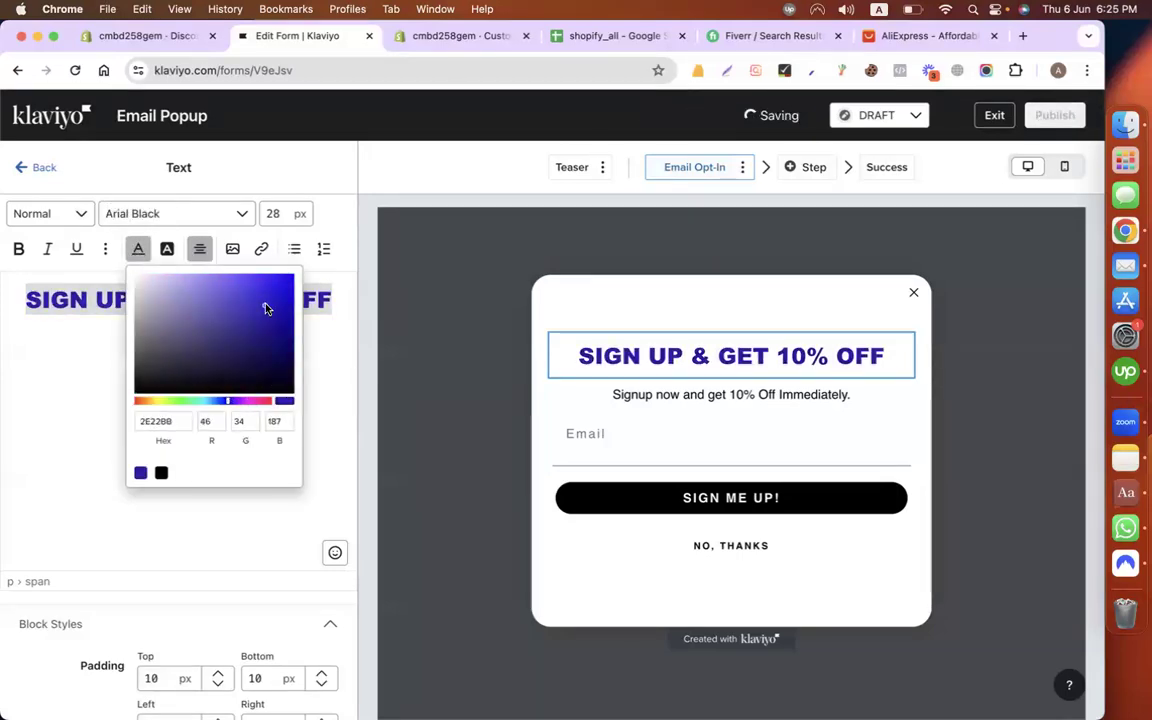
{"action": "left_click", "coordinate": [47, 348]}
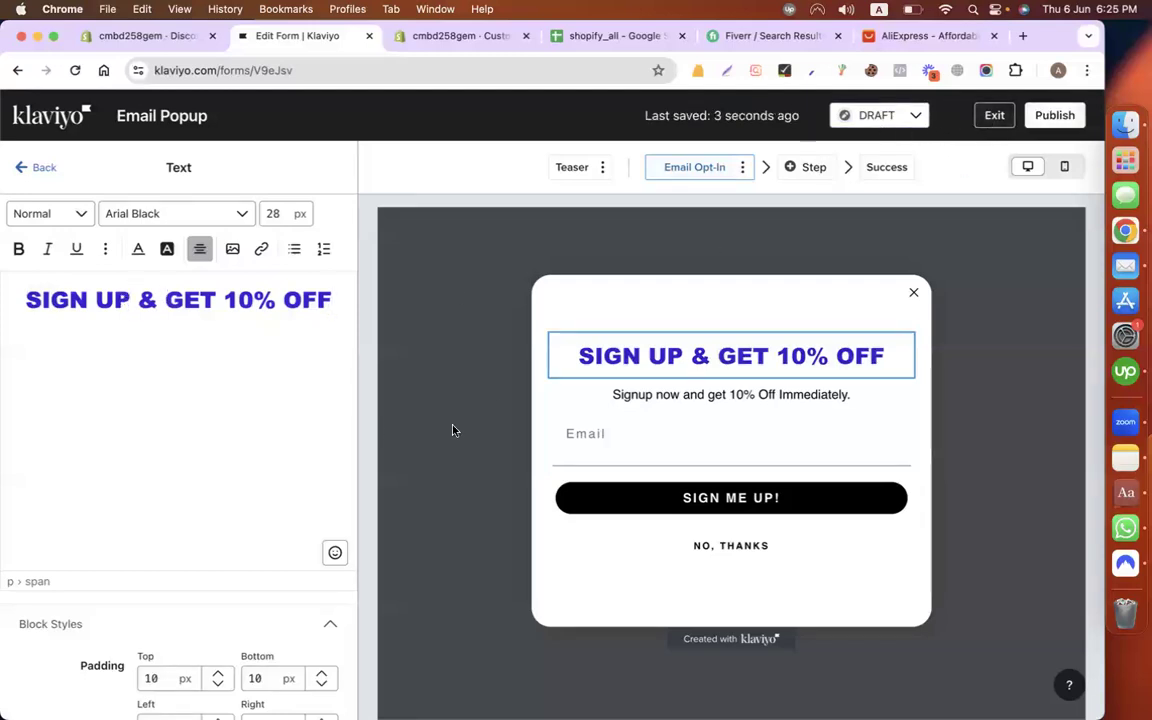
Step: Open the form's publish status options, then add a Text block by Email and delete it
{"action": "left_click", "coordinate": [1045, 124]}
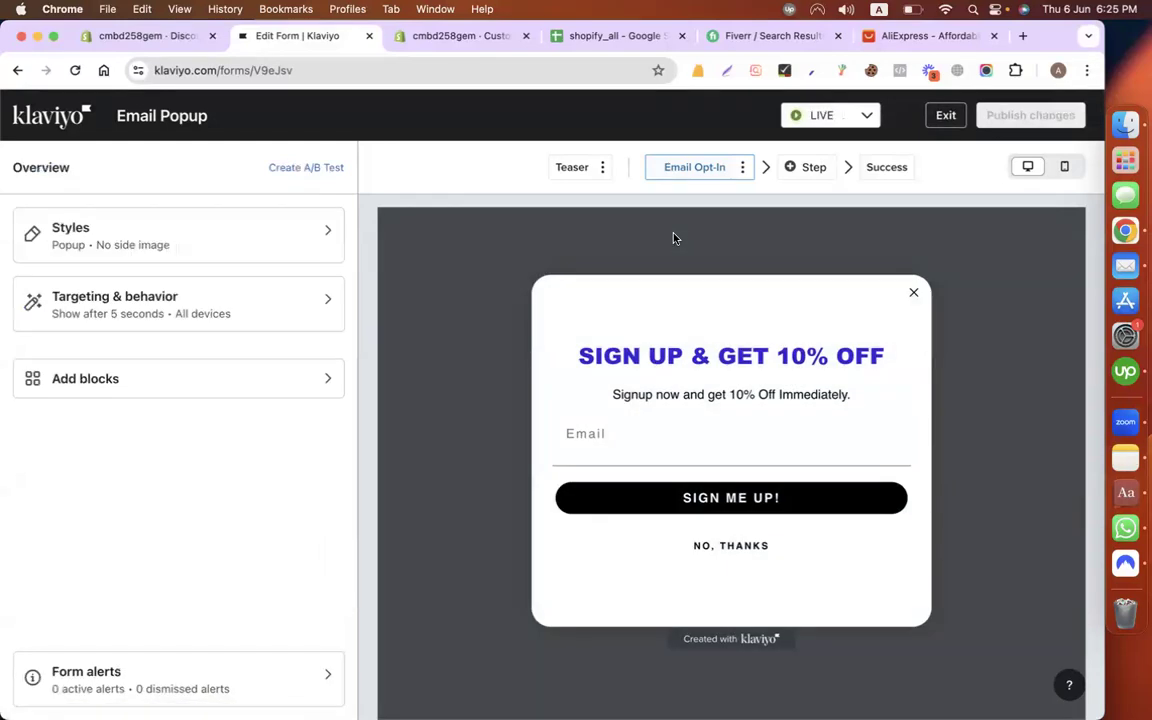
{"action": "left_click", "coordinate": [845, 117]}
{"action": "left_click", "coordinate": [136, 386]}
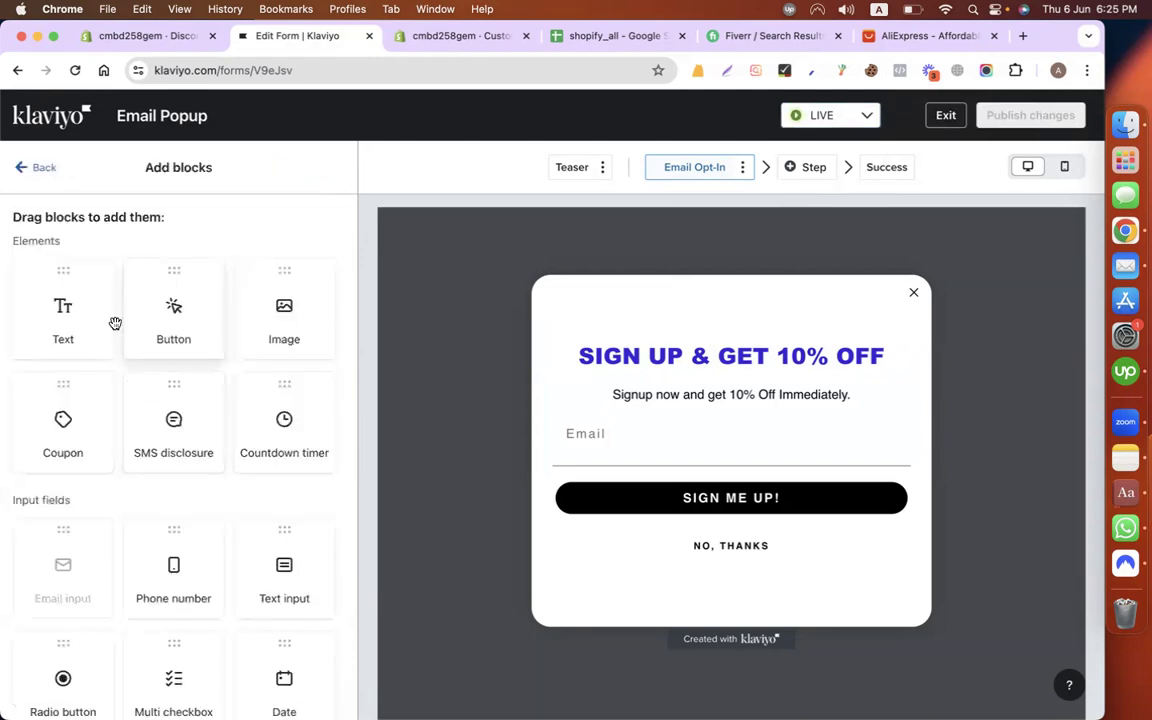
{"action": "left_click_drag", "start_coordinate": [69, 319], "coordinate": [607, 438]}
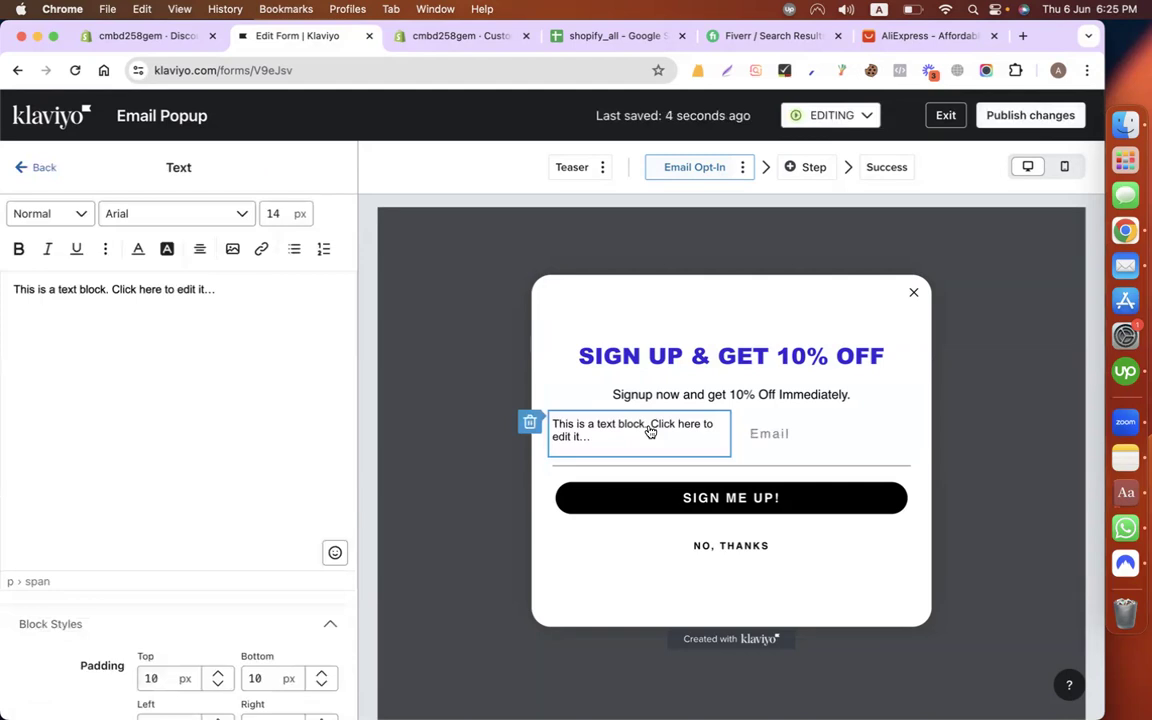
{"action": "left_click", "coordinate": [529, 421]}
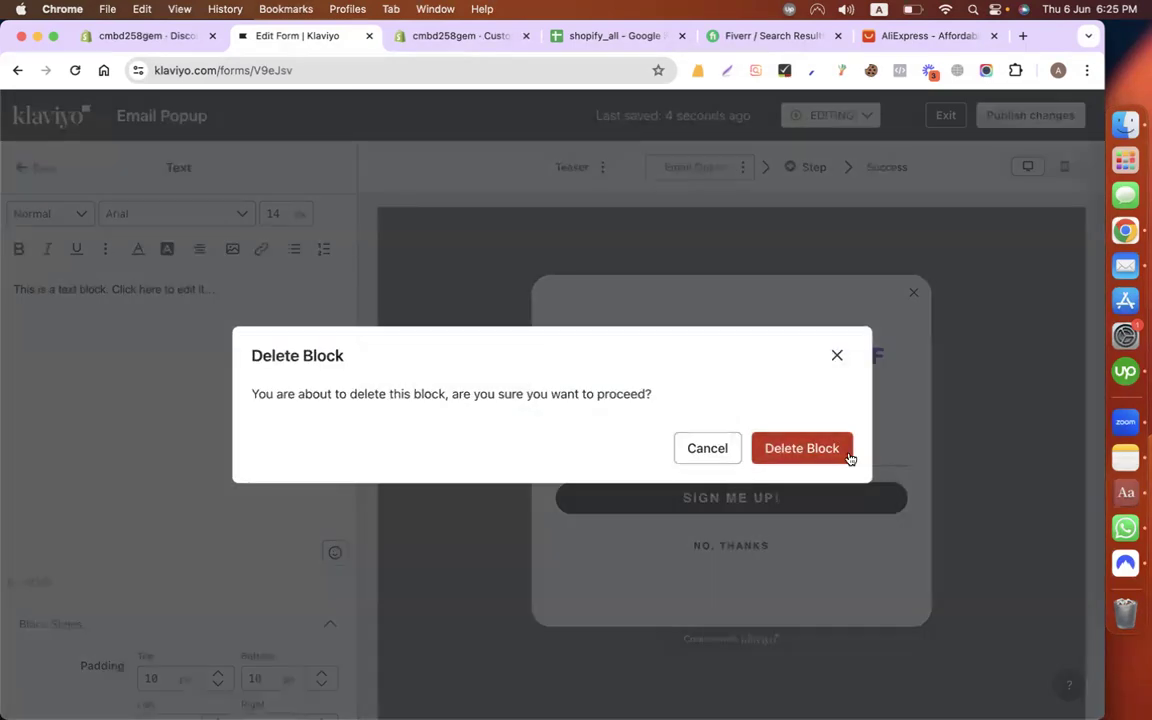
{"action": "left_click", "coordinate": [849, 456]}
{"action": "left_click", "coordinate": [147, 374]}
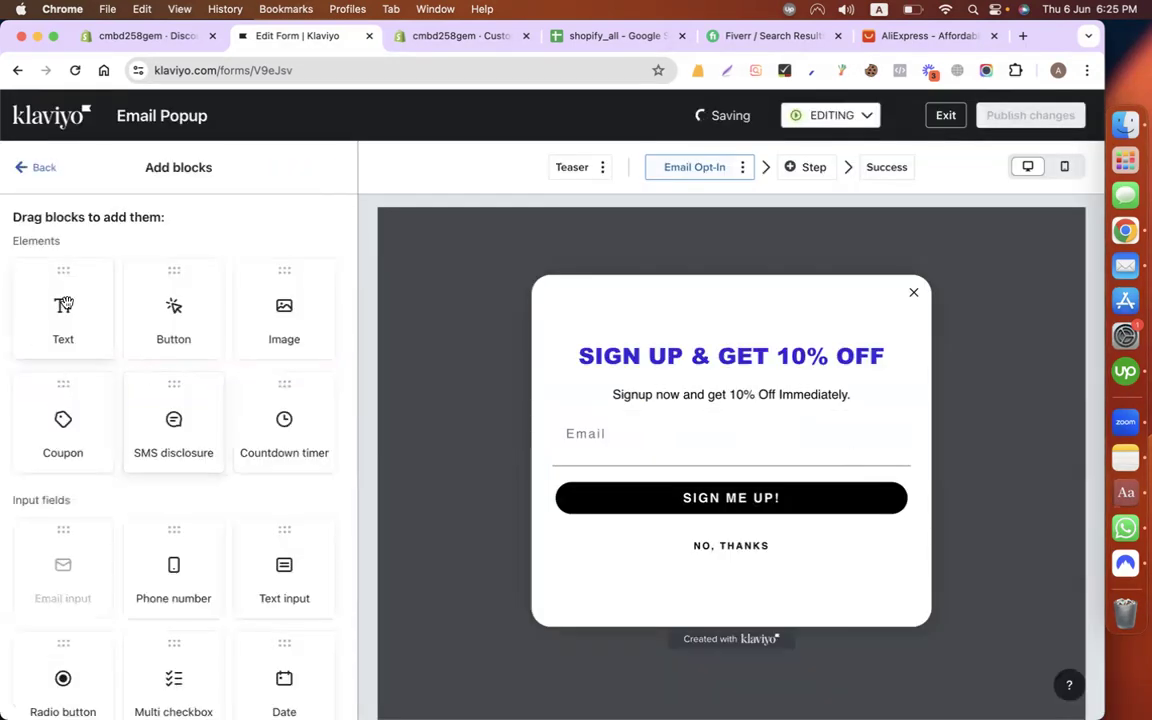
{"action": "scroll", "coordinate": [185, 447], "scroll_direction": "down", "scroll_amount": 2}
Step: Add a text input under the subheading with placeholder 'Name', saving to First Name
{"action": "left_click_drag", "start_coordinate": [288, 478], "coordinate": [689, 416]}
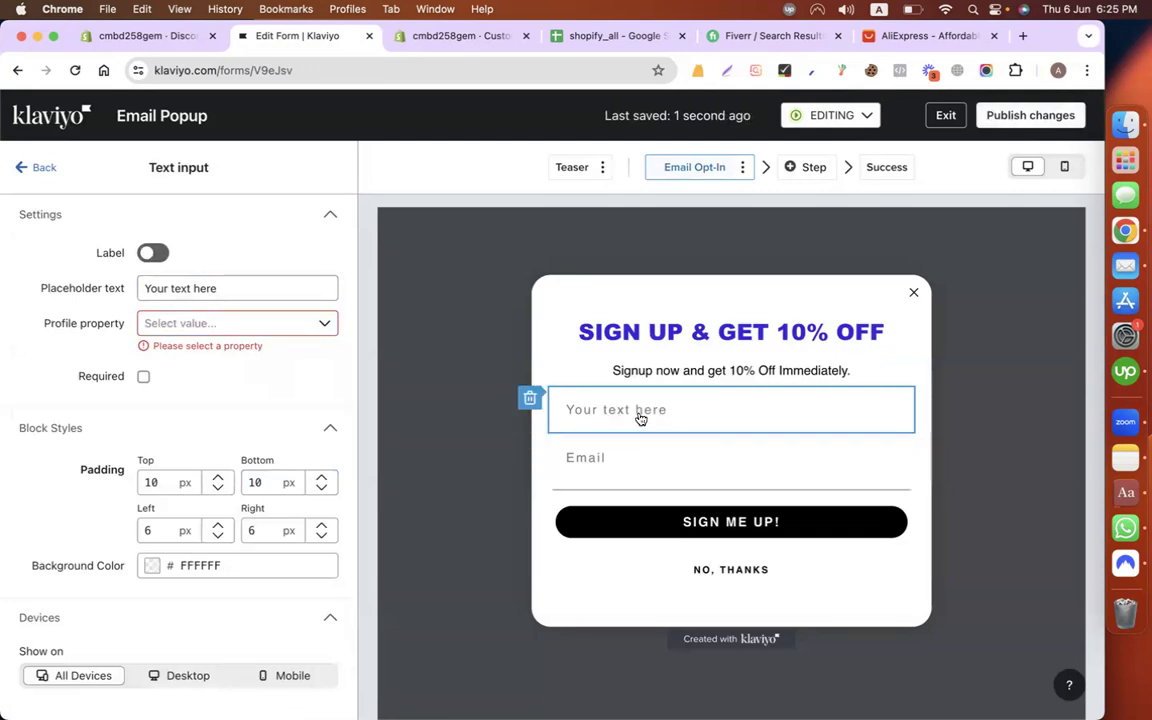
{"action": "triple_click", "coordinate": [193, 291]}
{"action": "type", "text": "N"}
{"action": "left_click", "coordinate": [304, 384]}
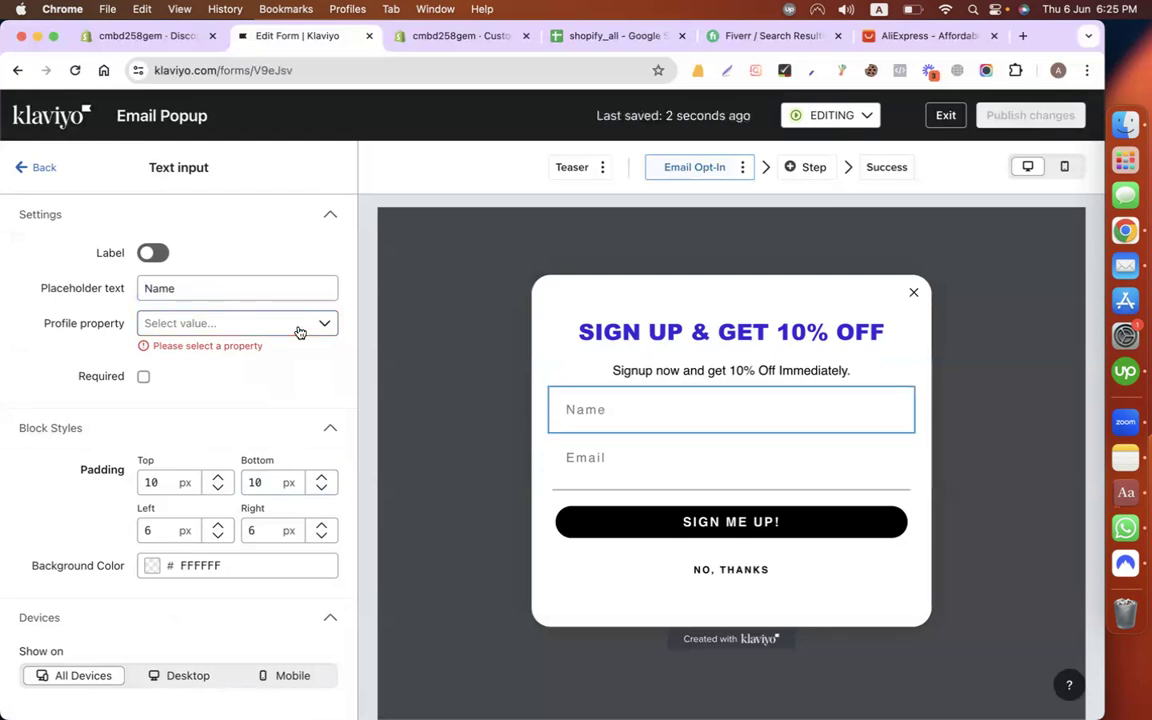
{"action": "left_click", "coordinate": [262, 325]}
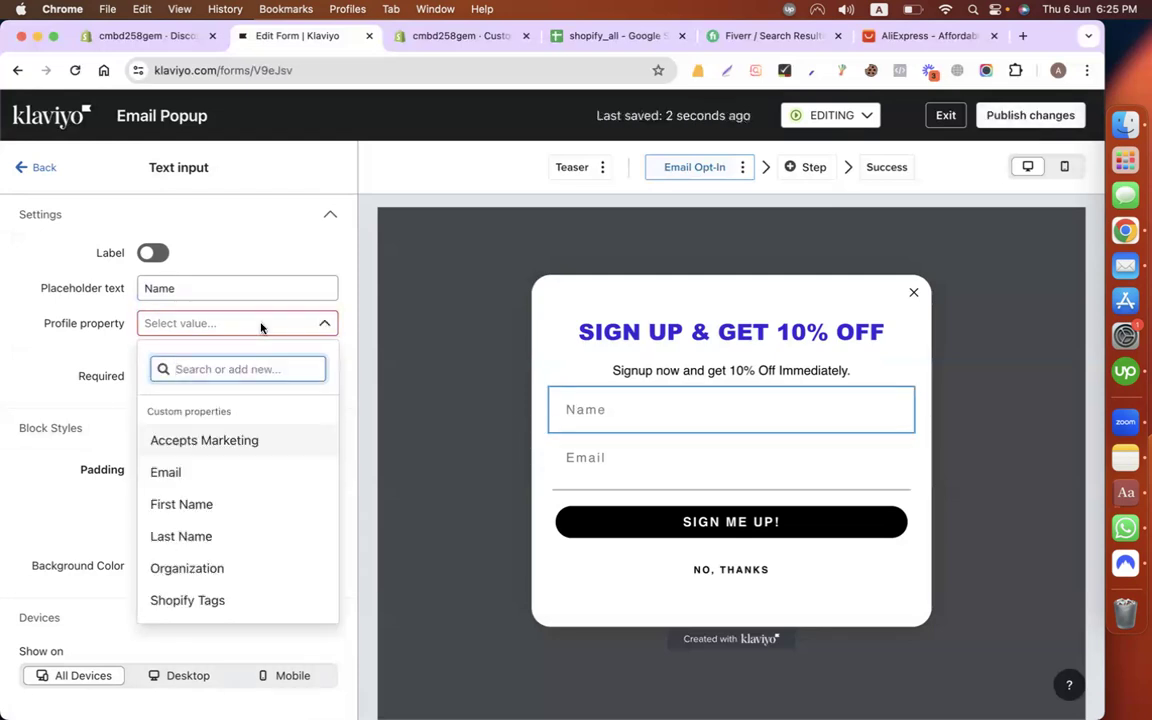
{"action": "left_click", "coordinate": [218, 497]}
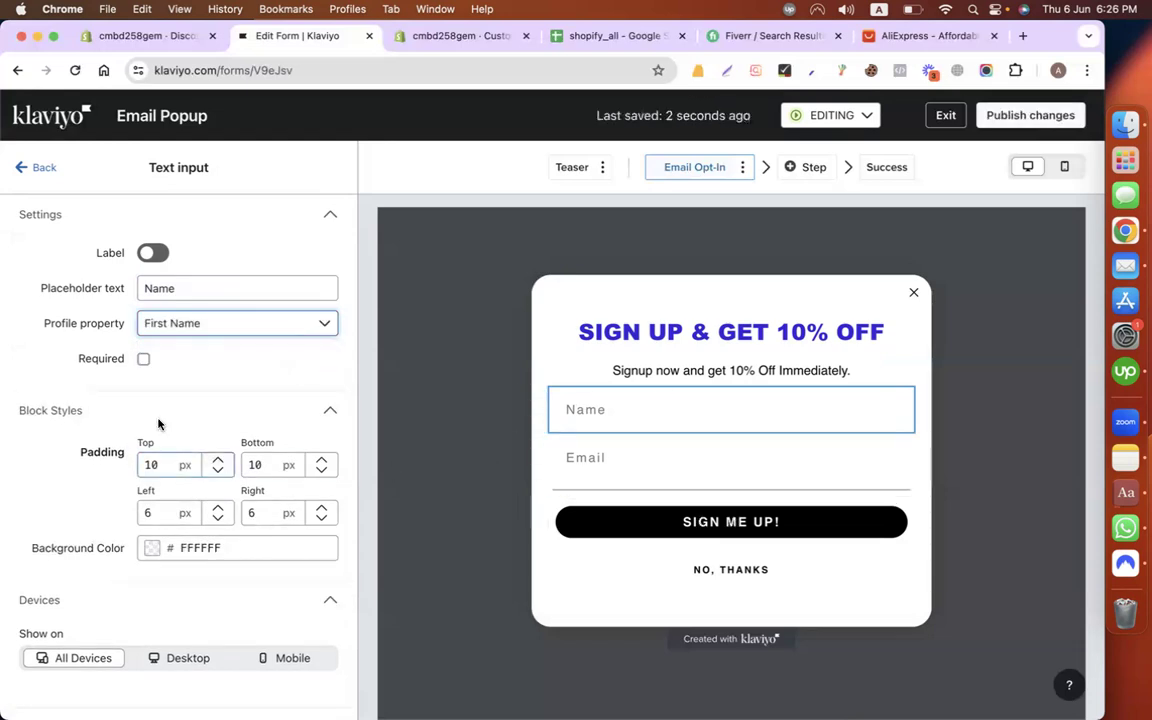
{"action": "left_click", "coordinate": [22, 165]}
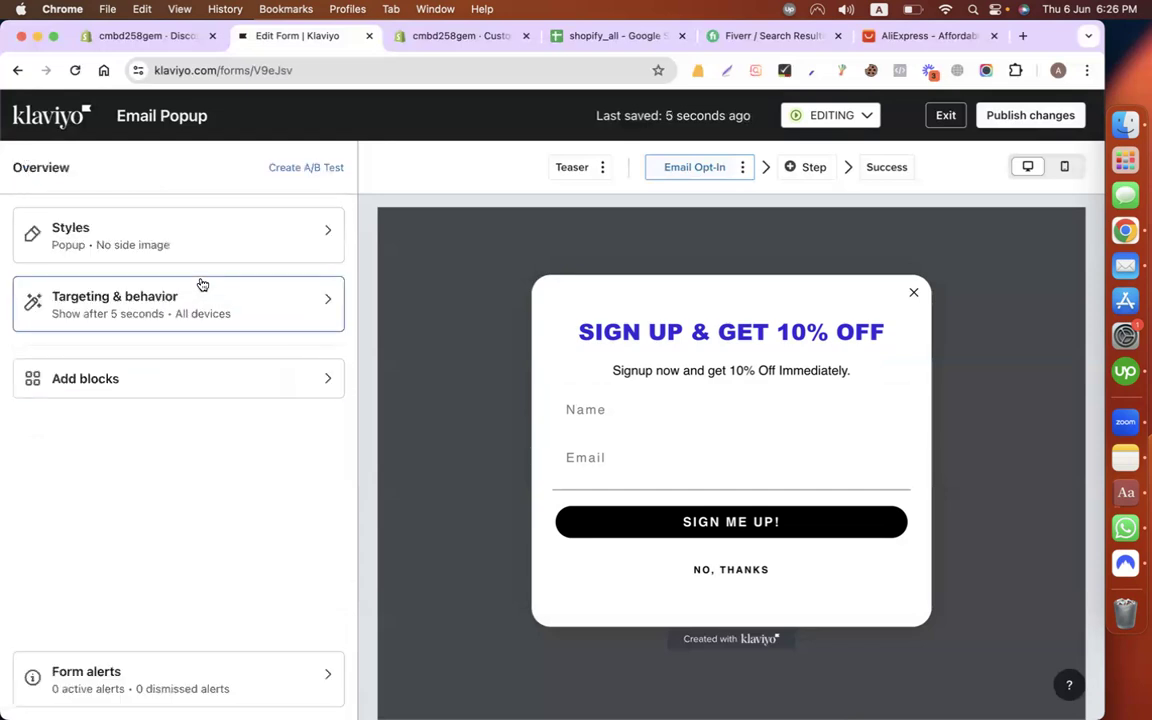
Step: Set the popup to show based on rules after a 30% scroll, with no time delay
{"action": "left_click", "coordinate": [264, 240]}
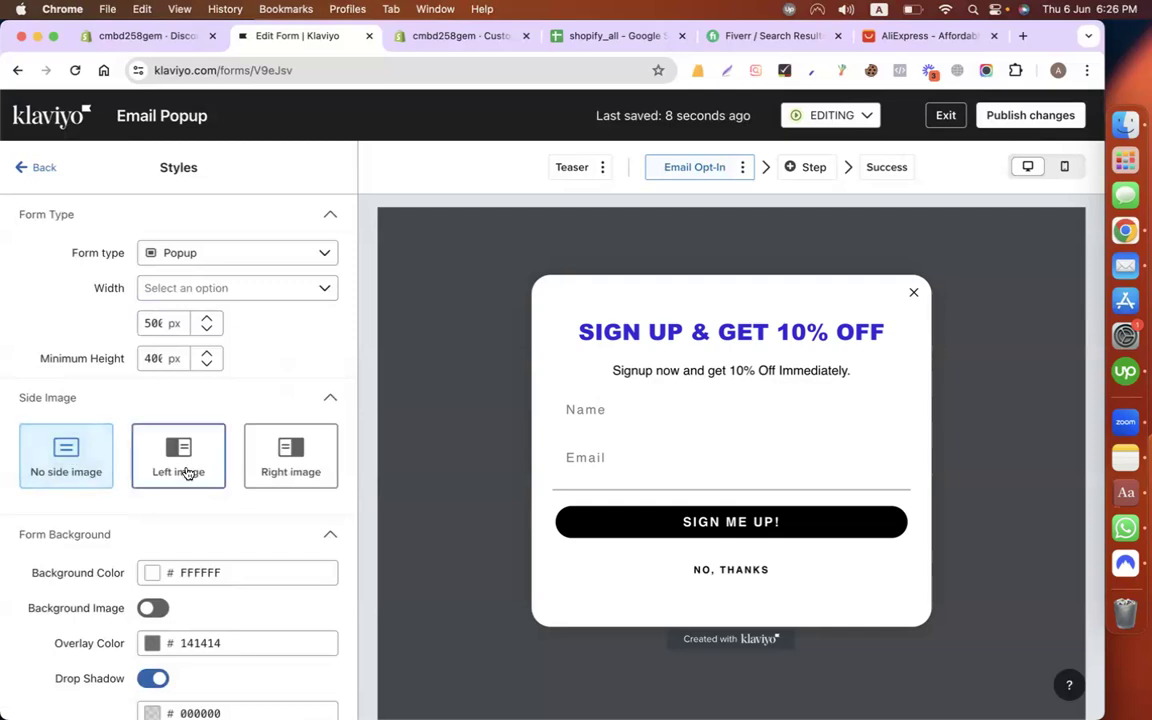
{"action": "left_click", "coordinate": [32, 167]}
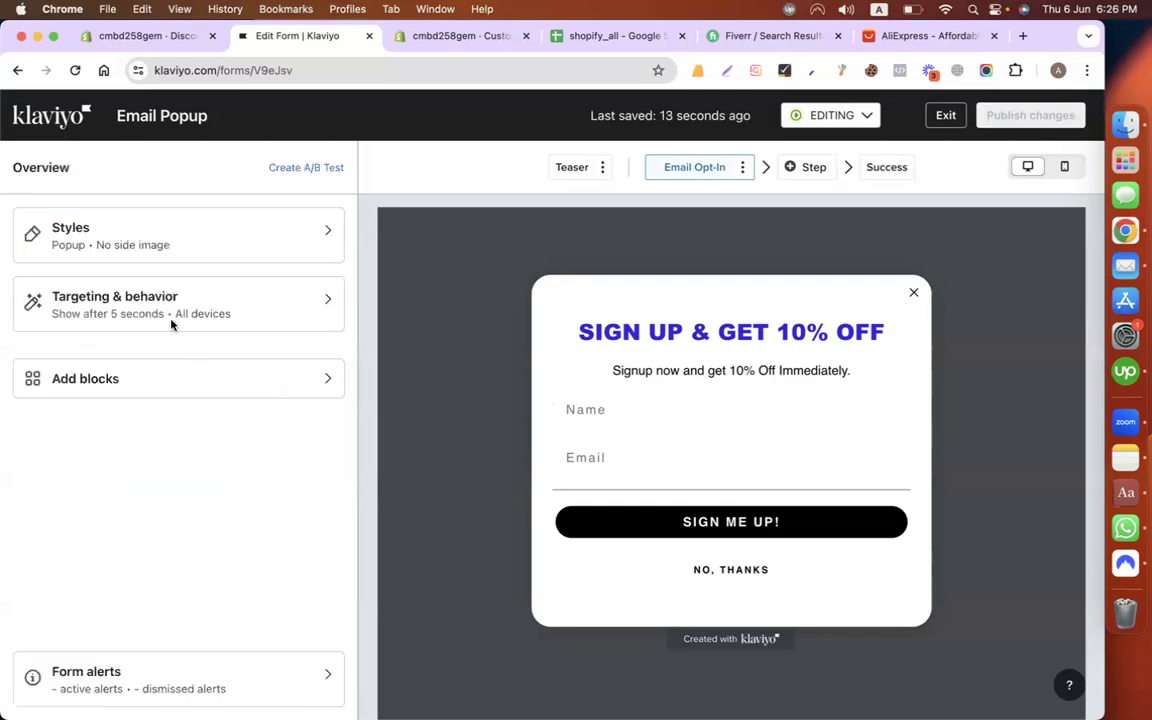
{"action": "left_click", "coordinate": [172, 324]}
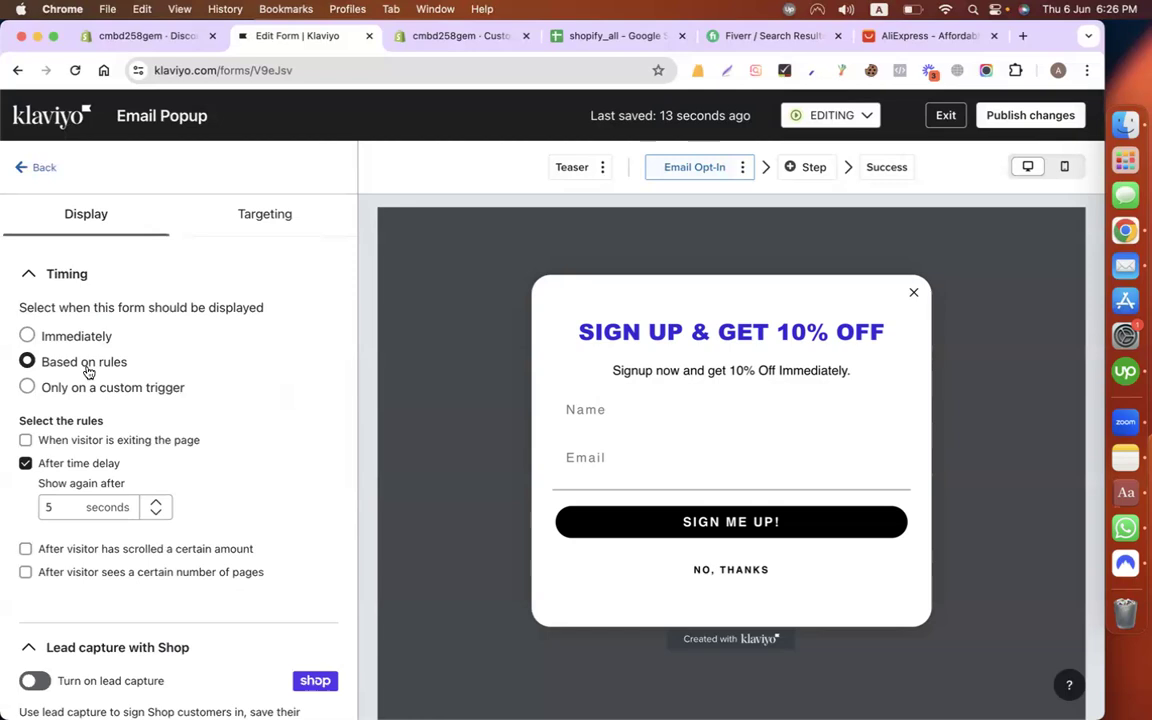
{"action": "left_click", "coordinate": [27, 337]}
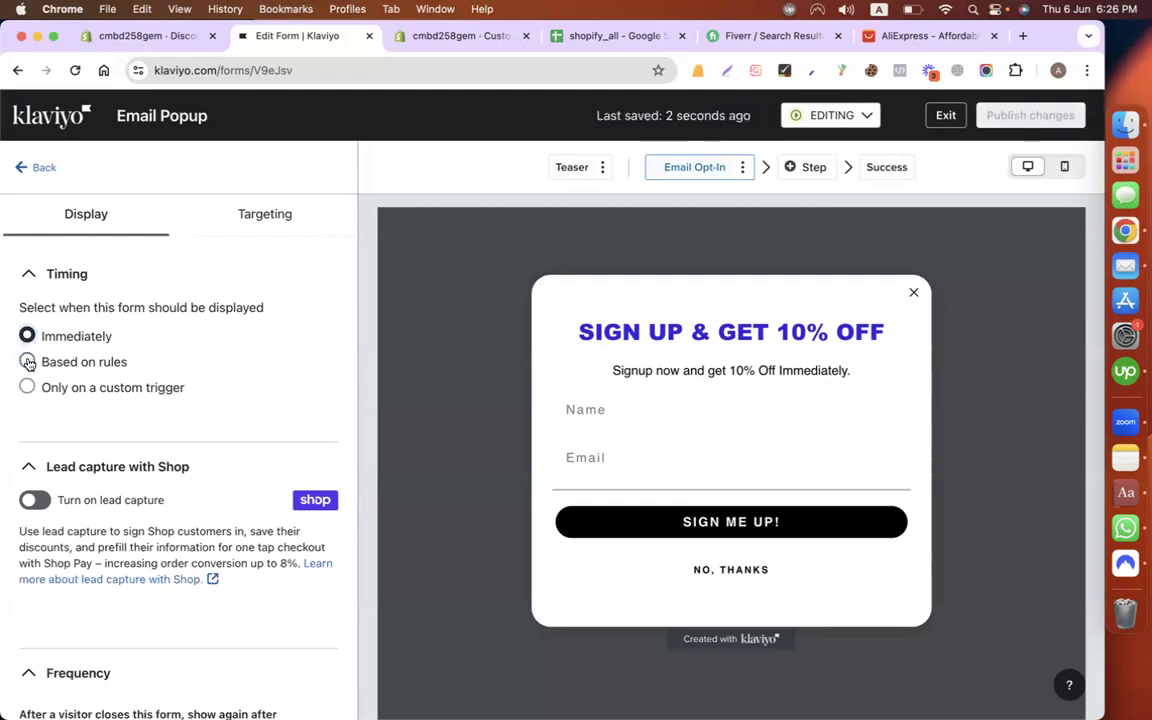
{"action": "left_click", "coordinate": [27, 362]}
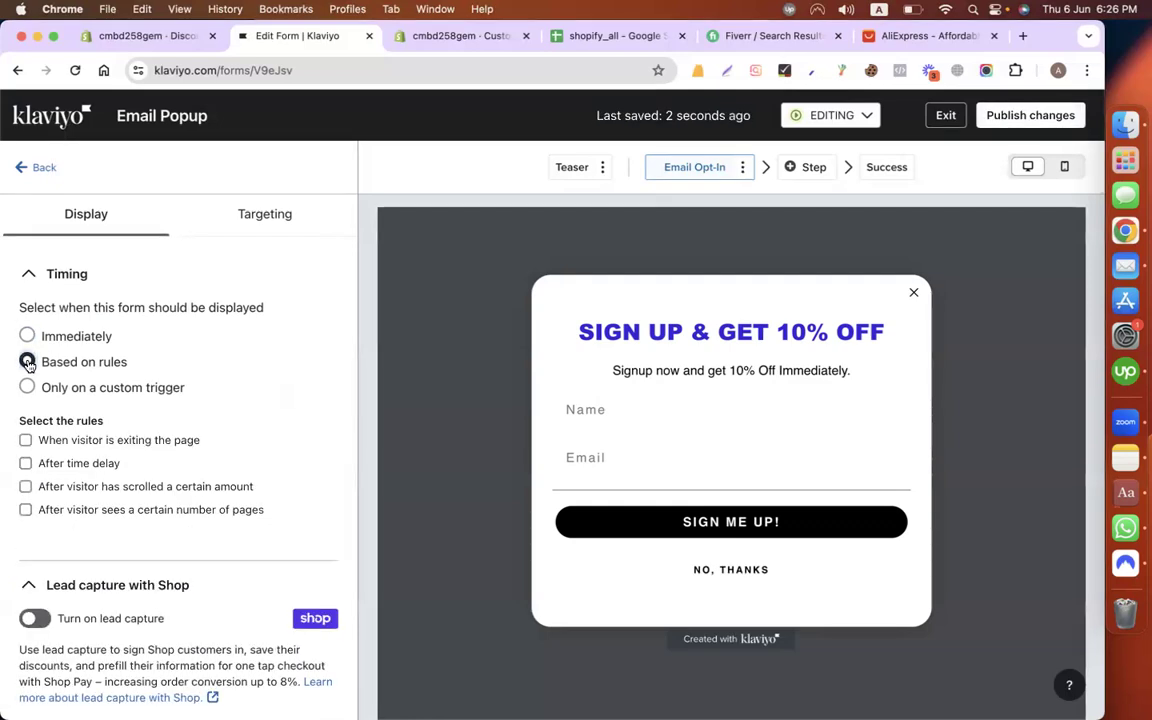
{"action": "left_click", "coordinate": [25, 464]}
{"action": "left_click", "coordinate": [155, 503]}
{"action": "left_click", "coordinate": [155, 503]}
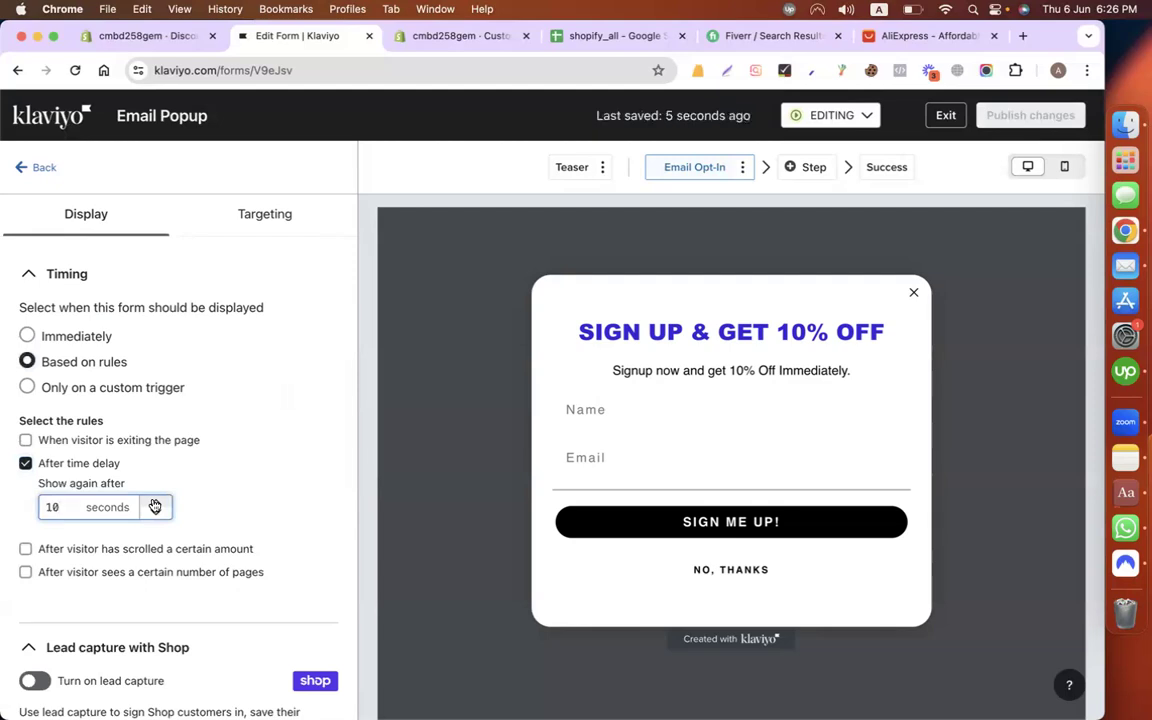
{"action": "left_click", "coordinate": [26, 549]}
{"action": "left_click", "coordinate": [26, 464]}
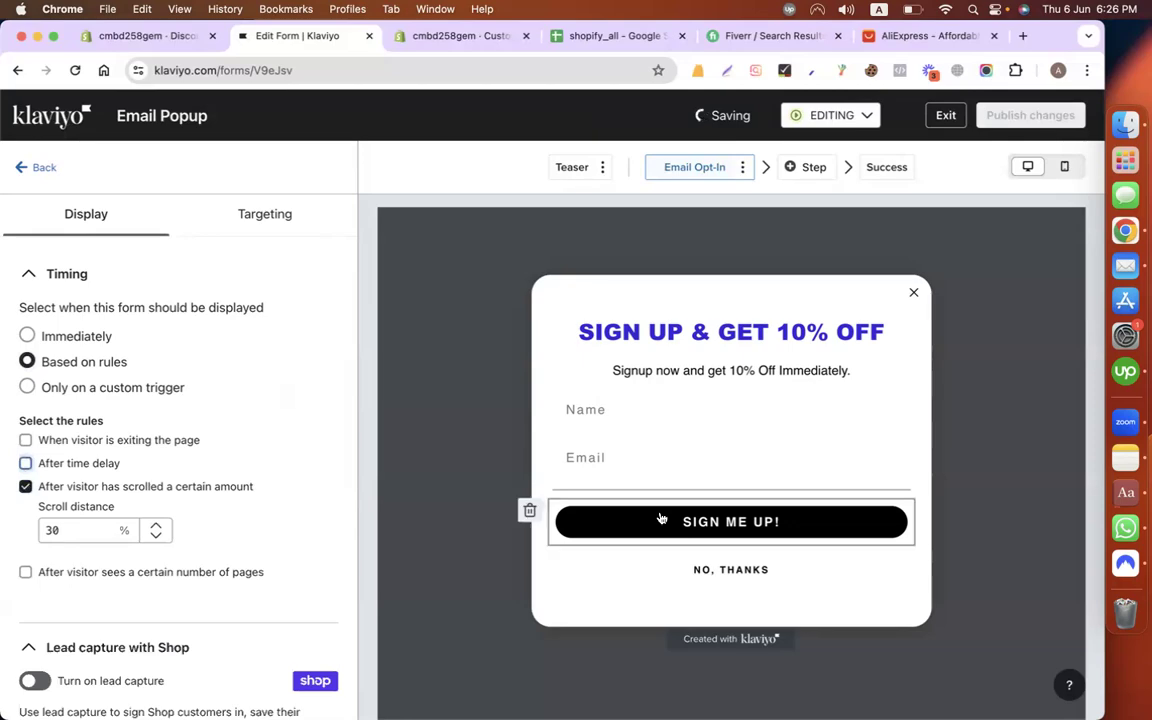
Step: Look over the AliExpress page and Shopify theme editor, then return to the Klaviyo form
{"action": "left_click", "coordinate": [905, 36]}
{"action": "scroll", "coordinate": [845, 360], "scroll_direction": "down", "scroll_amount": 1}
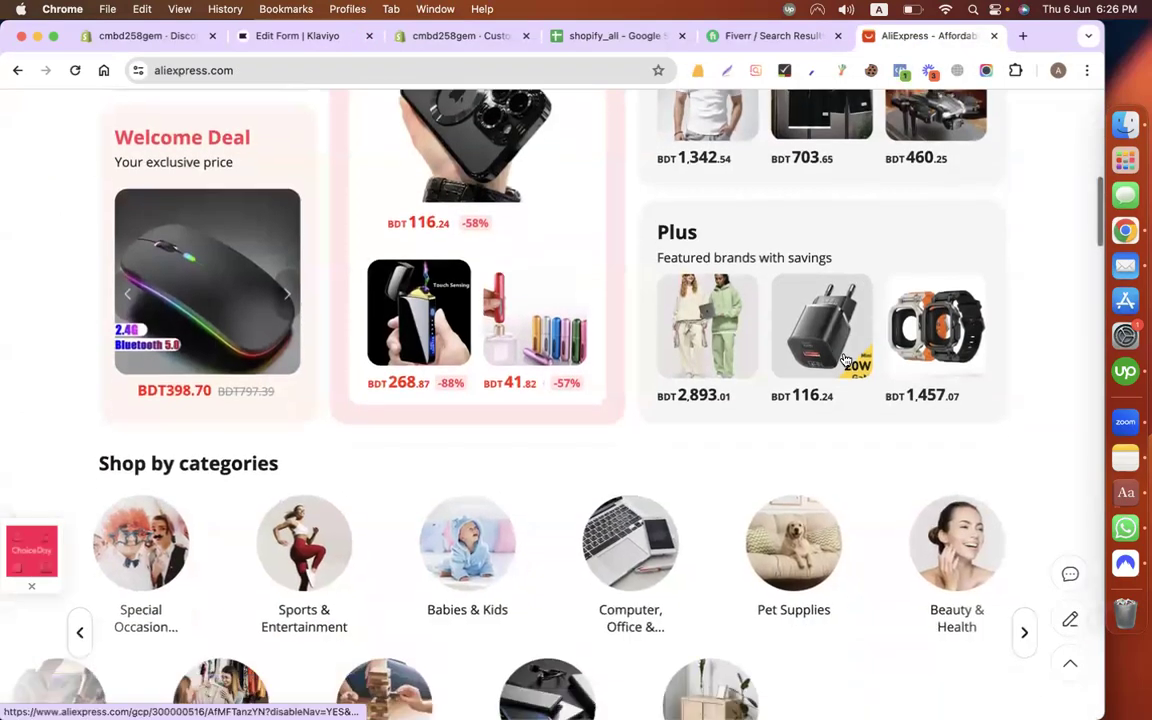
{"action": "scroll", "coordinate": [845, 360], "scroll_direction": "up", "scroll_amount": 9}
{"action": "scroll", "coordinate": [845, 360], "scroll_direction": "down", "scroll_amount": 12}
{"action": "scroll", "coordinate": [845, 360], "scroll_direction": "down", "scroll_amount": 6}
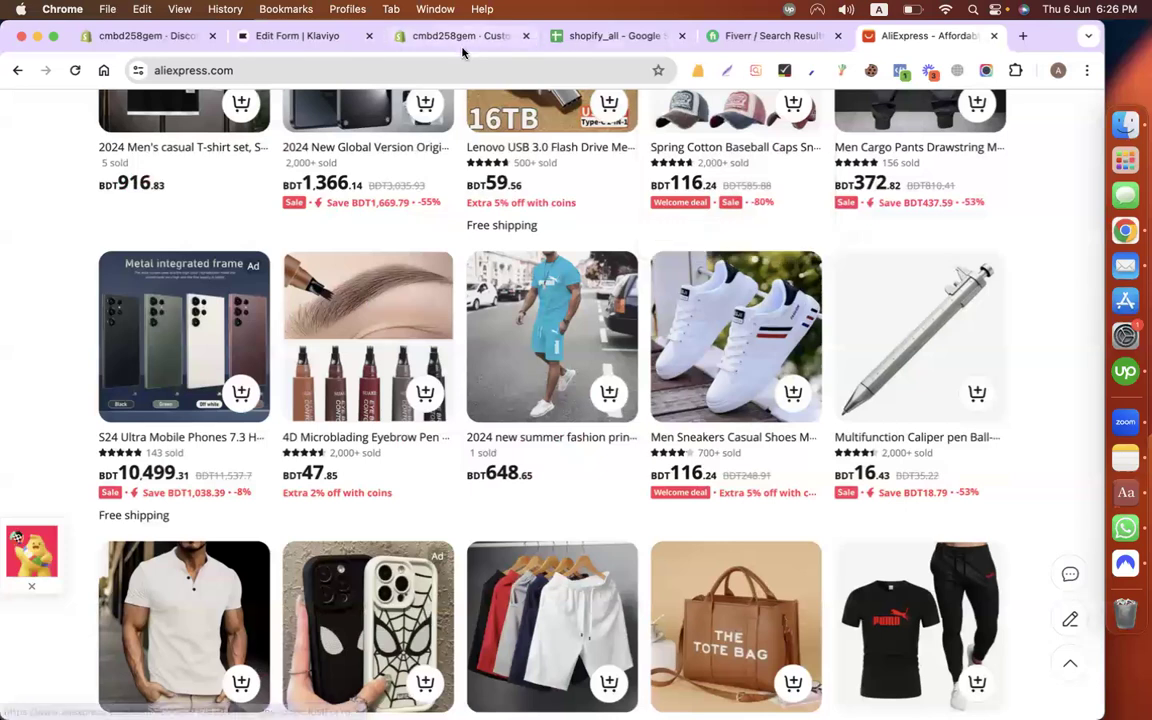
{"action": "left_click", "coordinate": [457, 38]}
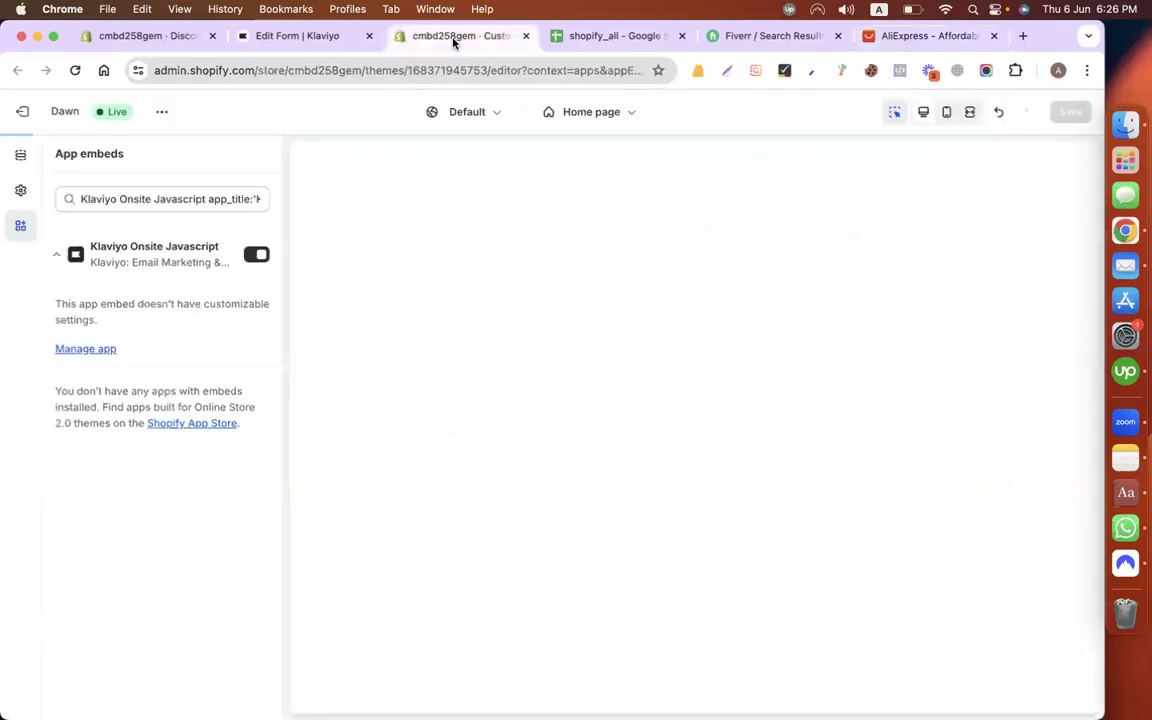
{"action": "left_click", "coordinate": [315, 36]}
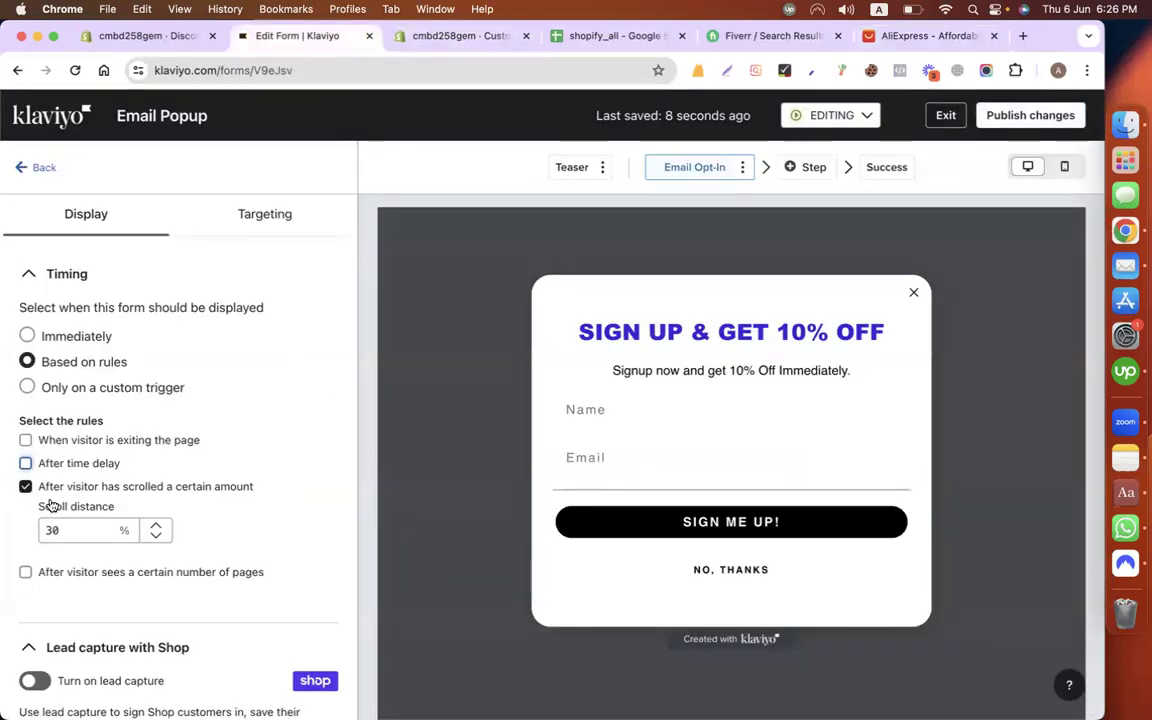
Step: Try a 50% scroll distance and an exit-page rule, then set Timing to Immediately
{"action": "left_click", "coordinate": [158, 526]}
{"action": "left_click", "coordinate": [158, 526]}
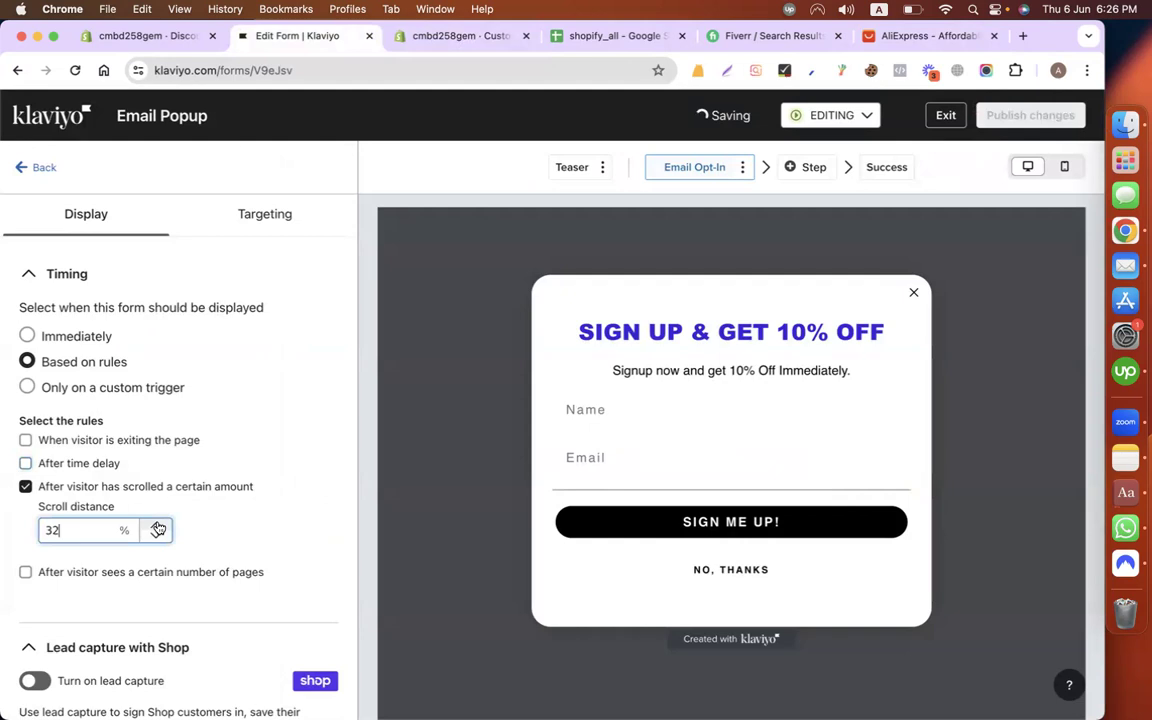
{"action": "left_click_drag", "start_coordinate": [73, 535], "coordinate": [31, 538]}
{"action": "type", "text": "50"}
{"action": "left_click", "coordinate": [25, 486]}
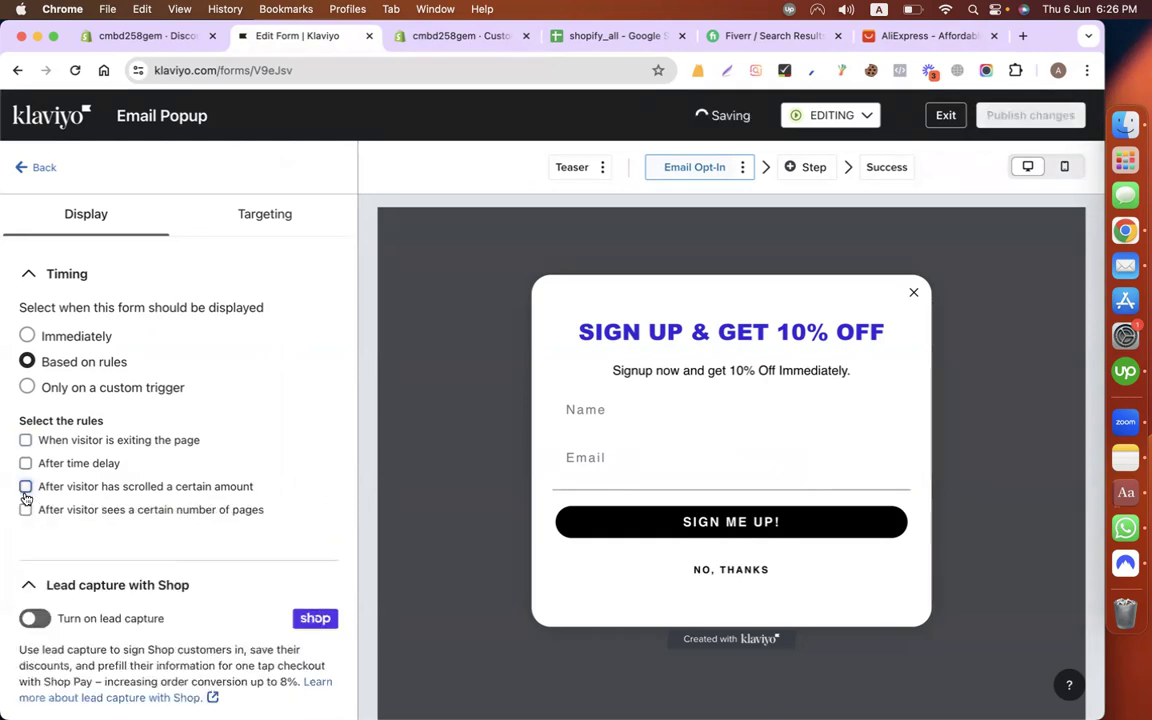
{"action": "left_click", "coordinate": [25, 442]}
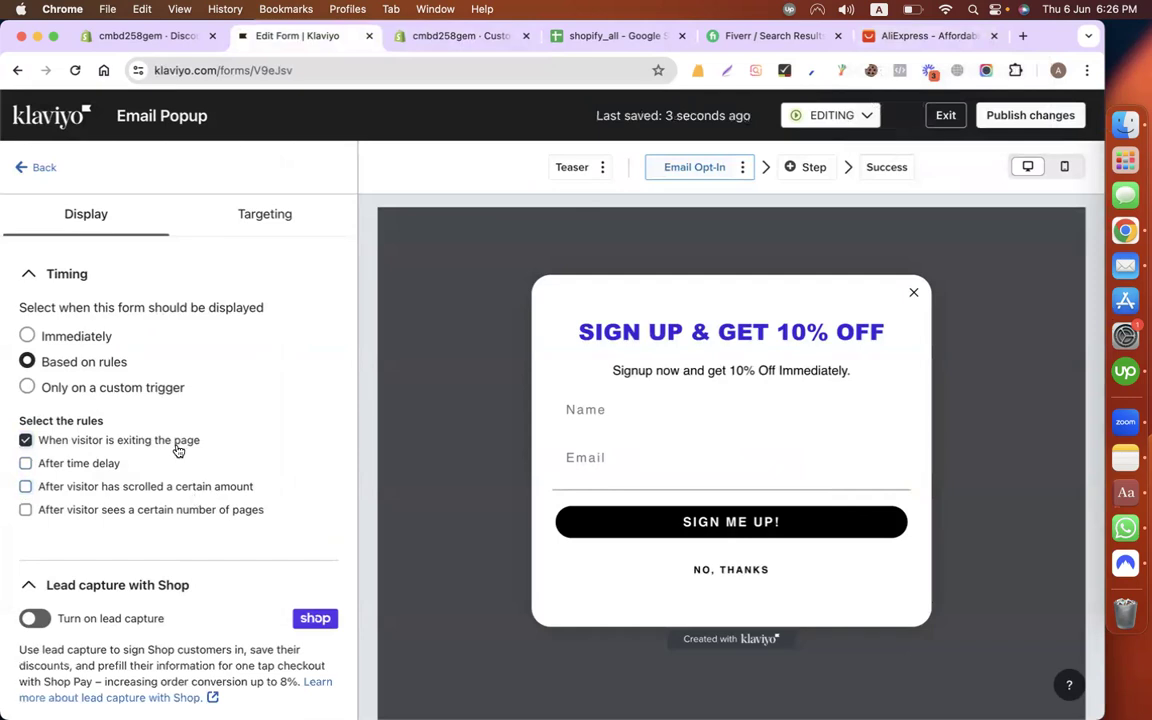
{"action": "left_click", "coordinate": [27, 336]}
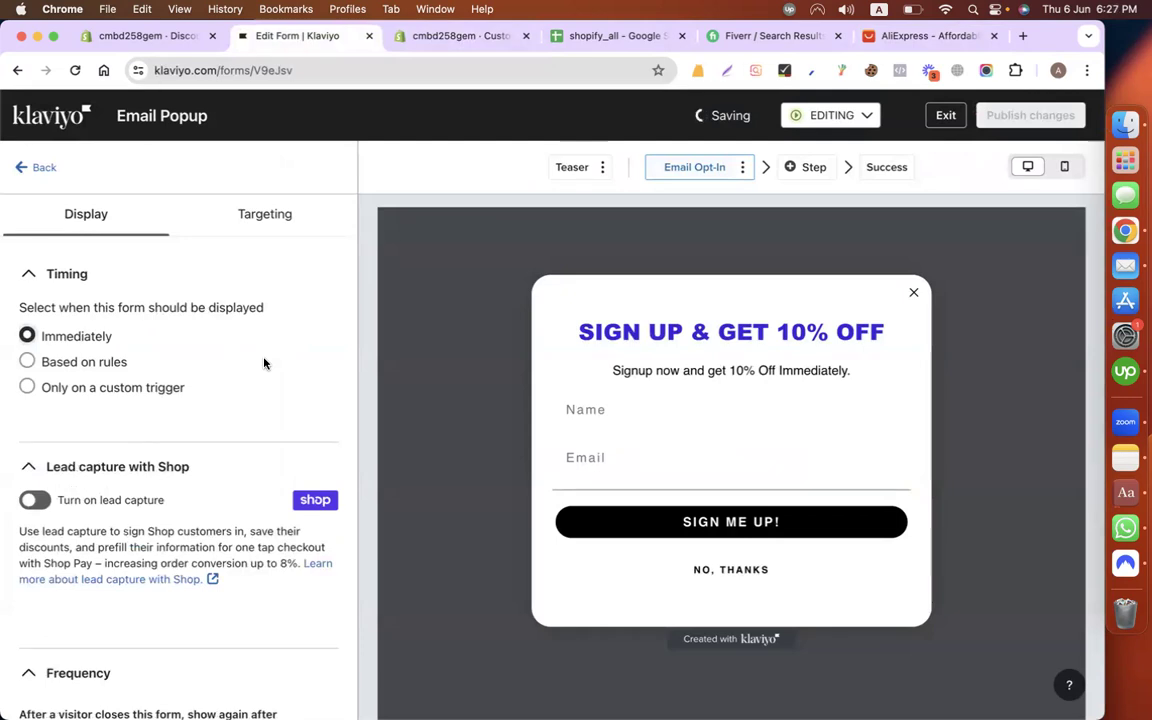
{"action": "scroll", "coordinate": [264, 363], "scroll_direction": "down", "scroll_amount": 1}
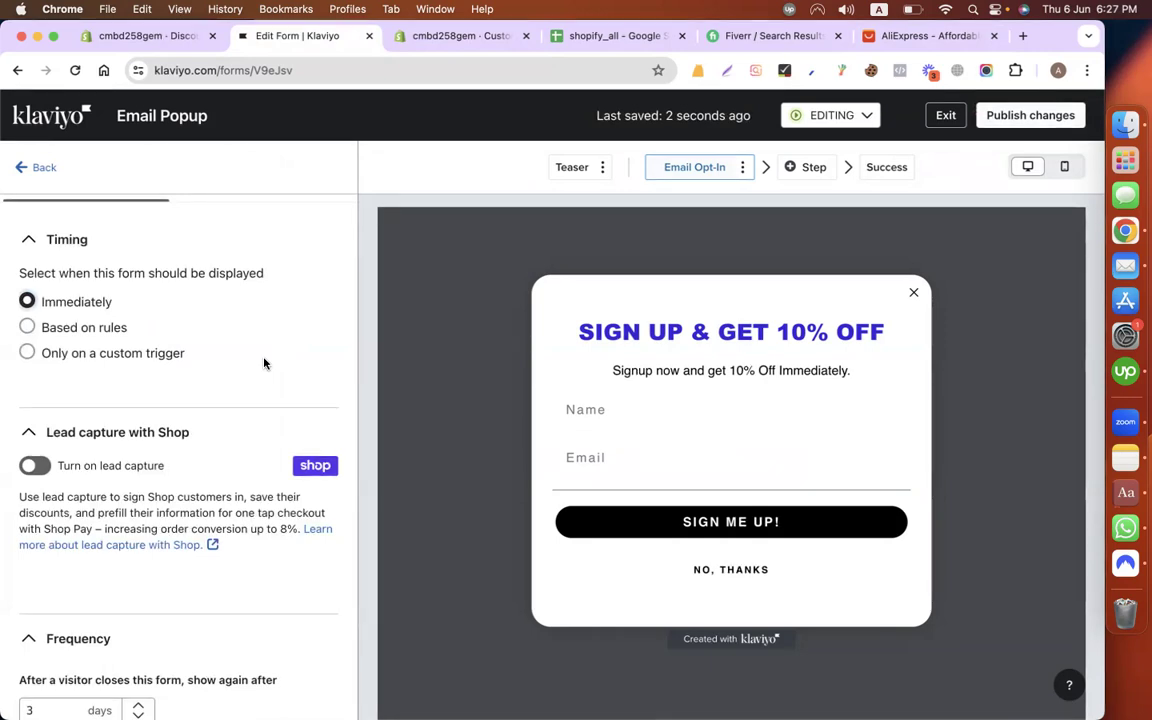
Step: Reduce the wait before showing the form again to 1 day
{"action": "scroll", "coordinate": [280, 455], "scroll_direction": "down", "scroll_amount": 5}
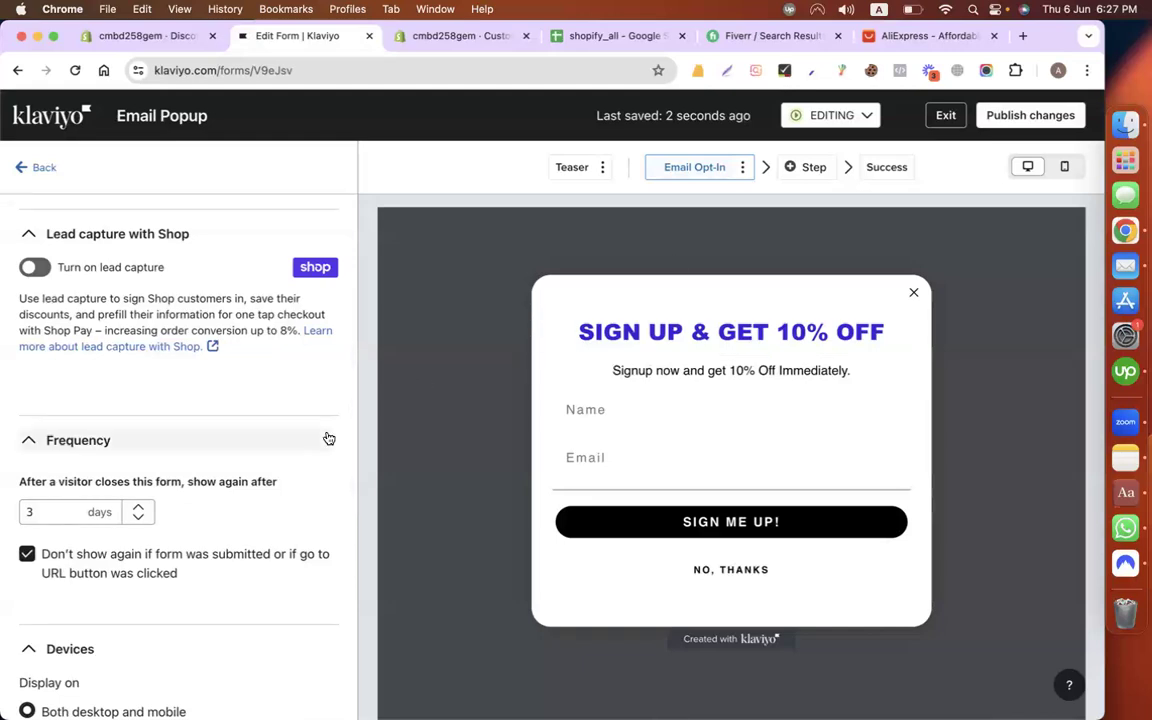
{"action": "left_click", "coordinate": [61, 511]}
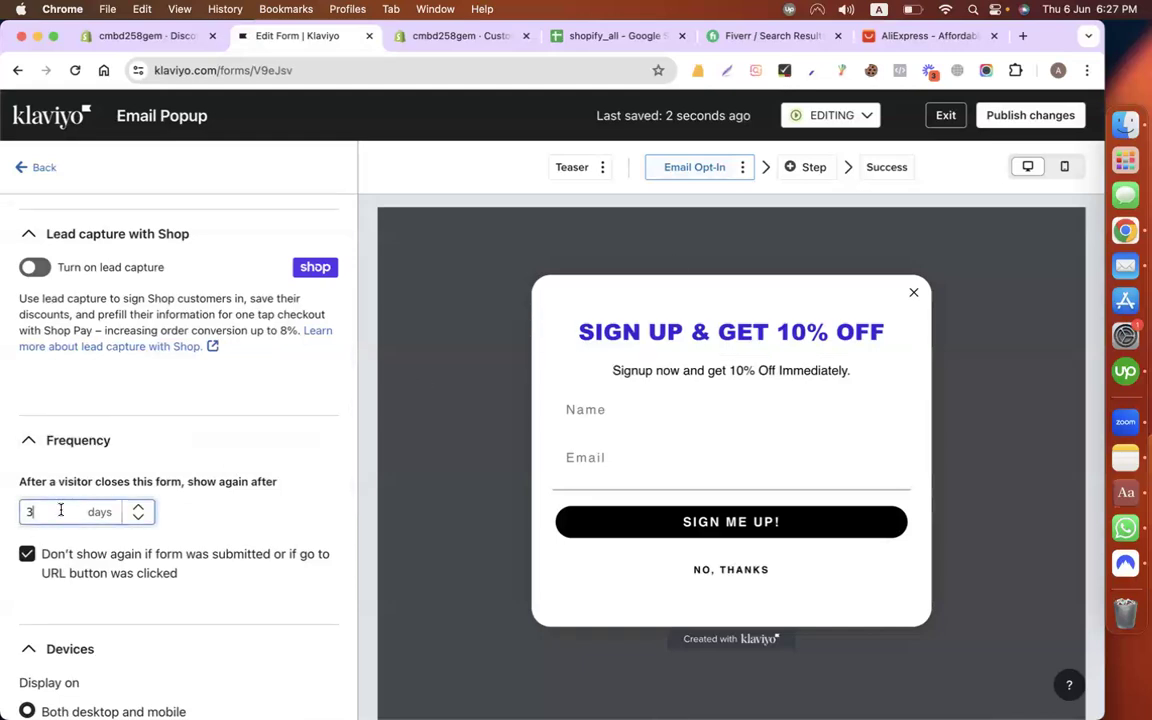
{"action": "left_click", "coordinate": [108, 483]}
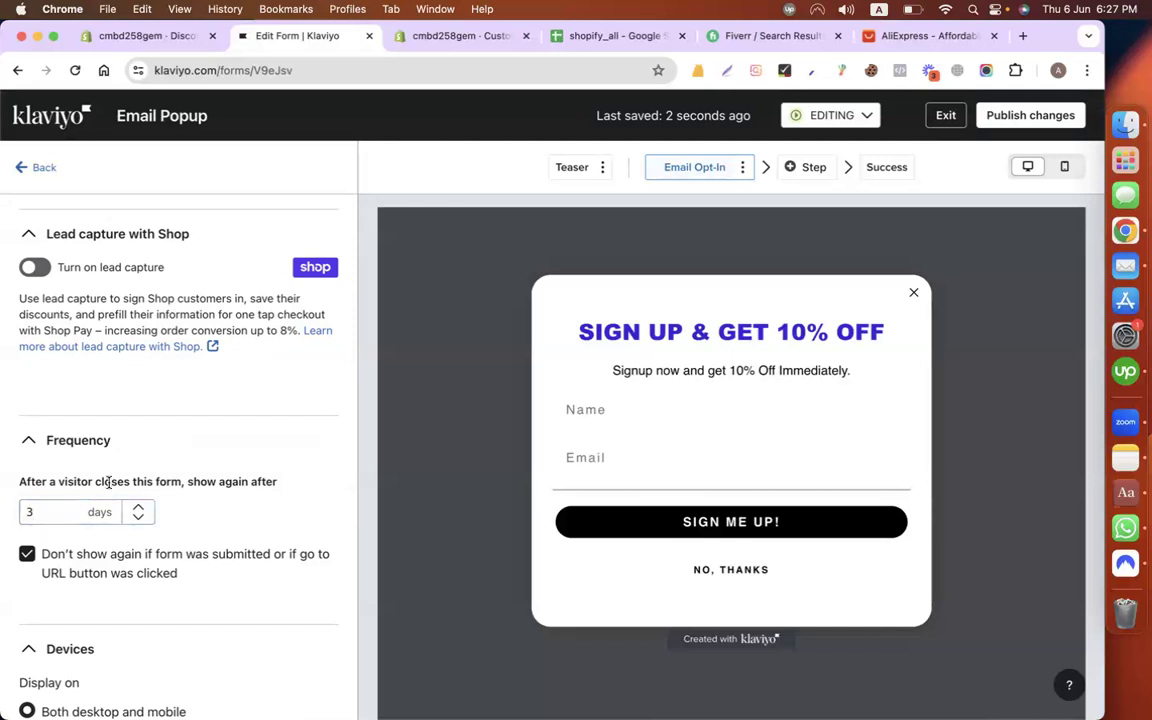
{"action": "left_click", "coordinate": [47, 518]}
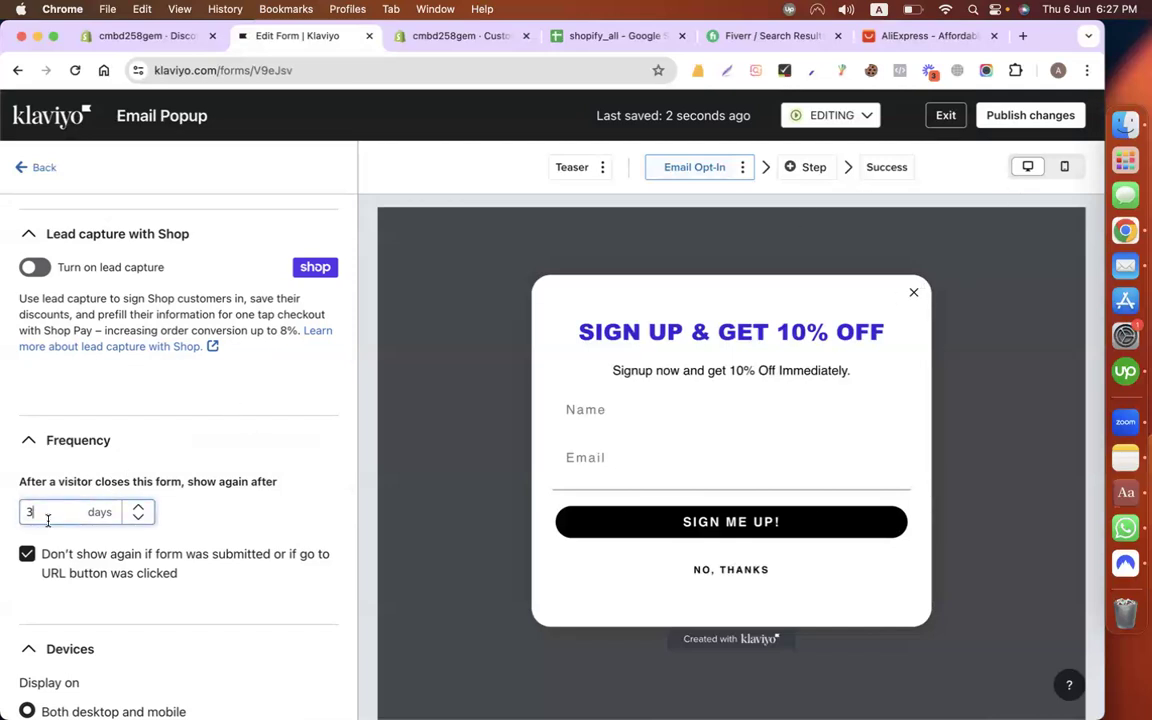
{"action": "left_click", "coordinate": [140, 518]}
{"action": "left_click", "coordinate": [140, 518]}
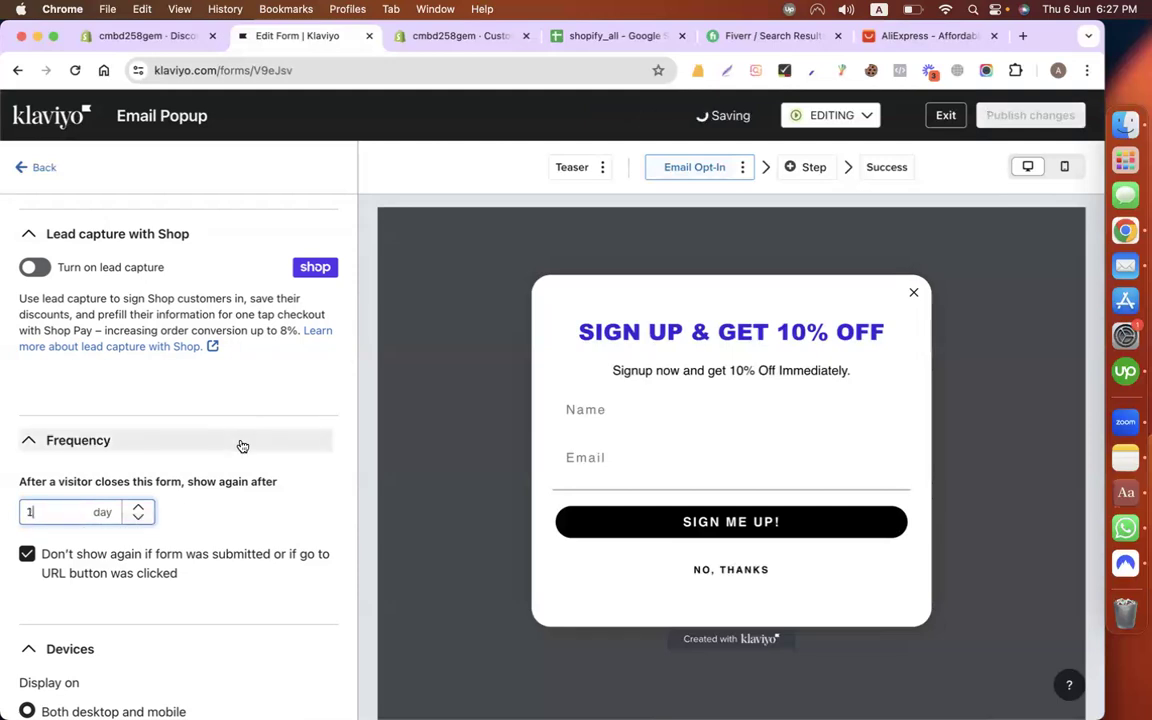
{"action": "triple_click", "coordinate": [235, 482]}
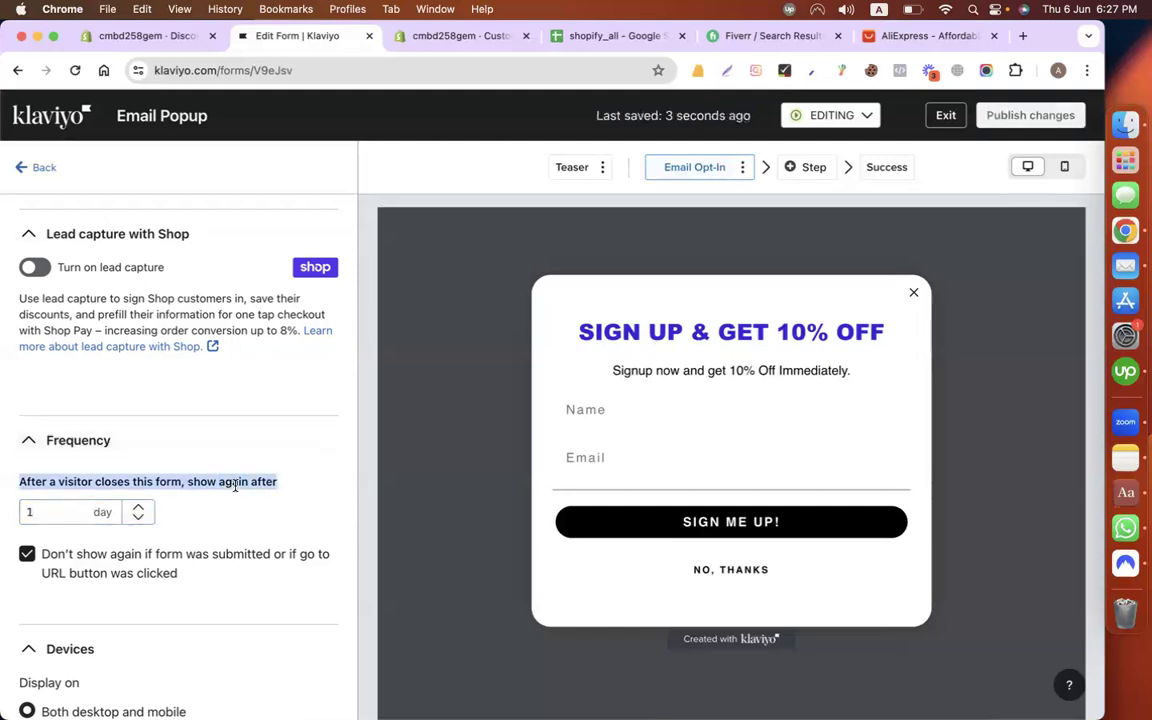
Step: Publish the Email Popup changes so the form goes Live, then return to Shopify
{"action": "scroll", "coordinate": [235, 484], "scroll_direction": "down", "scroll_amount": 4}
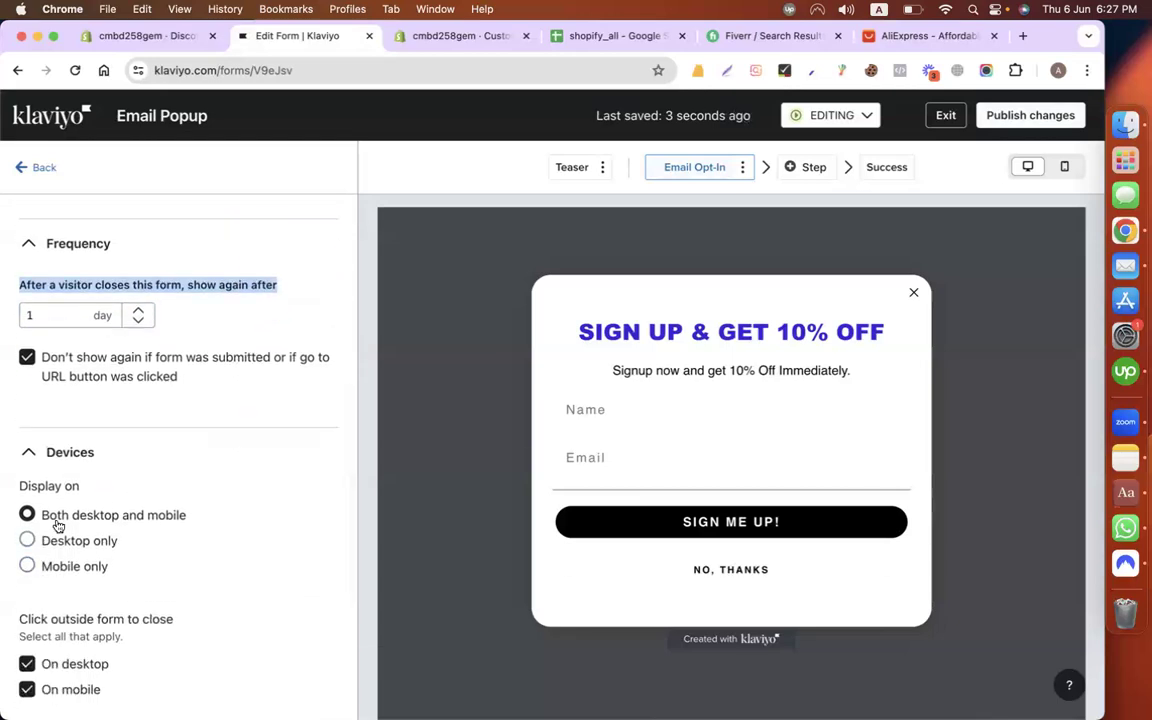
{"action": "scroll", "coordinate": [240, 410], "scroll_direction": "up", "scroll_amount": 9}
{"action": "left_click", "coordinate": [1030, 113]}
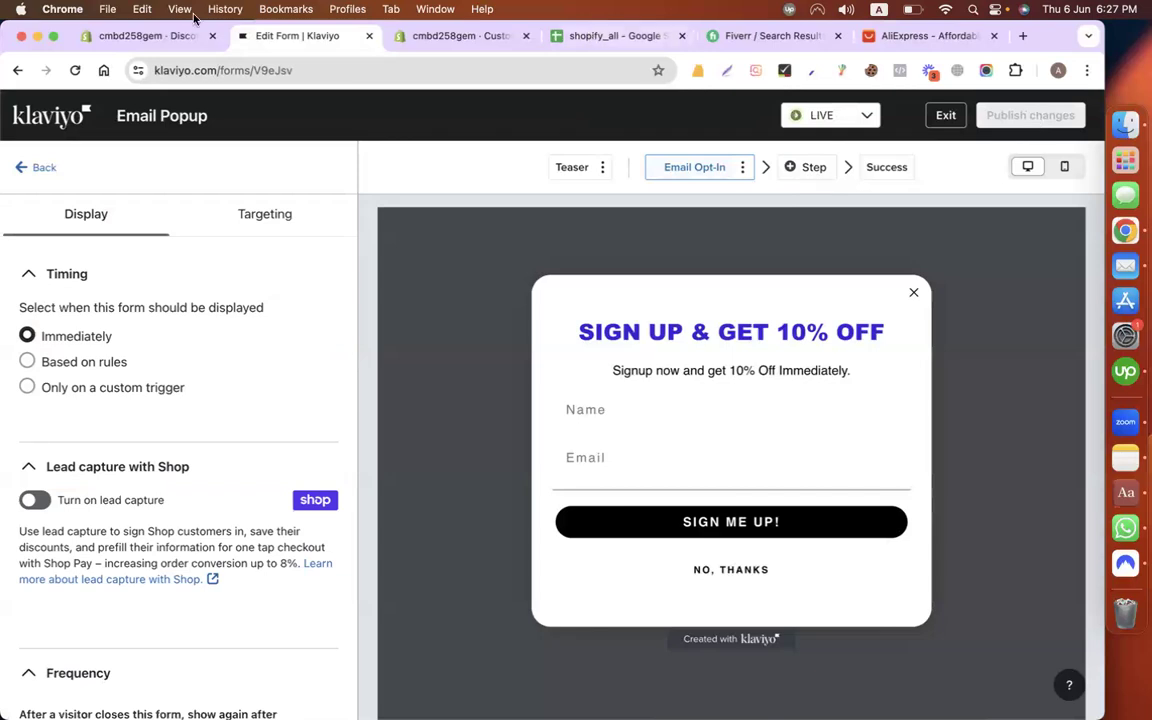
{"action": "left_click", "coordinate": [135, 38]}
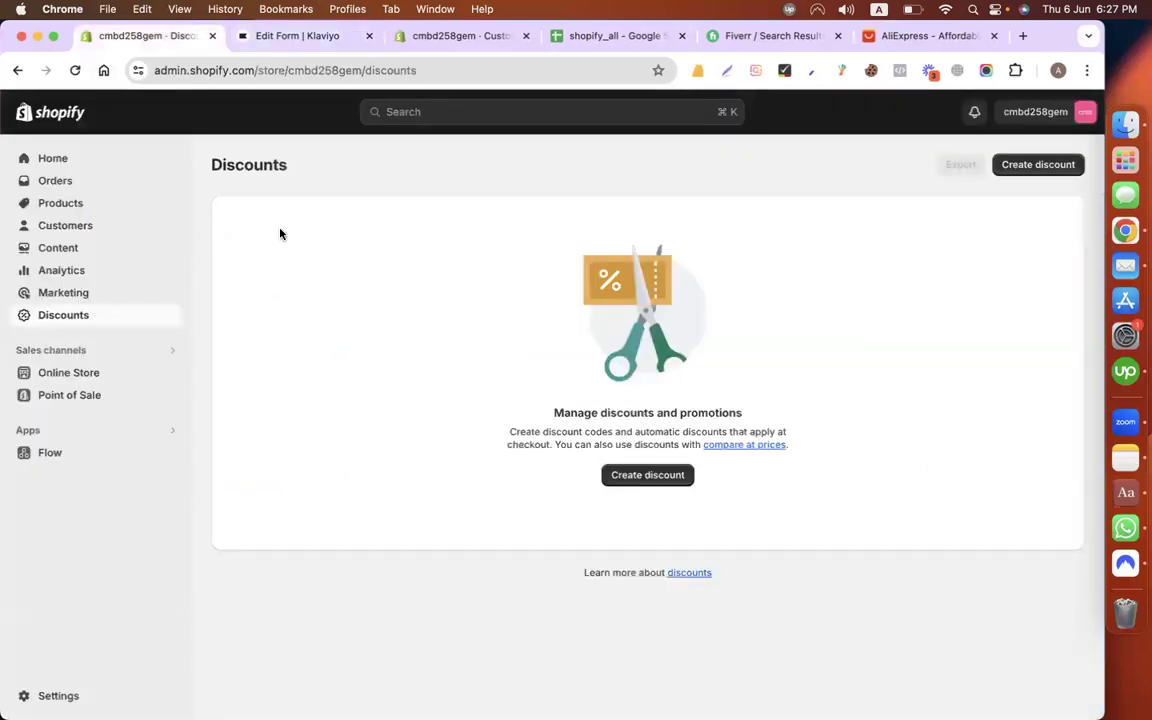
Step: View the storefront in a new tab and start filling the SIGN UP & GET 10% OFF popup
{"action": "left_click", "coordinate": [171, 374]}
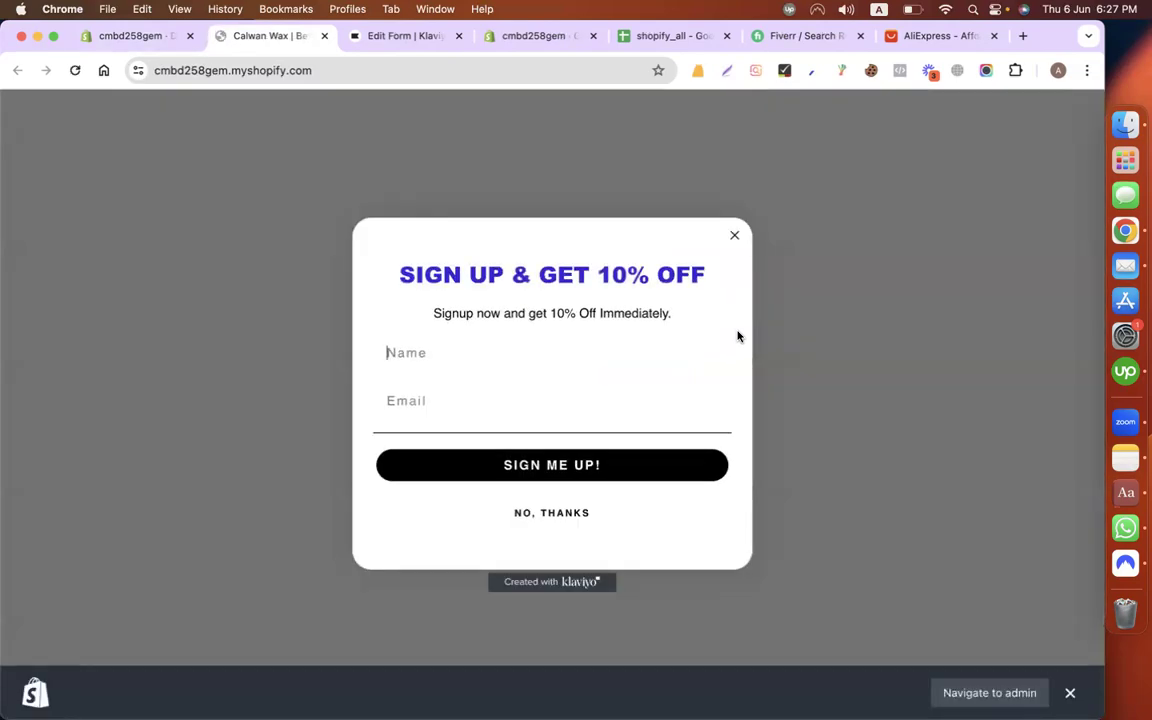
{"action": "left_click", "coordinate": [406, 365]}
Step: Sign up with a test name and e-mail address, then copy the 10% off coupon code
{"action": "type", "text": "minhaz"}
{"action": "left_click", "coordinate": [411, 402]}
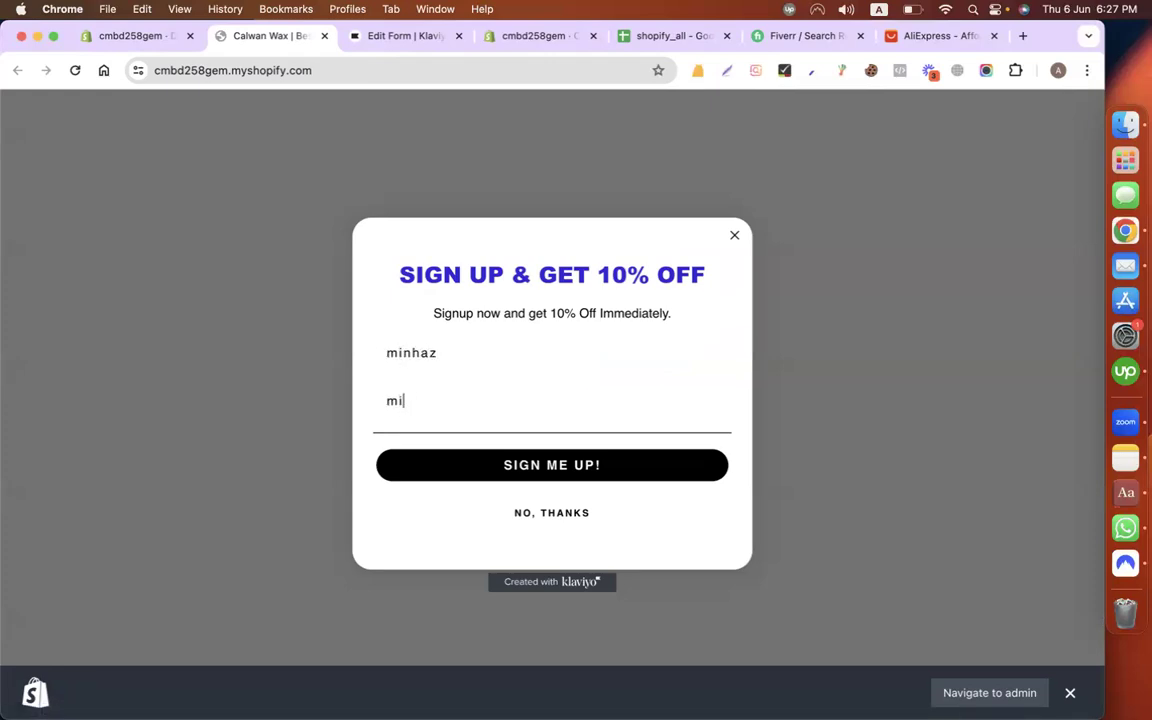
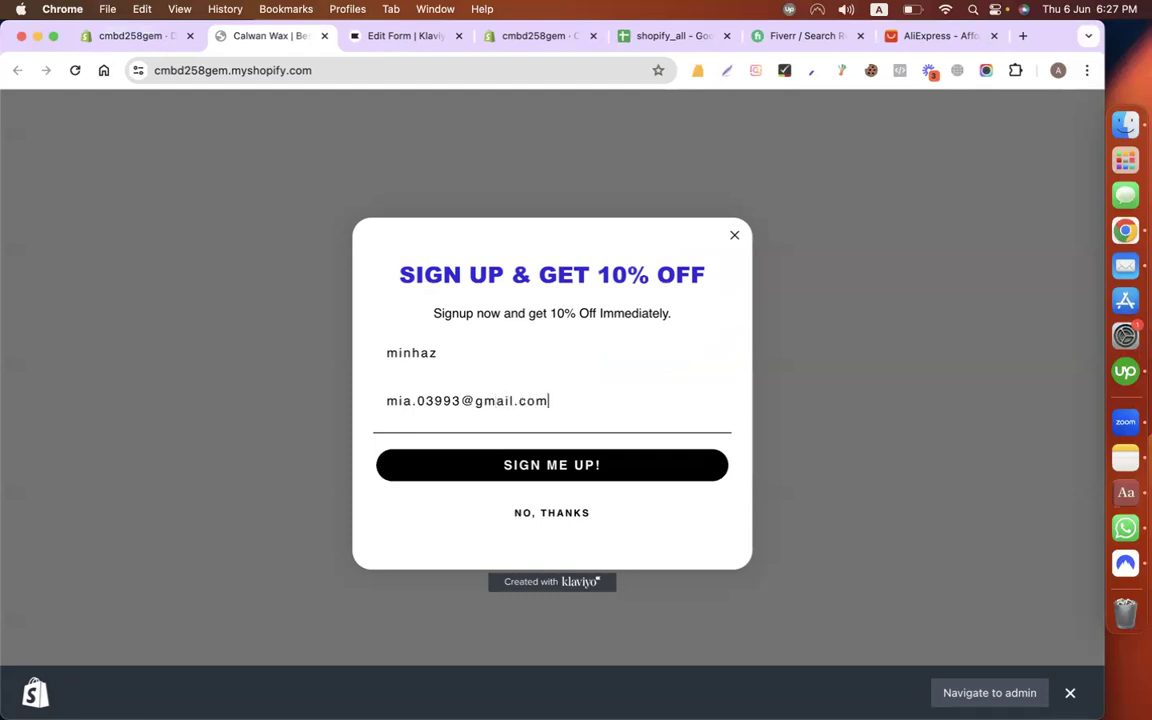
{"action": "left_click", "coordinate": [476, 461]}
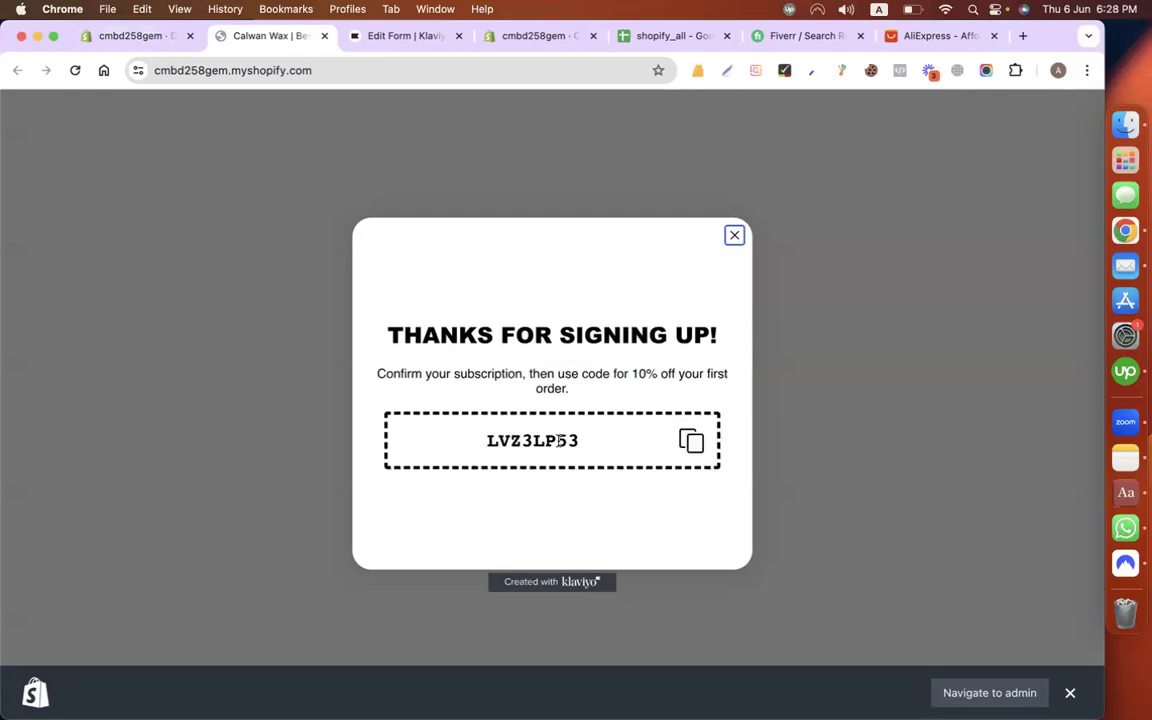
{"action": "left_click", "coordinate": [560, 441]}
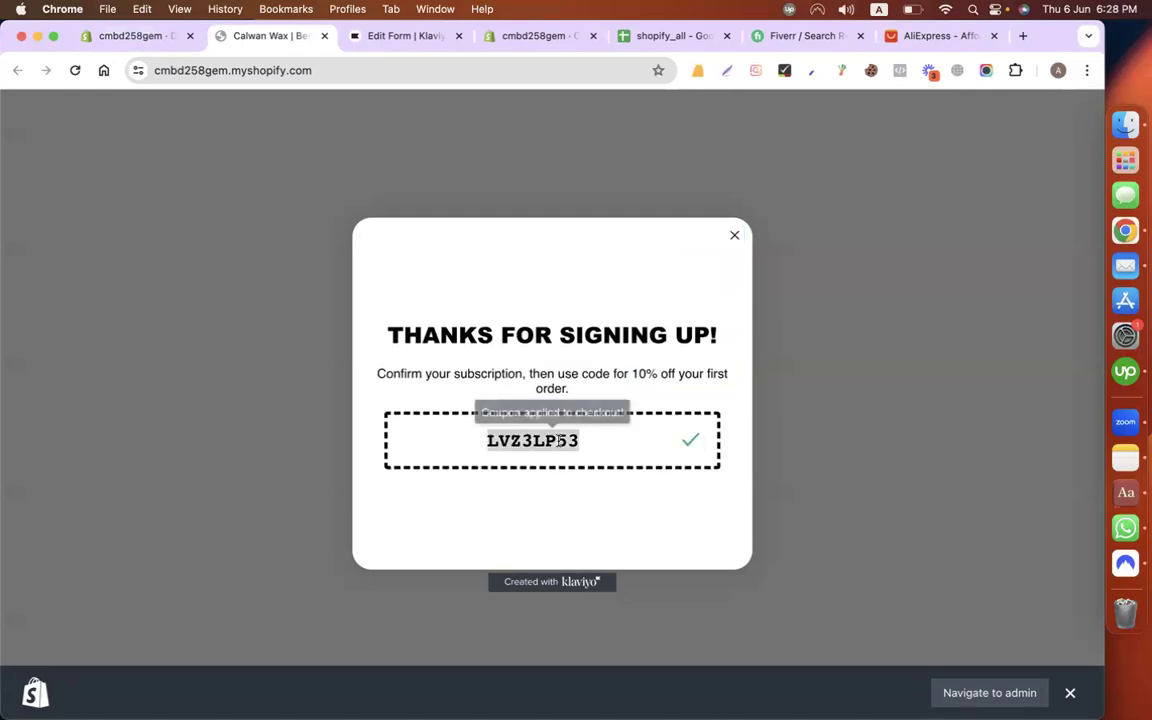
{"action": "left_click", "coordinate": [146, 38]}
Step: Reload Discounts and open EIDOFFER to inspect its discount code
{"action": "left_click", "coordinate": [75, 70]}
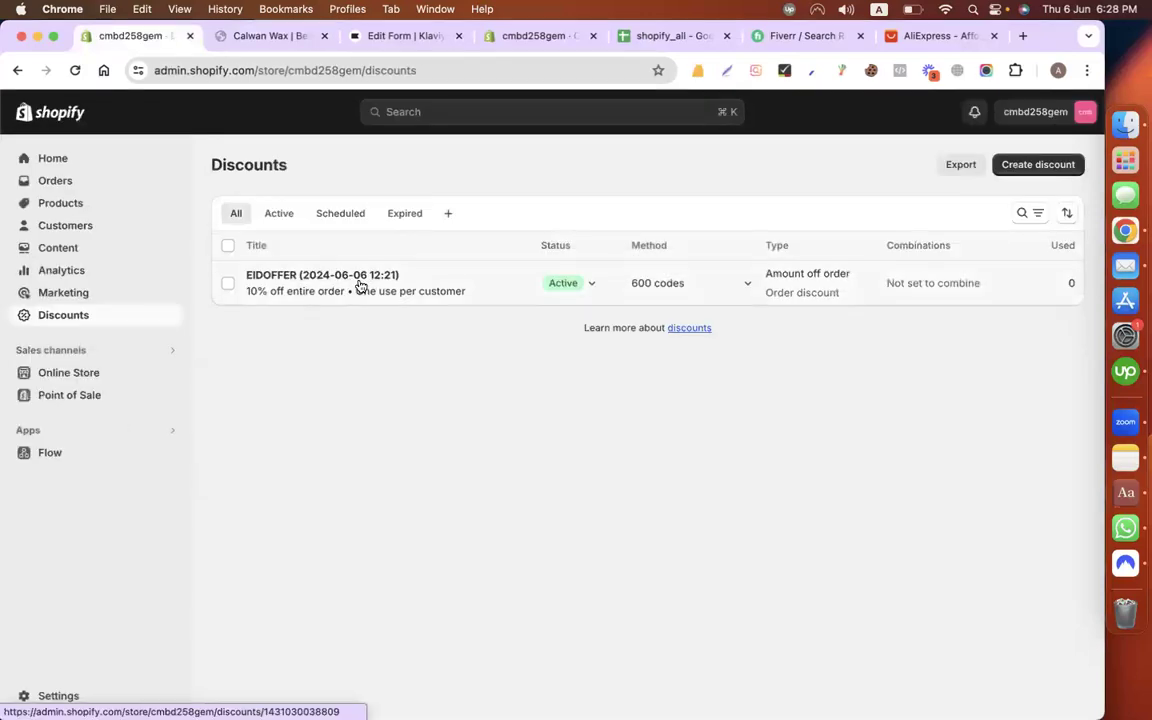
{"action": "left_click", "coordinate": [369, 284]}
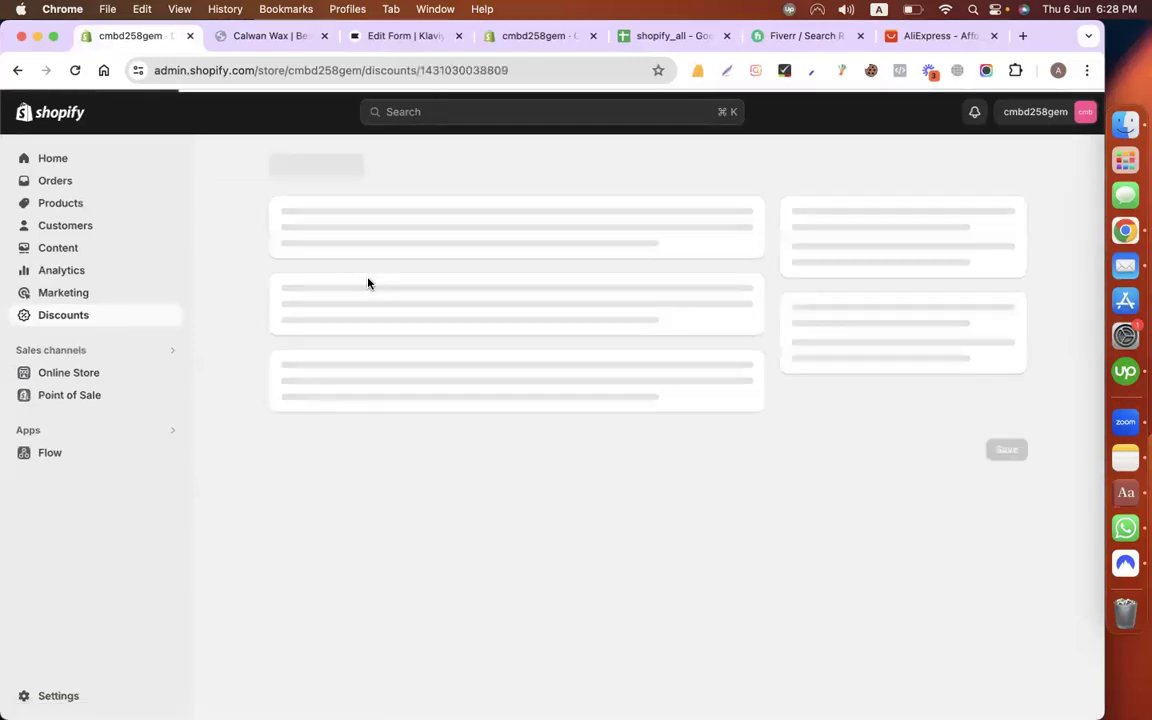
{"action": "scroll", "coordinate": [314, 418], "scroll_direction": "down", "scroll_amount": 3}
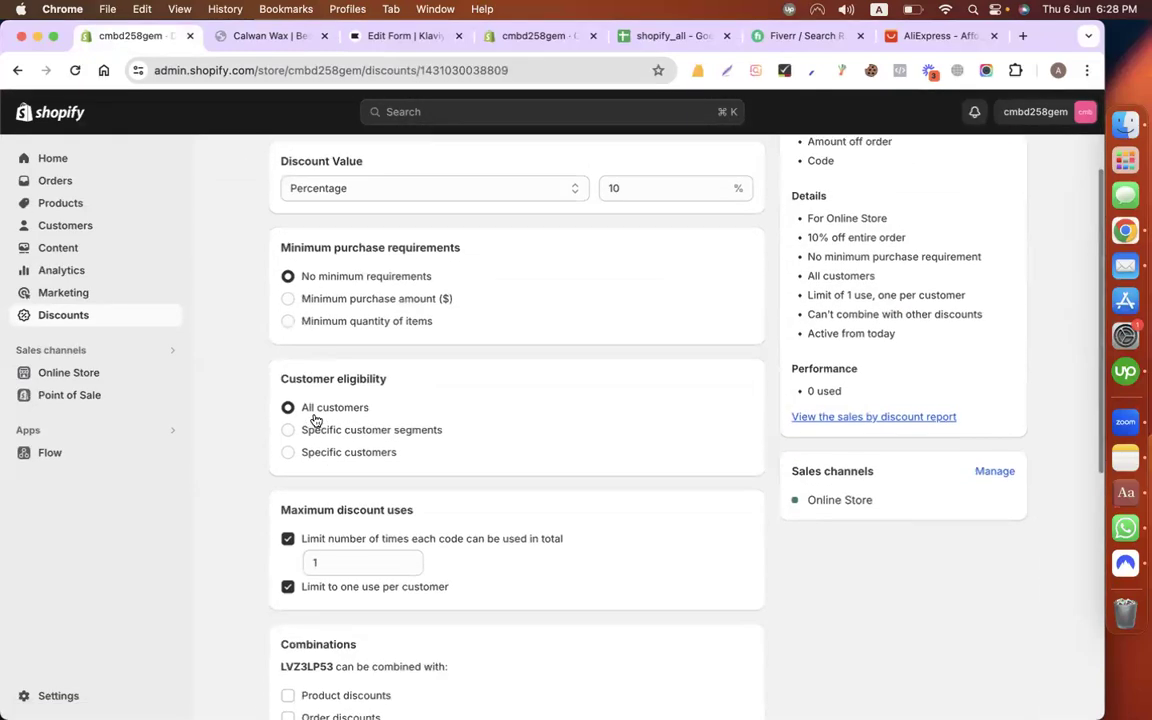
{"action": "scroll", "coordinate": [320, 450], "scroll_direction": "down", "scroll_amount": 2}
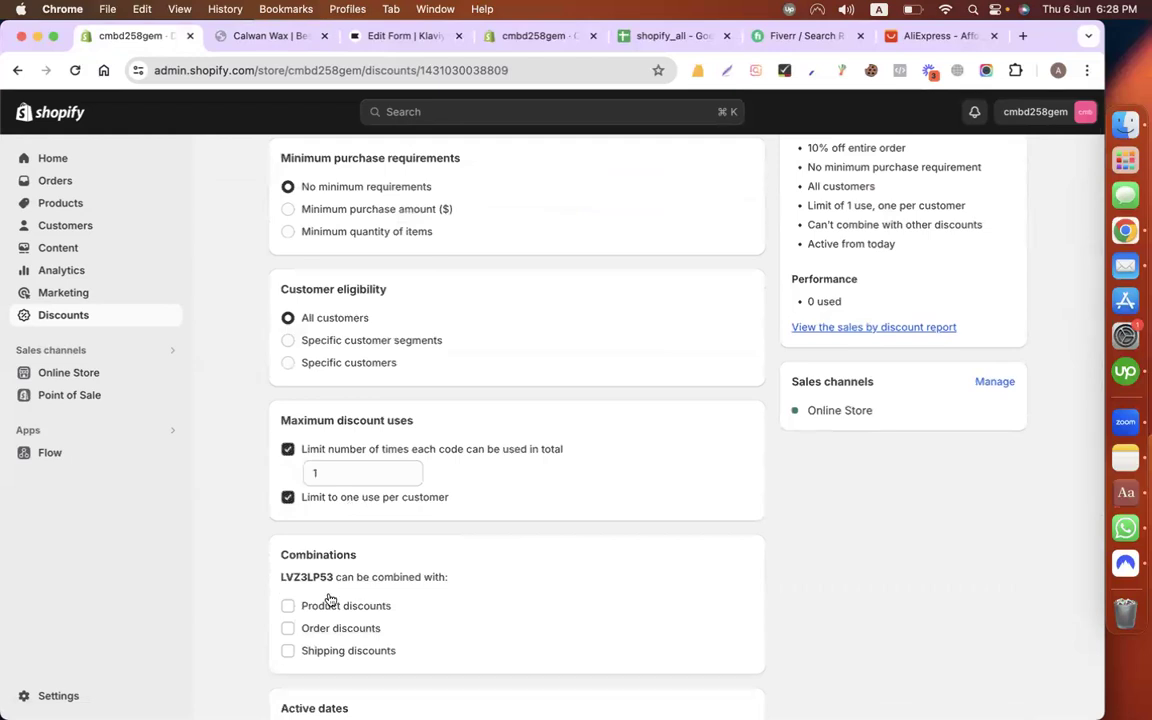
{"action": "scroll", "coordinate": [318, 570], "scroll_direction": "down", "scroll_amount": 2}
{"action": "double_click", "coordinate": [285, 493]}
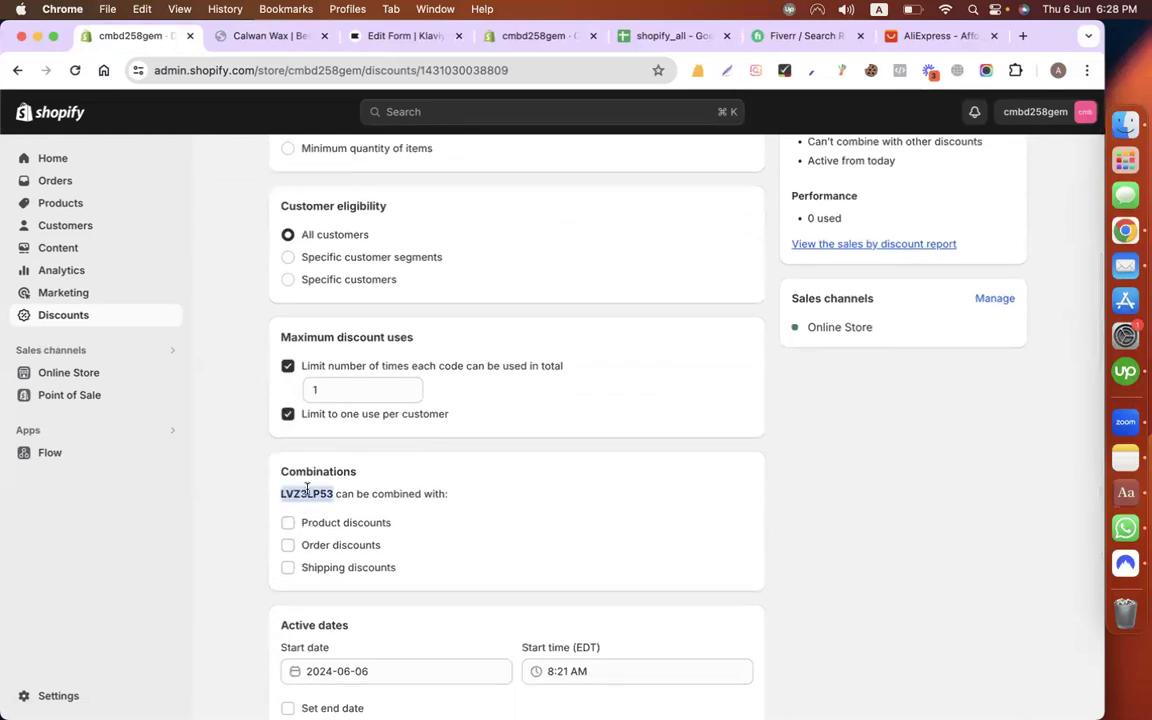
Step: Compare with the storefront coupon, copy it again, close the popup and return to Discounts
{"action": "left_click", "coordinate": [255, 40]}
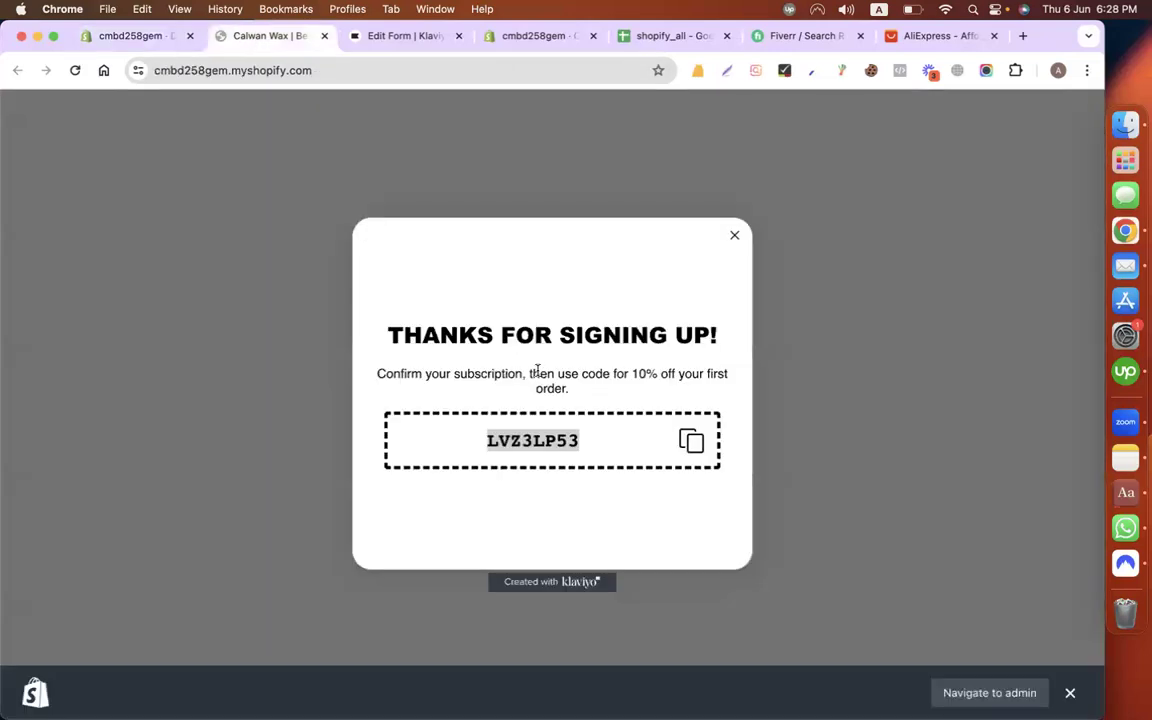
{"action": "left_click", "coordinate": [143, 40]}
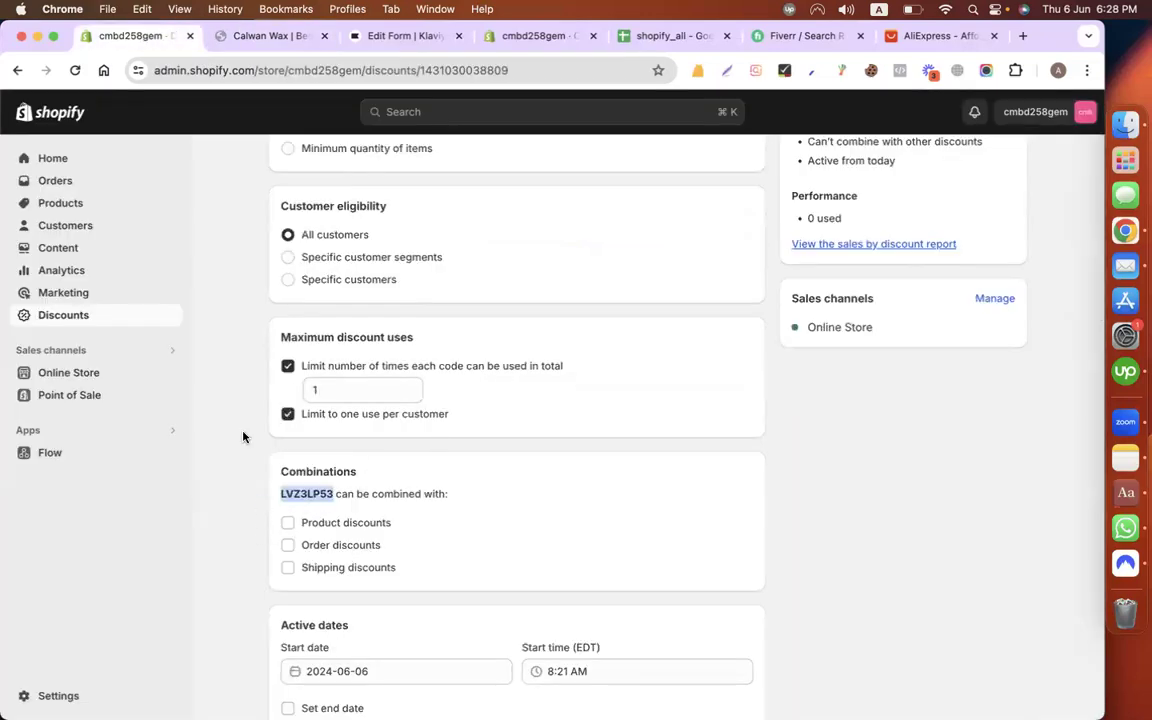
{"action": "scroll", "coordinate": [244, 437], "scroll_direction": "up", "scroll_amount": 5}
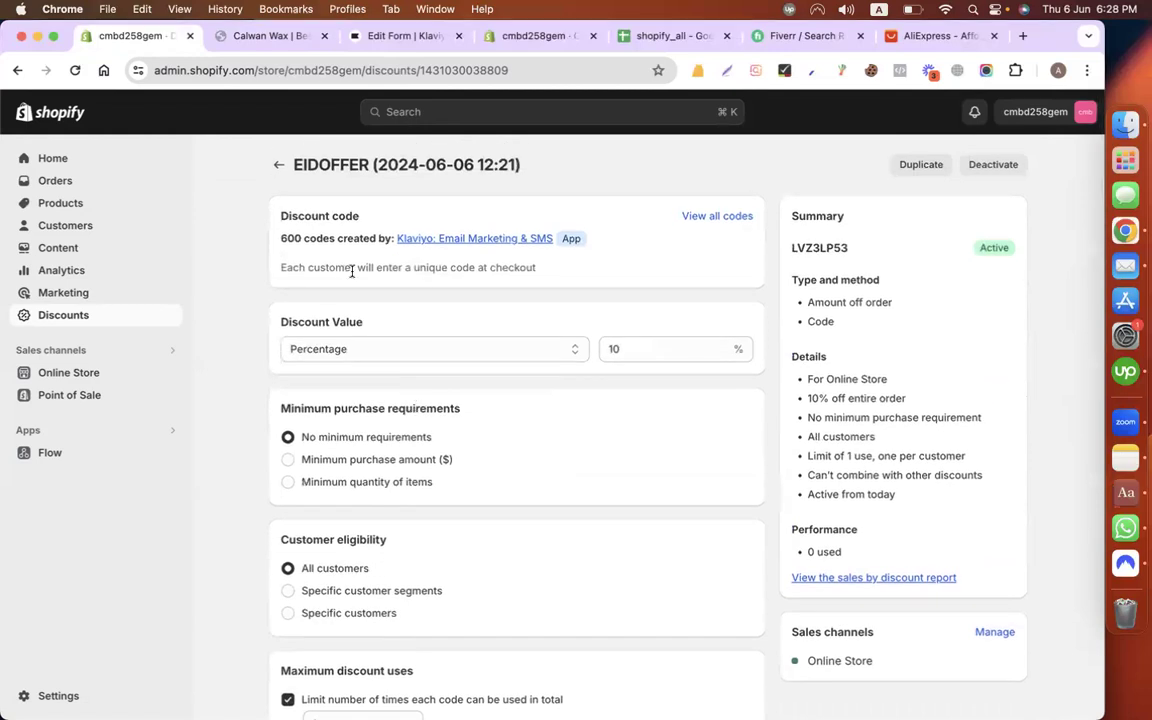
{"action": "left_click", "coordinate": [279, 166]}
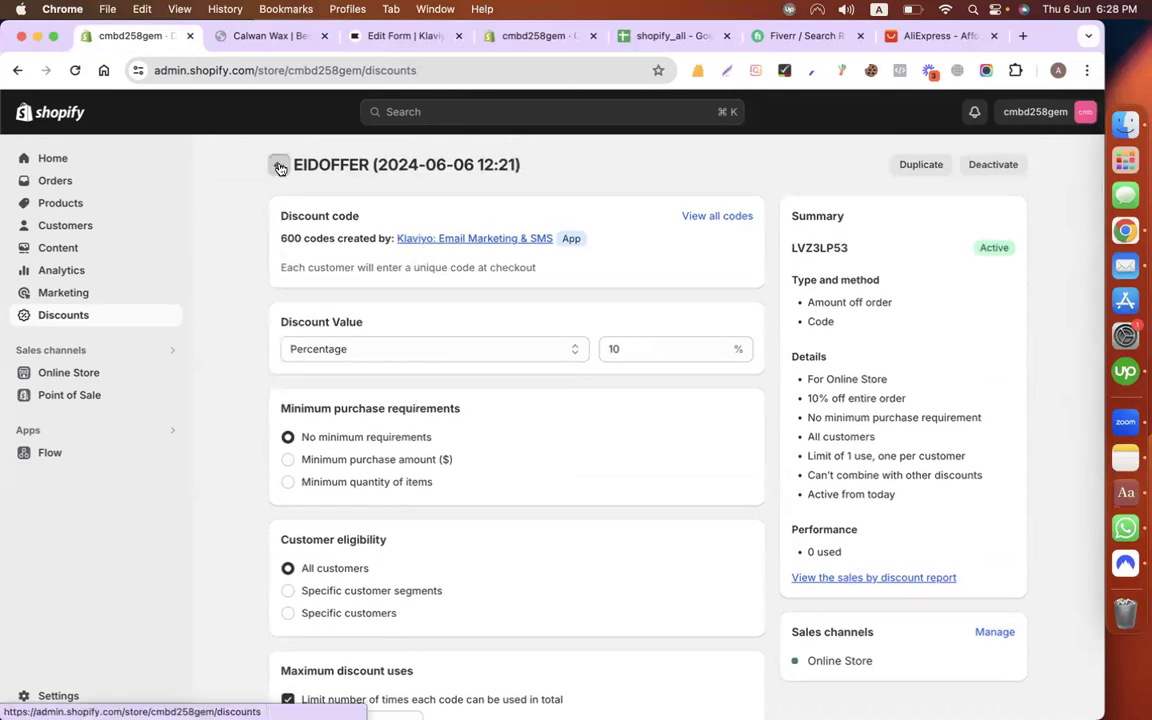
{"action": "left_click", "coordinate": [262, 40]}
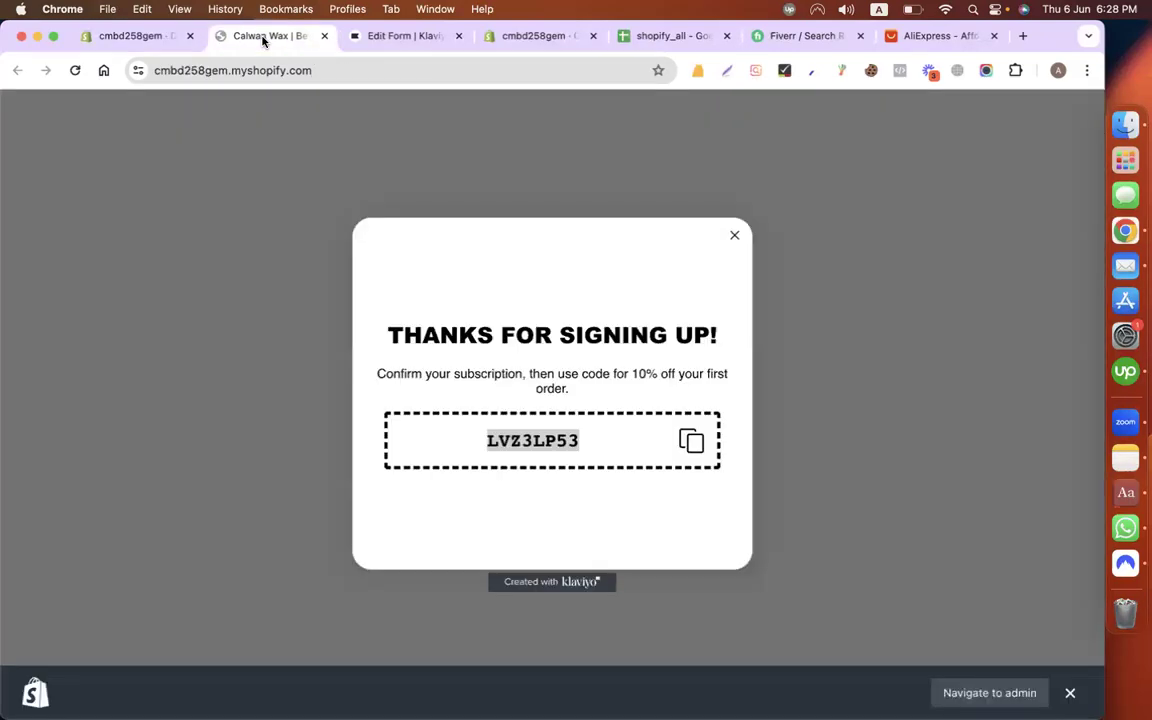
{"action": "left_click", "coordinate": [533, 440]}
{"action": "left_click", "coordinate": [733, 238]}
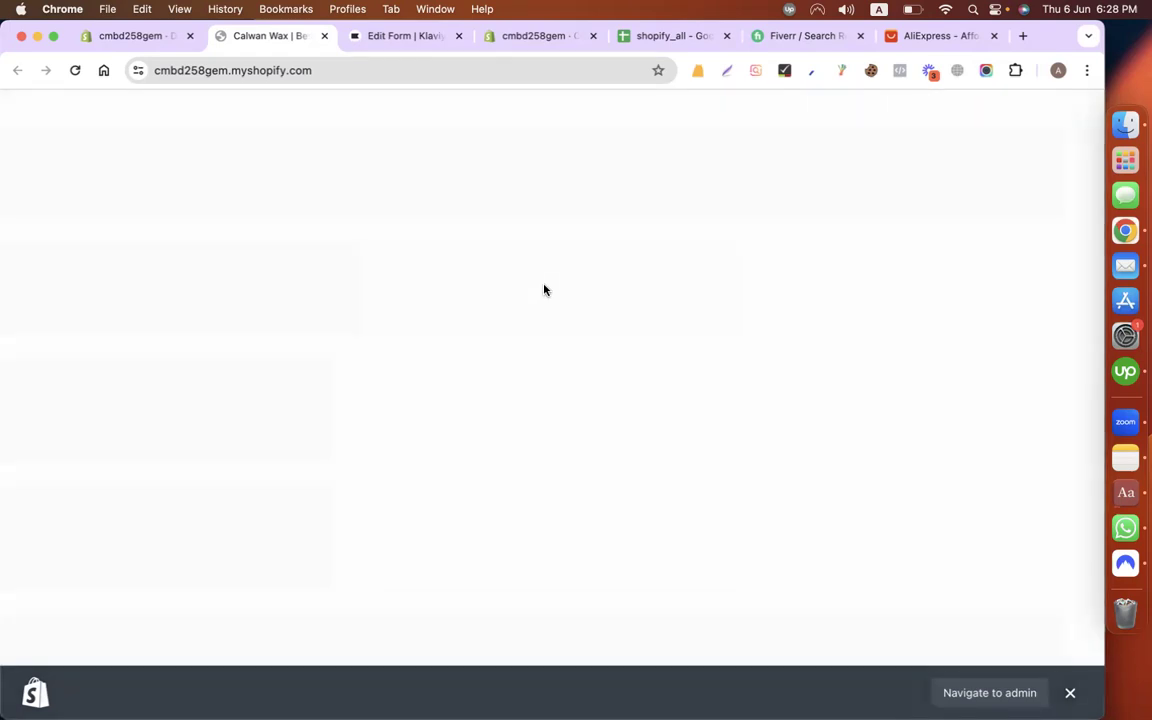
{"action": "left_click", "coordinate": [116, 36]}
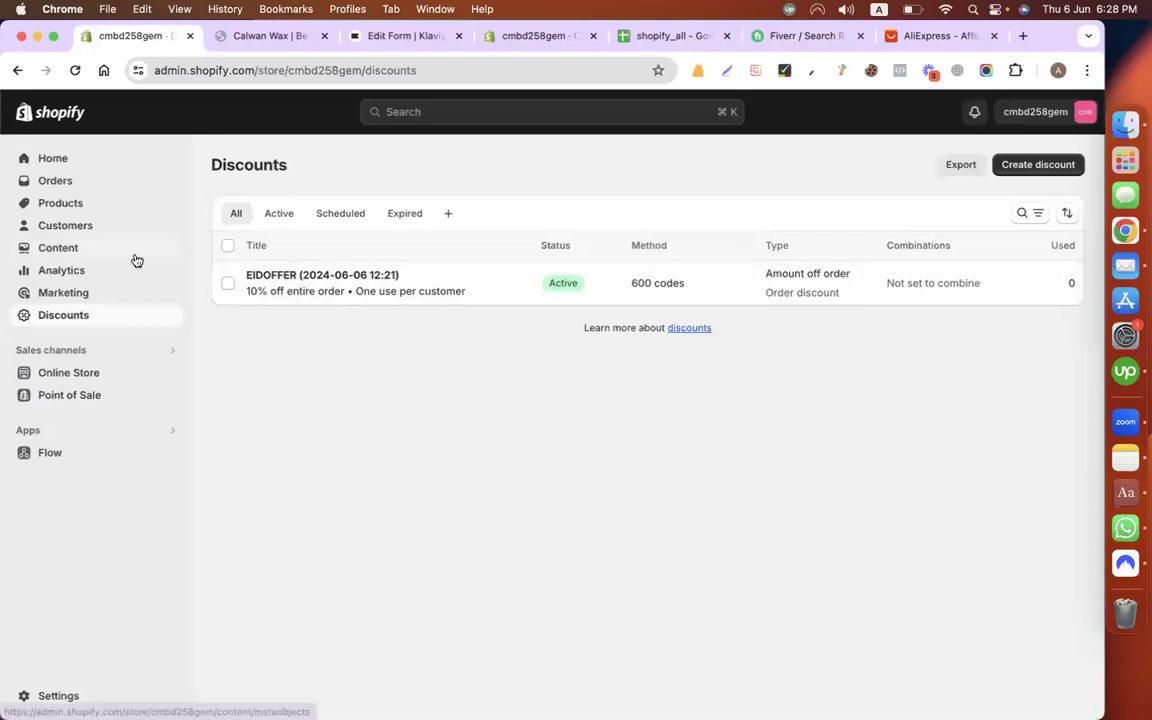
Step: Preview PEAK CHOCOLATE in the online store and add it to the cart
{"action": "left_click", "coordinate": [75, 203]}
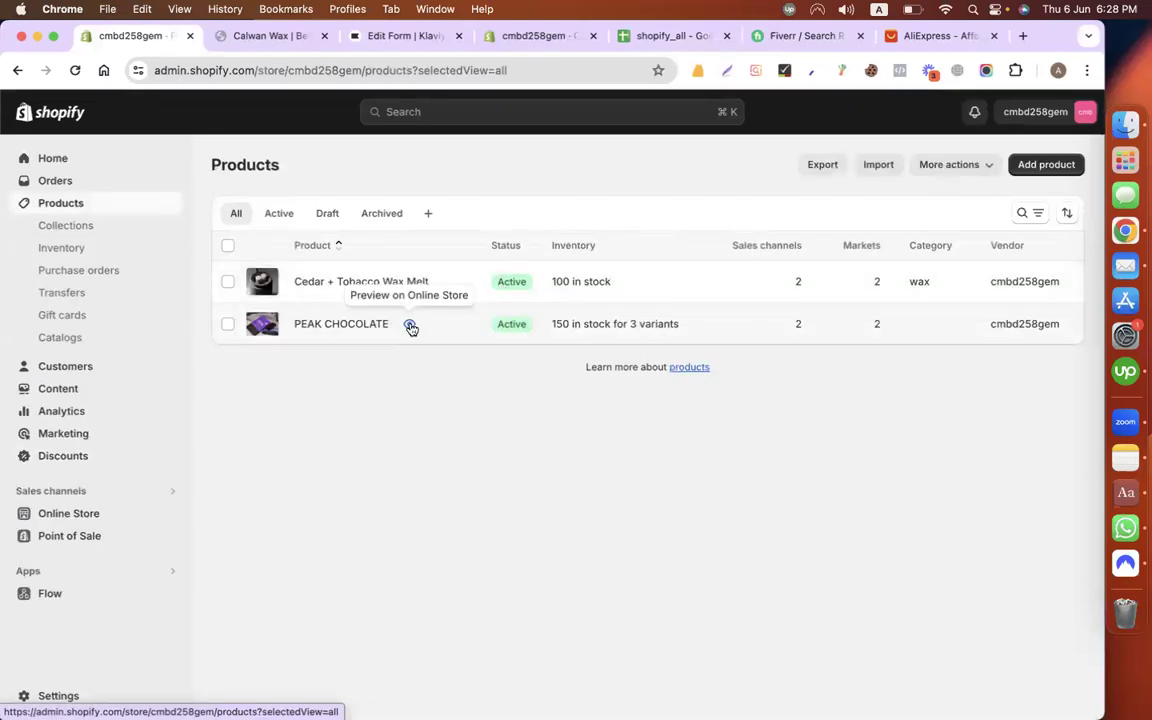
{"action": "left_click", "coordinate": [410, 326]}
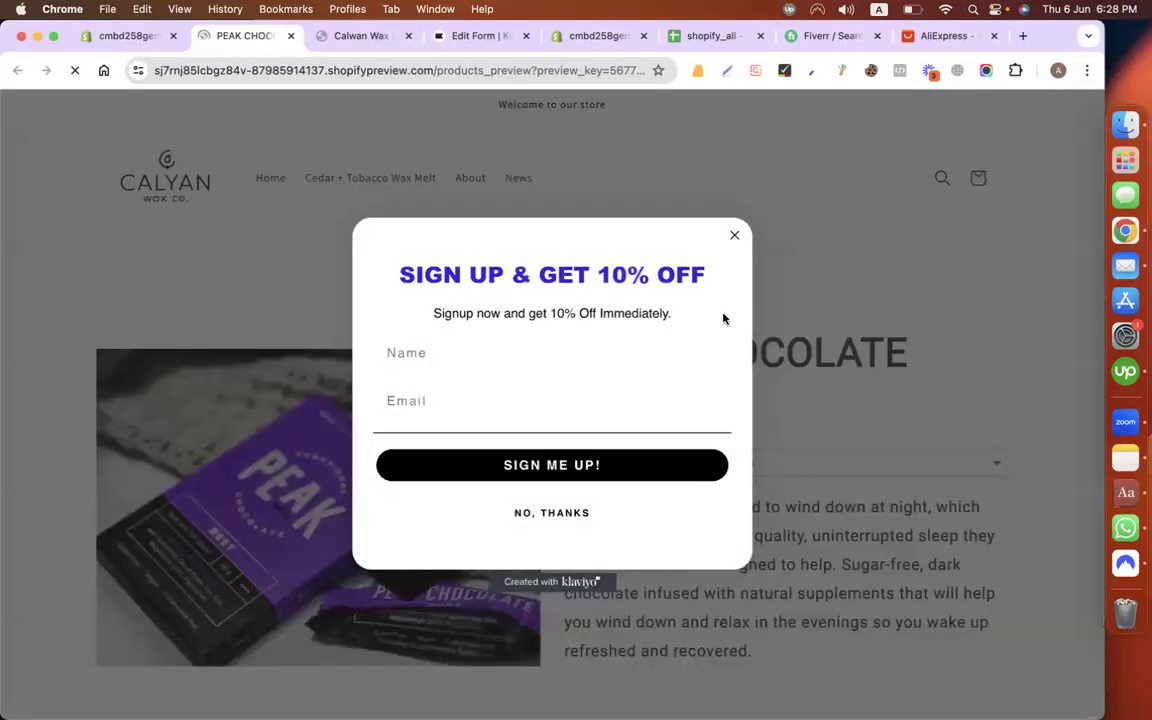
{"action": "left_click", "coordinate": [734, 235]}
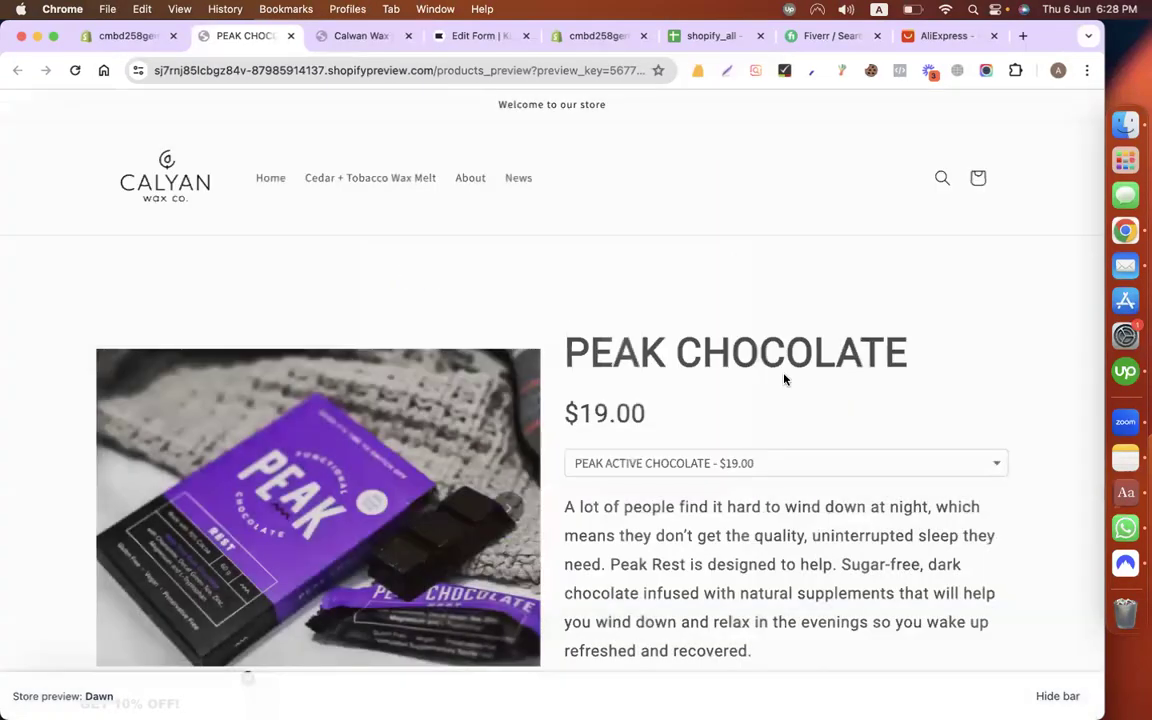
{"action": "scroll", "coordinate": [784, 378], "scroll_direction": "down", "scroll_amount": 5}
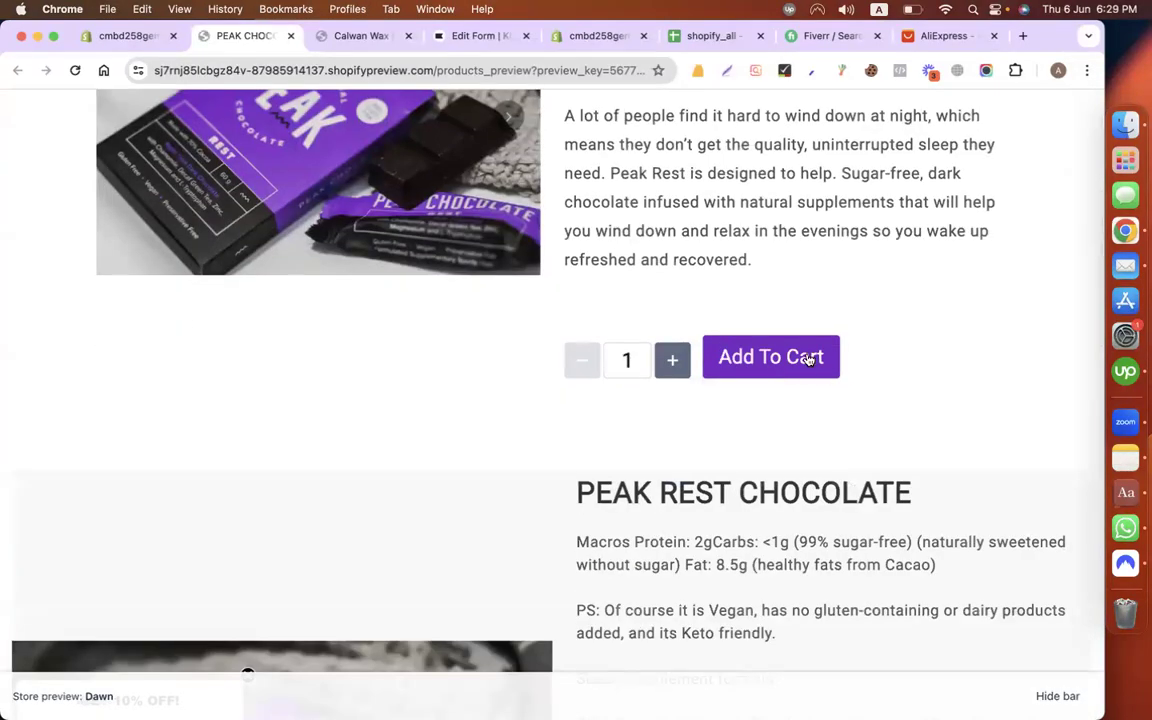
{"action": "left_click", "coordinate": [810, 357]}
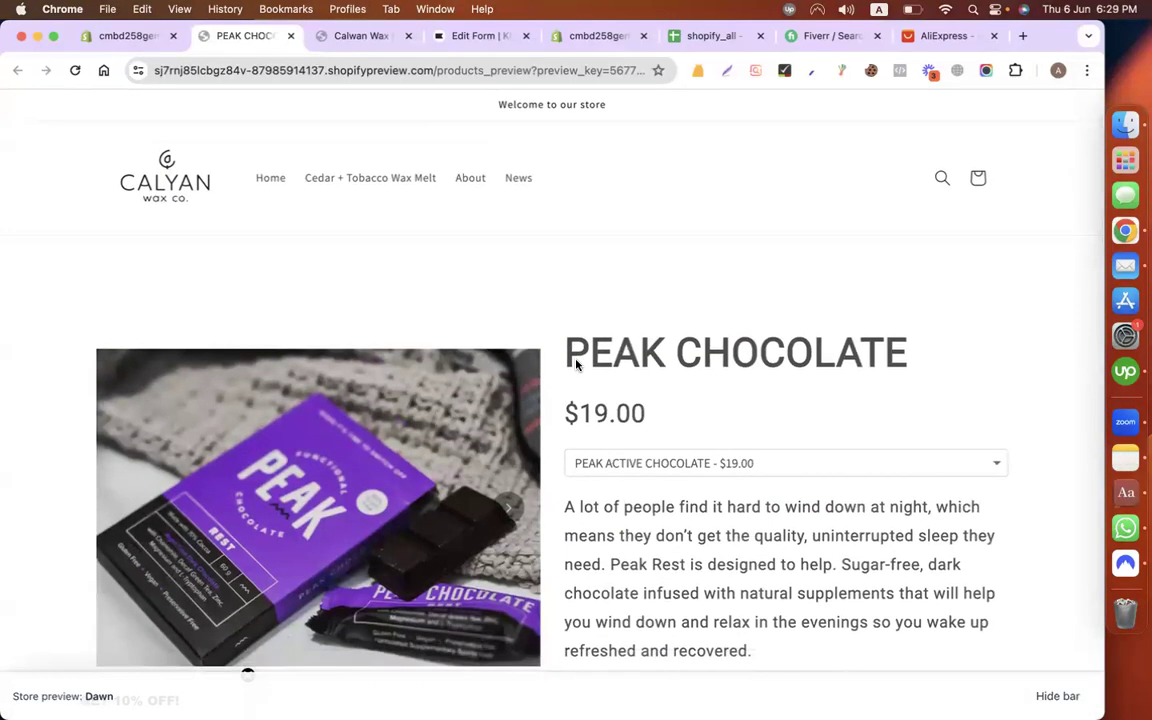
Step: Open the cart, attempt checkout, and note the checkout-unavailable message before going back
{"action": "scroll", "coordinate": [784, 427], "scroll_direction": "down", "scroll_amount": 6}
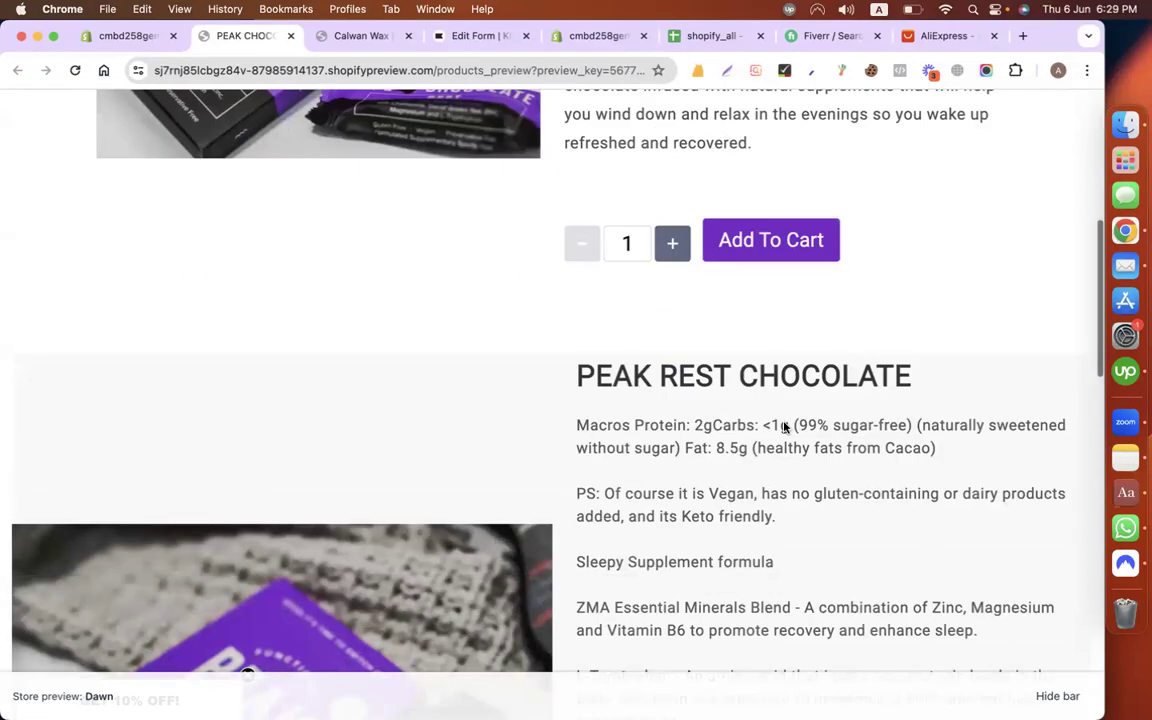
{"action": "scroll", "coordinate": [752, 462], "scroll_direction": "down", "scroll_amount": 12}
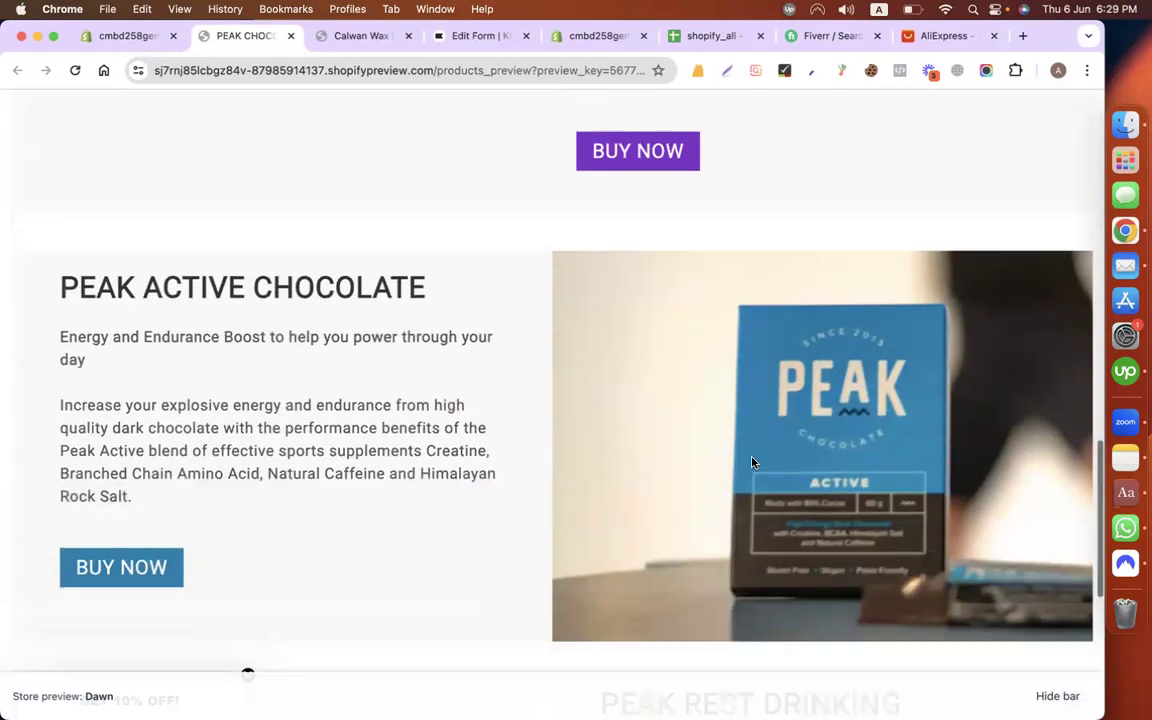
{"action": "scroll", "coordinate": [752, 462], "scroll_direction": "up", "scroll_amount": 15}
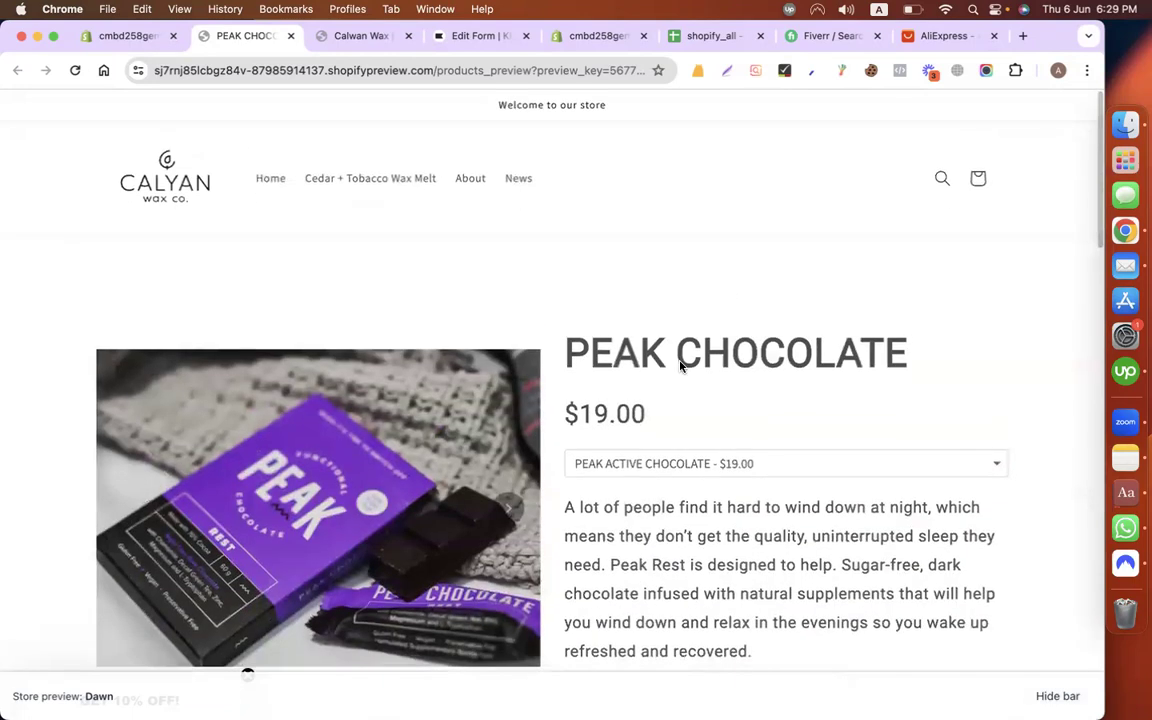
{"action": "left_click", "coordinate": [978, 178]}
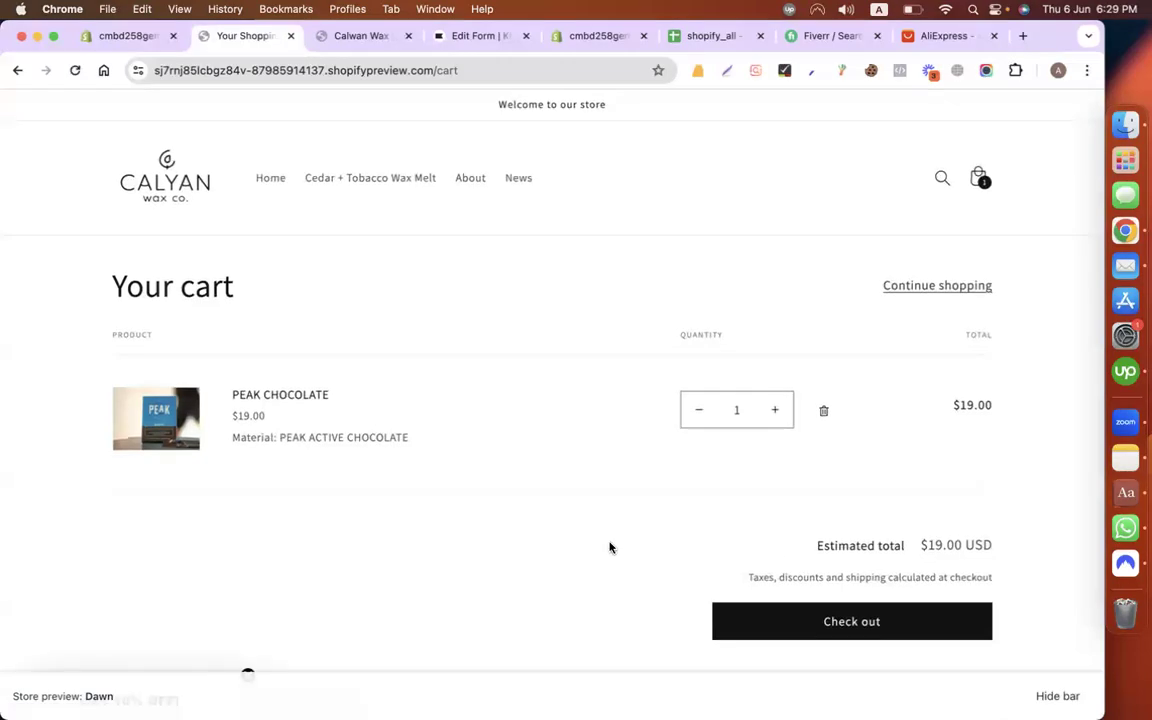
{"action": "left_click", "coordinate": [815, 622]}
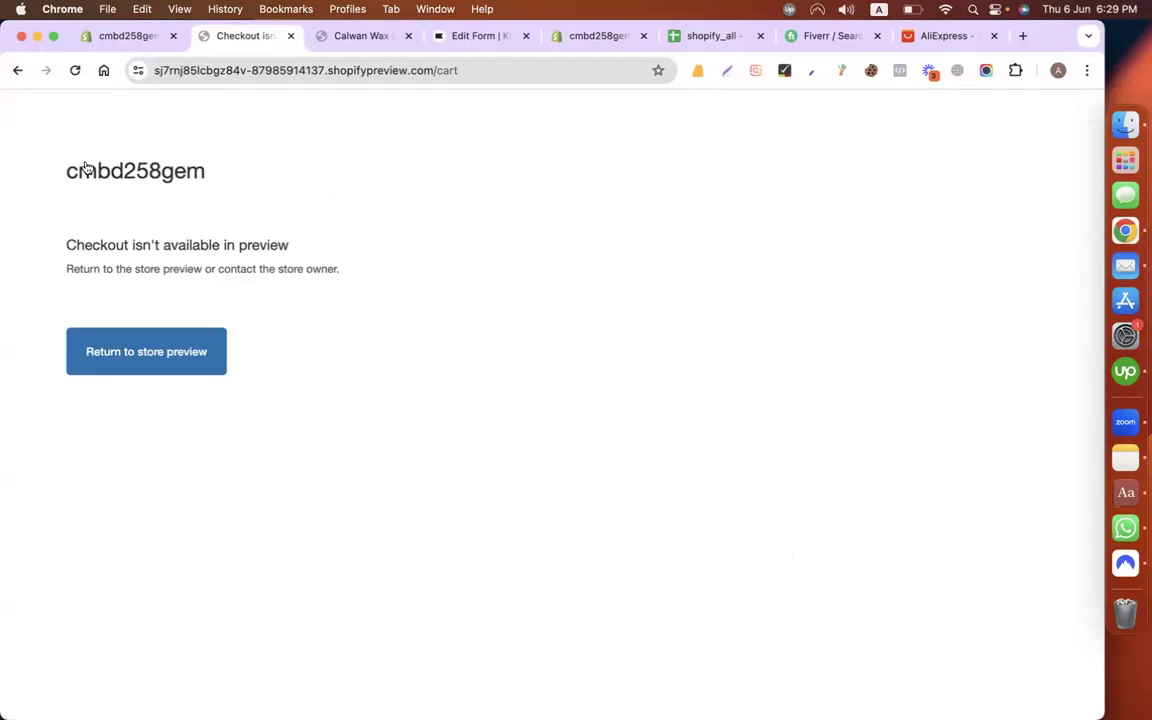
{"action": "left_click_drag", "start_coordinate": [64, 246], "coordinate": [290, 245]}
{"action": "left_click", "coordinate": [18, 70]}
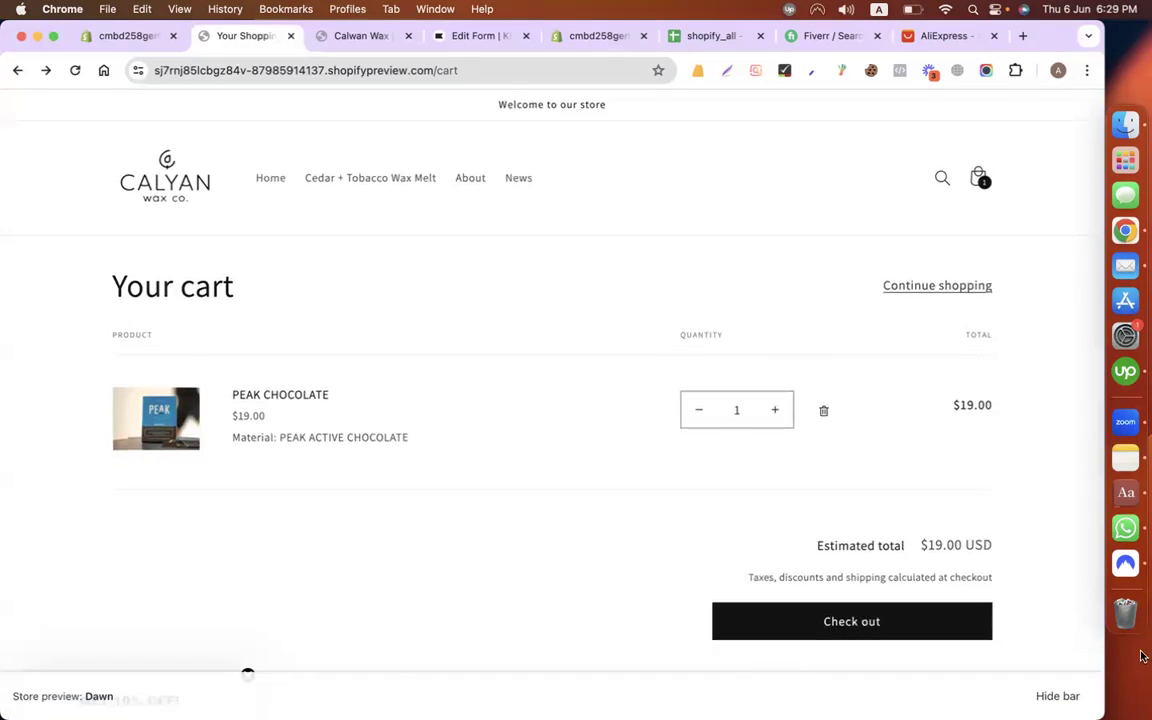
Step: Hide the preview bar, retry checkout from the cart, then return to the admin Products list
{"action": "left_click", "coordinate": [1060, 695]}
{"action": "left_click", "coordinate": [155, 701]}
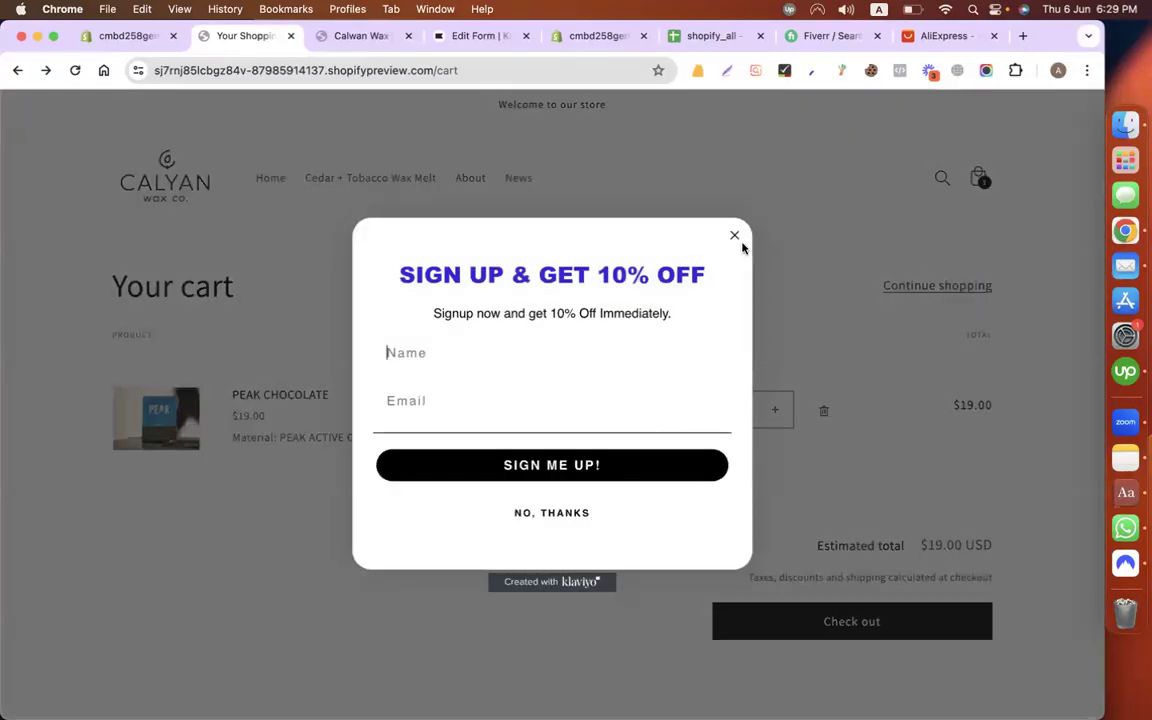
{"action": "left_click", "coordinate": [735, 237]}
{"action": "left_click", "coordinate": [849, 620]}
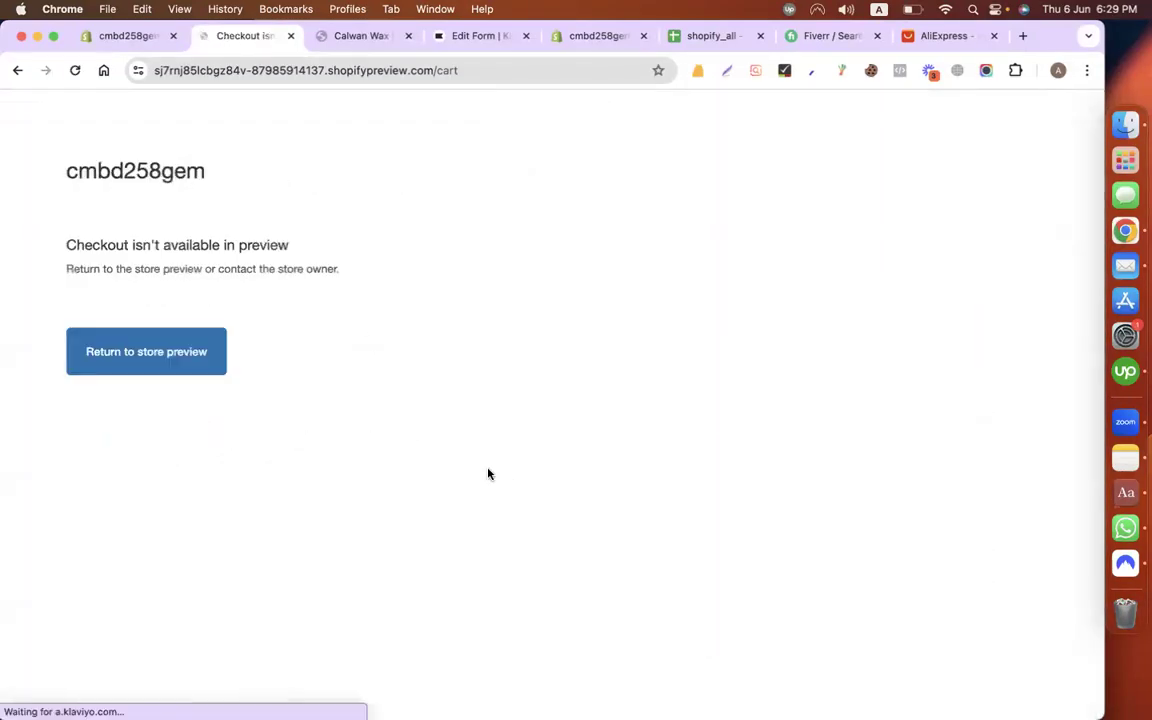
{"action": "left_click", "coordinate": [17, 70]}
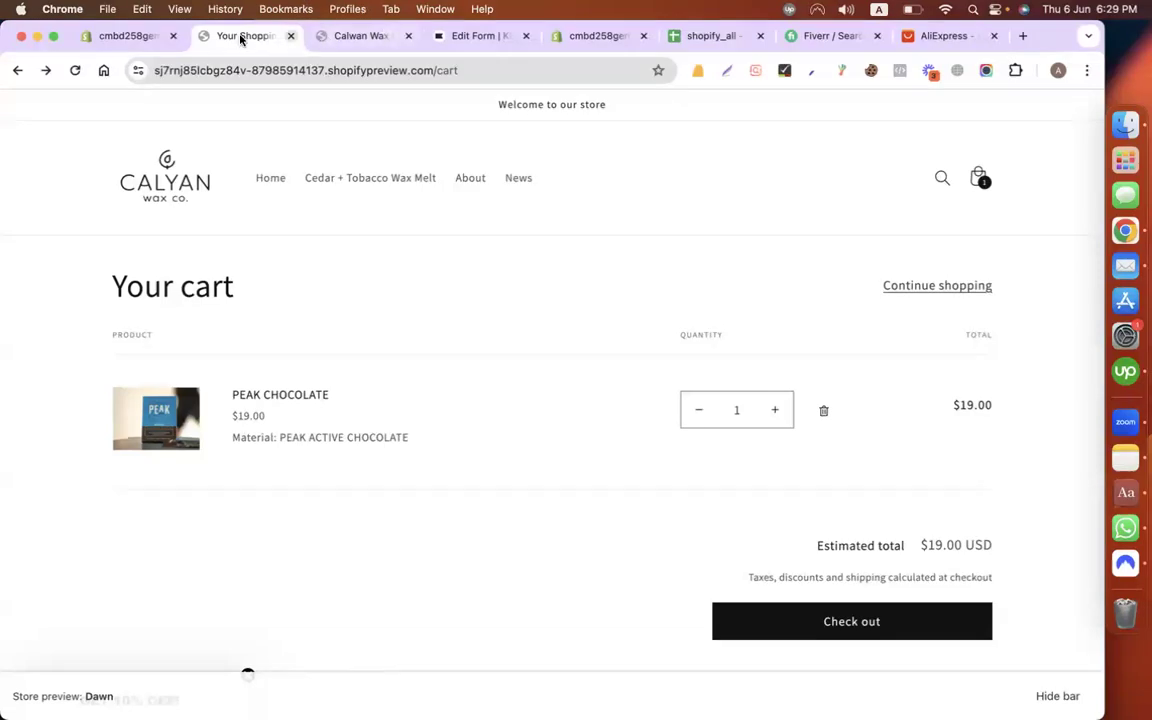
{"action": "left_click", "coordinate": [132, 36]}
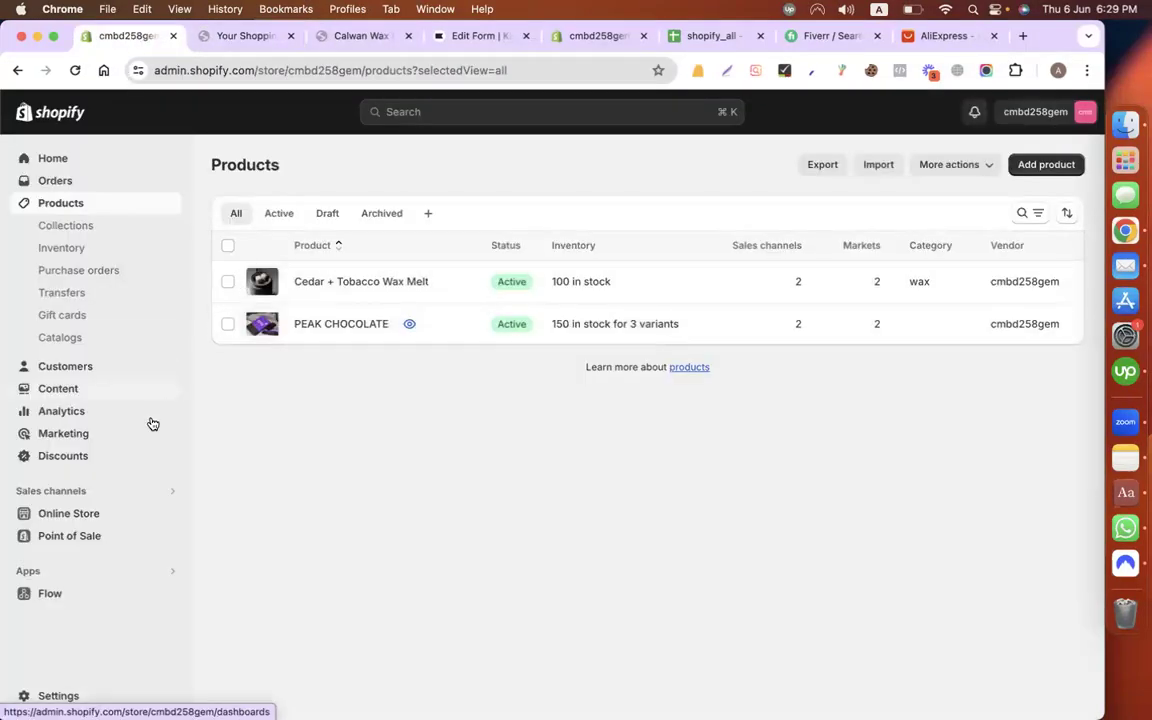
Step: Exit the Klaviyo Email Popup editor to the Sign-up forms list showing 1 submission
{"action": "left_click", "coordinate": [100, 458]}
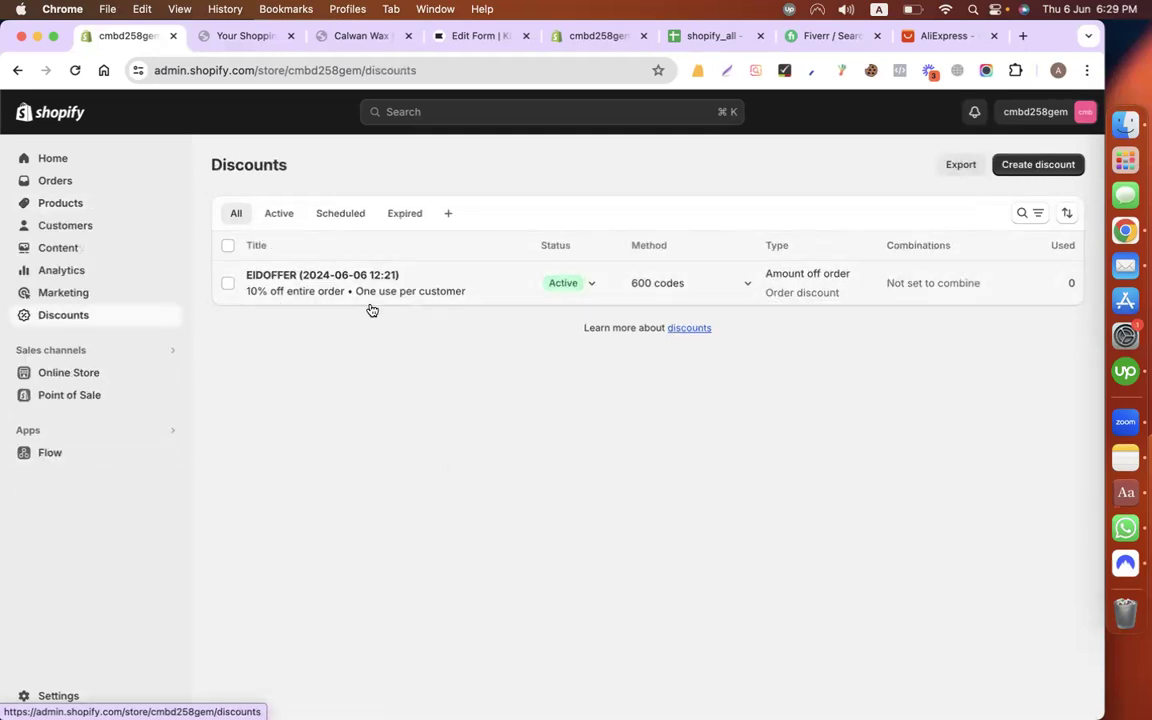
{"action": "left_click", "coordinate": [455, 37]}
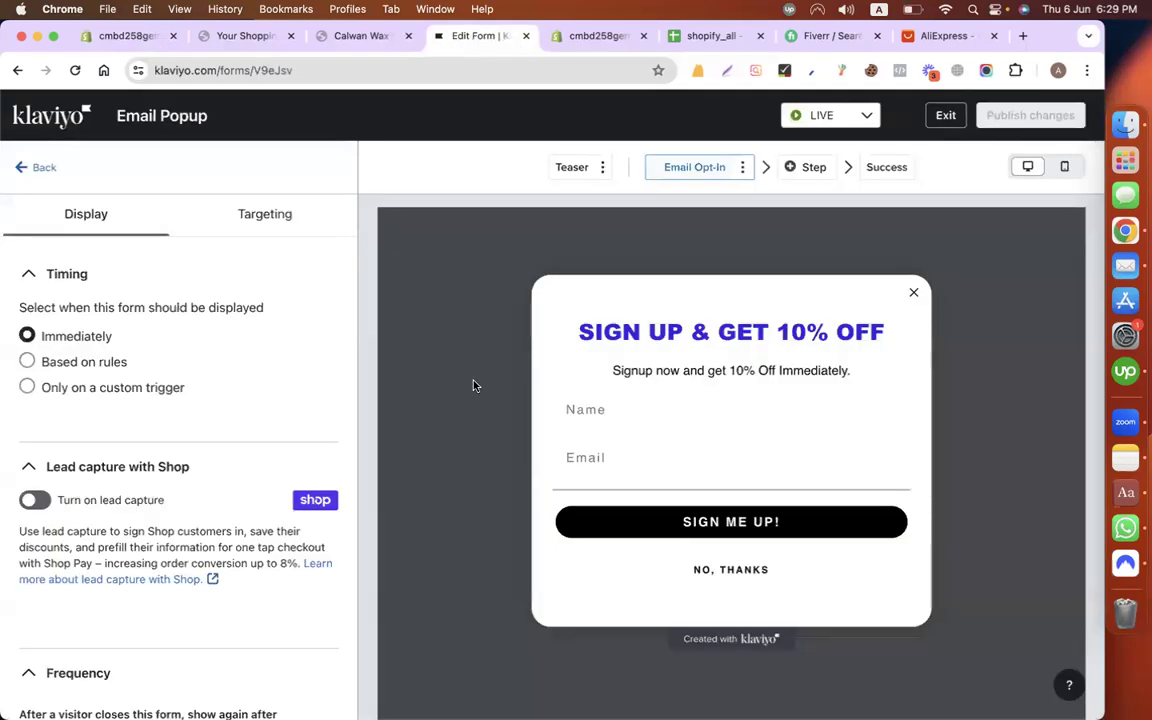
{"action": "left_click", "coordinate": [942, 116]}
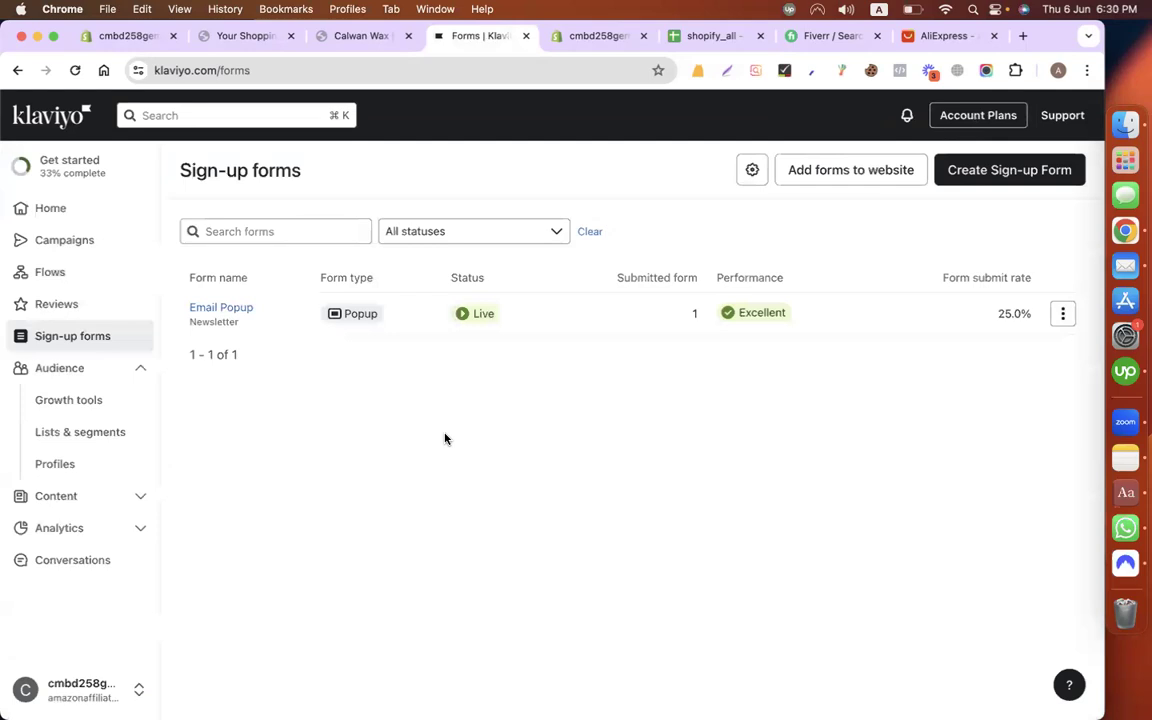
Step: Open the Newsletter list from Lists & segments
{"action": "left_click", "coordinate": [68, 433]}
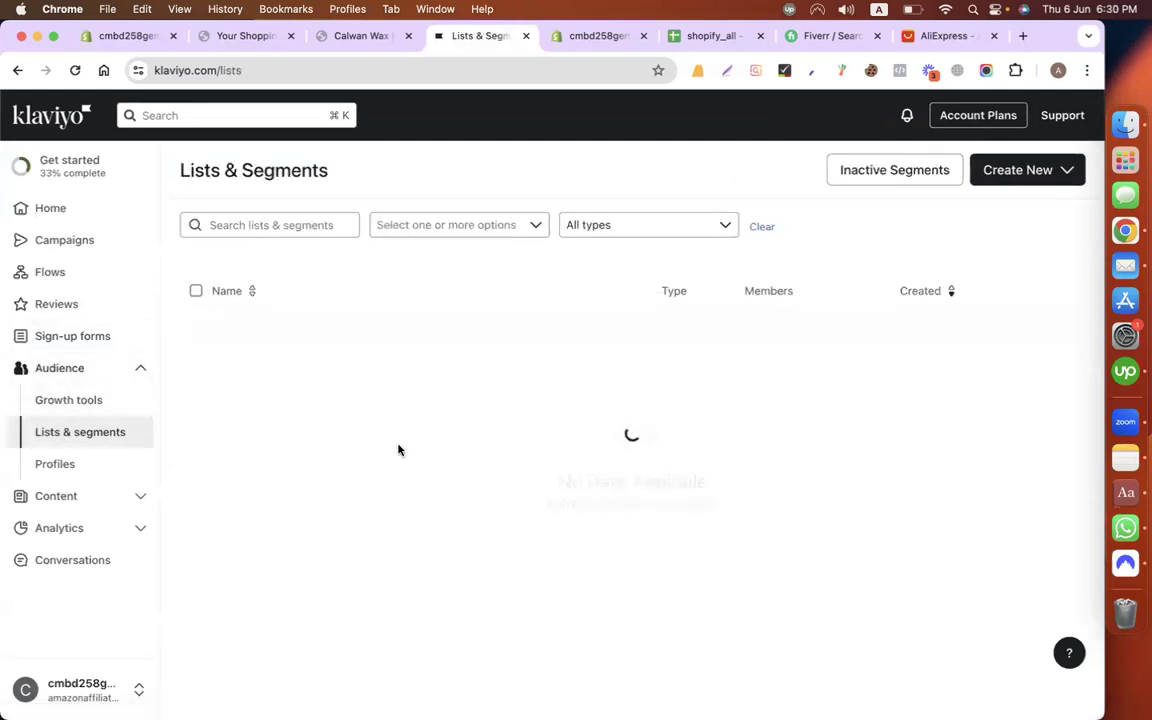
{"action": "scroll", "coordinate": [409, 375], "scroll_direction": "down", "scroll_amount": 1}
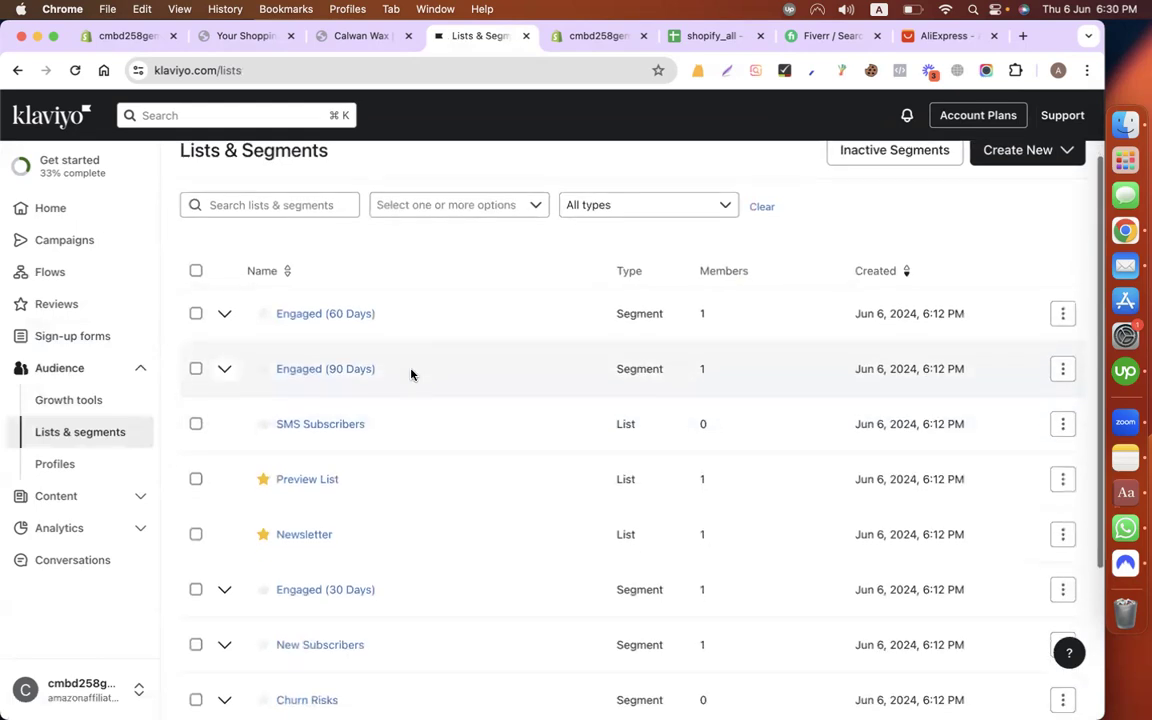
{"action": "left_click", "coordinate": [317, 539]}
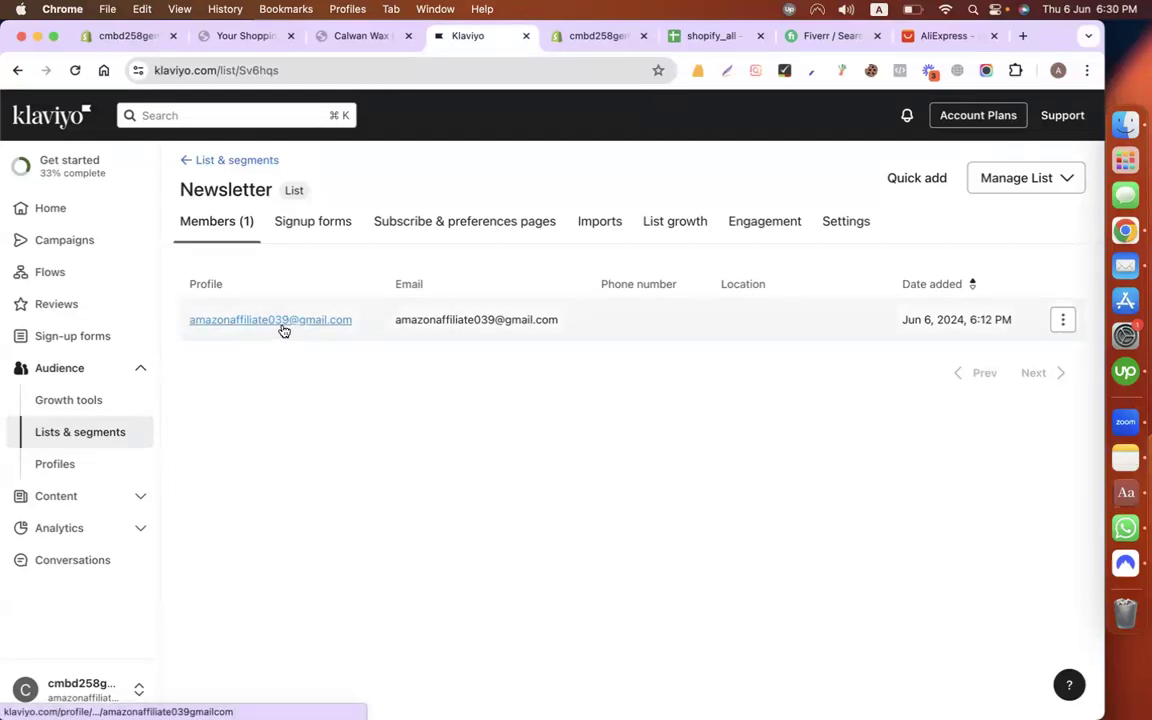
Step: Check the new subscriber's e-mail on the Profiles page, then go to Flows
{"action": "left_click", "coordinate": [90, 463]}
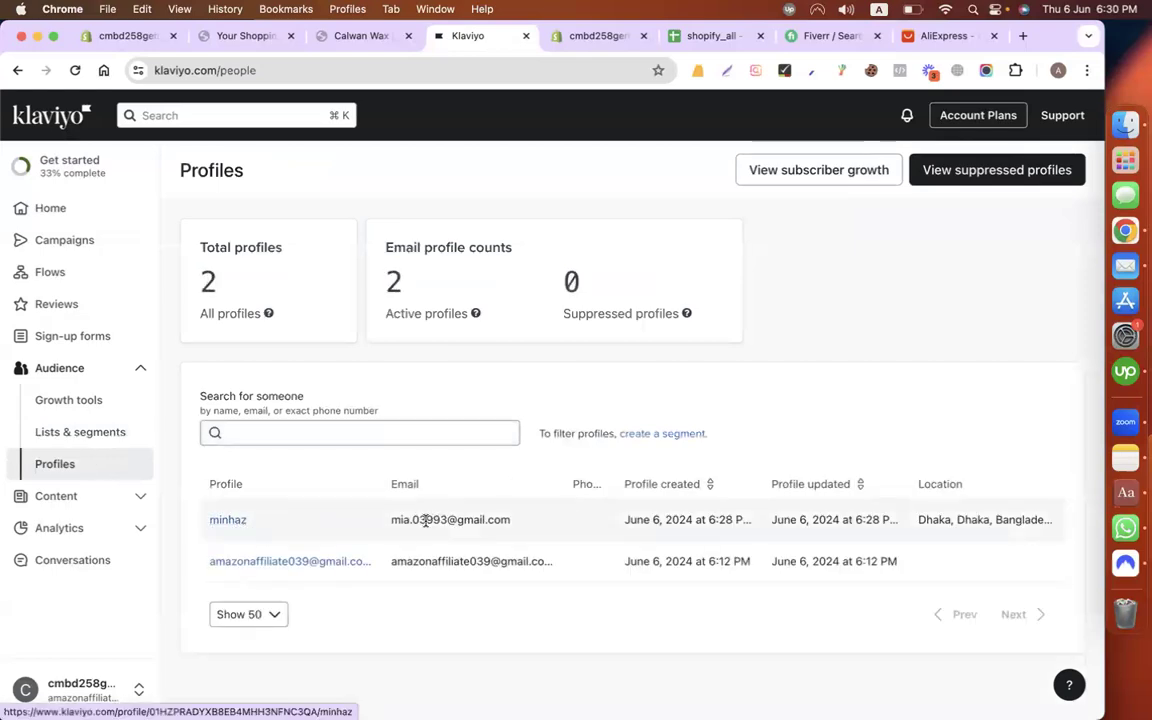
{"action": "left_click_drag", "start_coordinate": [390, 519], "coordinate": [512, 530]}
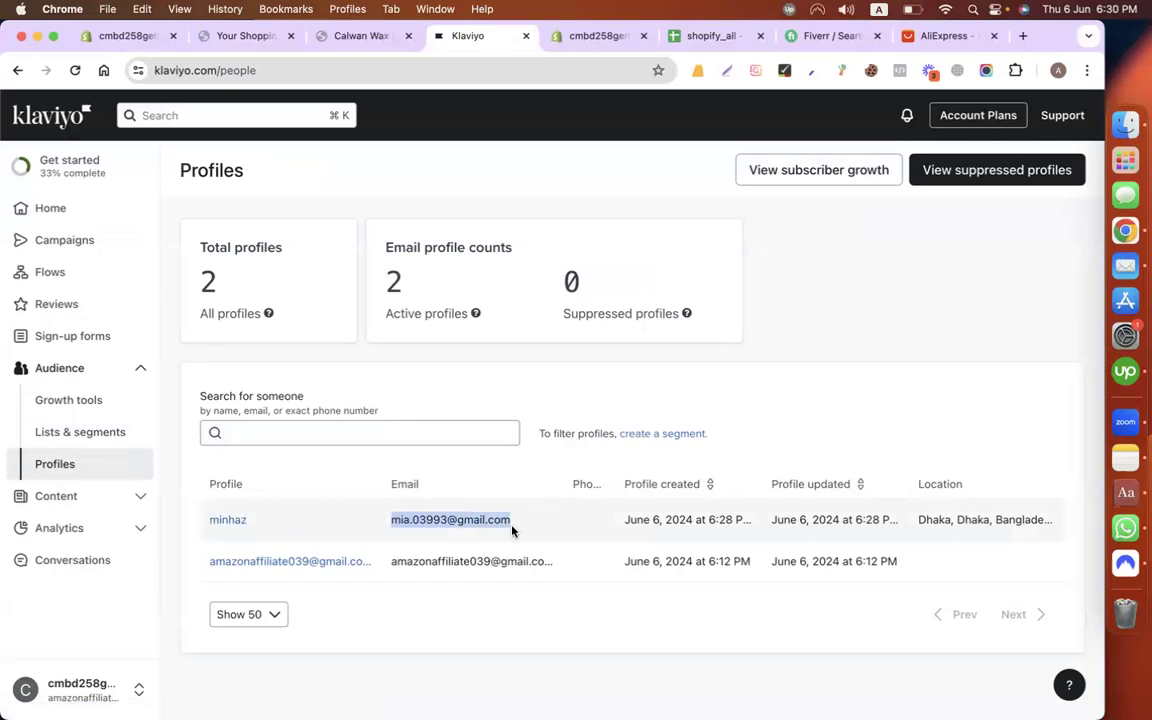
{"action": "left_click", "coordinate": [561, 493]}
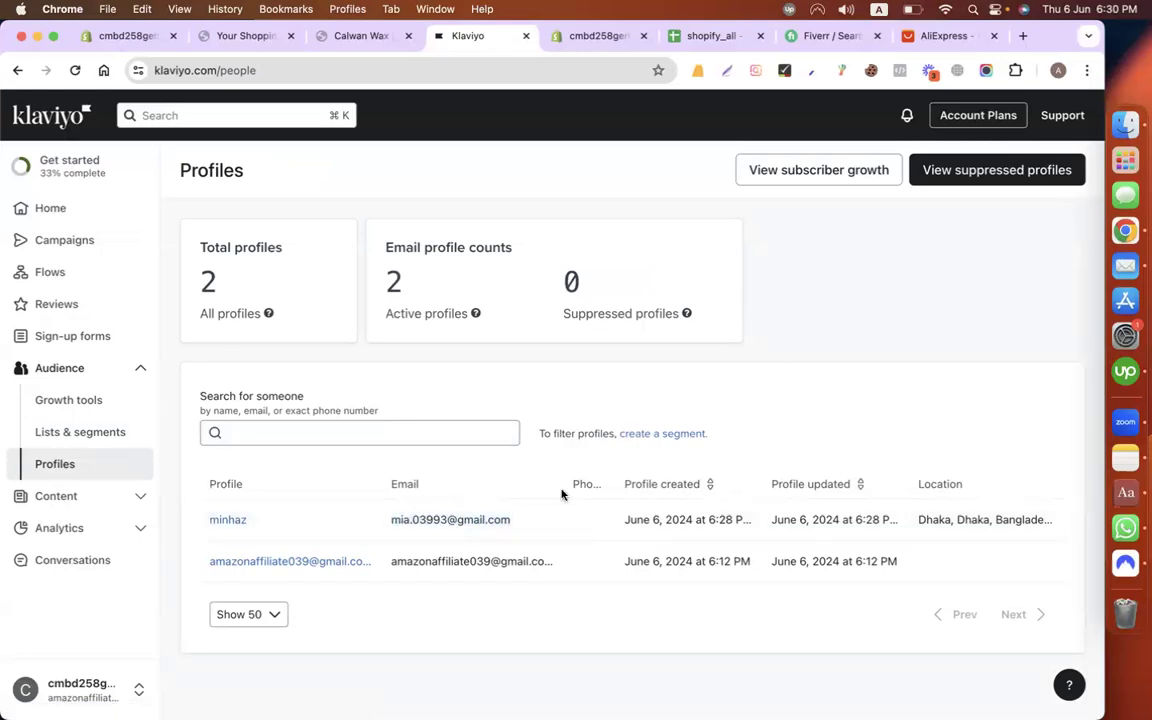
{"action": "triple_click", "coordinate": [470, 517]}
{"action": "left_click", "coordinate": [948, 330]}
{"action": "left_click", "coordinate": [138, 370]}
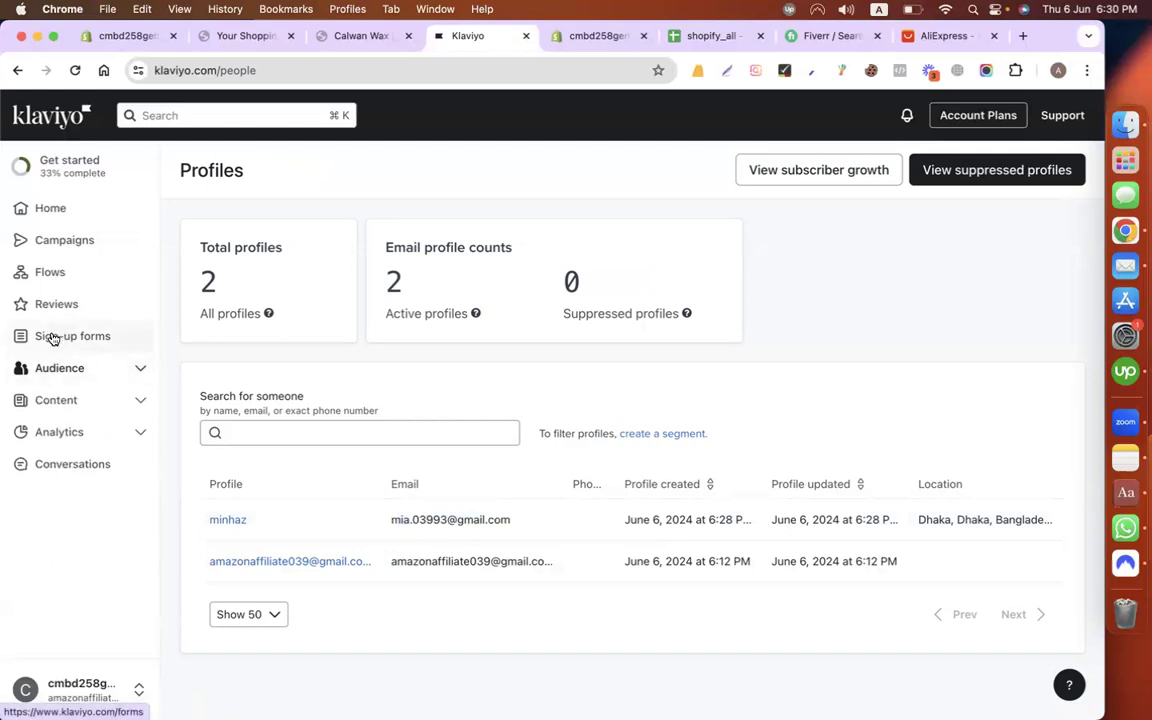
{"action": "left_click", "coordinate": [75, 273]}
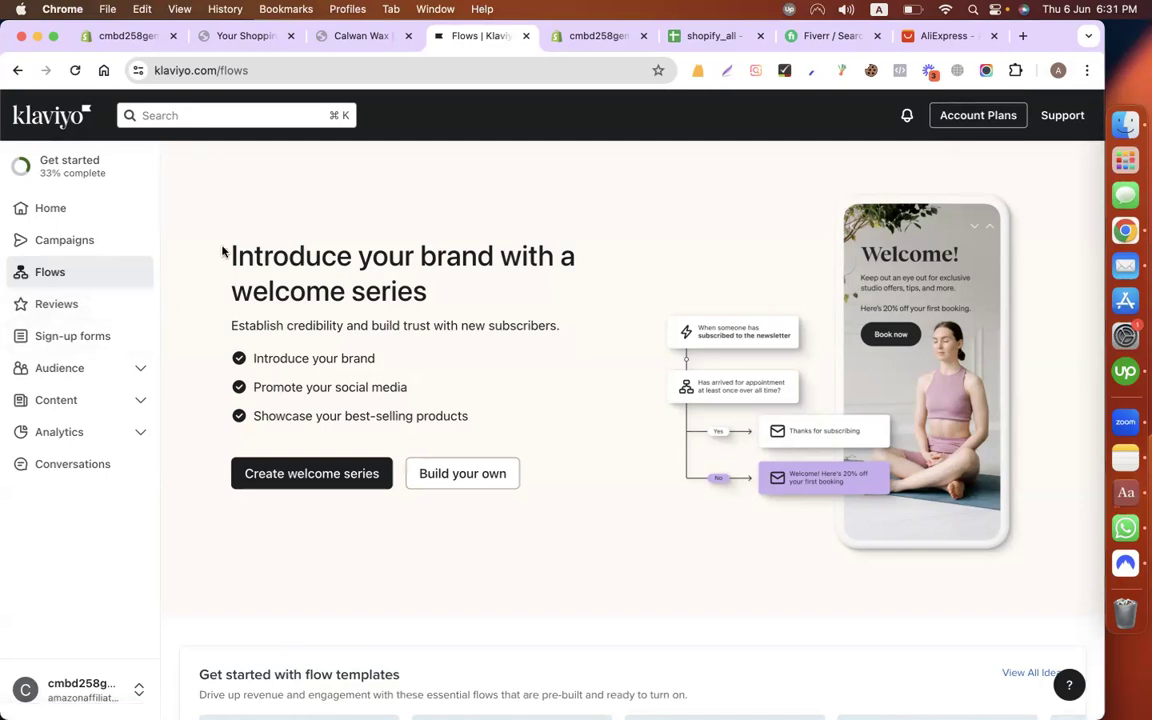
Step: Start the Create welcome series setup from the Flows page
{"action": "left_click", "coordinate": [313, 482]}
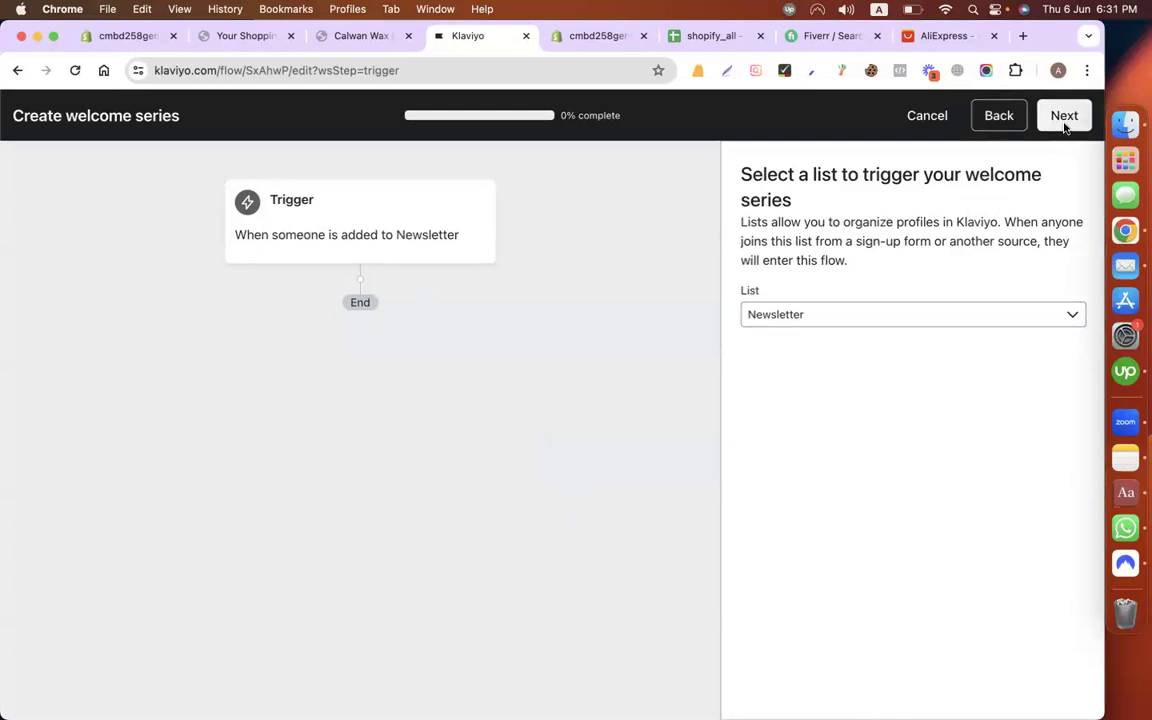
Step: Trigger the welcome series on Newsletter, offer no coupon, skip extra messages, and generate the flow
{"action": "left_click", "coordinate": [910, 314]}
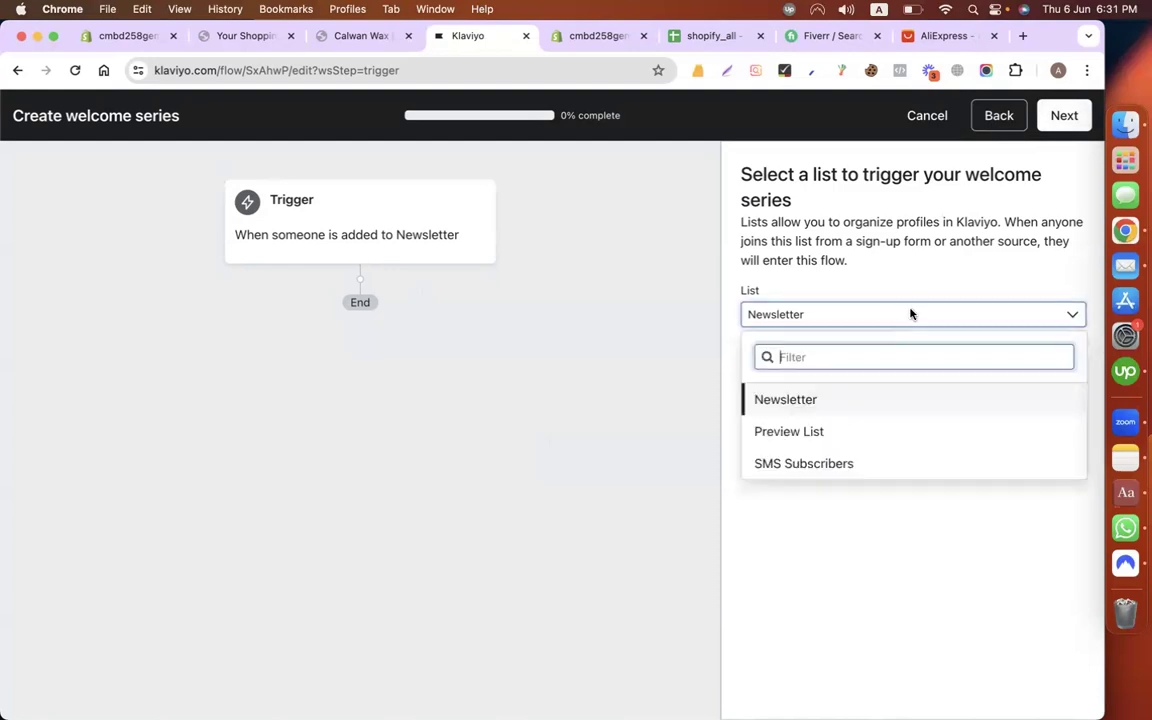
{"action": "left_click", "coordinate": [802, 400]}
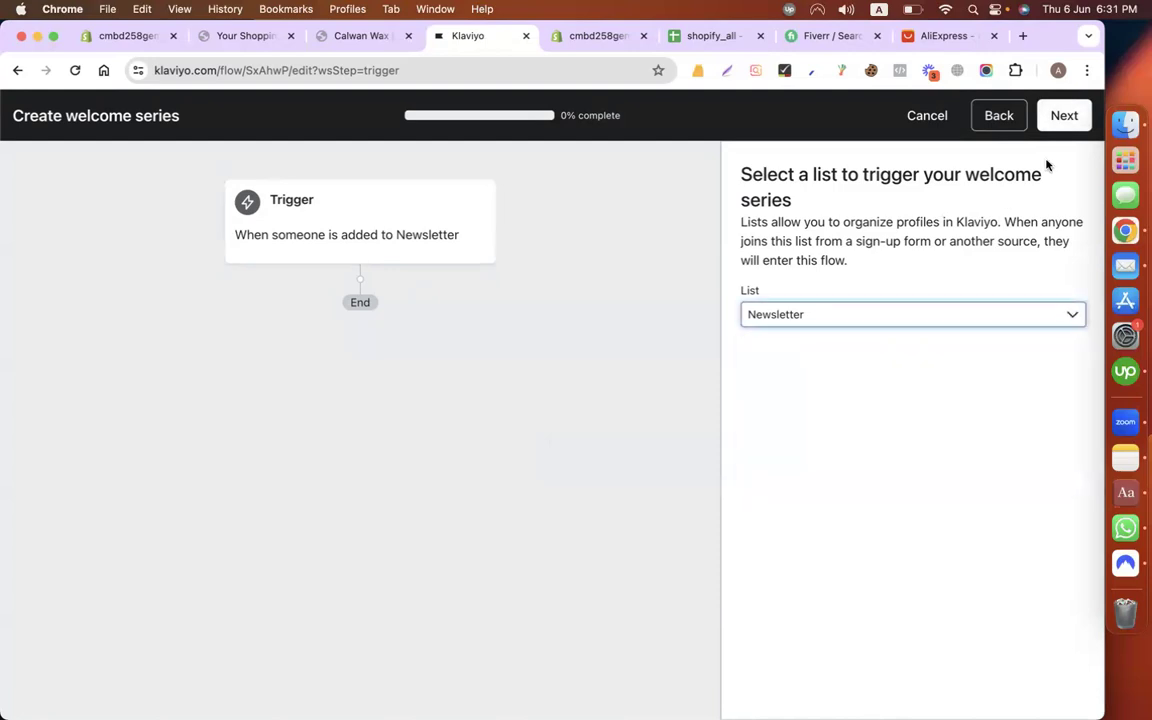
{"action": "left_click", "coordinate": [1061, 115]}
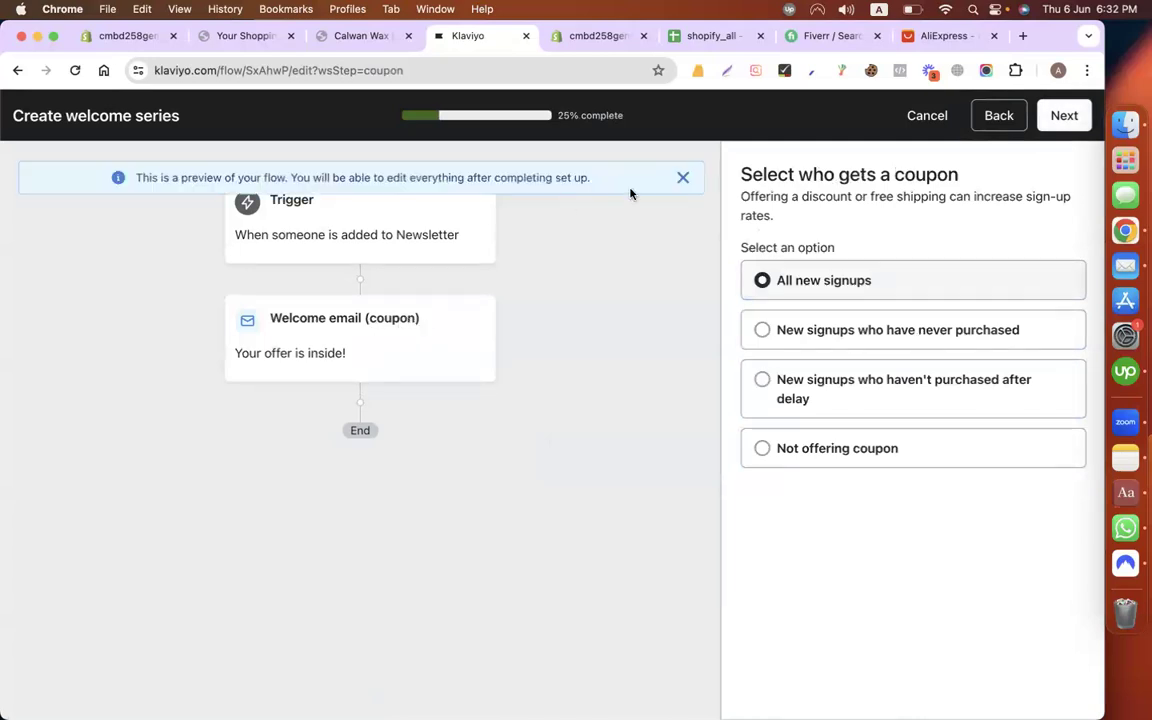
{"action": "left_click", "coordinate": [683, 177]}
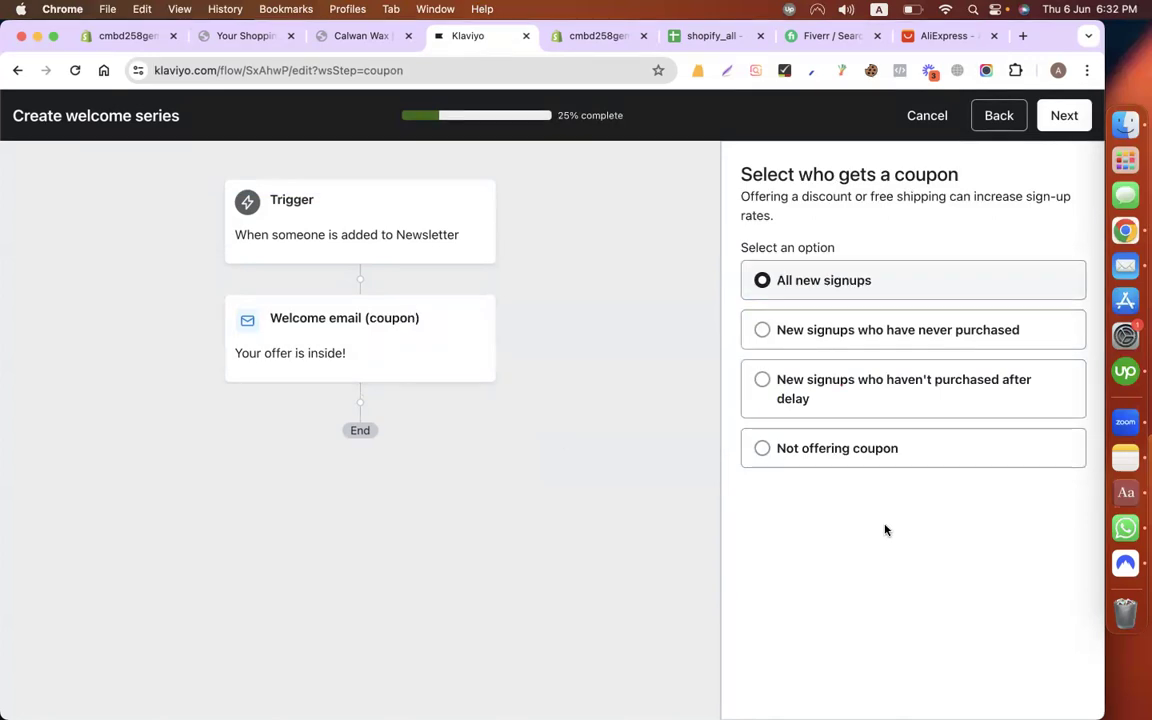
{"action": "left_click", "coordinate": [763, 449]}
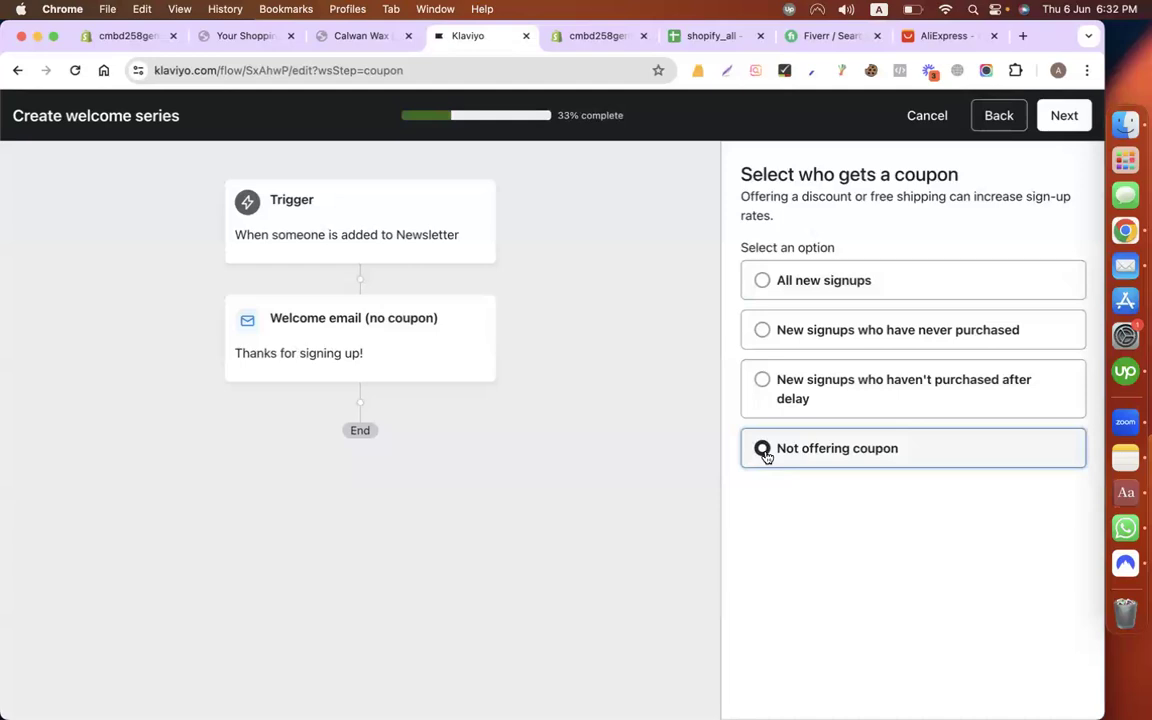
{"action": "left_click", "coordinate": [1063, 120]}
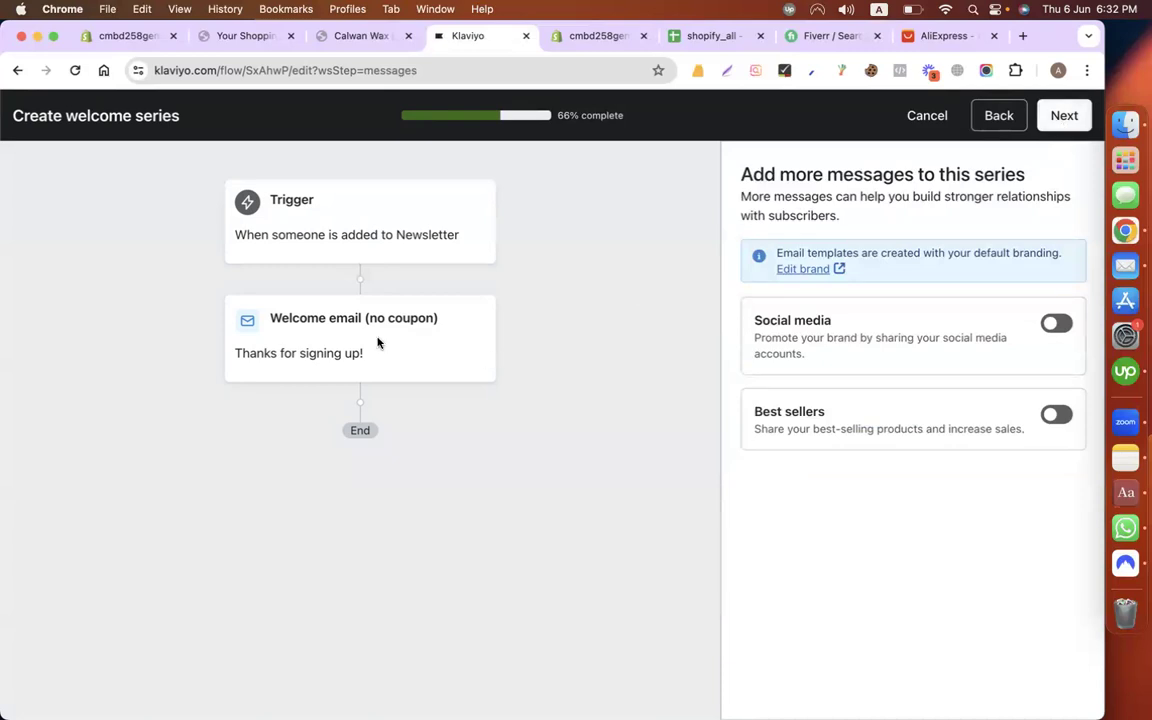
{"action": "left_click", "coordinate": [1075, 118]}
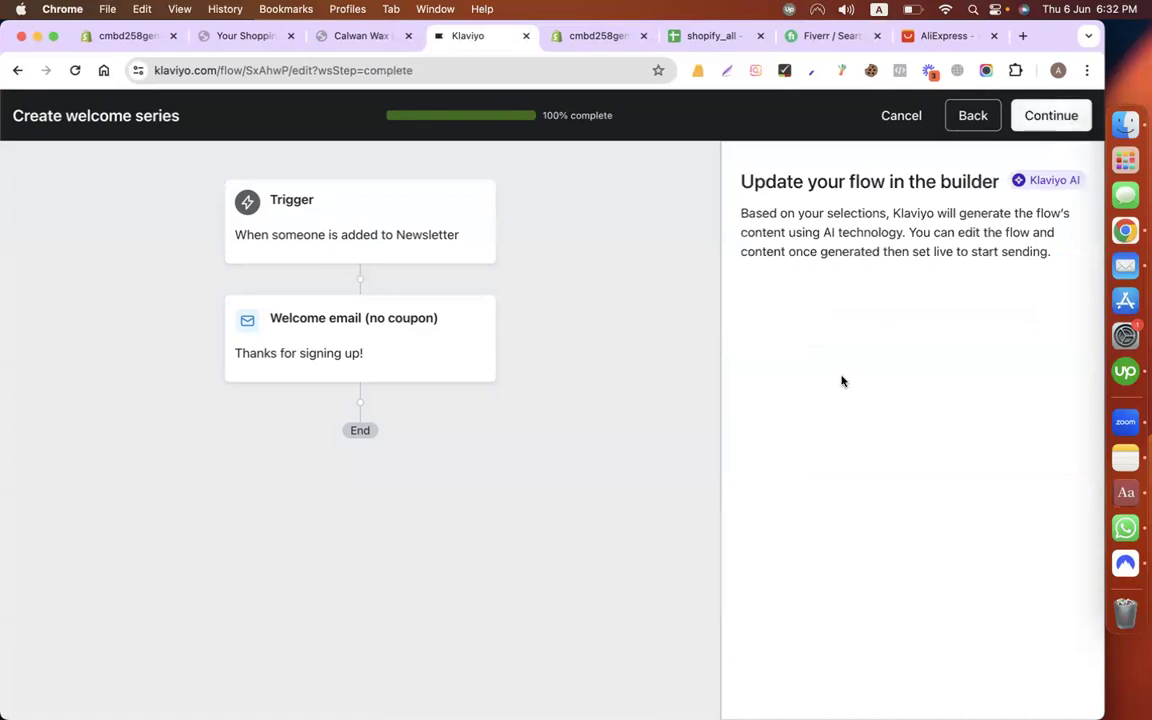
{"action": "left_click", "coordinate": [1047, 118]}
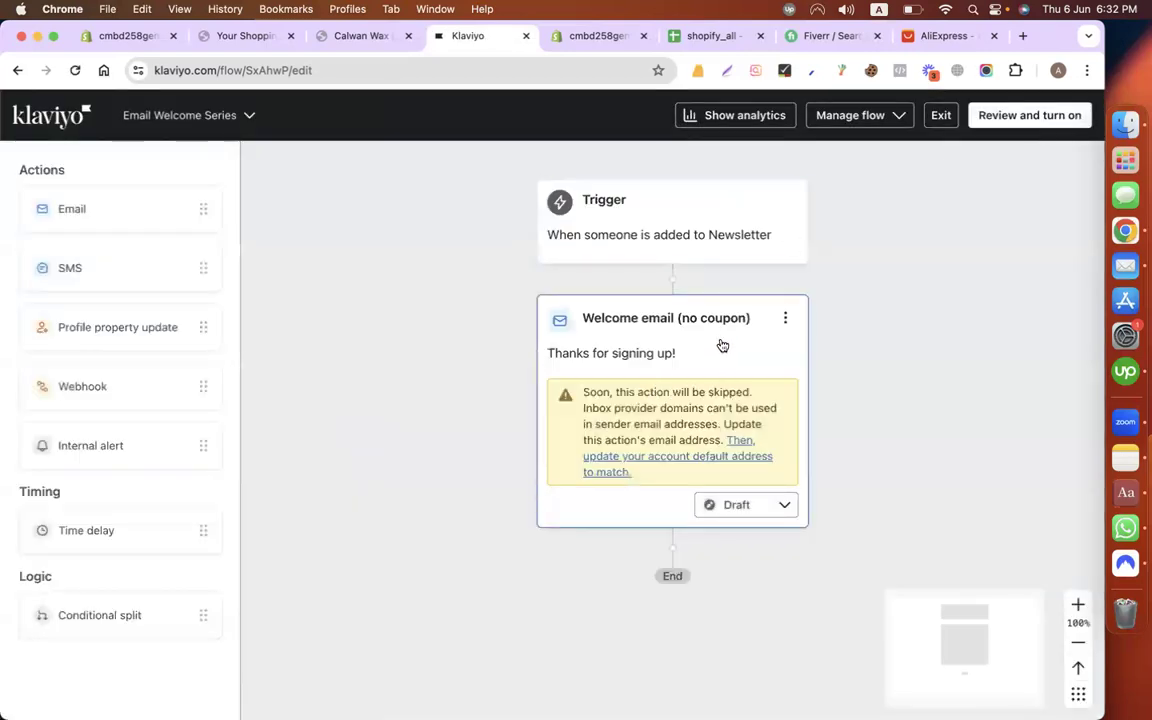
Step: Rename the welcome email to 'Welcome email' by deleting '(no coupon)', and select its subject line
{"action": "left_click", "coordinate": [651, 311]}
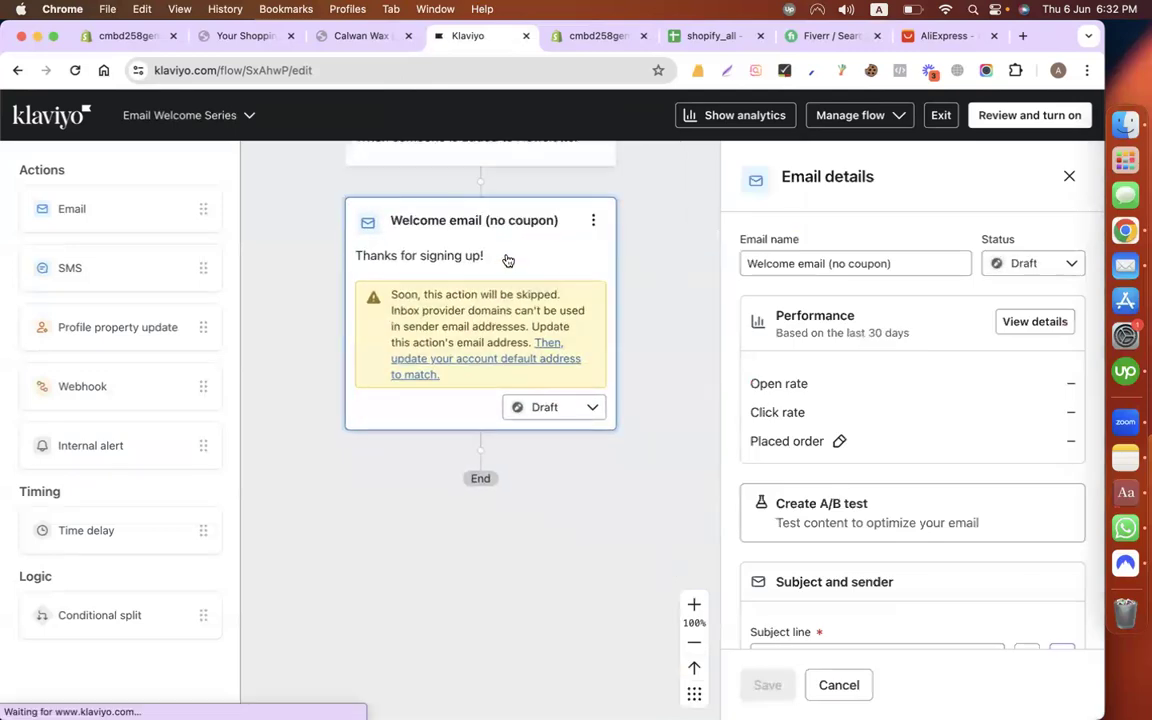
{"action": "left_click", "coordinate": [967, 262]}
{"action": "left_click_drag", "start_coordinate": [967, 262], "coordinate": [827, 262]}
{"action": "key", "text": "BackSpace"}
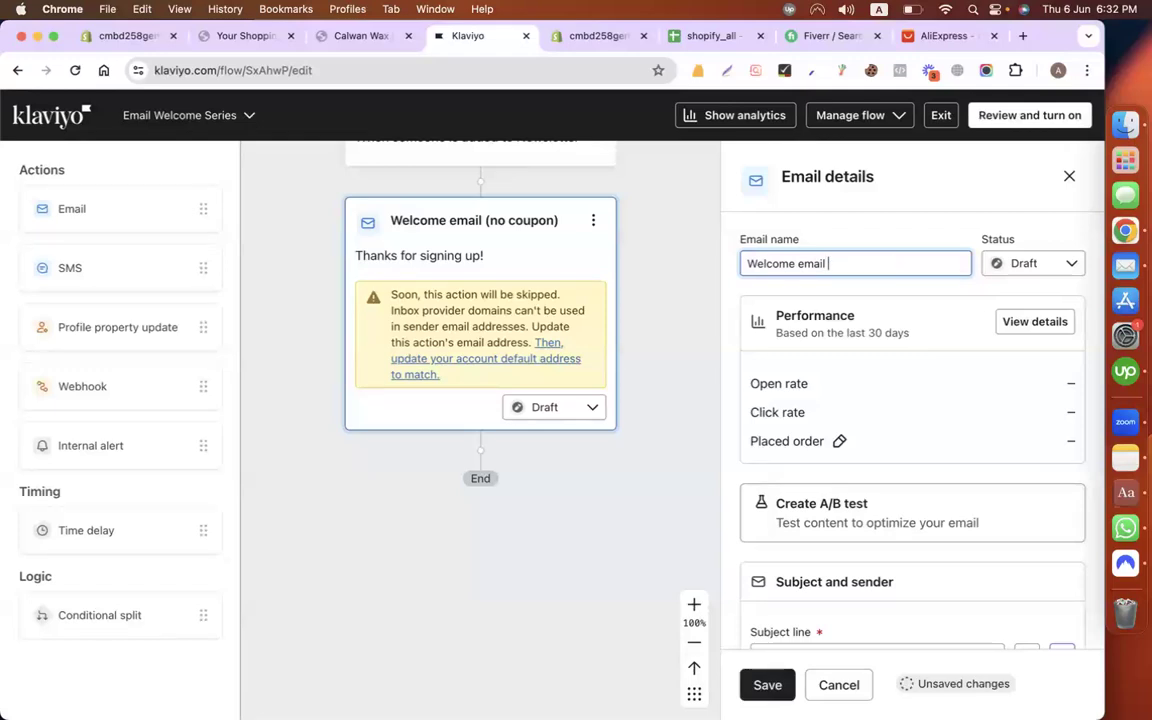
{"action": "scroll", "coordinate": [913, 234], "scroll_direction": "down", "scroll_amount": 5}
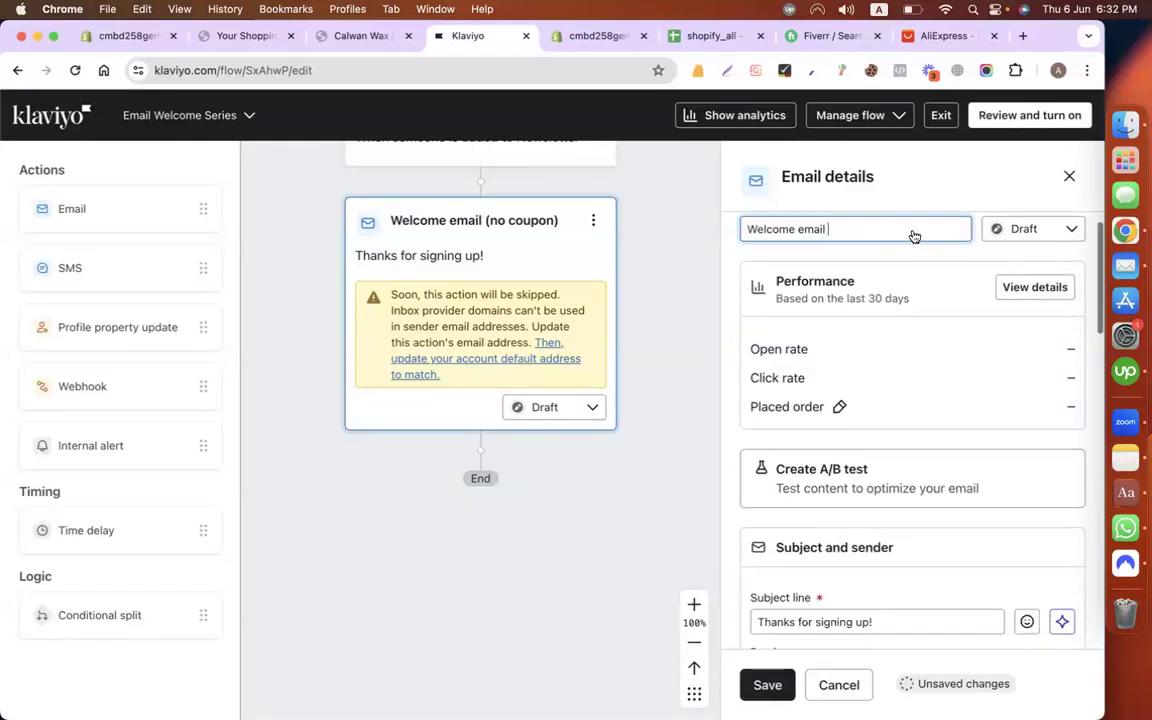
{"action": "scroll", "coordinate": [920, 399], "scroll_direction": "down", "scroll_amount": 3}
{"action": "left_click", "coordinate": [831, 339]}
{"action": "triple_click", "coordinate": [831, 339]}
Step: Load mail.google.com in a new browser tab
{"action": "left_click", "coordinate": [1022, 36]}
{"action": "type", "text": "m"}
{"action": "key", "text": "Return"}
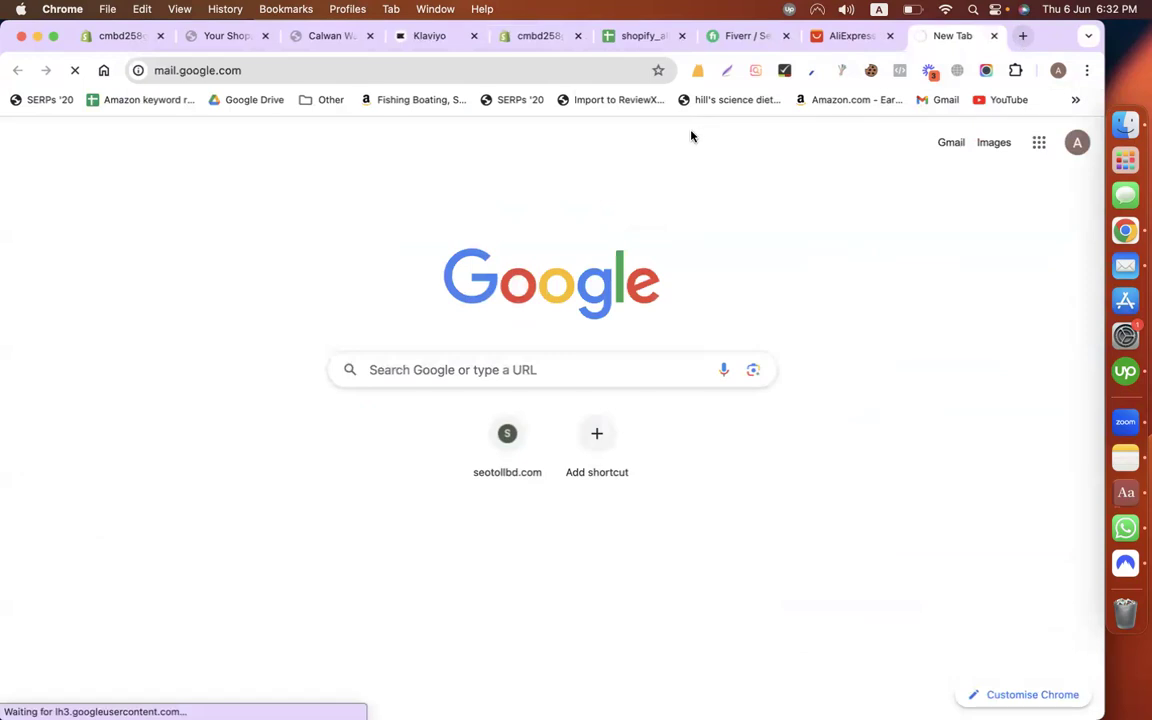
Step: Close the AliExpress tab and open the ReviewXpo success-manager email, selecting its subject
{"action": "left_click", "coordinate": [889, 36]}
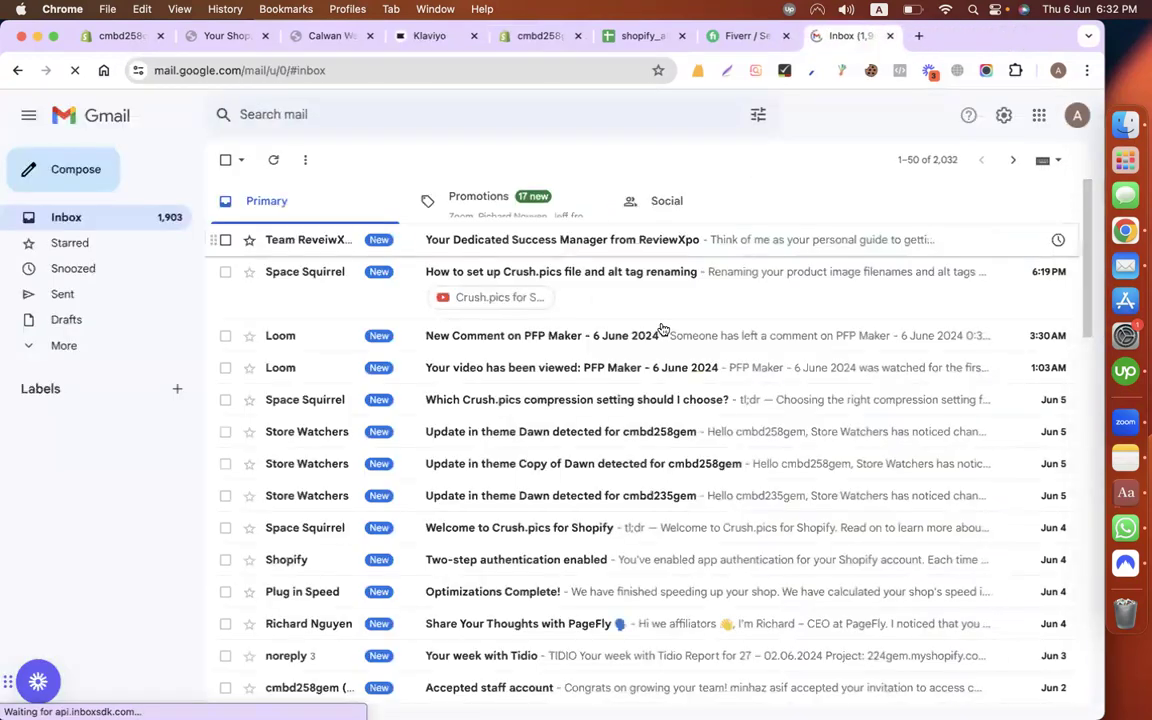
{"action": "left_click", "coordinate": [543, 240]}
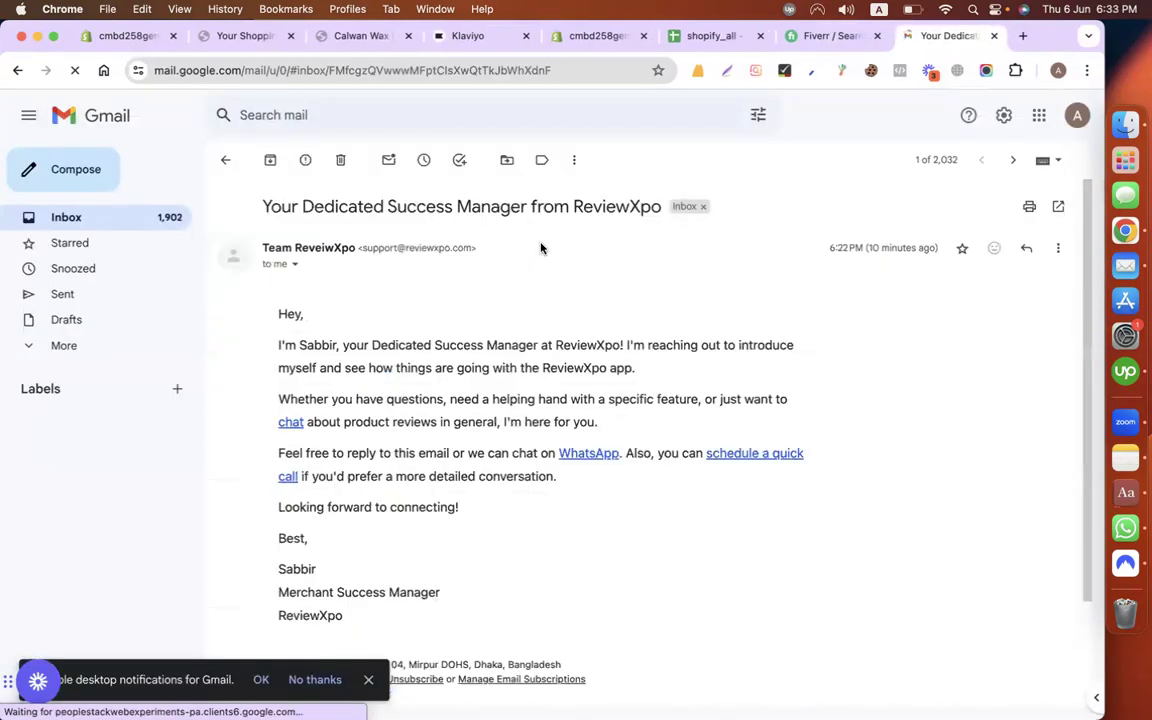
{"action": "left_click", "coordinate": [228, 160]}
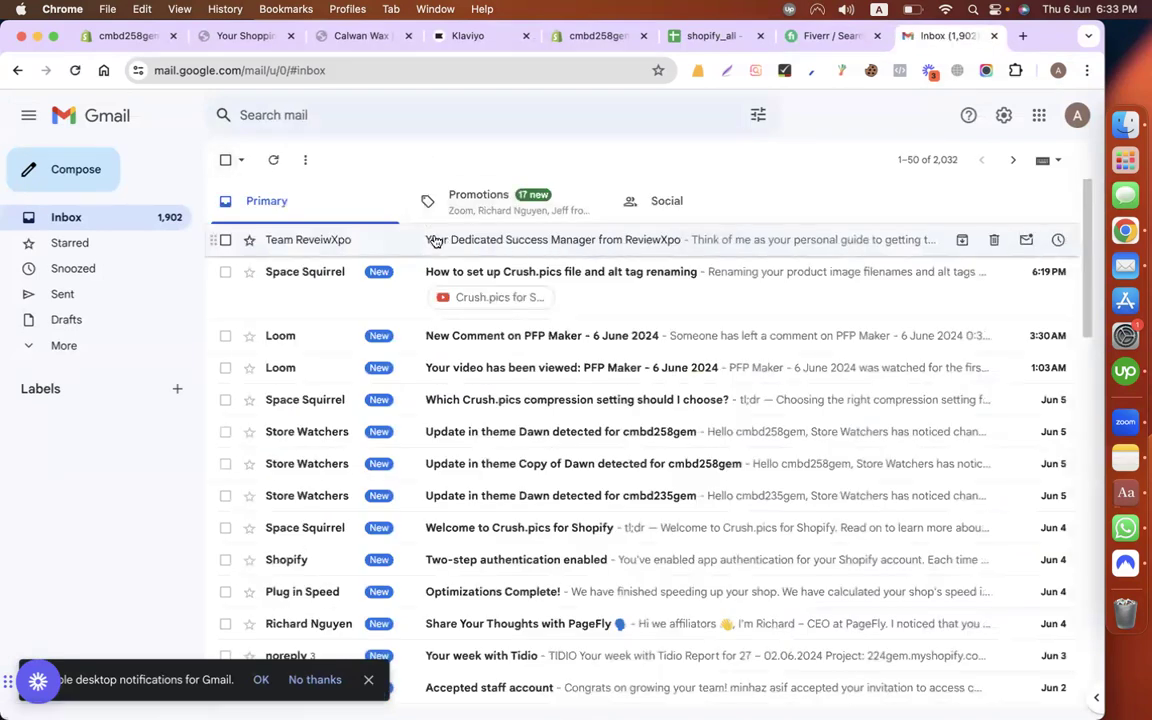
{"action": "left_click", "coordinate": [629, 242]}
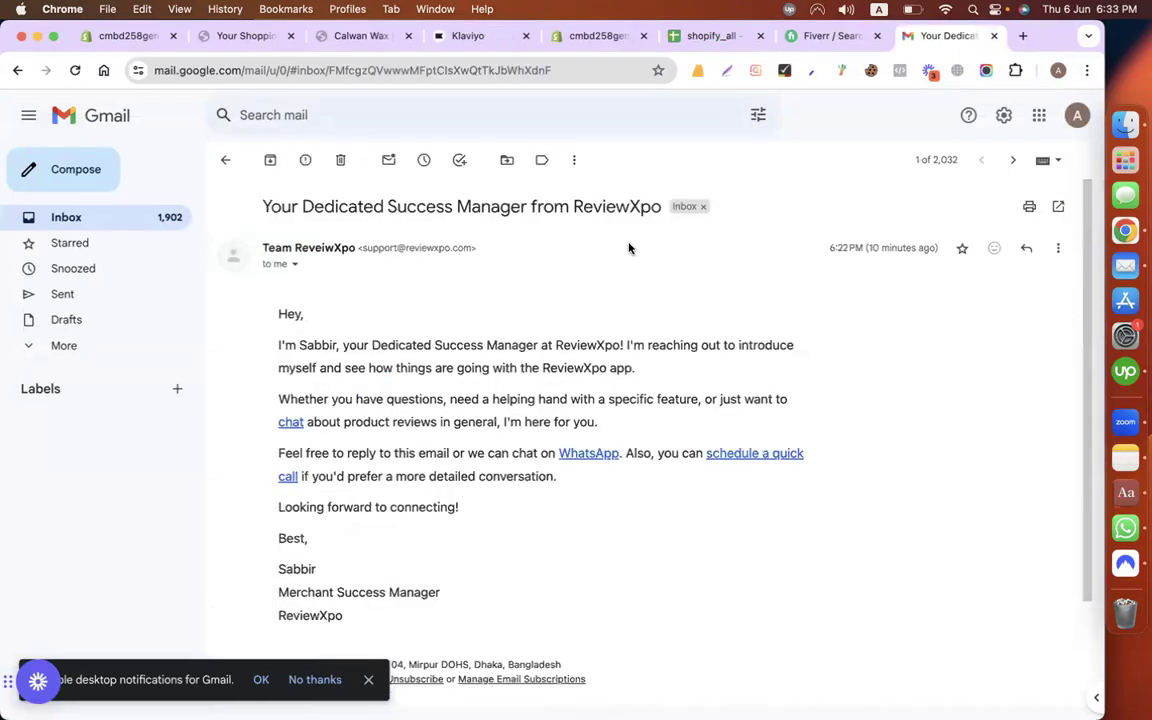
{"action": "left_click_drag", "start_coordinate": [263, 206], "coordinate": [663, 165]}
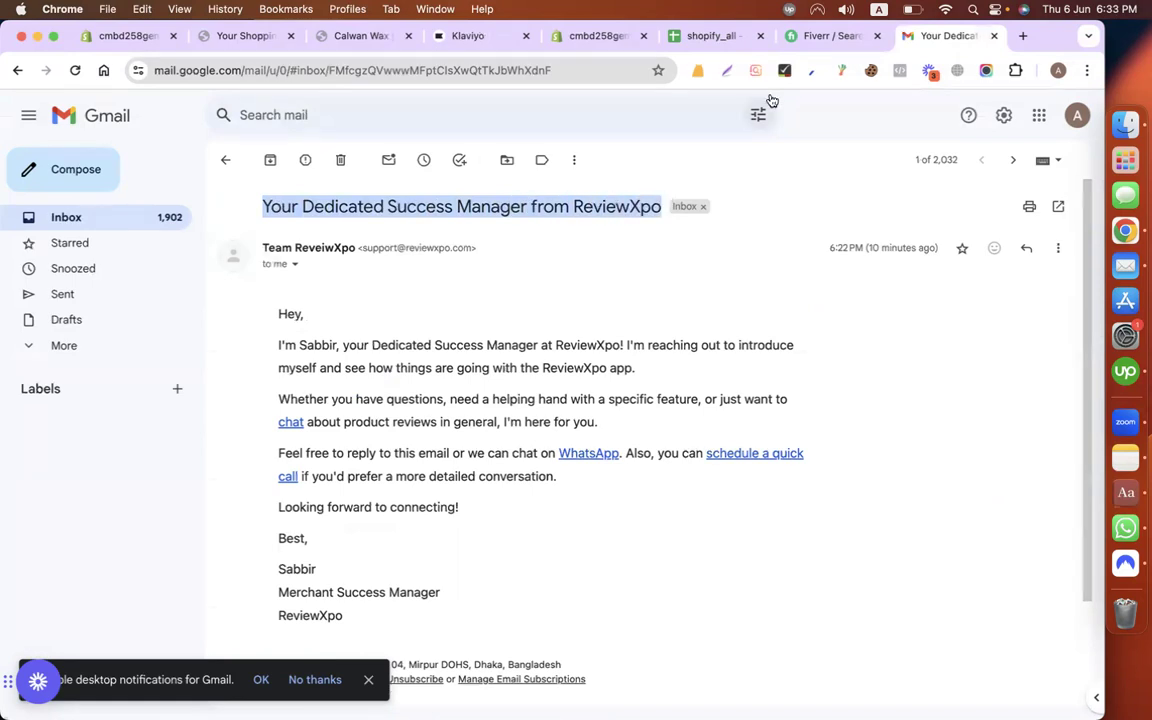
{"action": "left_click", "coordinate": [483, 40]}
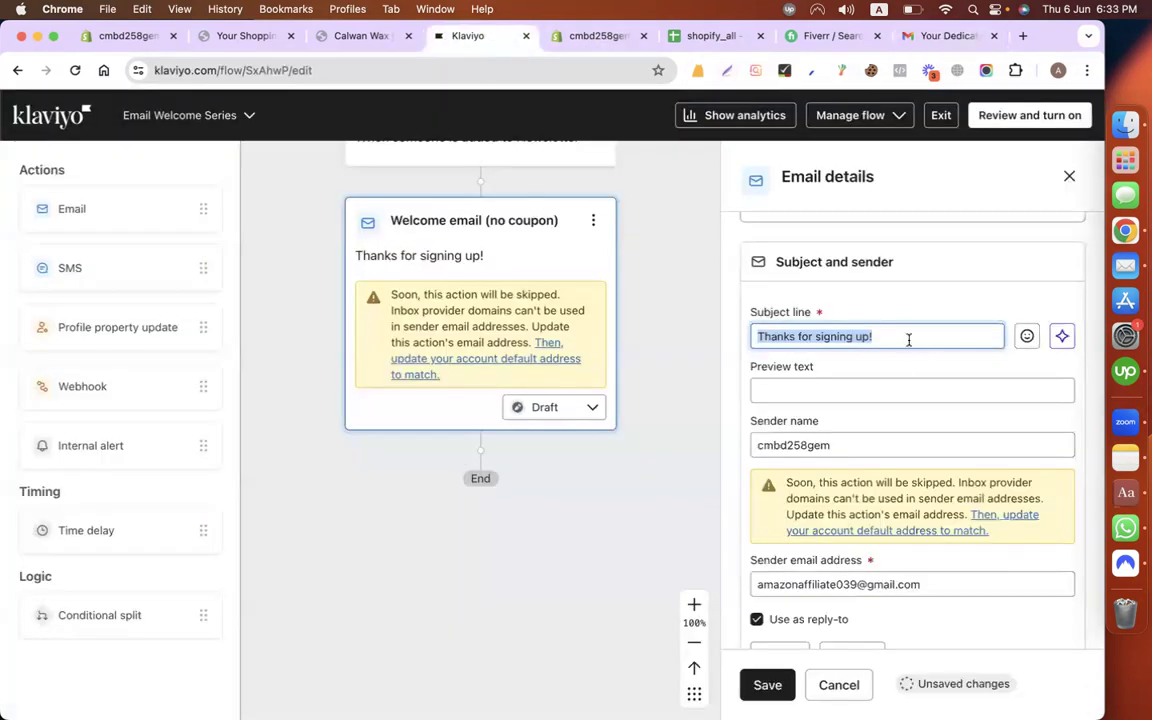
Step: Replace 'signing' with 'subscribing' so the subject reads 'Thanks for subscribing!'
{"action": "left_click", "coordinate": [909, 340]}
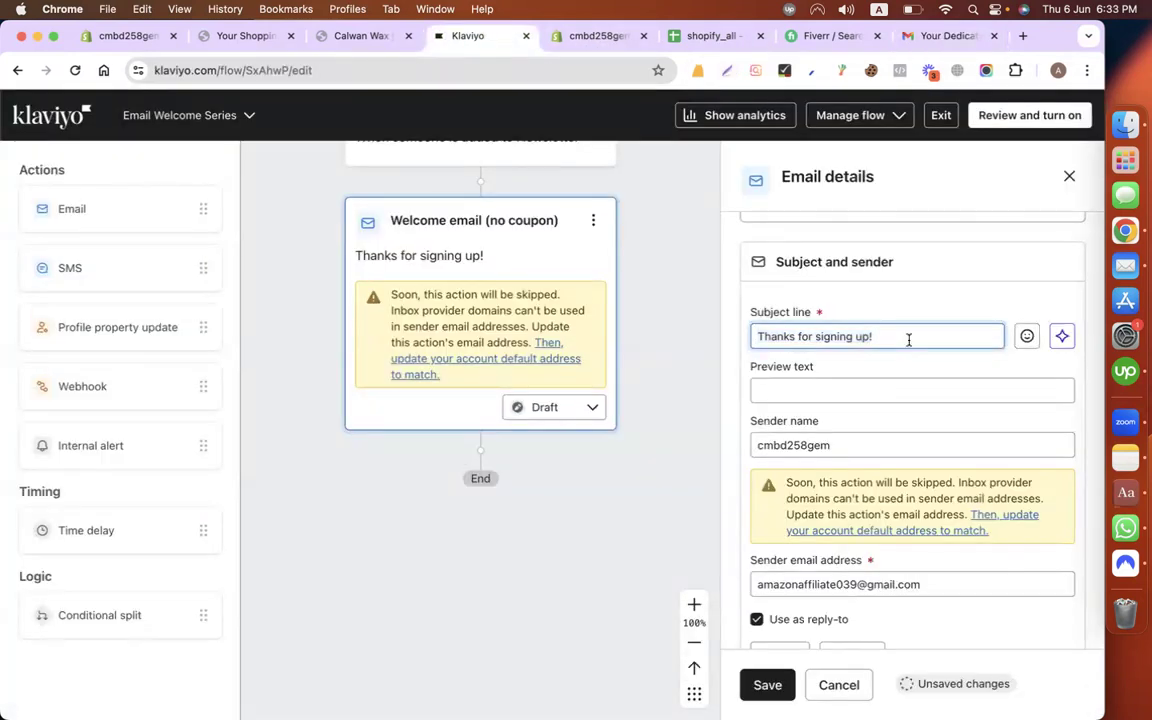
{"action": "double_click", "coordinate": [834, 337]}
{"action": "type", "text": "subscrib"}
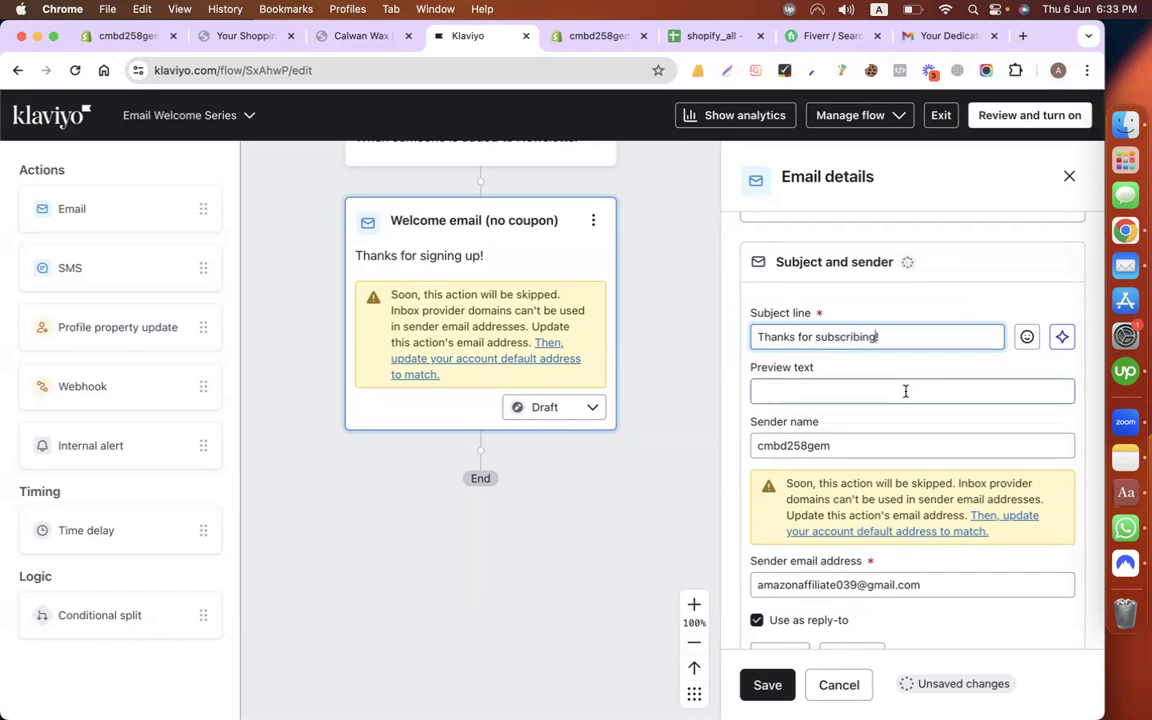
{"action": "scroll", "coordinate": [906, 468], "scroll_direction": "down", "scroll_amount": 3}
{"action": "scroll", "coordinate": [908, 468], "scroll_direction": "down", "scroll_amount": 5}
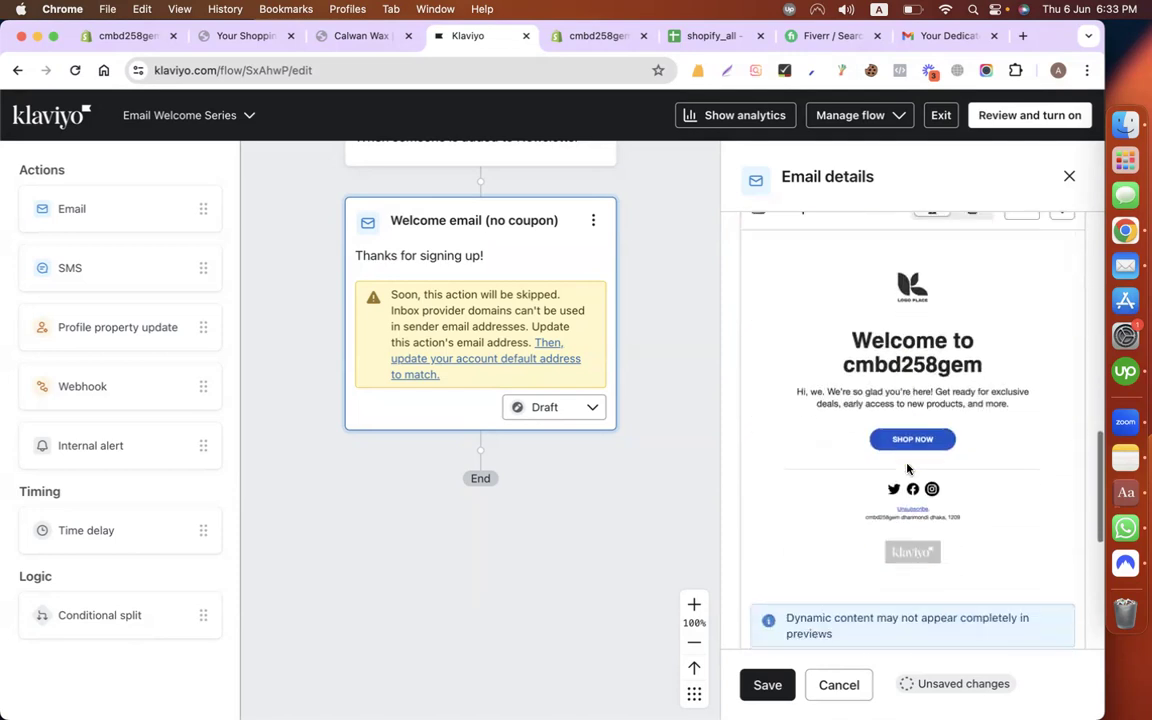
{"action": "scroll", "coordinate": [908, 468], "scroll_direction": "up", "scroll_amount": 4}
{"action": "scroll", "coordinate": [908, 468], "scroll_direction": "down", "scroll_amount": 2}
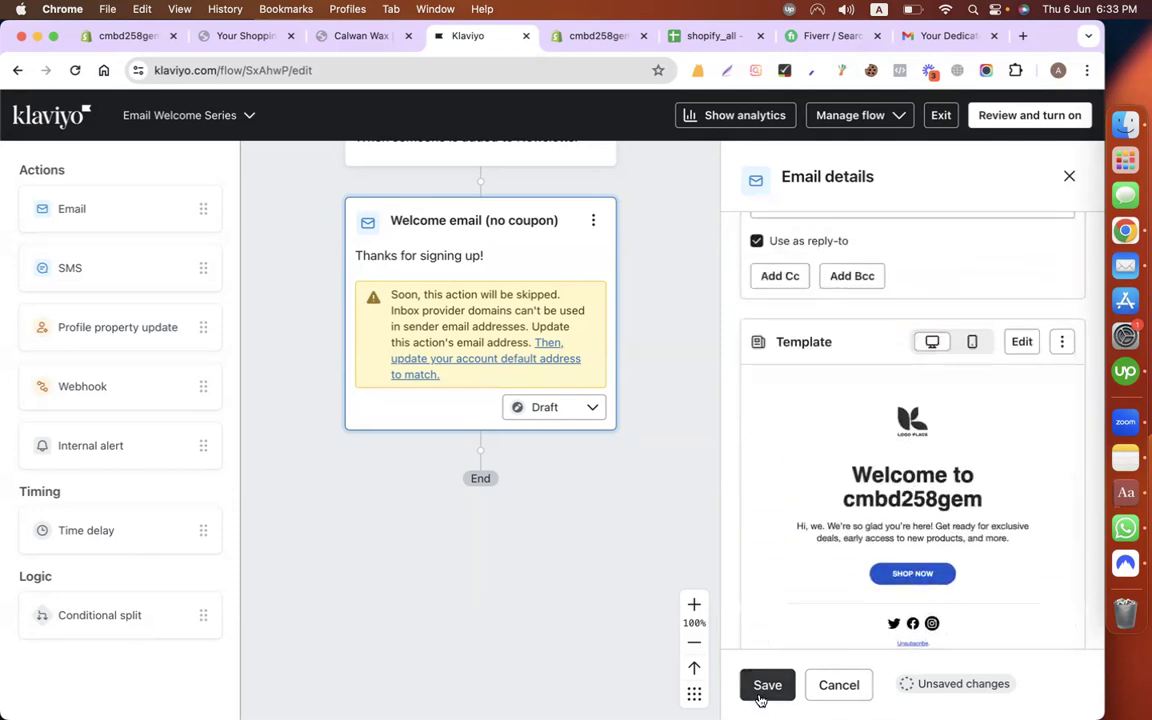
{"action": "scroll", "coordinate": [807, 578], "scroll_direction": "down", "scroll_amount": 2}
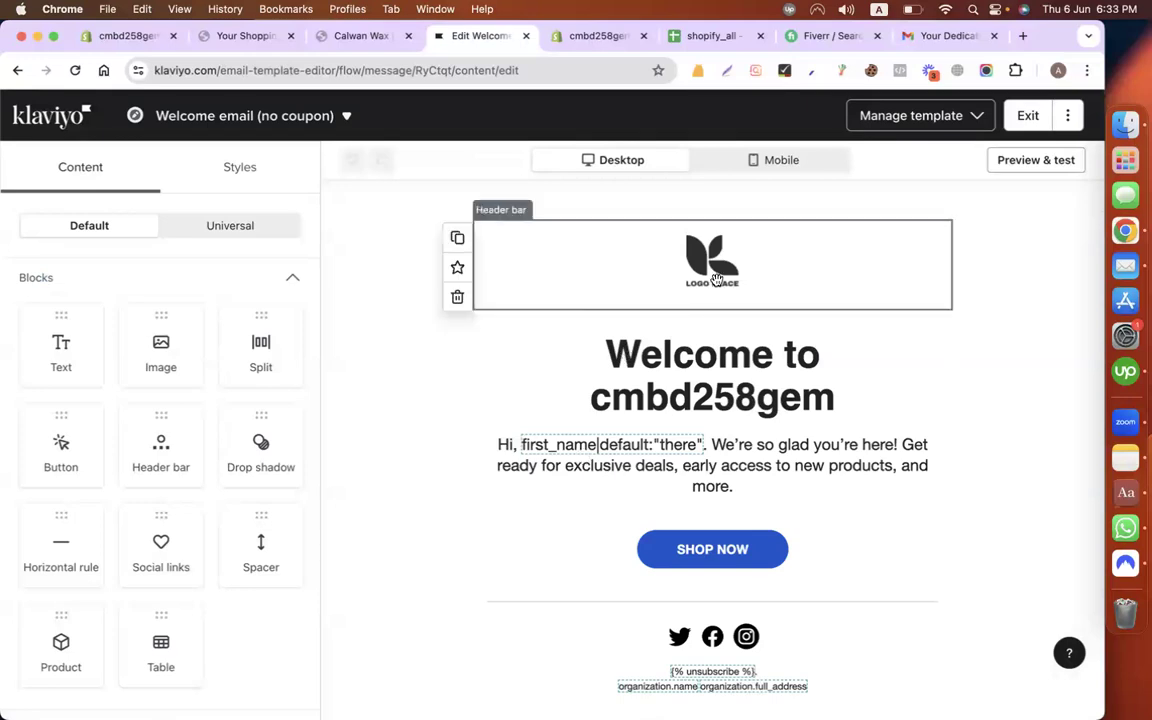
Step: Start replacing the header bar's logo with an image uploaded from the computer
{"action": "left_click", "coordinate": [645, 253]}
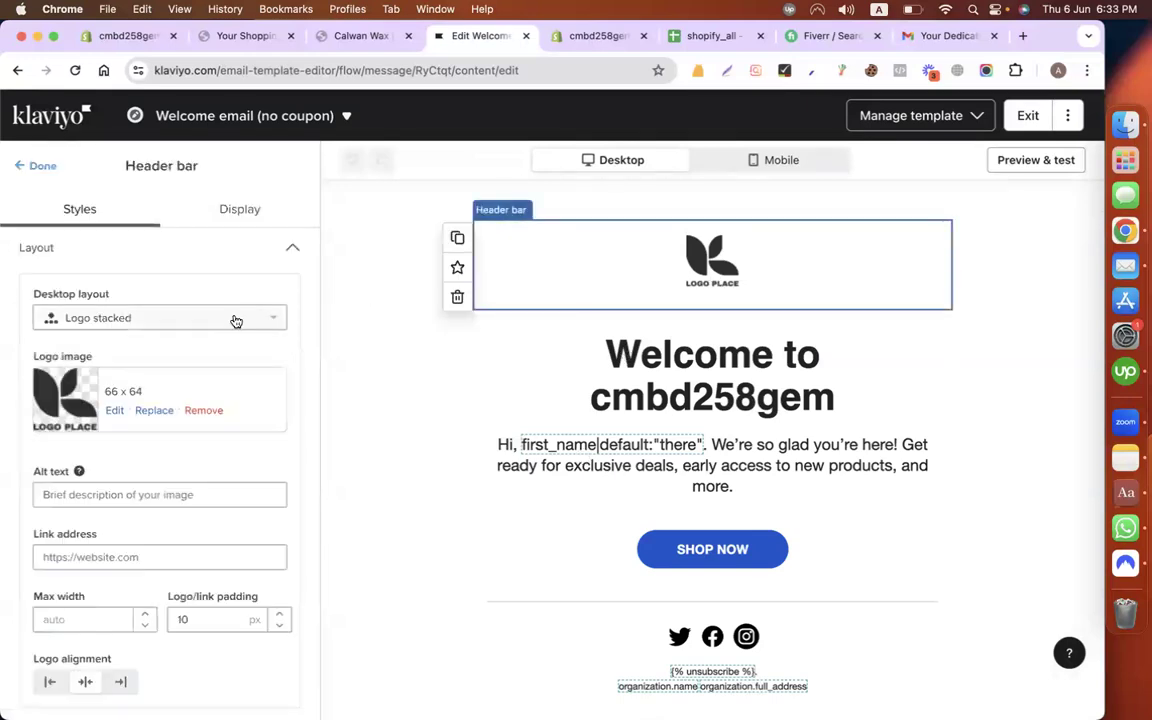
{"action": "left_click", "coordinate": [154, 410]}
{"action": "left_click", "coordinate": [329, 334]}
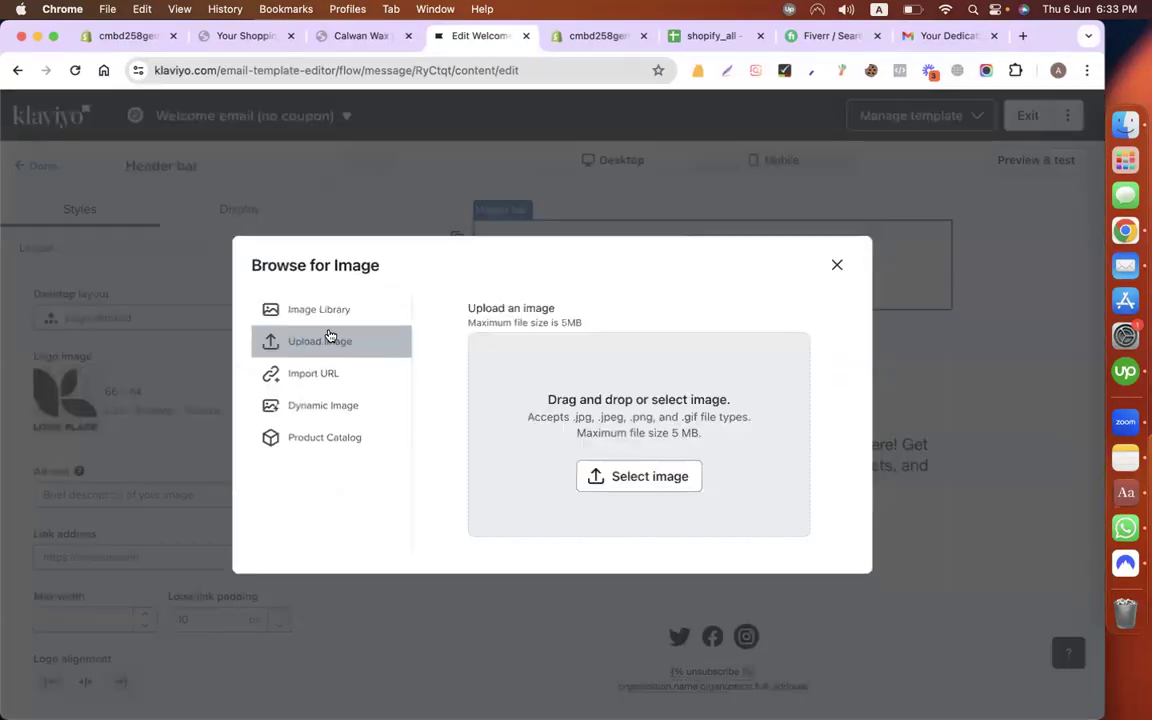
{"action": "left_click", "coordinate": [632, 476]}
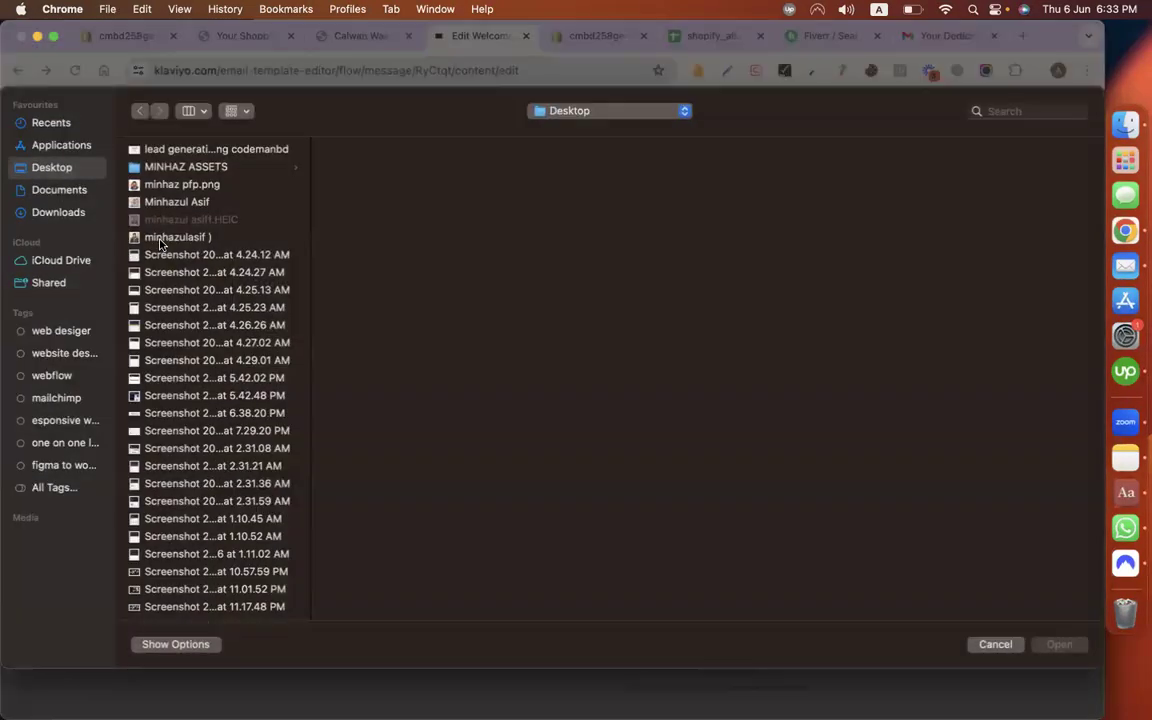
Step: Upload a screenshot as the logo, then remove the logo image from the header bar
{"action": "scroll", "coordinate": [197, 430], "scroll_direction": "down", "scroll_amount": 20}
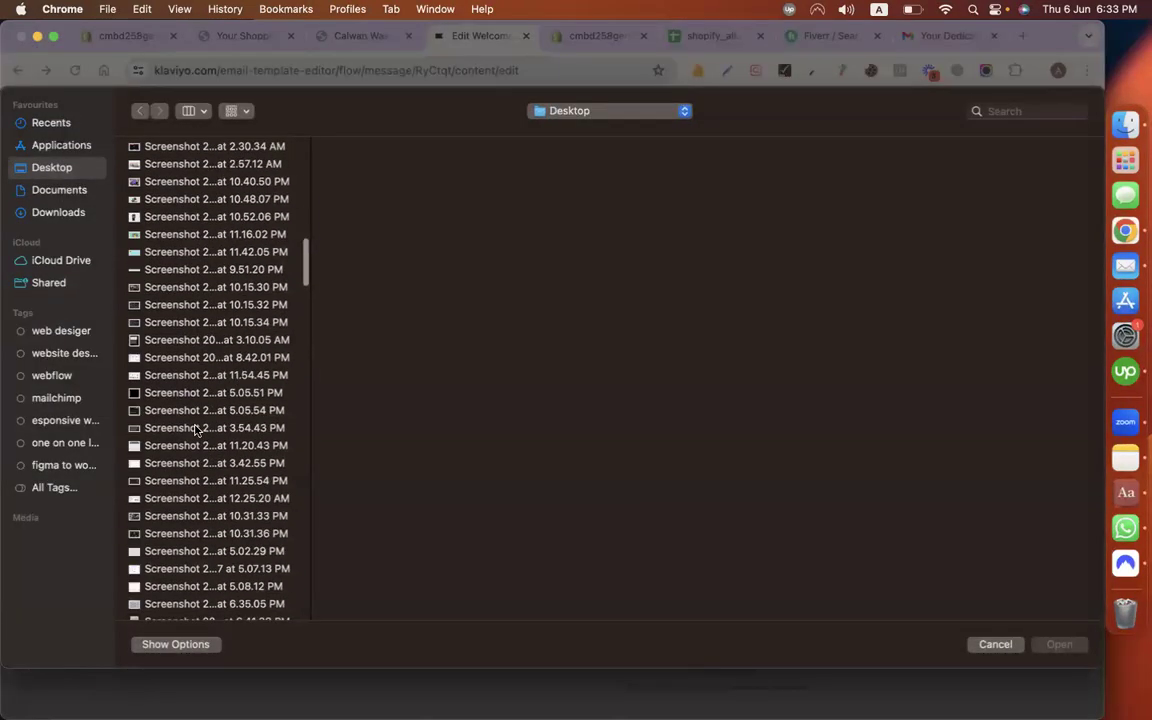
{"action": "scroll", "coordinate": [197, 430], "scroll_direction": "down", "scroll_amount": 10}
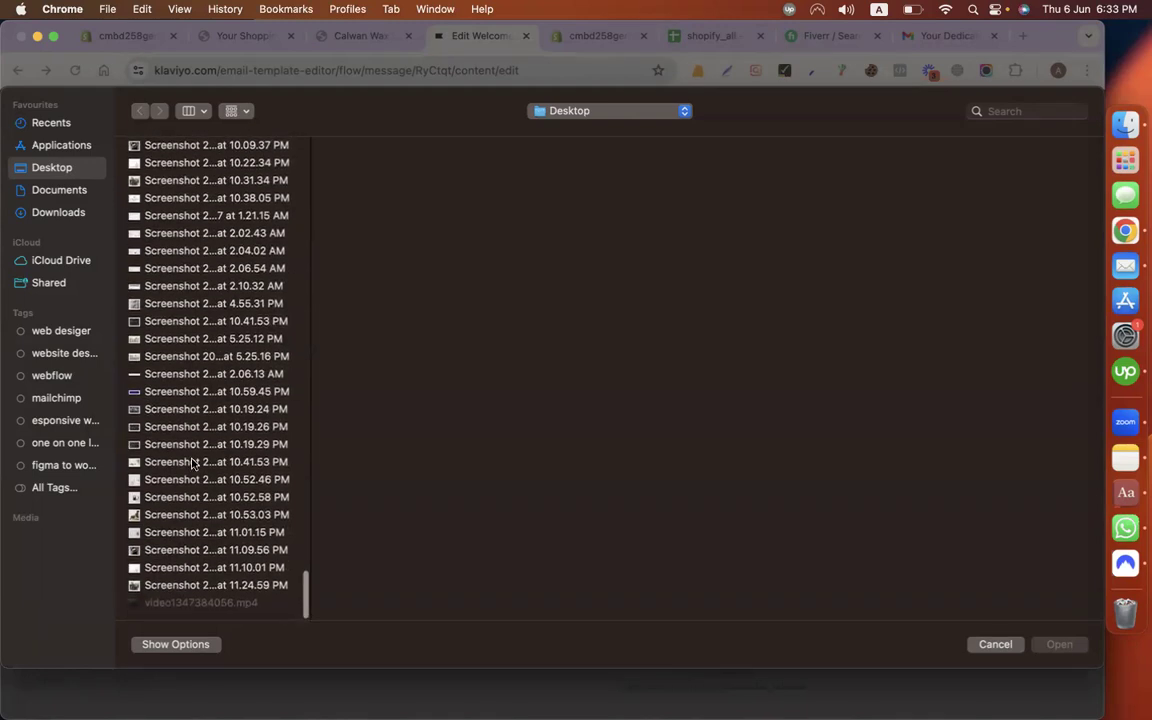
{"action": "scroll", "coordinate": [213, 318], "scroll_direction": "up", "scroll_amount": 5}
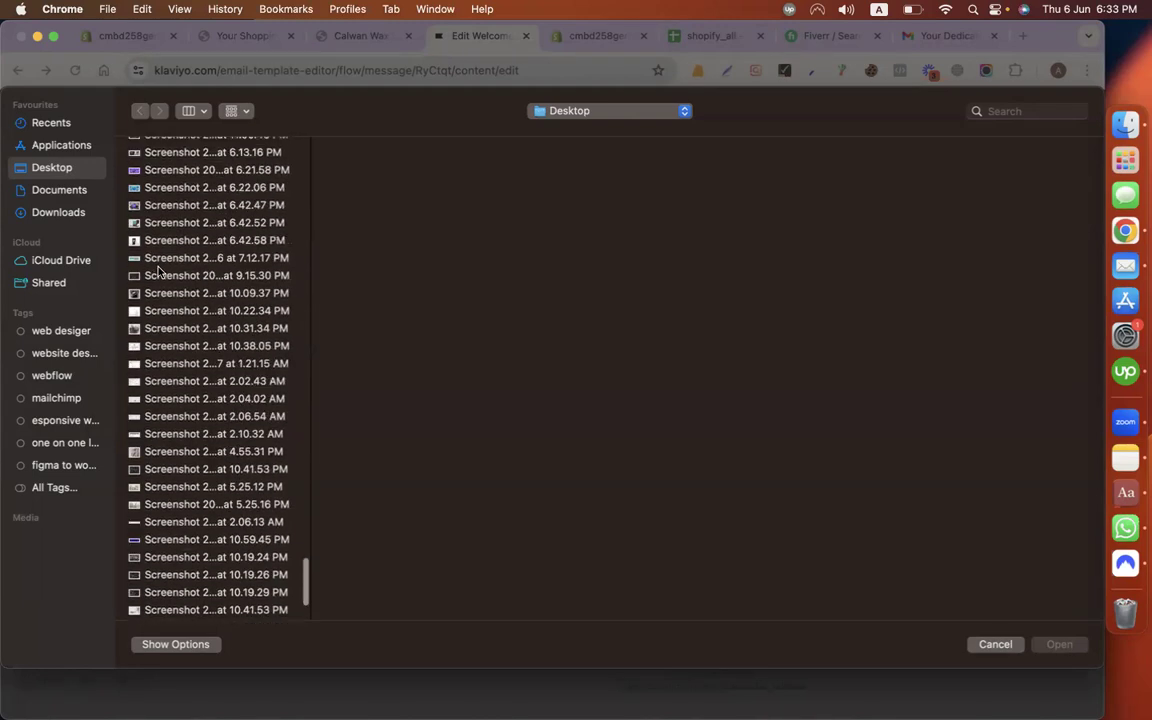
{"action": "scroll", "coordinate": [159, 271], "scroll_direction": "up", "scroll_amount": 4}
{"action": "left_click", "coordinate": [159, 270]}
{"action": "scroll", "coordinate": [165, 265], "scroll_direction": "up", "scroll_amount": 2}
{"action": "left_click", "coordinate": [168, 262]}
{"action": "scroll", "coordinate": [168, 262], "scroll_direction": "up", "scroll_amount": 2}
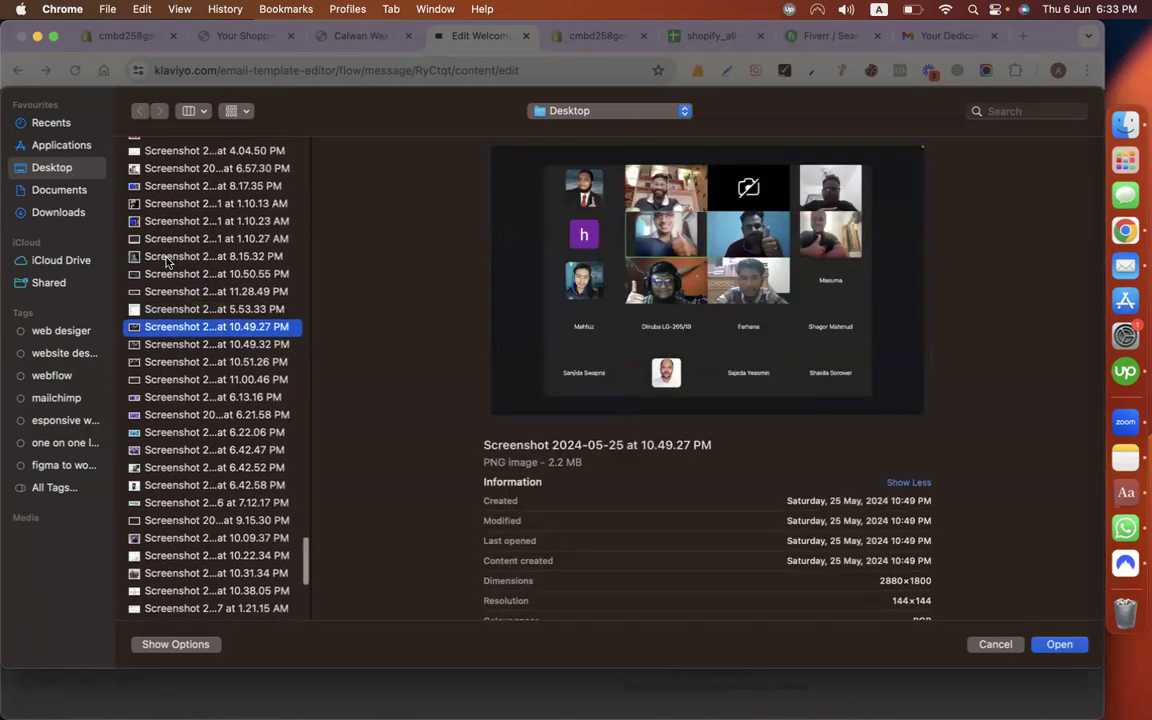
{"action": "left_click", "coordinate": [168, 262]}
{"action": "scroll", "coordinate": [165, 264], "scroll_direction": "up", "scroll_amount": 6}
{"action": "left_click", "coordinate": [162, 257]}
{"action": "scroll", "coordinate": [162, 259], "scroll_direction": "up", "scroll_amount": 4}
{"action": "double_click", "coordinate": [166, 262]}
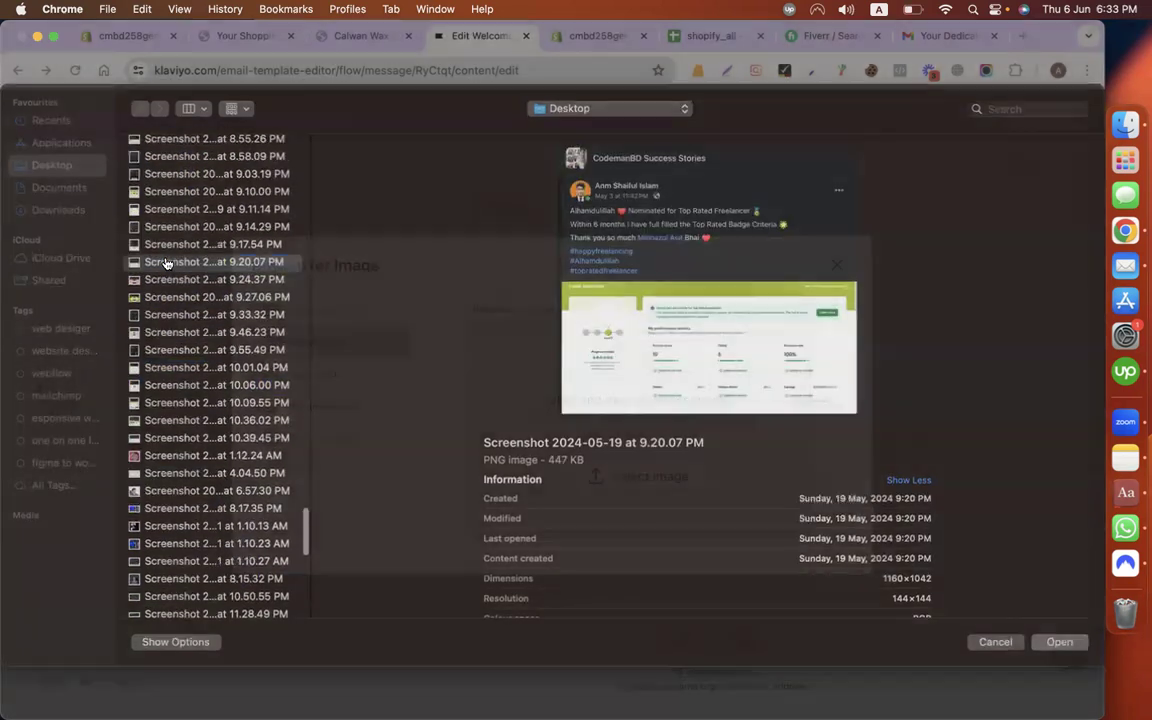
{"action": "left_click", "coordinate": [839, 316]}
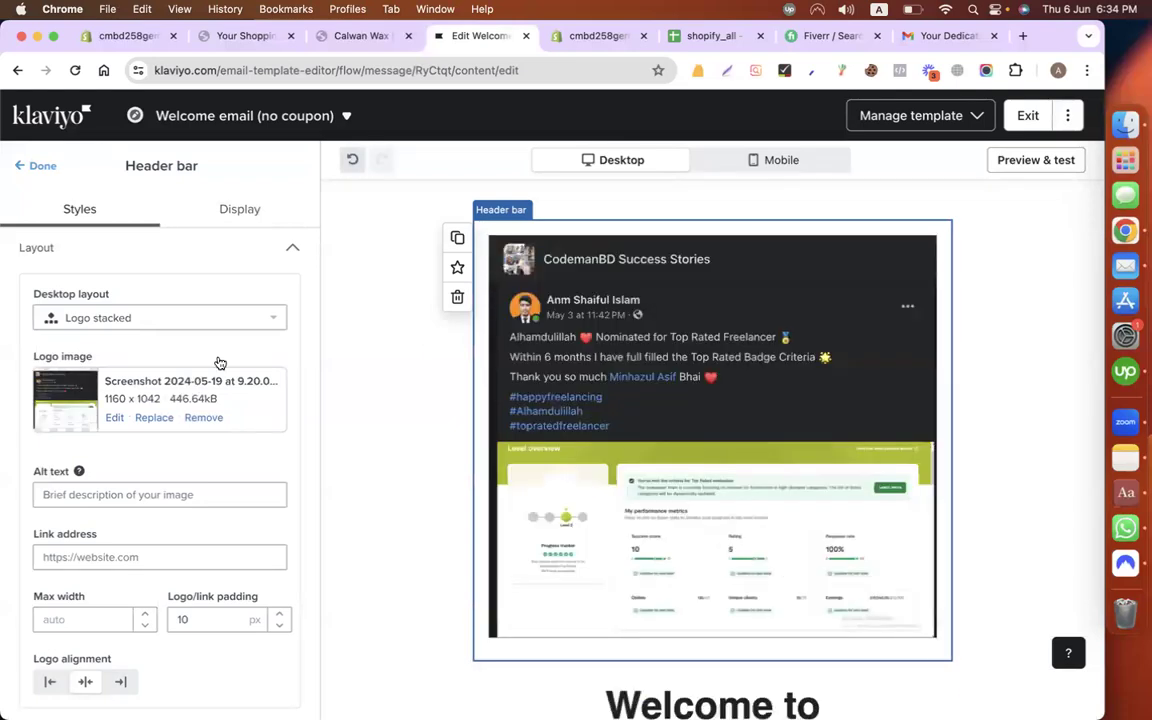
{"action": "left_click", "coordinate": [203, 417]}
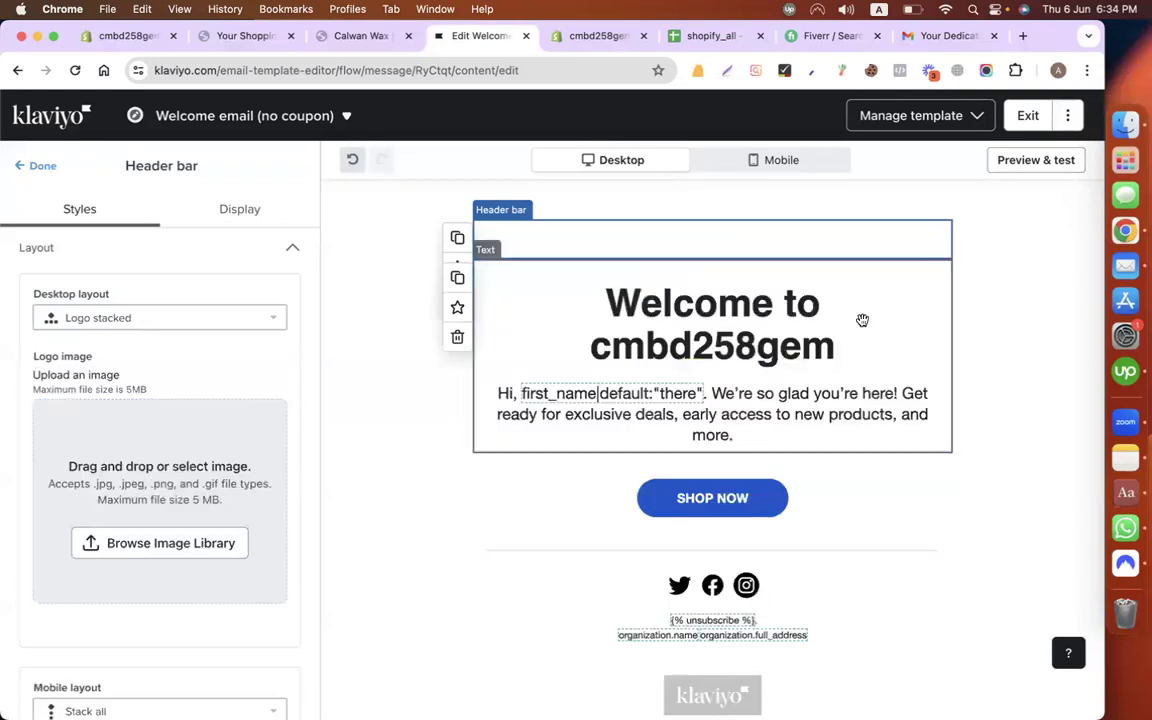
Step: Replace 'cmbd258gem' in the heading with 'Calwan Wax', then select the body's first_name tag
{"action": "left_click", "coordinate": [690, 338]}
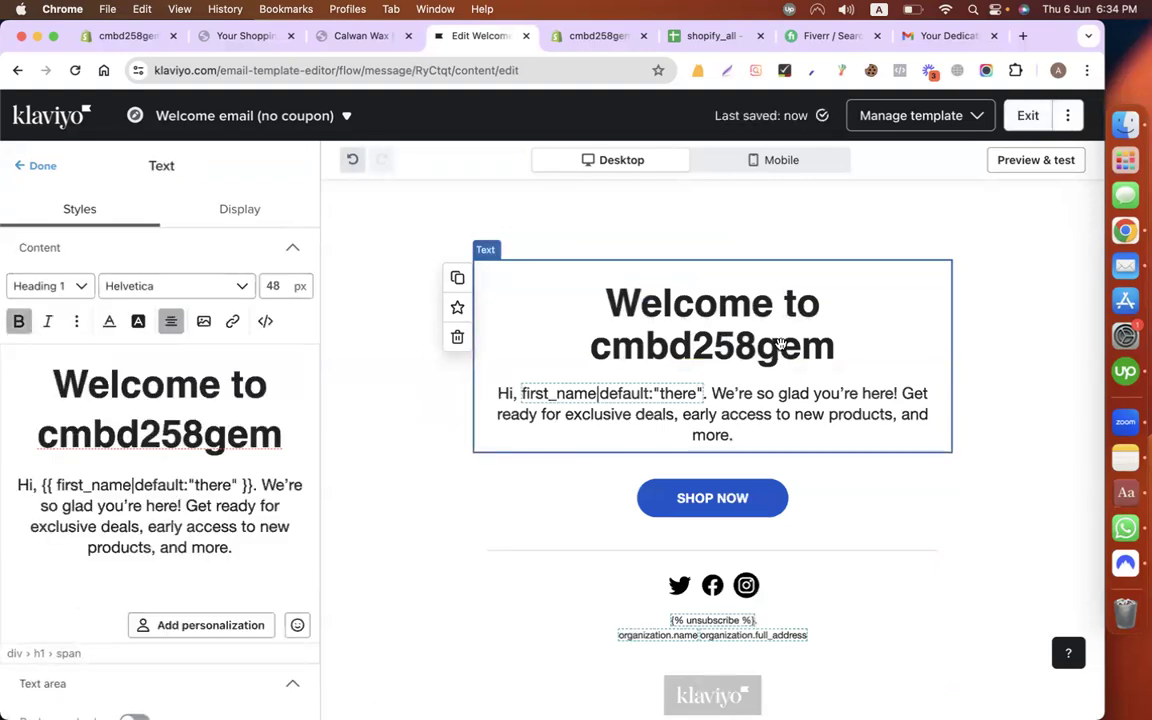
{"action": "double_click", "coordinate": [278, 442]}
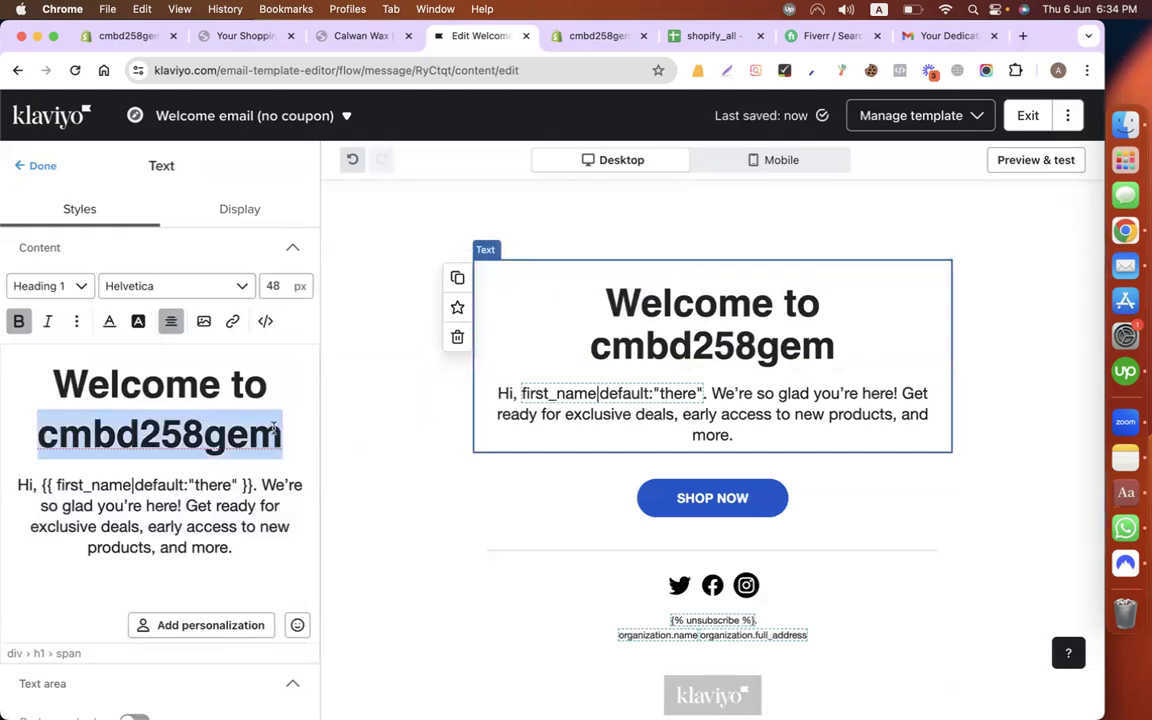
{"action": "type", "text": "Calwan "}
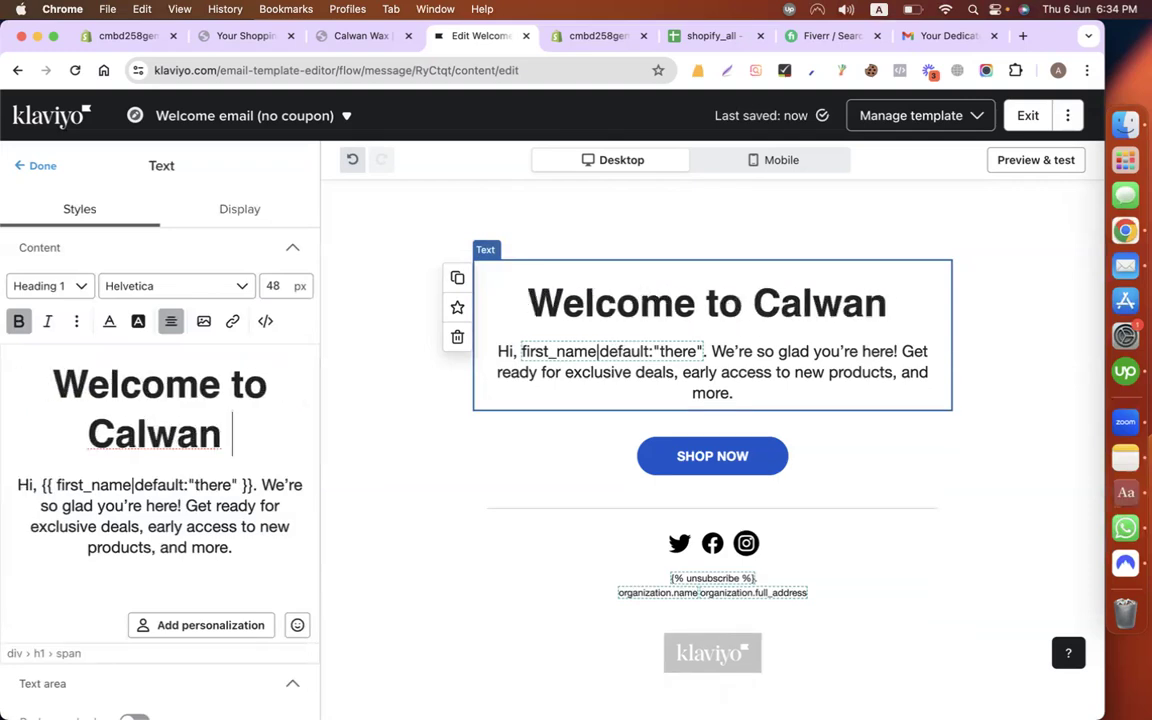
{"action": "type", "text": "Wax"}
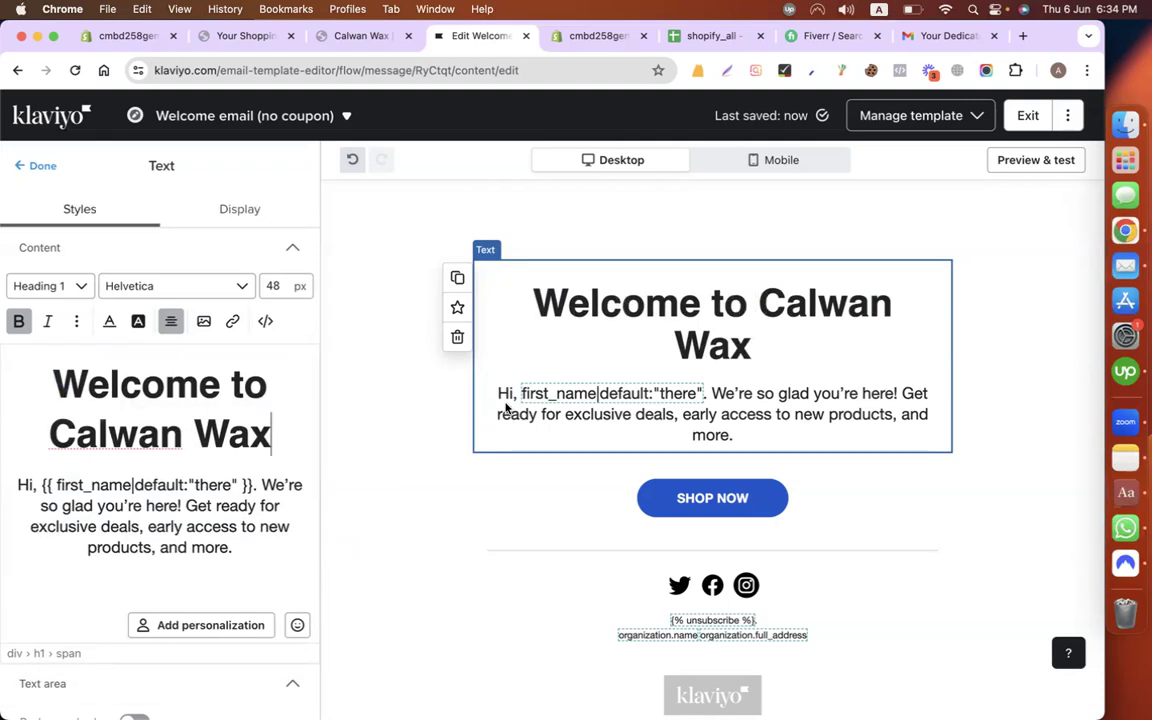
{"action": "scroll", "coordinate": [589, 406], "scroll_direction": "down", "scroll_amount": 1}
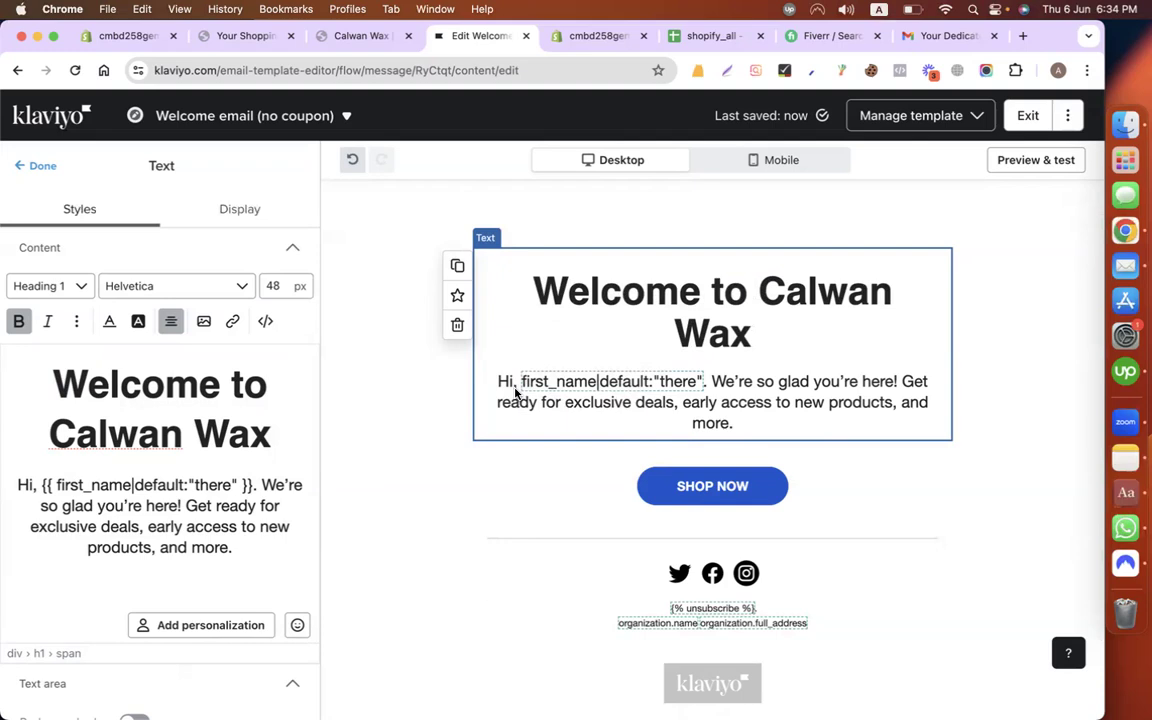
{"action": "left_click_drag", "start_coordinate": [57, 487], "coordinate": [230, 488]}
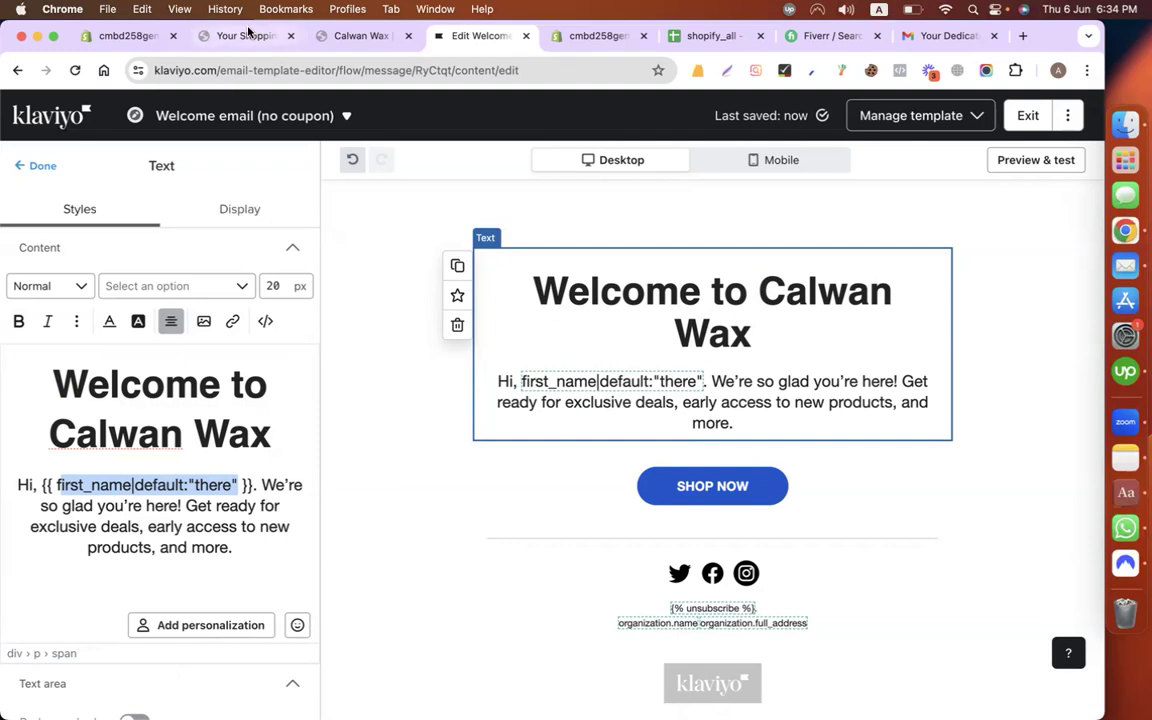
Step: Check the store's Shopify discounts page and look over the body's greeting and deals sentences
{"action": "left_click", "coordinate": [133, 36]}
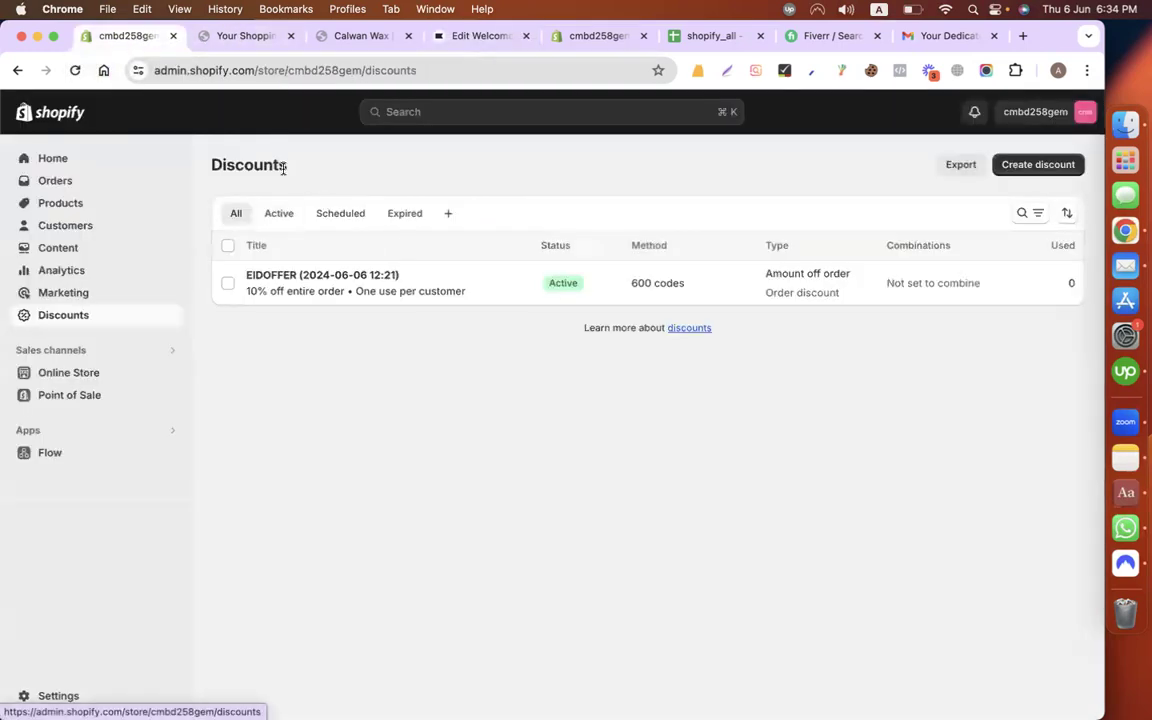
{"action": "left_click", "coordinate": [445, 40]}
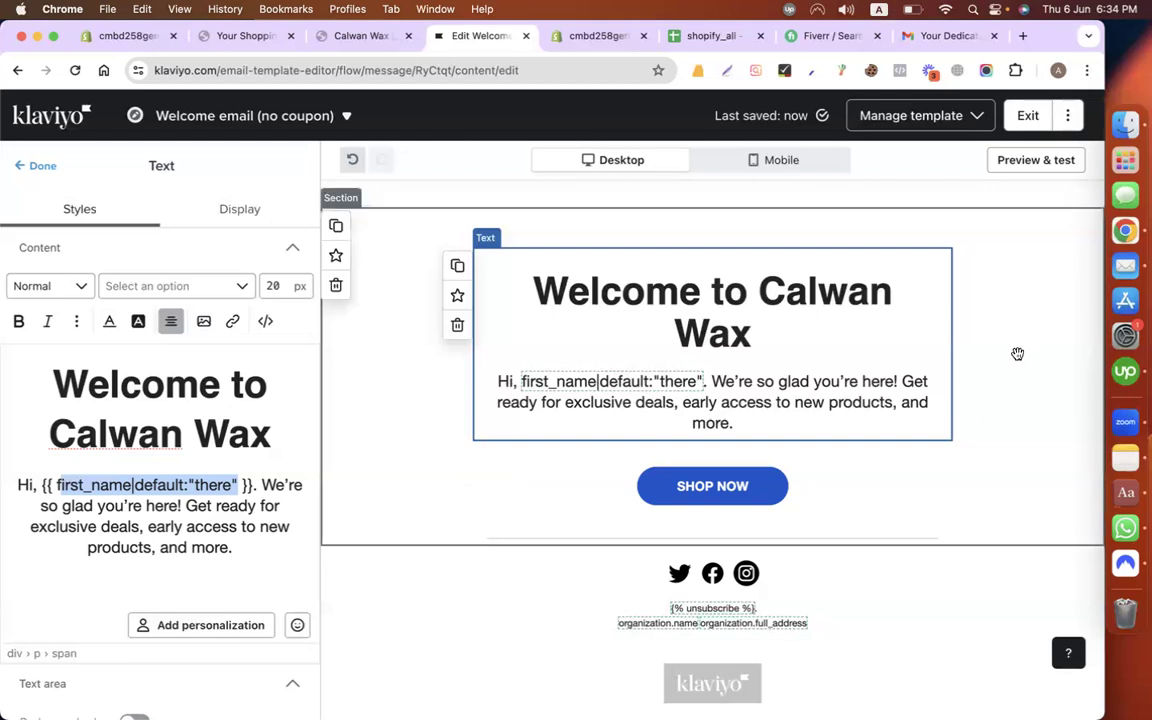
{"action": "left_click", "coordinate": [179, 509]}
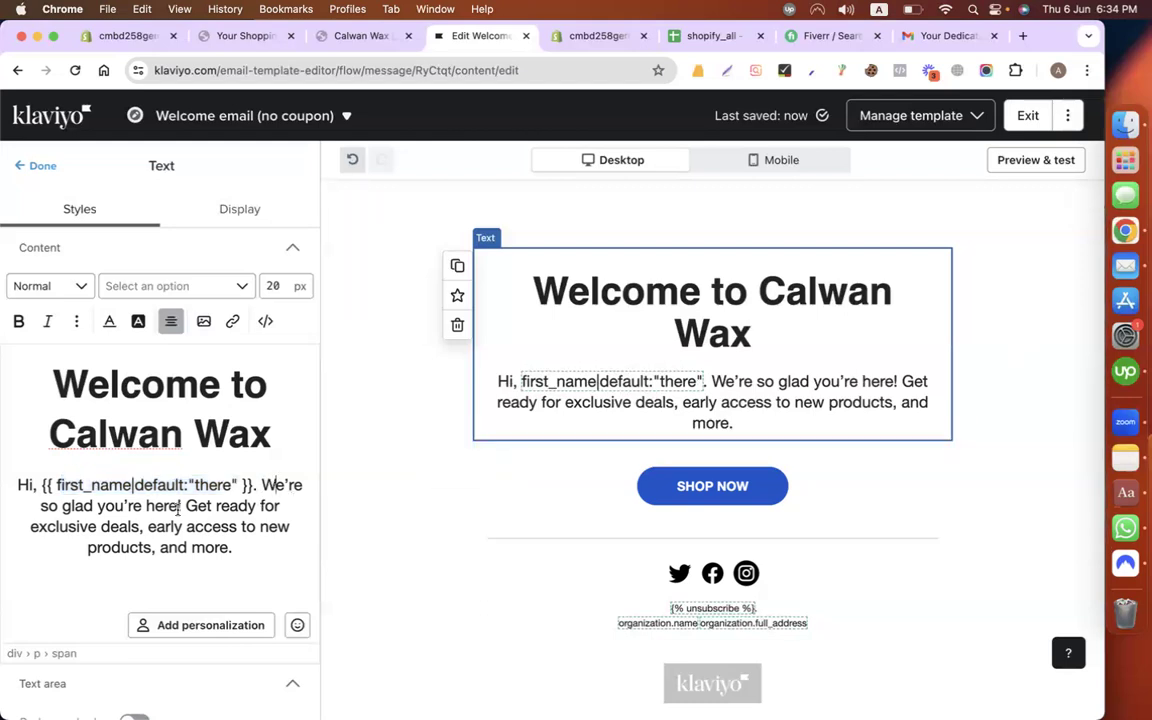
{"action": "left_click_drag", "start_coordinate": [79, 505], "coordinate": [184, 506]}
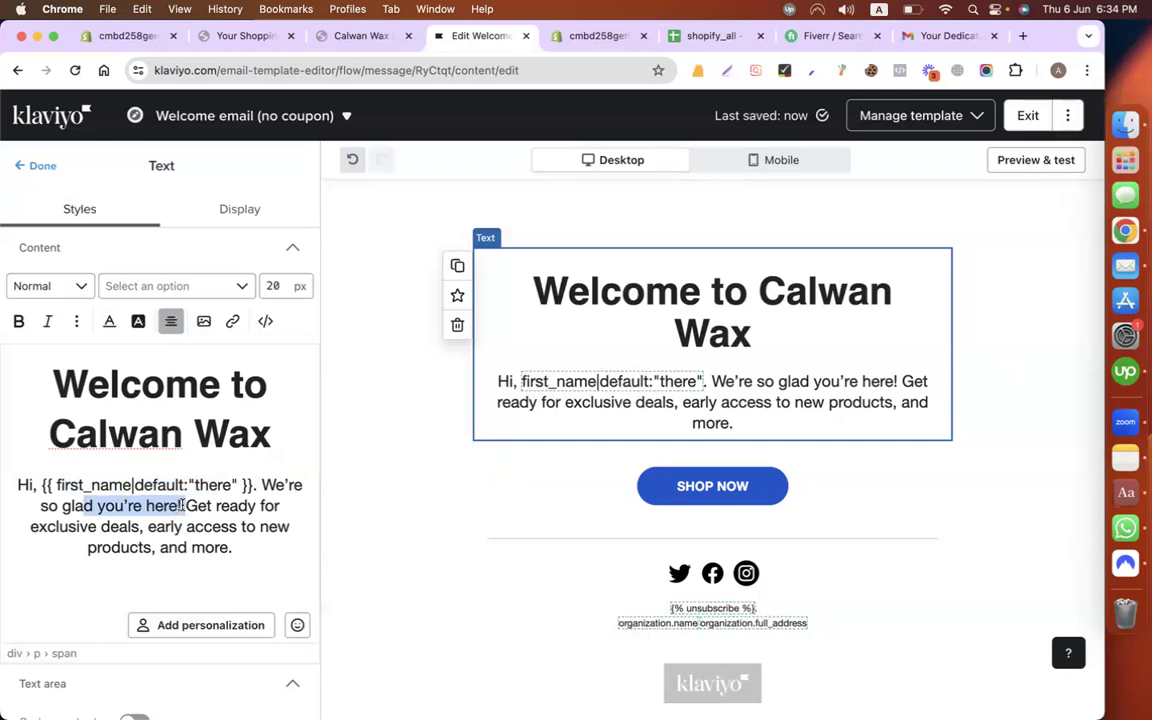
{"action": "left_click", "coordinate": [183, 505]}
{"action": "left_click_drag", "start_coordinate": [185, 507], "coordinate": [257, 548]}
{"action": "left_click", "coordinate": [257, 549]}
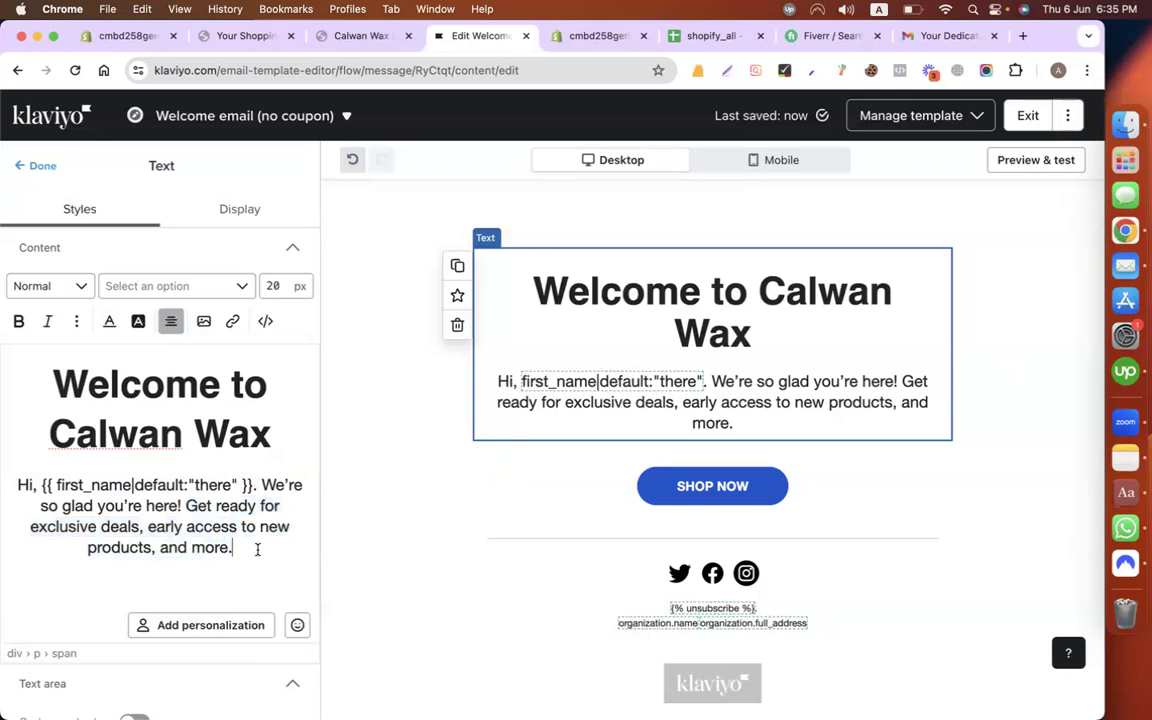
Step: Insert 'offers, coupon' and delete 'early access to new products,' from the deals sentence
{"action": "left_click", "coordinate": [149, 528]}
{"action": "type", "text": "offers, "}
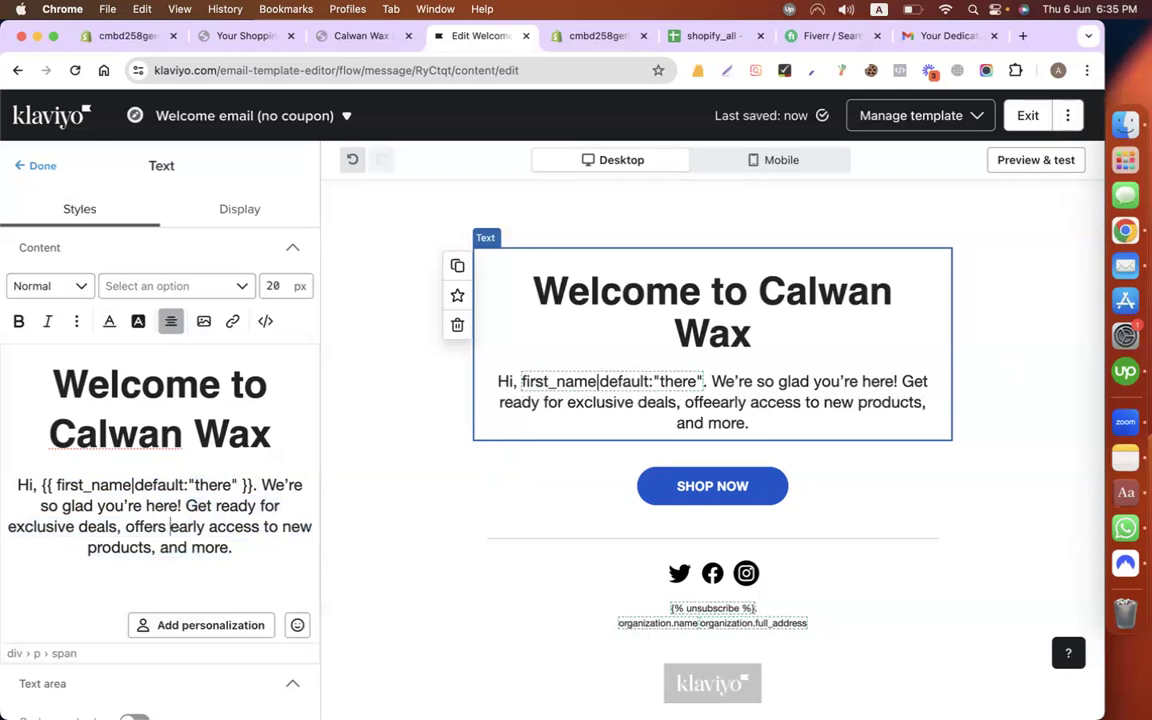
{"action": "type", "text": "coup"}
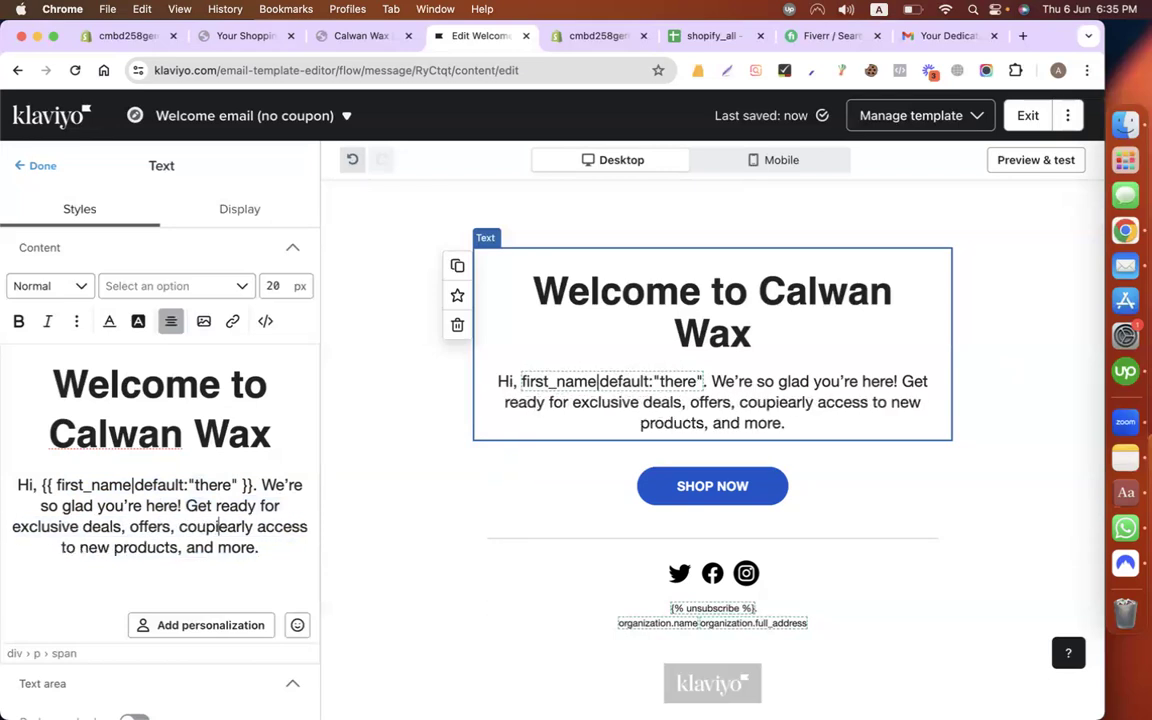
{"action": "type", "text": "on"}
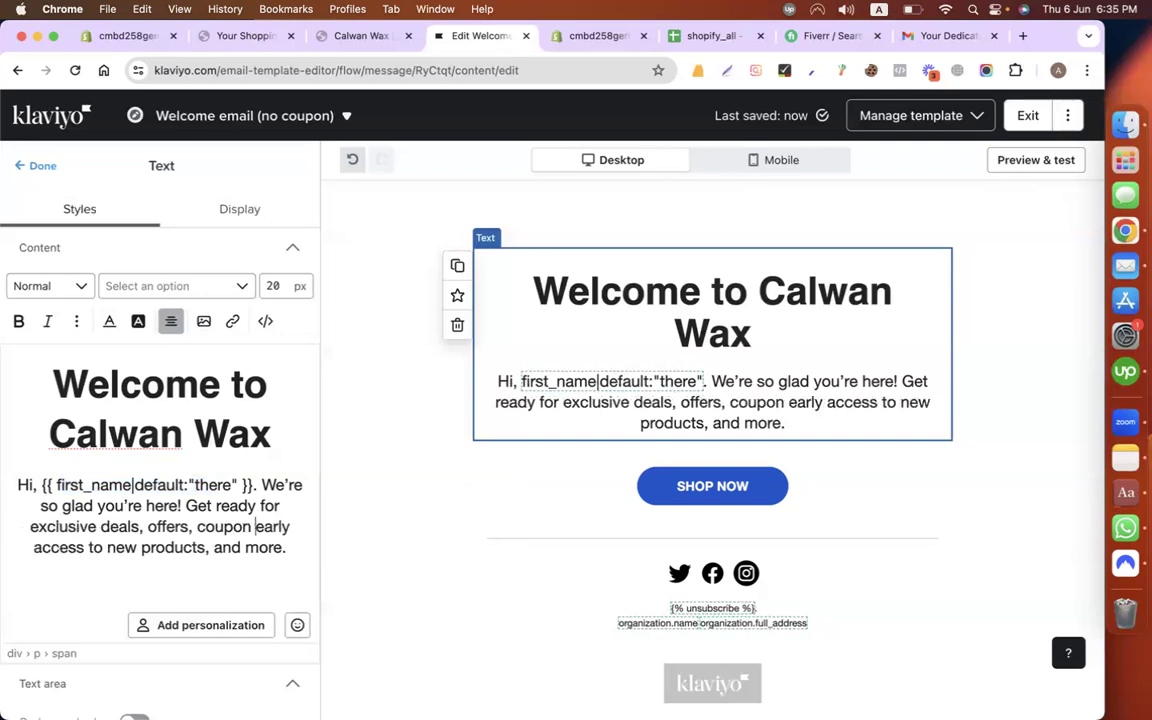
{"action": "left_click_drag", "start_coordinate": [232, 527], "coordinate": [210, 547]}
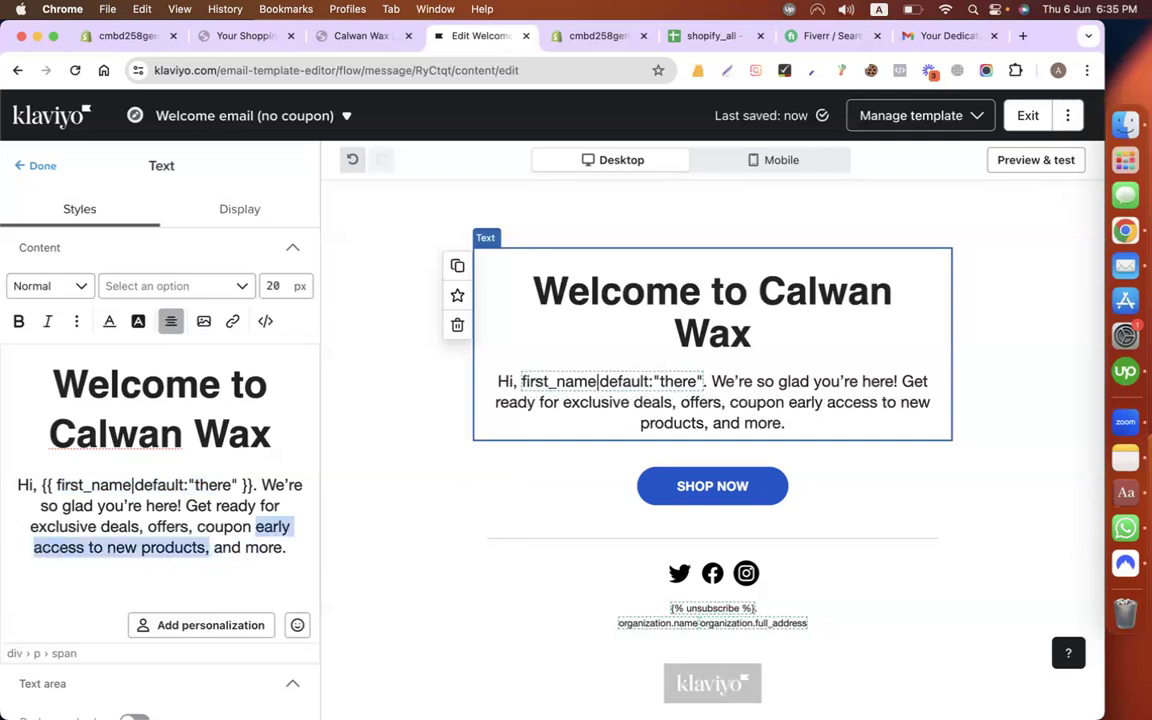
{"action": "key", "text": "BackSpace"}
{"action": "key", "text": "BackSpace"}
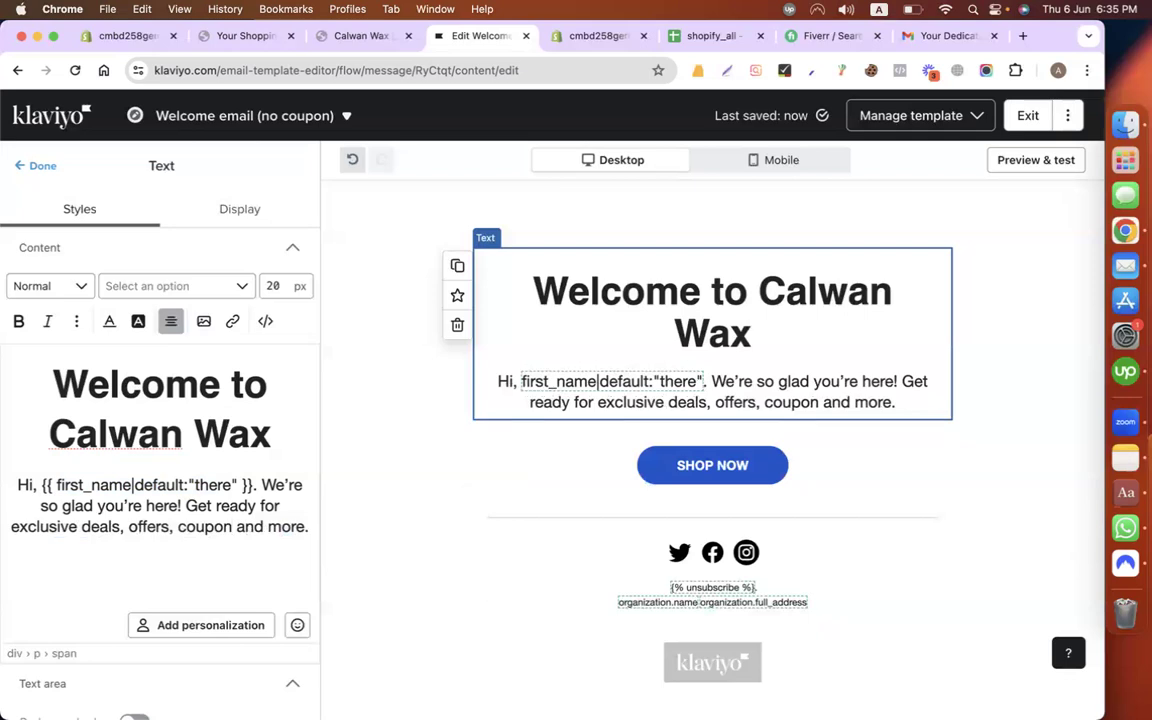
{"action": "left_click", "coordinate": [827, 477]}
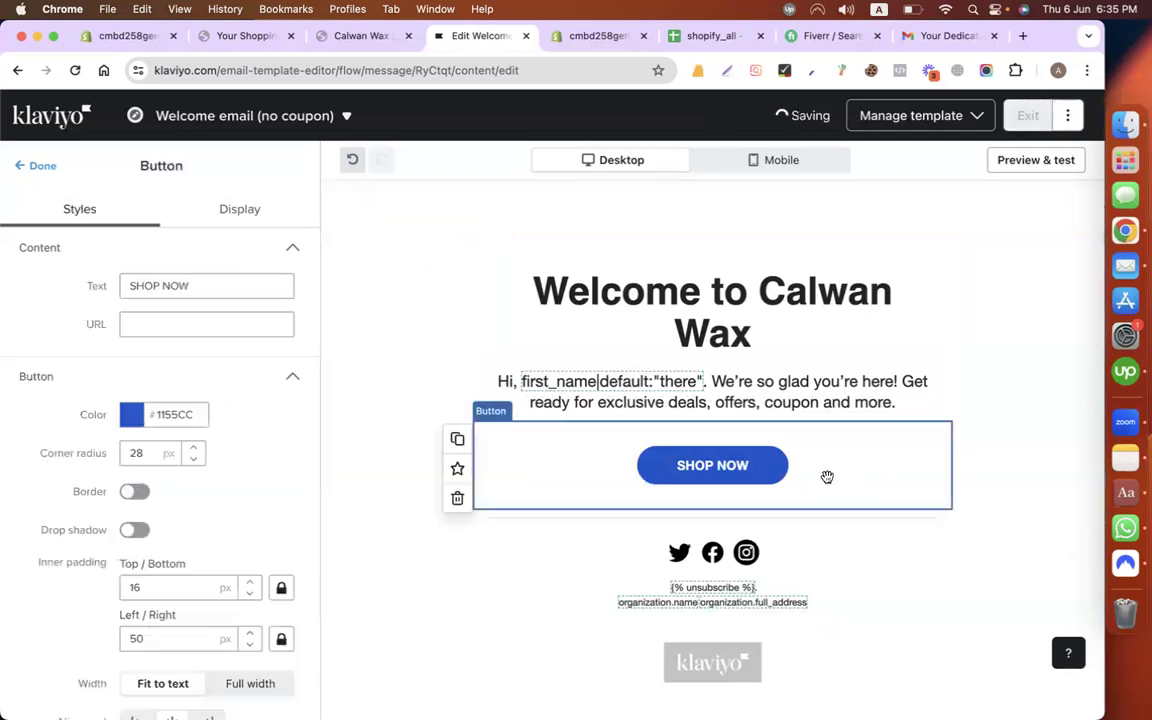
{"action": "left_click", "coordinate": [201, 328]}
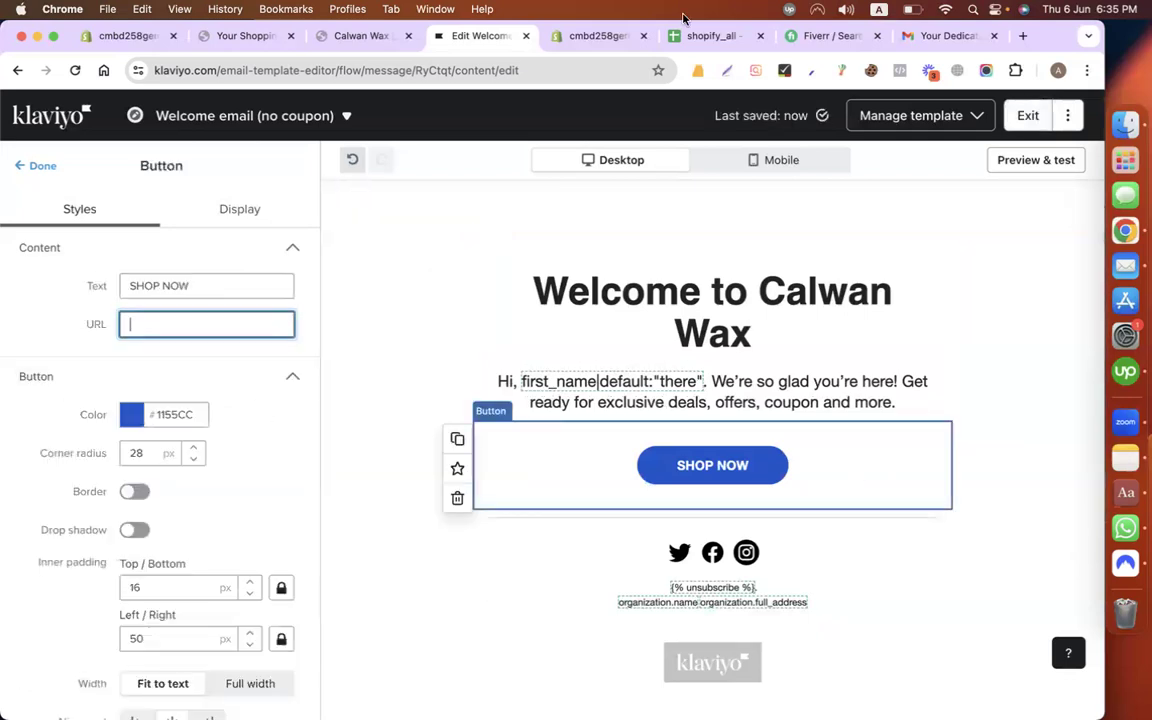
{"action": "left_click", "coordinate": [555, 39]}
{"action": "left_click", "coordinate": [350, 38]}
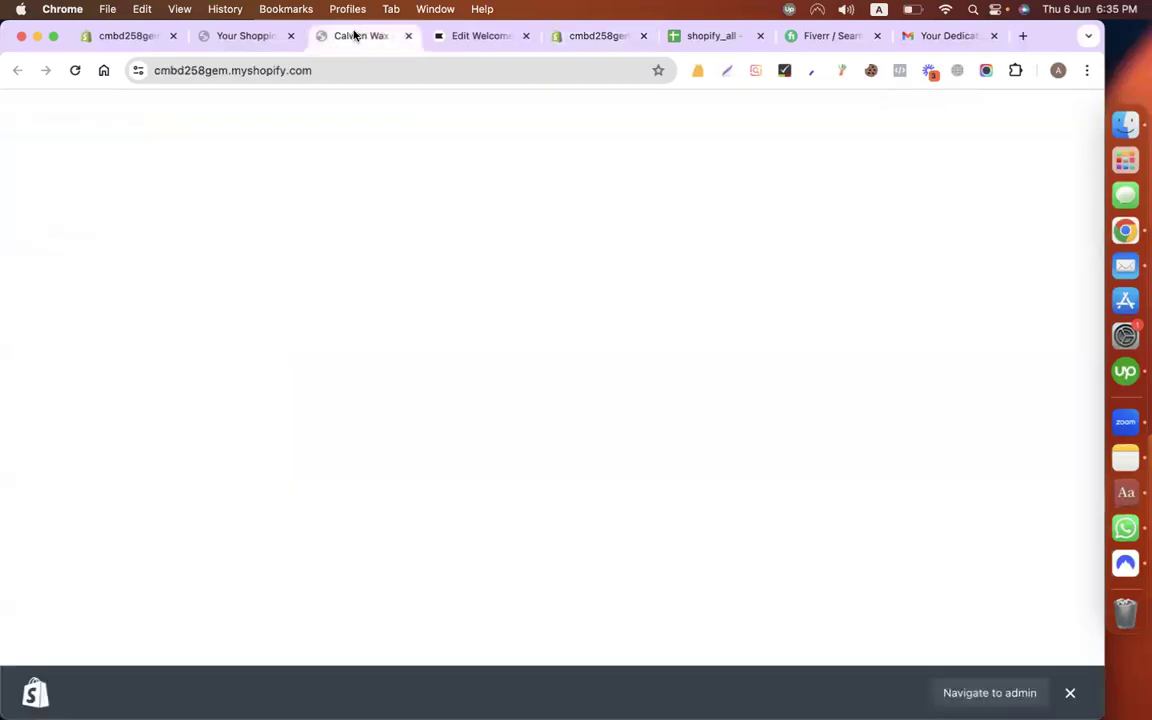
{"action": "left_click", "coordinate": [303, 70]}
{"action": "key", "text": "super+c"}
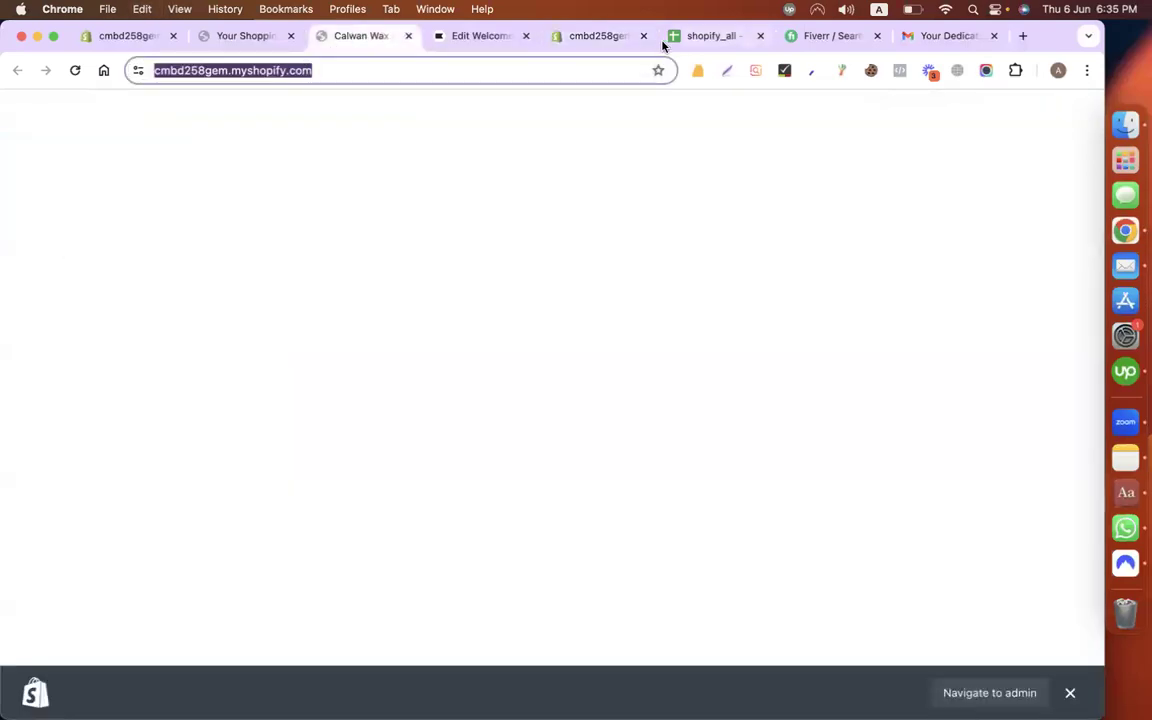
{"action": "left_click", "coordinate": [510, 35]}
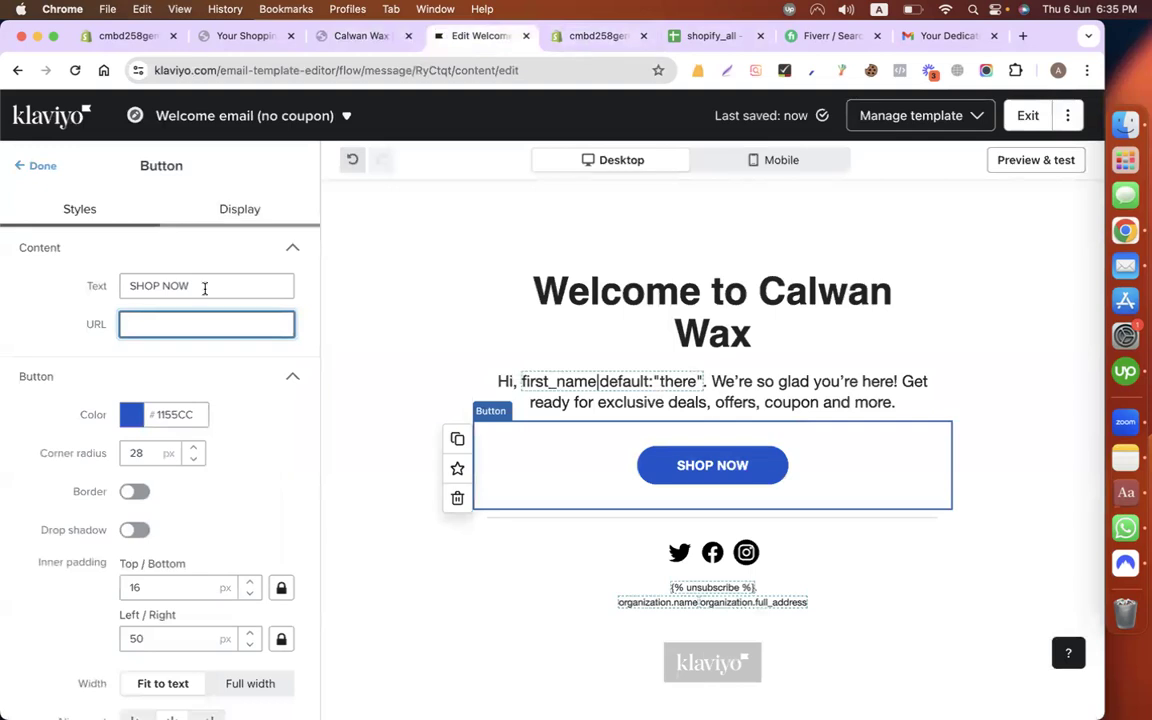
{"action": "key", "text": "super+v"}
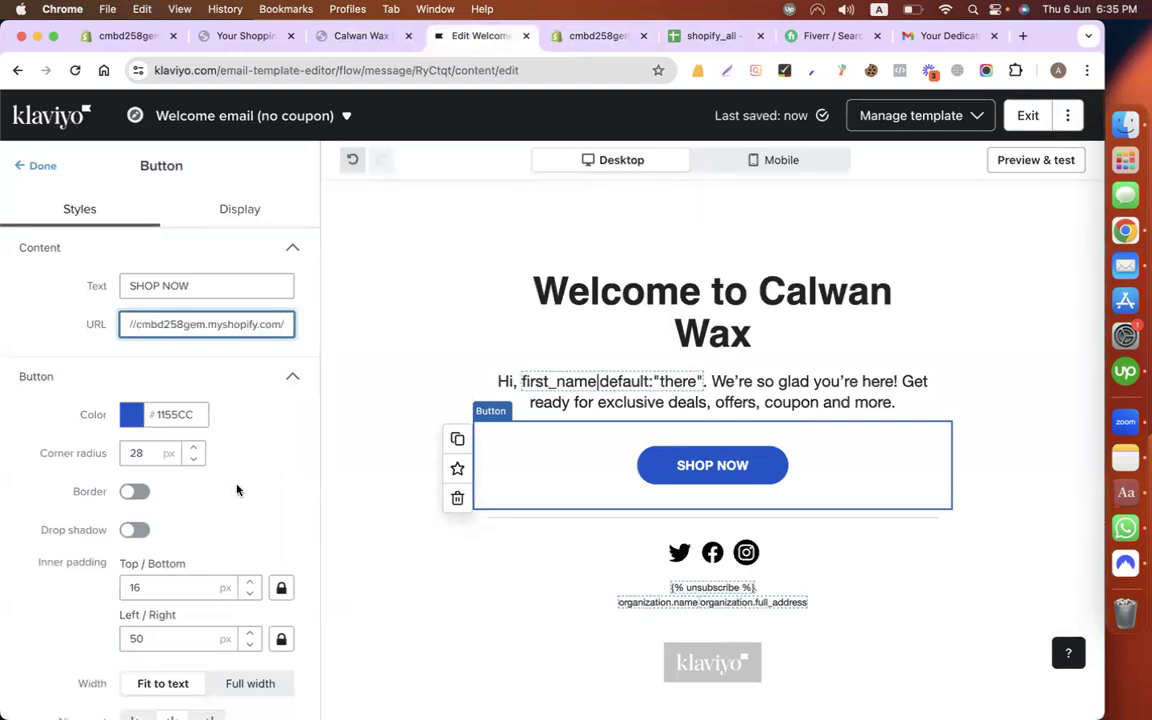
{"action": "key", "text": "Left"}
{"action": "key", "text": "Left"}
{"action": "key", "text": "Left"}
{"action": "key", "text": "Left"}
{"action": "key", "text": "Left"}
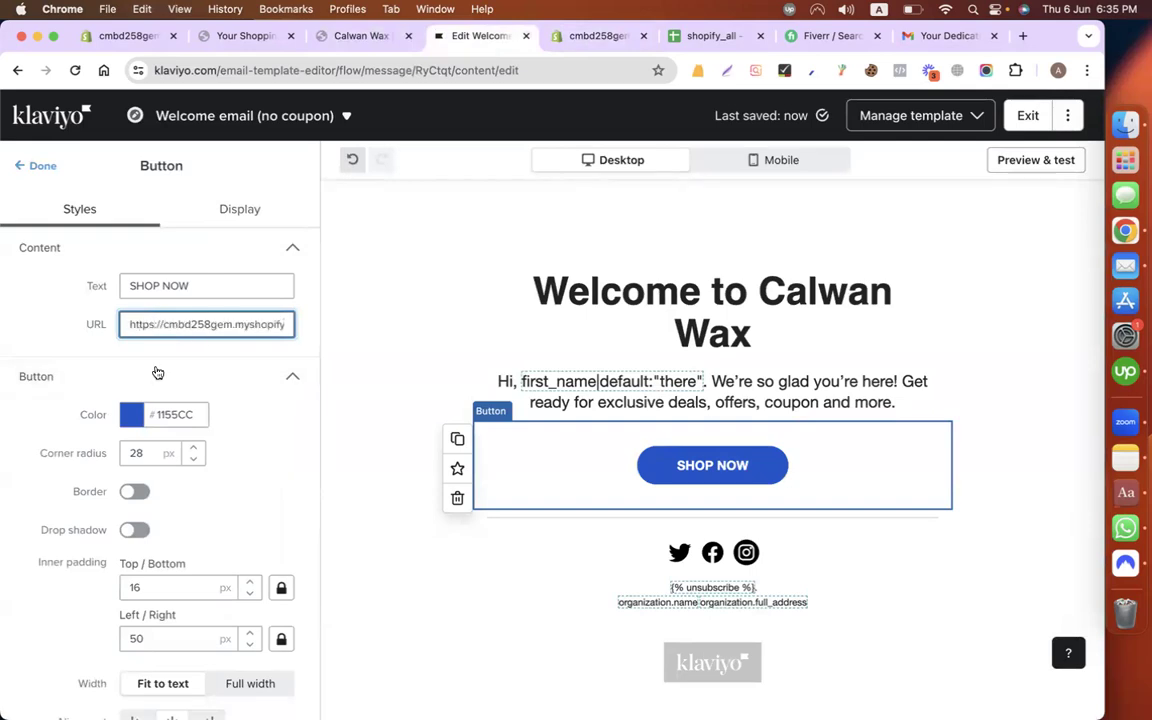
{"action": "left_click", "coordinate": [604, 576]}
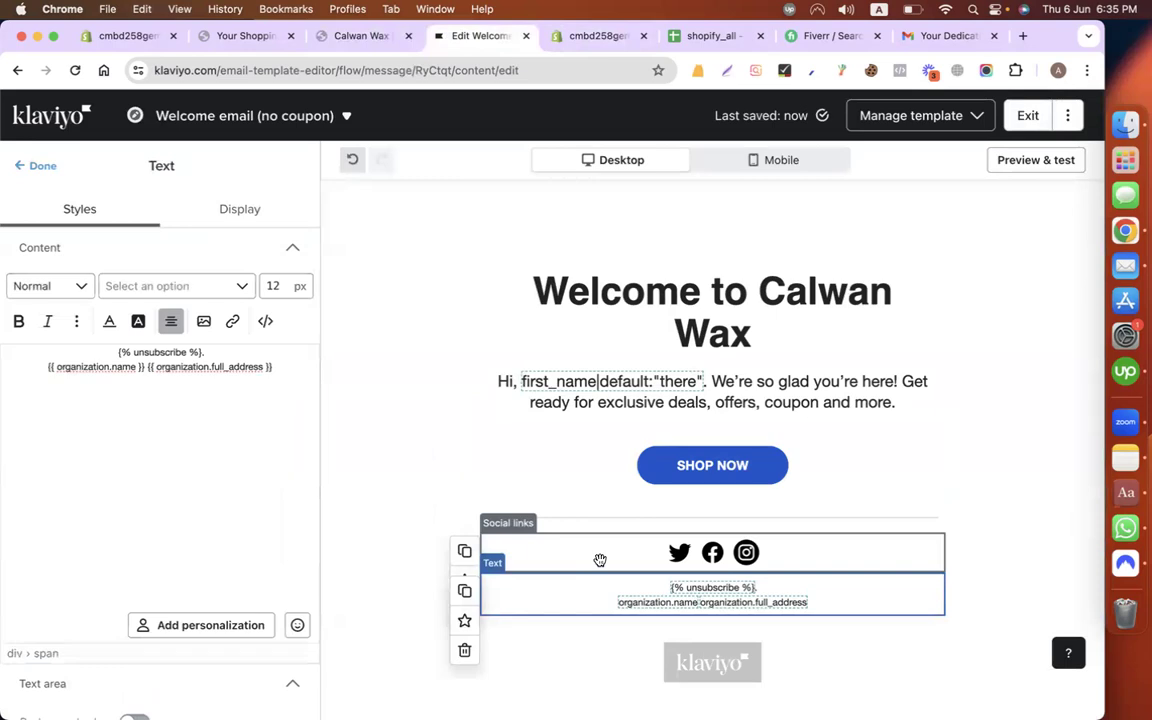
Step: Delete the Twitter icon and review the Facebook and Instagram link settings
{"action": "left_click", "coordinate": [588, 553]}
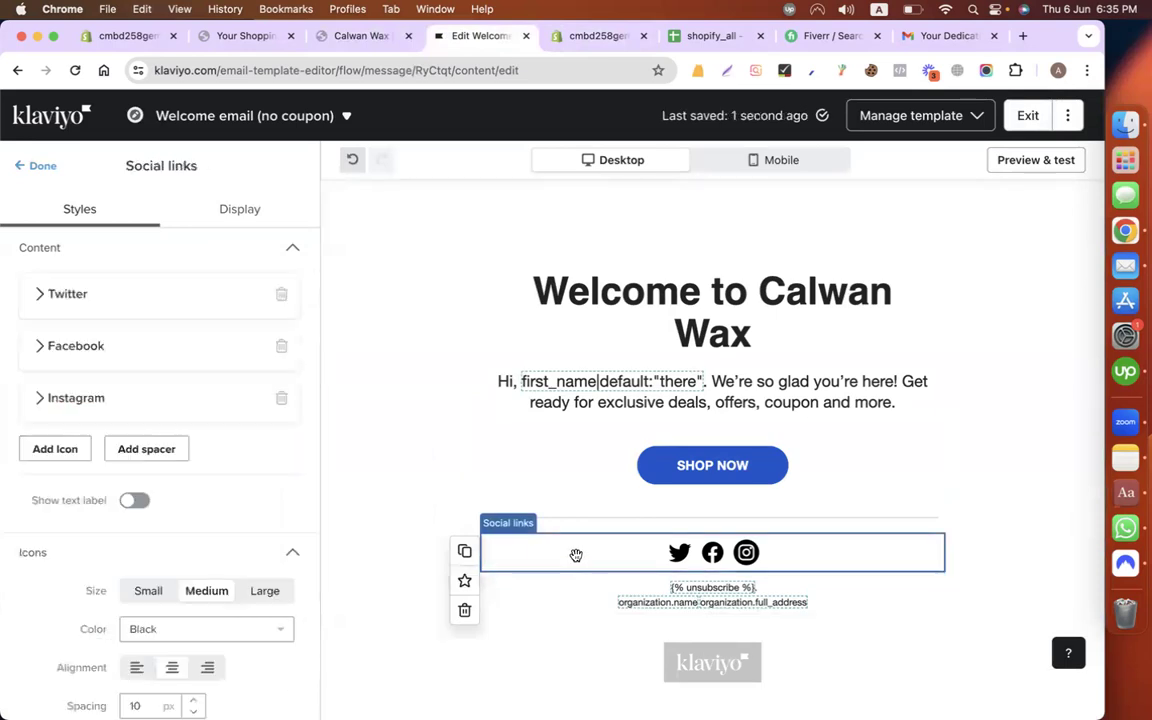
{"action": "left_click", "coordinate": [42, 297]}
{"action": "left_click", "coordinate": [92, 409]}
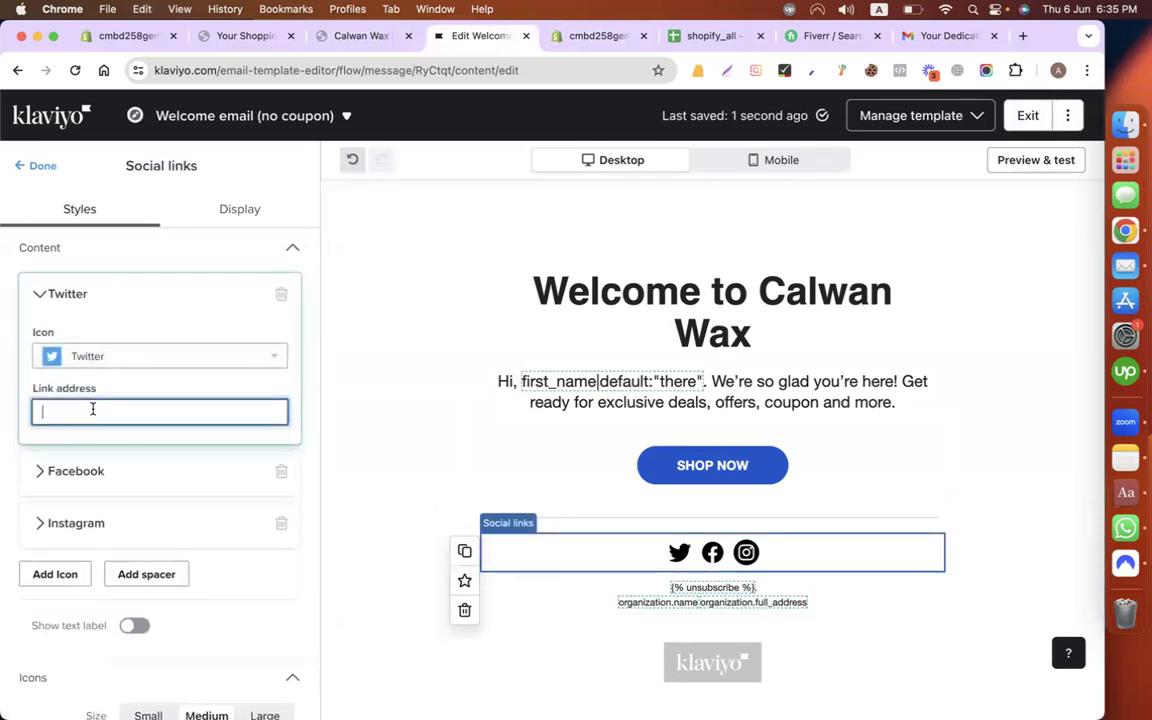
{"action": "left_click", "coordinate": [281, 294]}
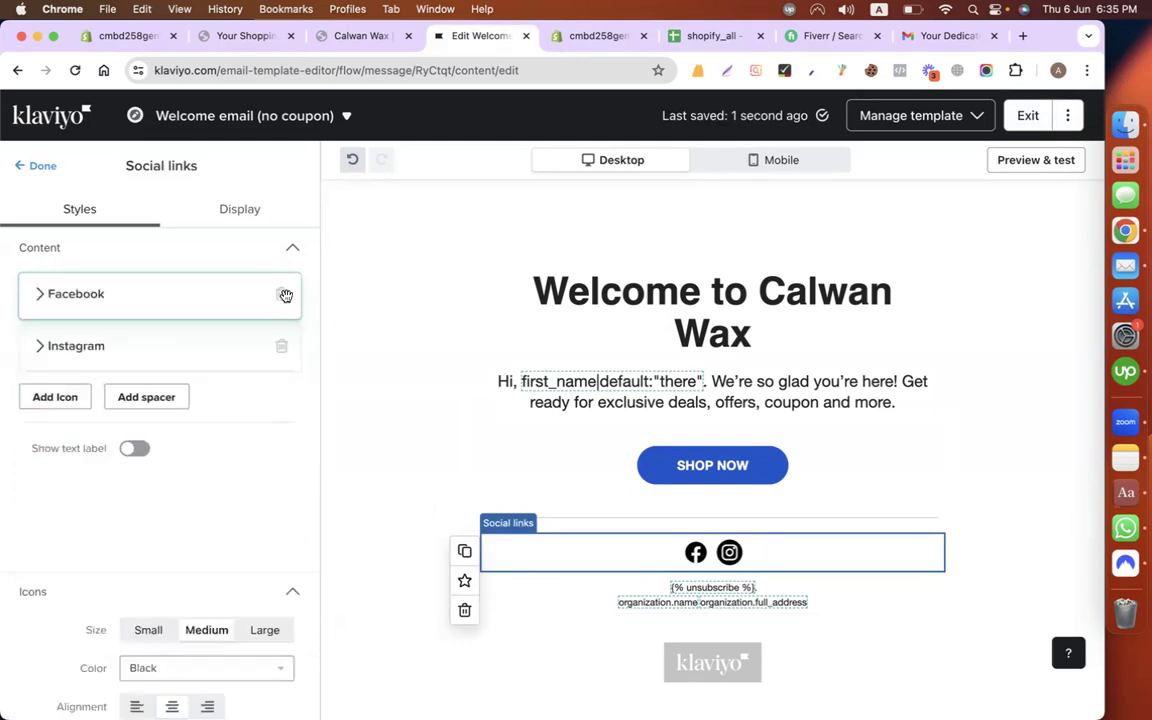
{"action": "left_click", "coordinate": [52, 294]}
{"action": "left_click", "coordinate": [83, 409]}
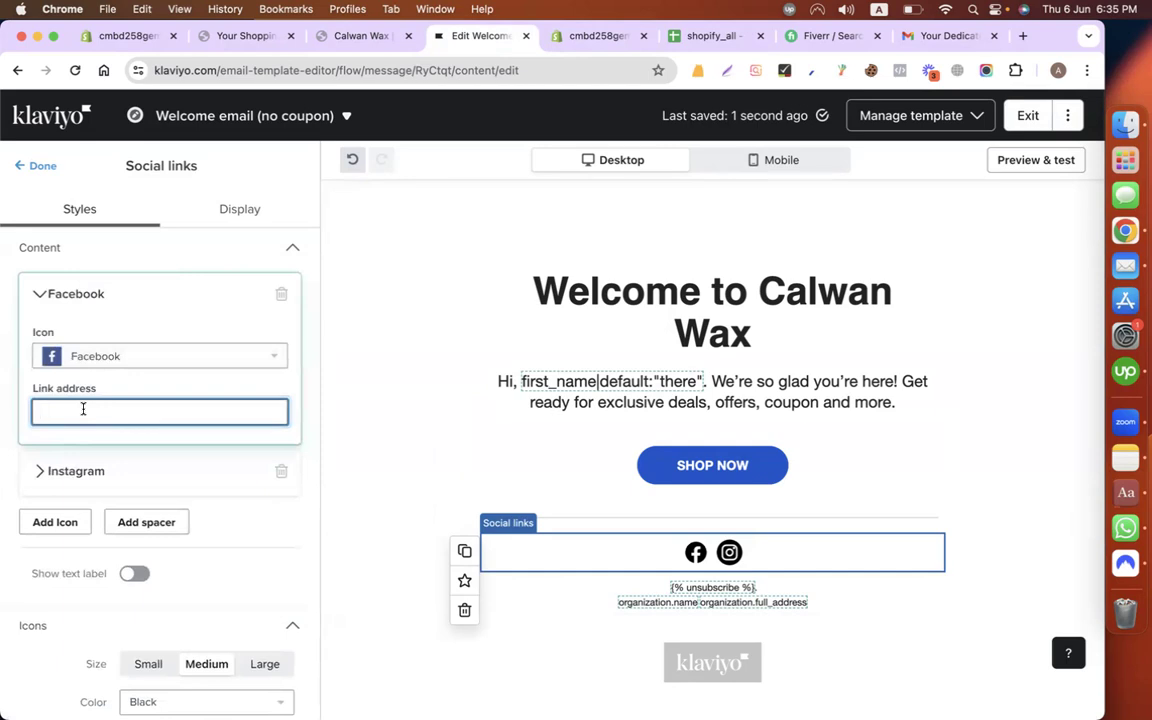
{"action": "left_click", "coordinate": [45, 296]}
{"action": "left_click", "coordinate": [42, 347]}
{"action": "left_click", "coordinate": [61, 466]}
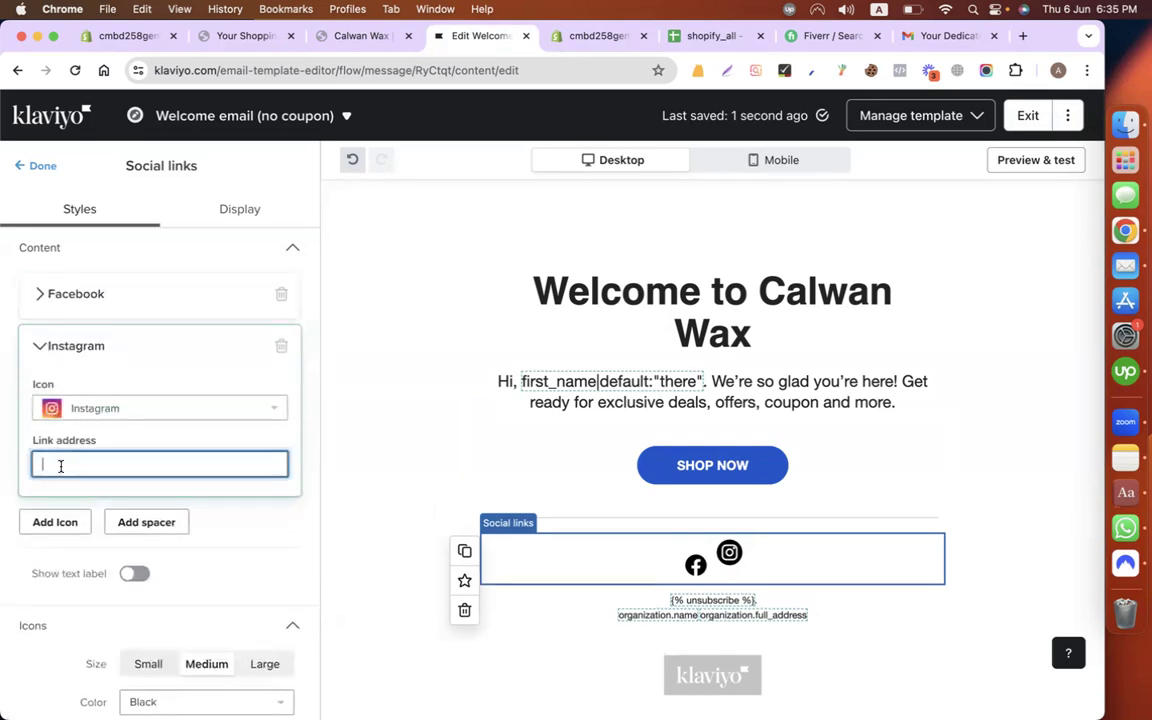
{"action": "left_click", "coordinate": [44, 350]}
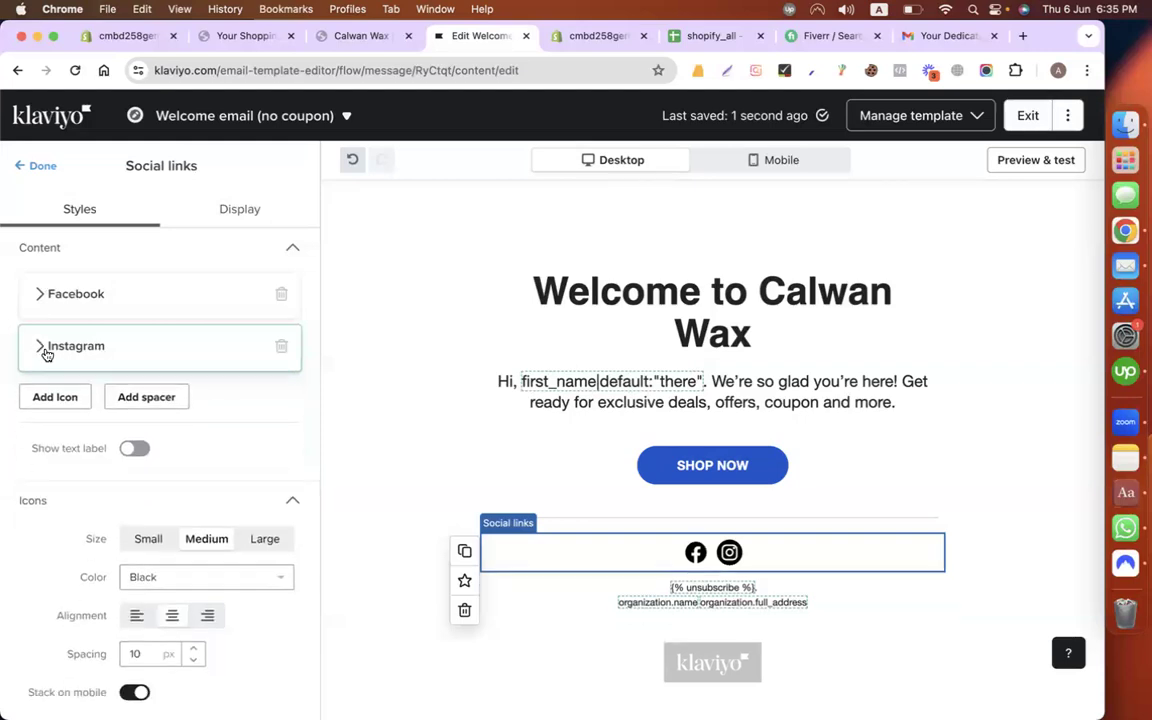
Step: Add a LinkedIn social icon with '#' as its link address
{"action": "left_click", "coordinate": [69, 399]}
{"action": "left_click", "coordinate": [45, 409]}
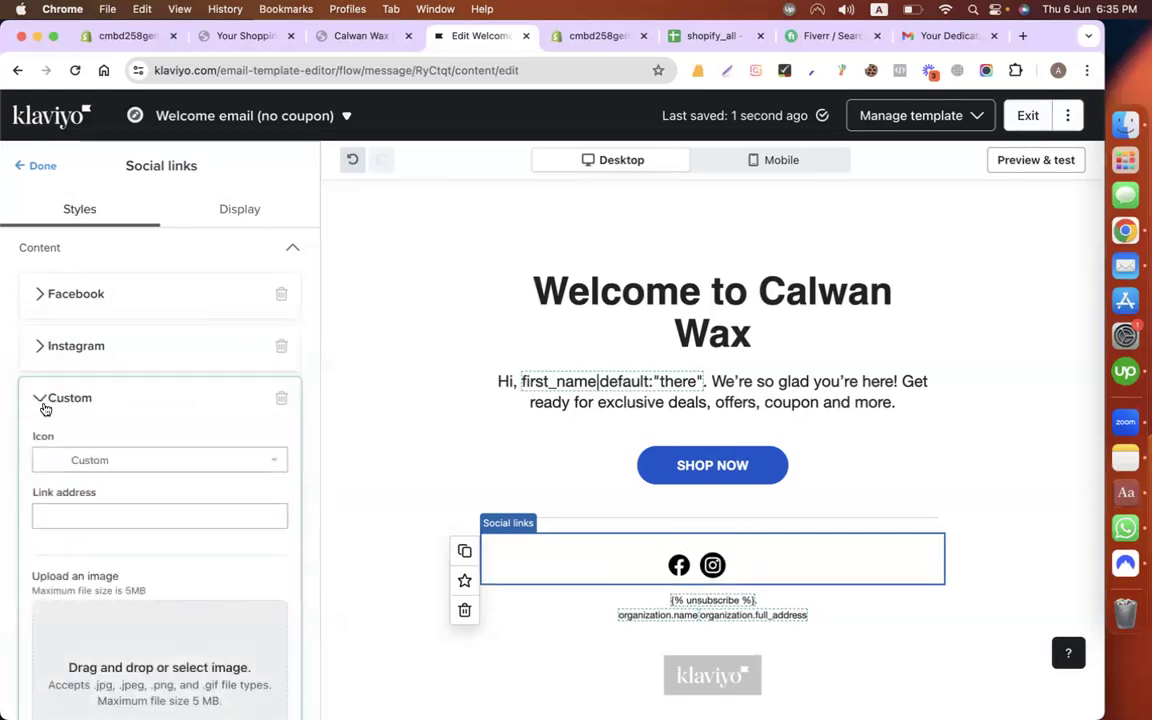
{"action": "left_click", "coordinate": [141, 462]}
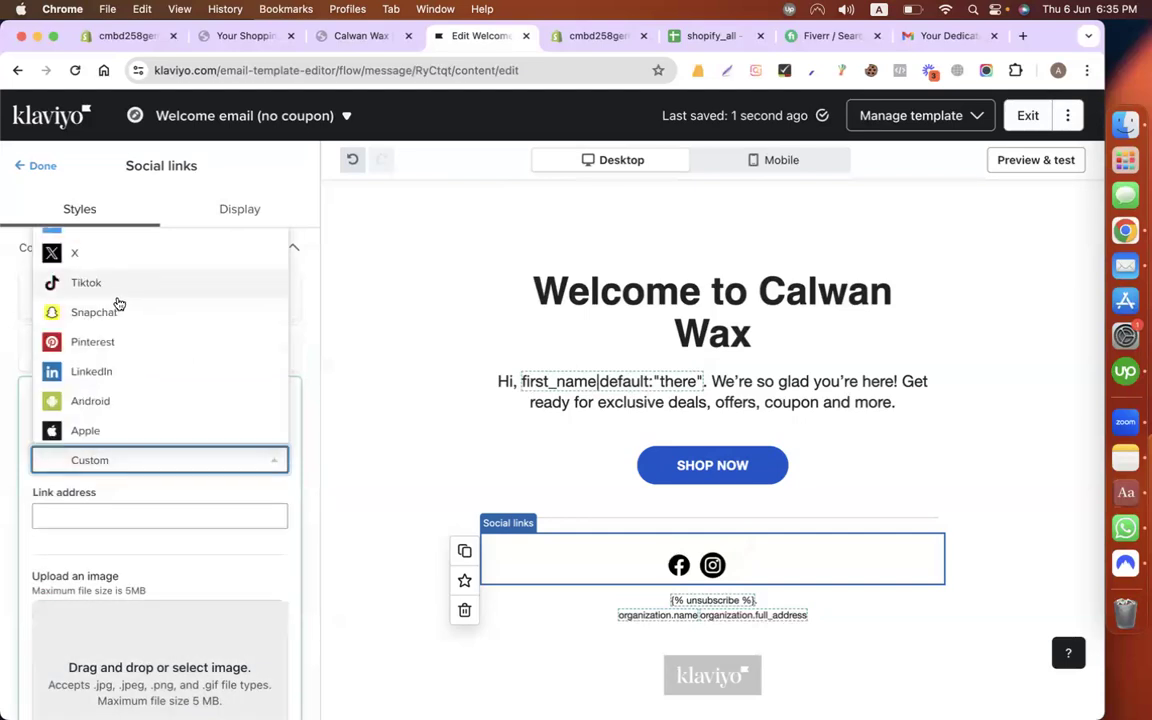
{"action": "left_click", "coordinate": [130, 378]}
{"action": "left_click", "coordinate": [103, 514]}
{"action": "type", "text": "#"}
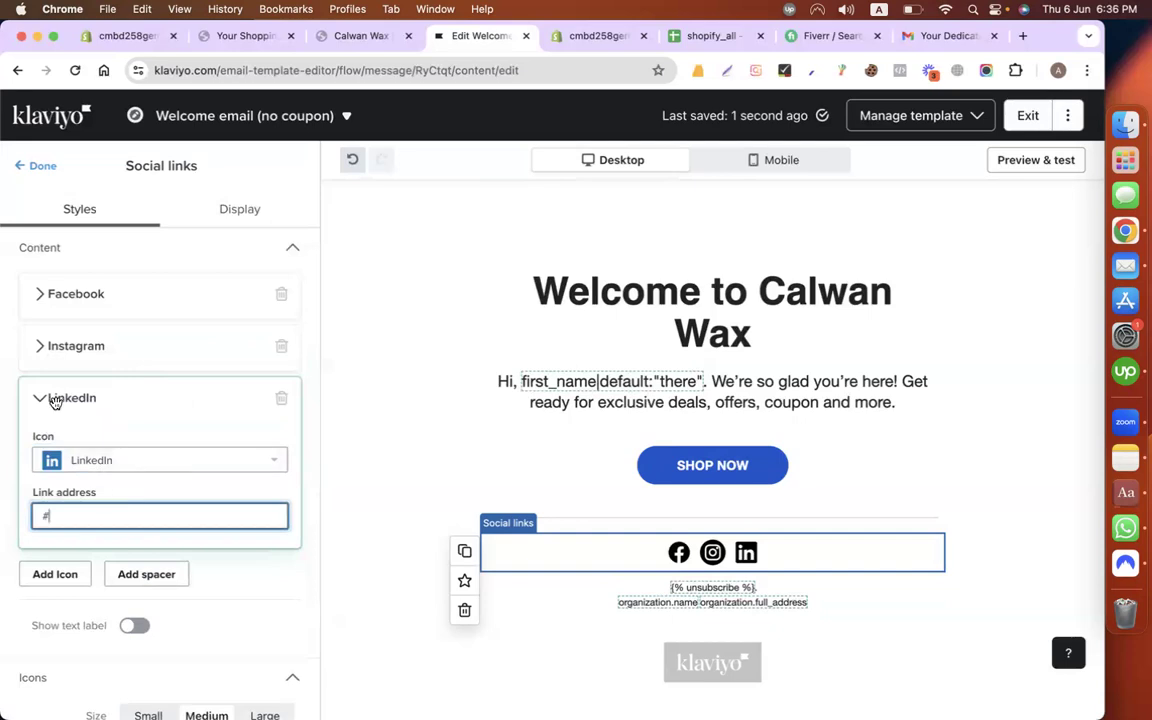
{"action": "left_click", "coordinate": [50, 398]}
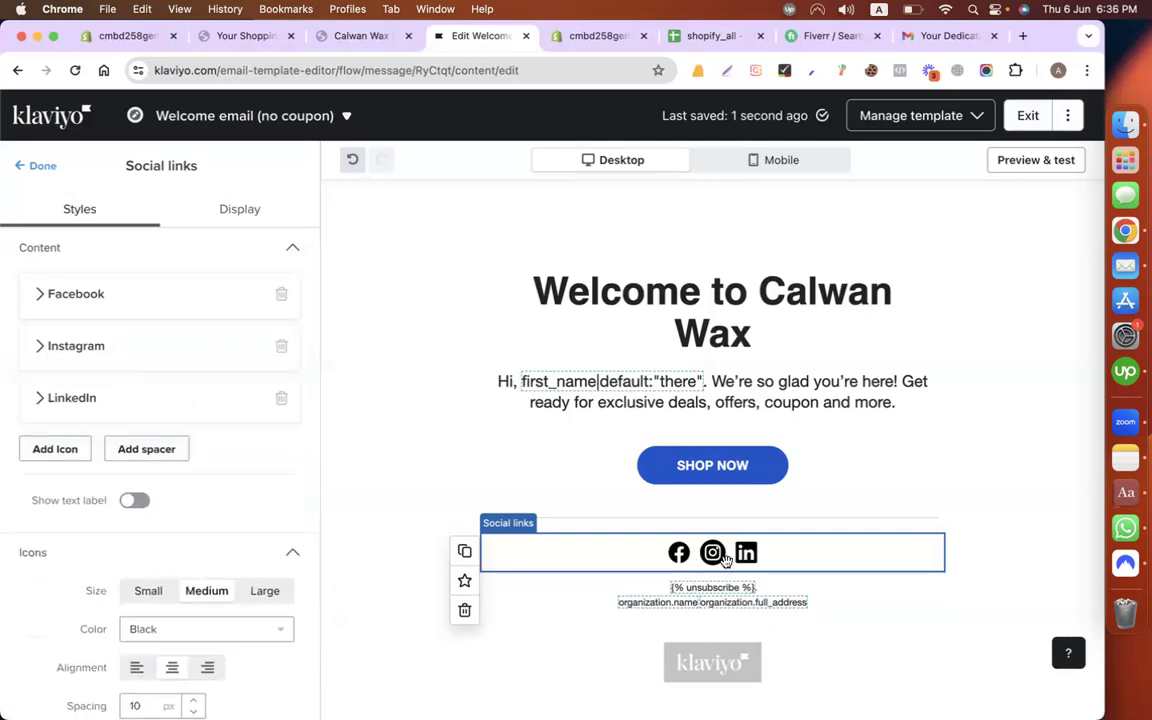
{"action": "scroll", "coordinate": [154, 504], "scroll_direction": "down", "scroll_amount": 4}
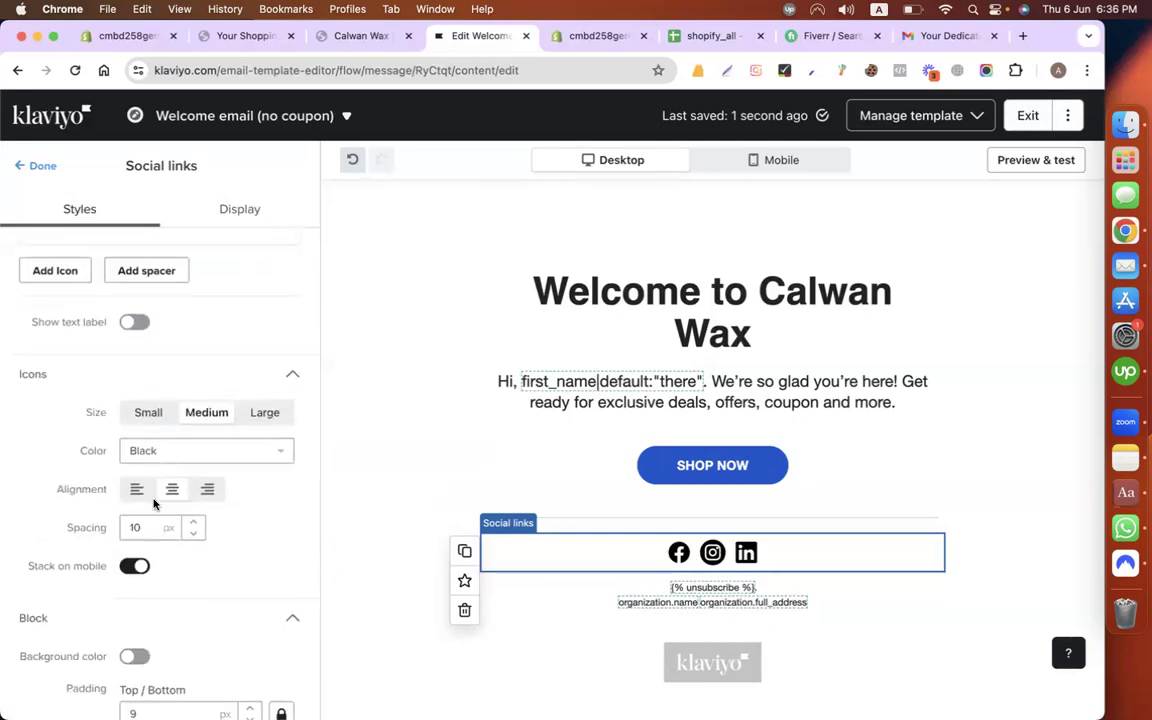
Step: Keep the social icons at Medium size with Icon default brand colours, then return to Gmail
{"action": "scroll", "coordinate": [154, 504], "scroll_direction": "down", "scroll_amount": 2}
{"action": "left_click", "coordinate": [149, 335]}
{"action": "left_click", "coordinate": [205, 333]}
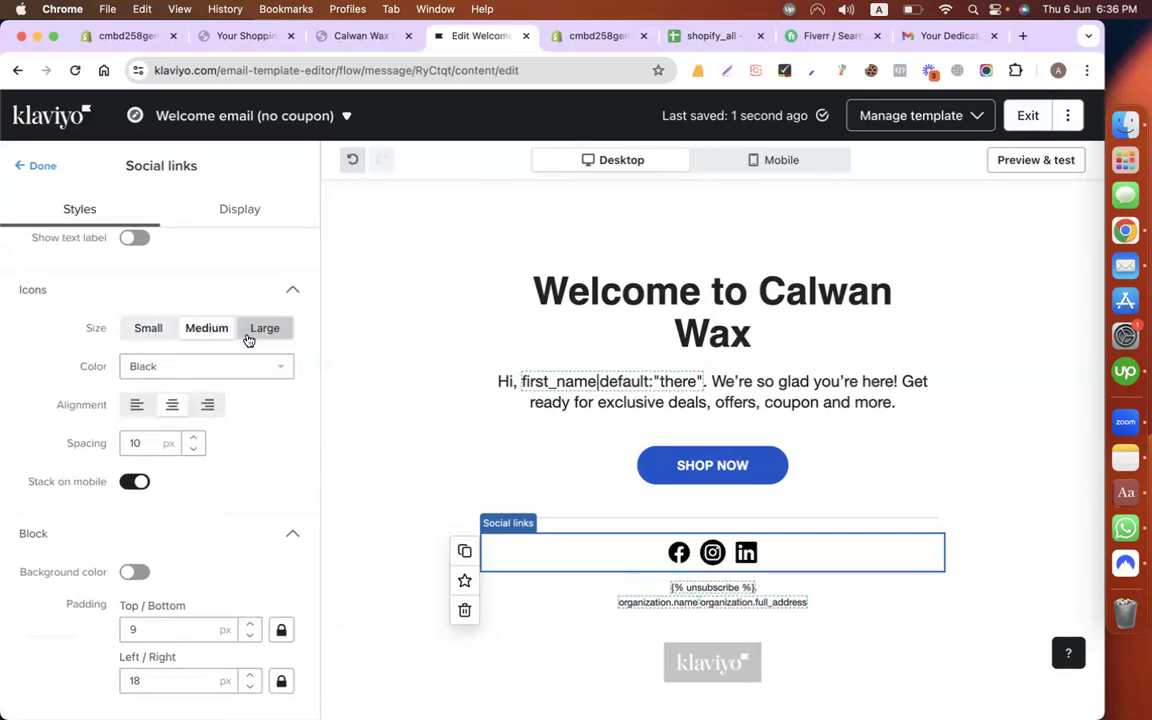
{"action": "left_click", "coordinate": [248, 341]}
{"action": "left_click", "coordinate": [212, 330]}
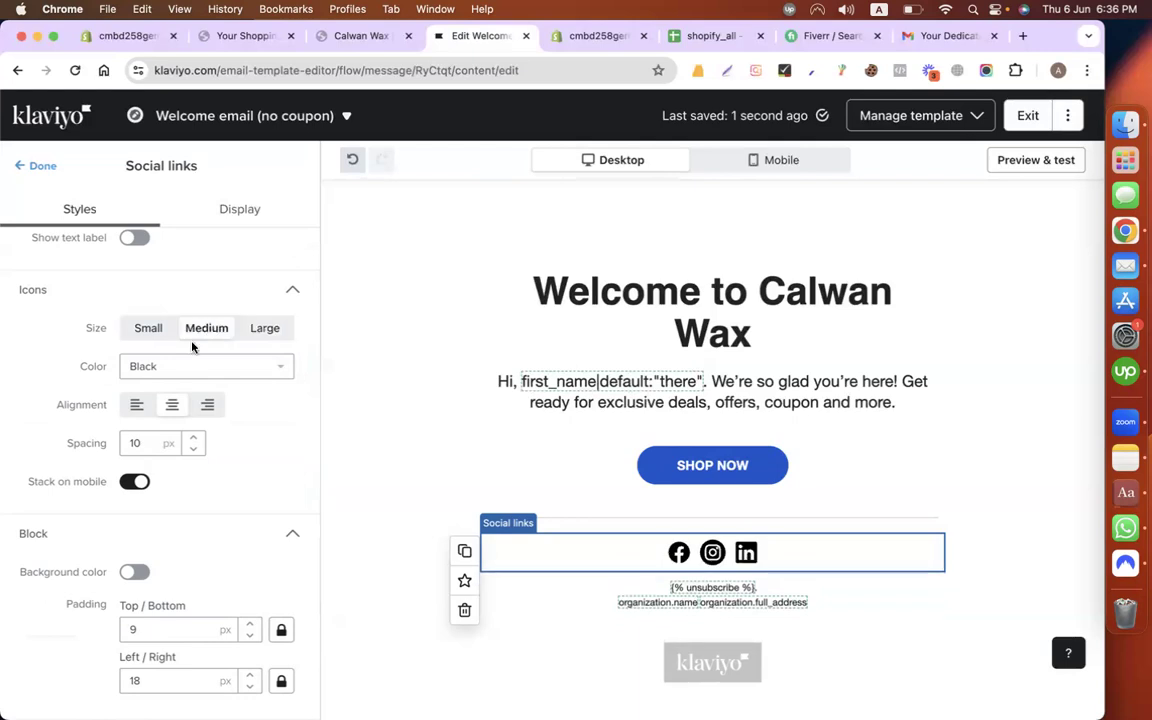
{"action": "left_click", "coordinate": [185, 367]}
{"action": "left_click", "coordinate": [159, 394]}
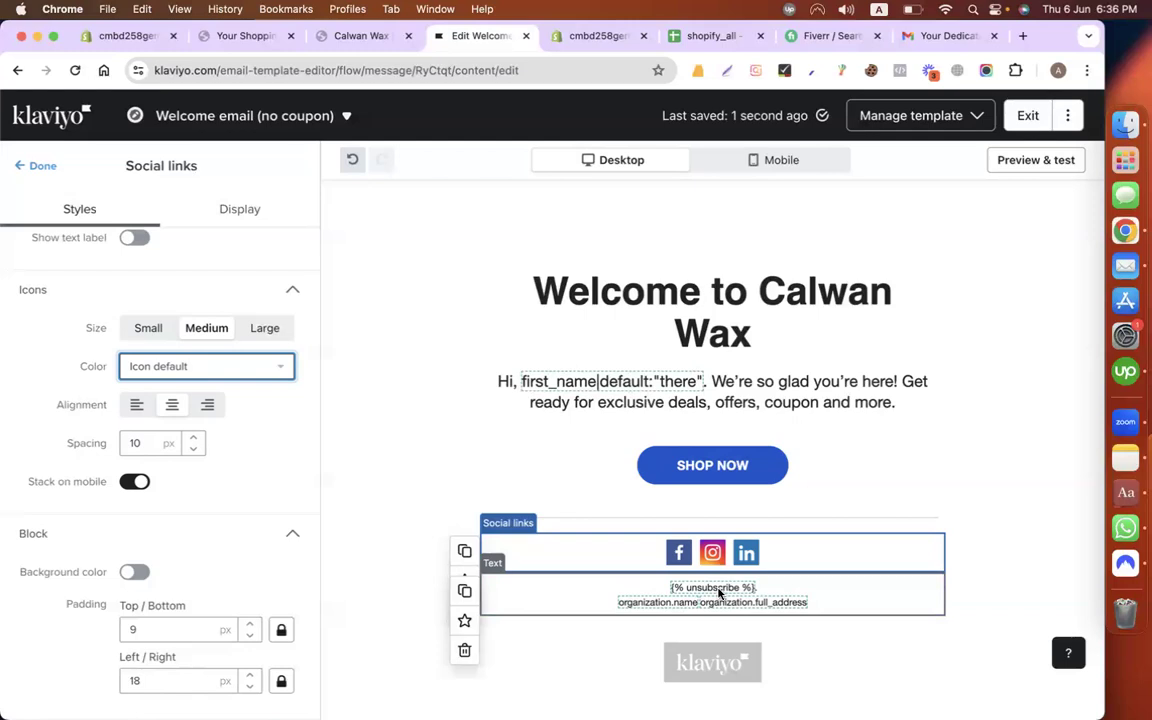
{"action": "left_click", "coordinate": [945, 36]}
{"action": "scroll", "coordinate": [570, 470], "scroll_direction": "down", "scroll_amount": 3}
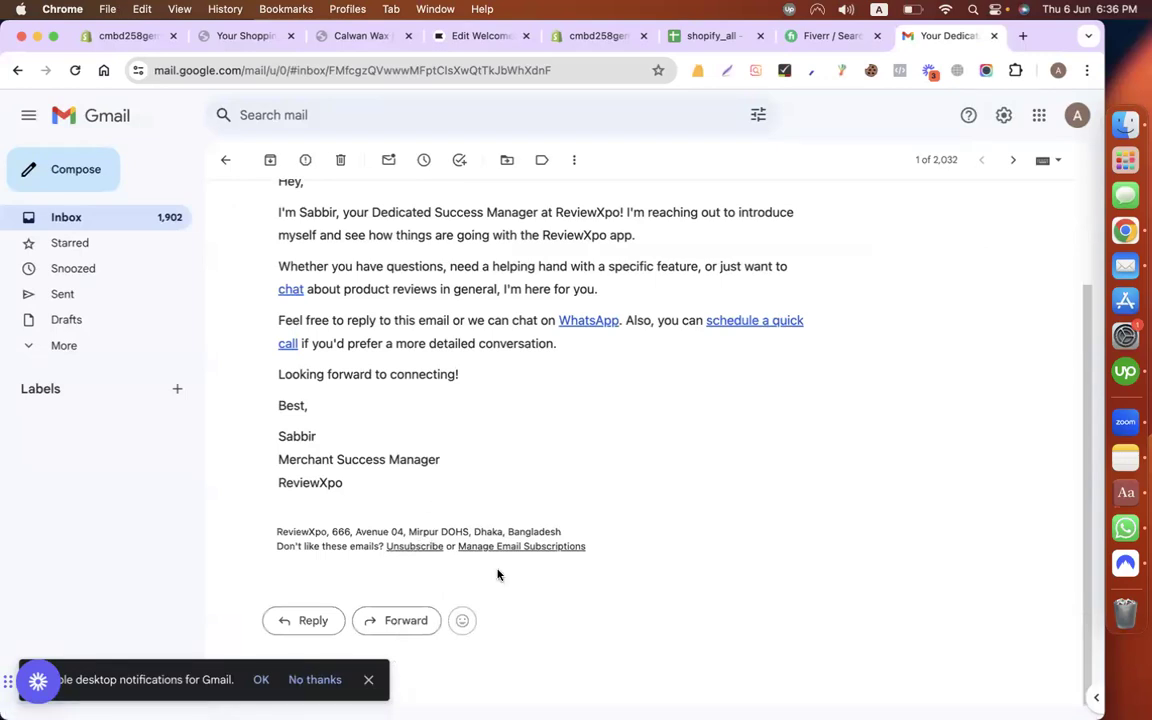
{"action": "left_click", "coordinate": [368, 679]}
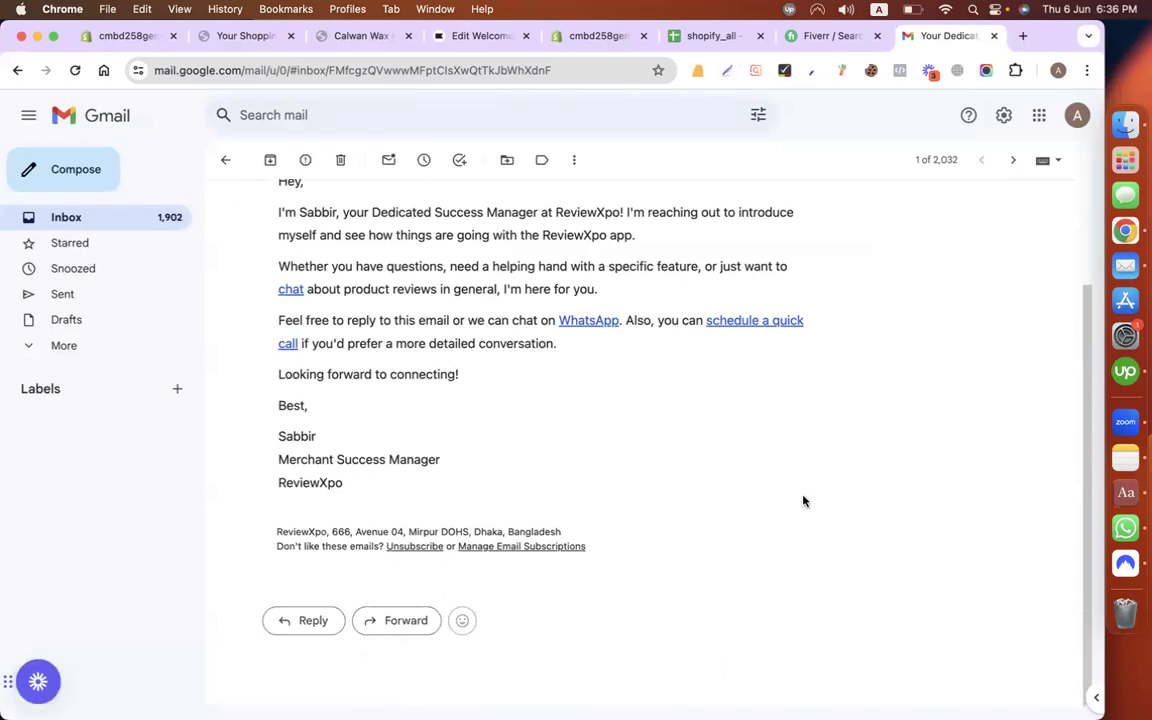
{"action": "scroll", "coordinate": [532, 476], "scroll_direction": "up", "scroll_amount": 3}
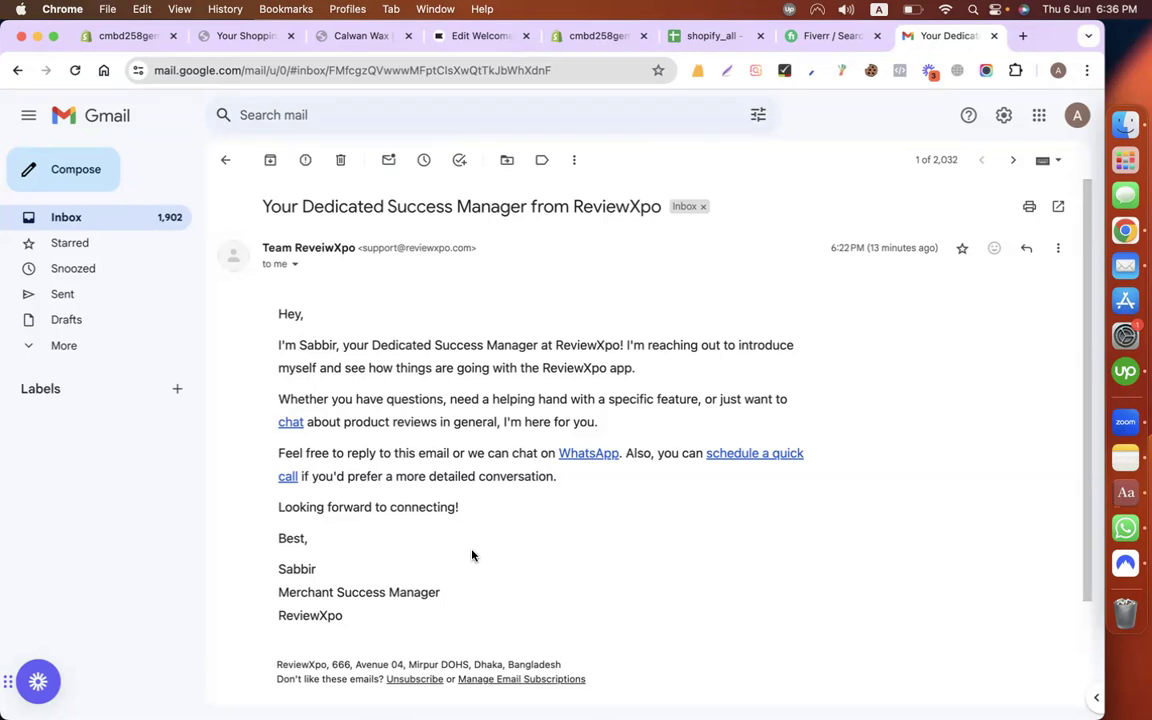
{"action": "scroll", "coordinate": [472, 555], "scroll_direction": "down", "scroll_amount": 3}
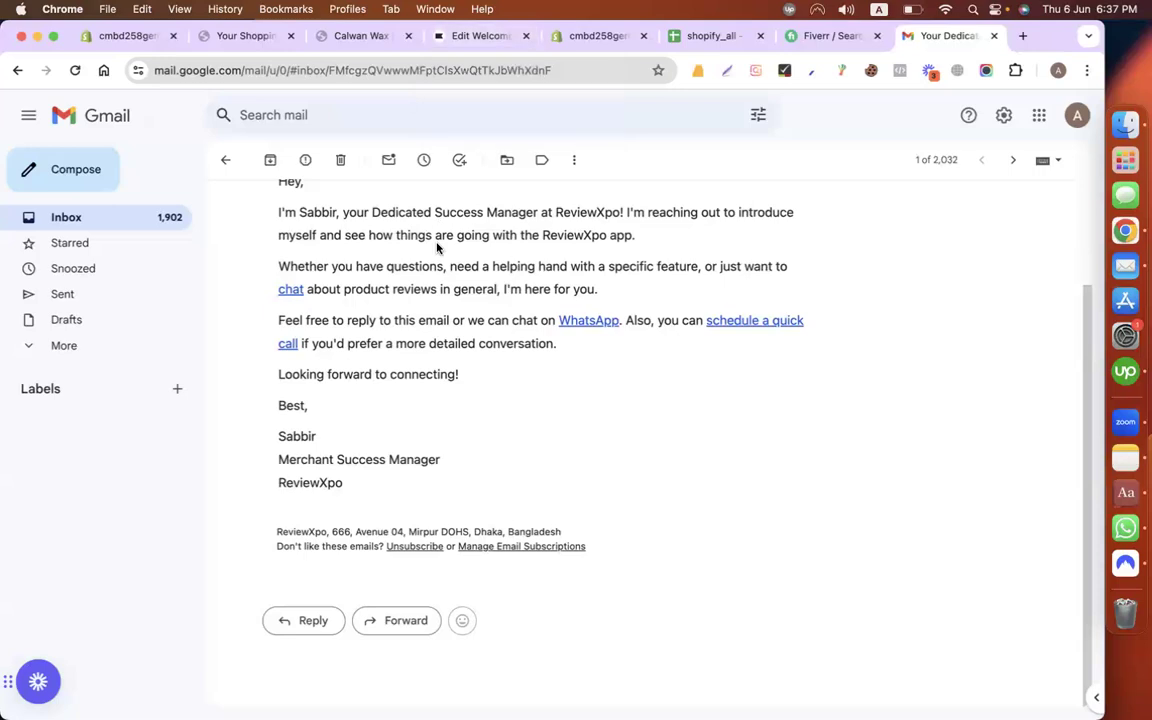
Step: Scroll the Gmail message back to the top and return to the Klaviyo 'Edit Welcome' template
{"action": "scroll", "coordinate": [445, 404], "scroll_direction": "up", "scroll_amount": 3}
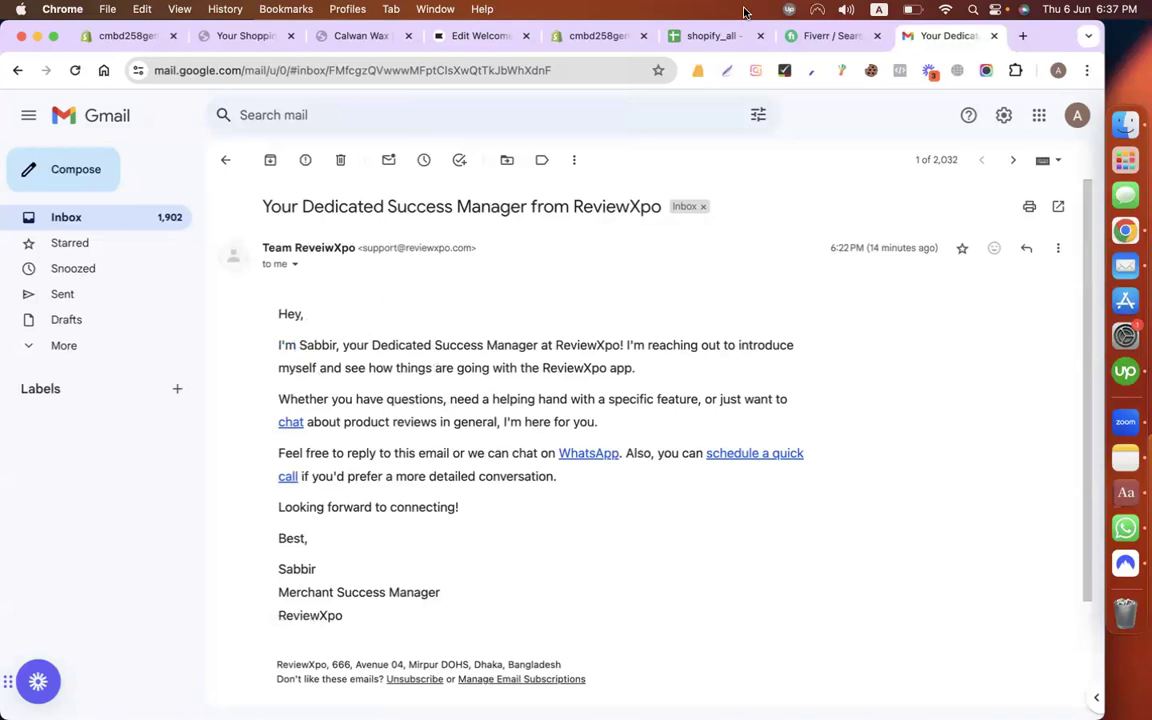
{"action": "left_click", "coordinate": [472, 38]}
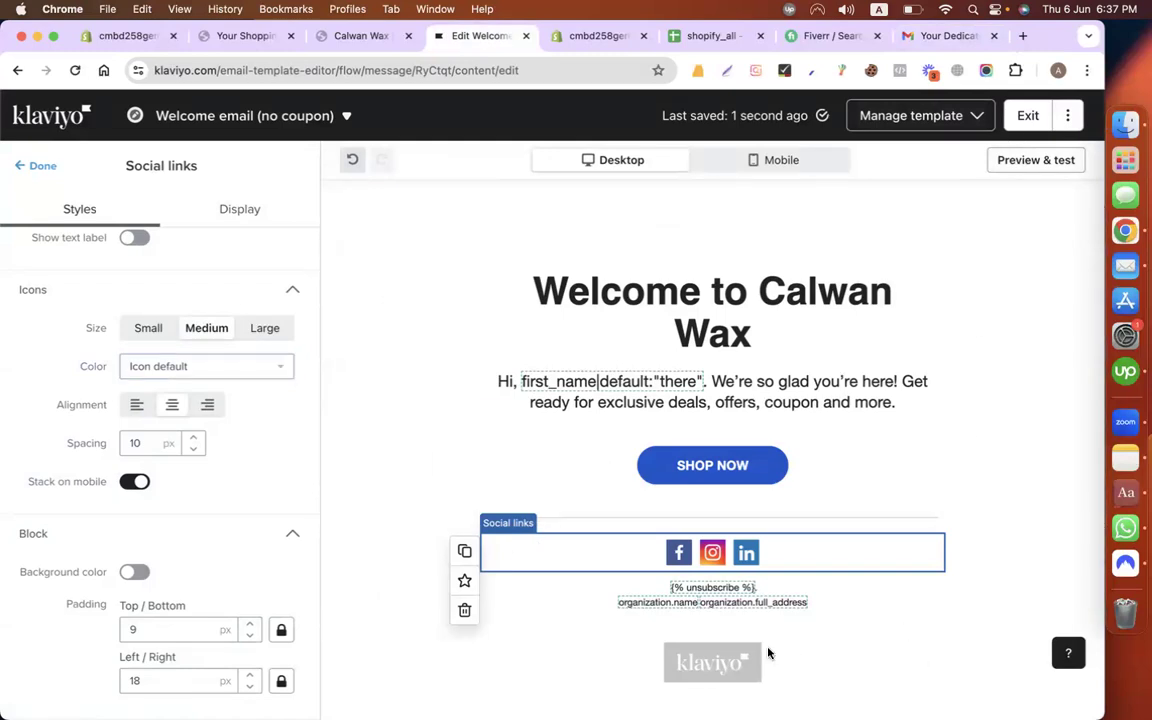
Step: Check the {{ first_name }} token in the greeting text, then exit the template editor
{"action": "left_click", "coordinate": [617, 386]}
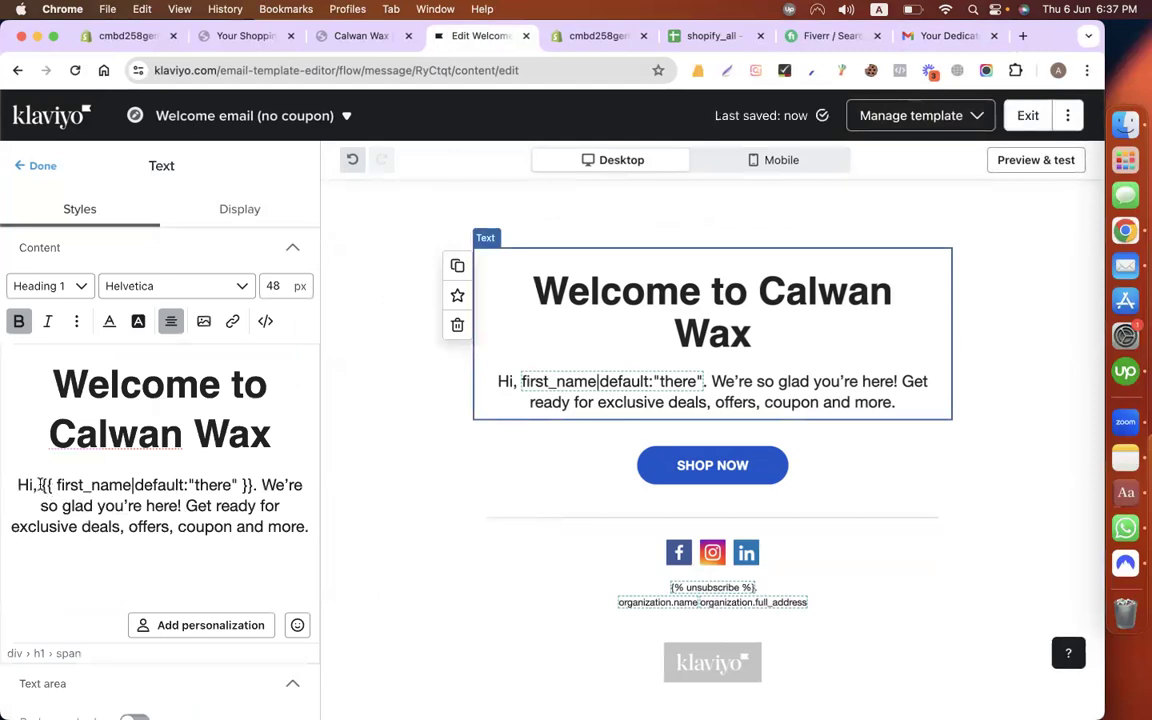
{"action": "left_click", "coordinate": [41, 486]}
{"action": "left_click_drag", "start_coordinate": [191, 490], "coordinate": [251, 487]}
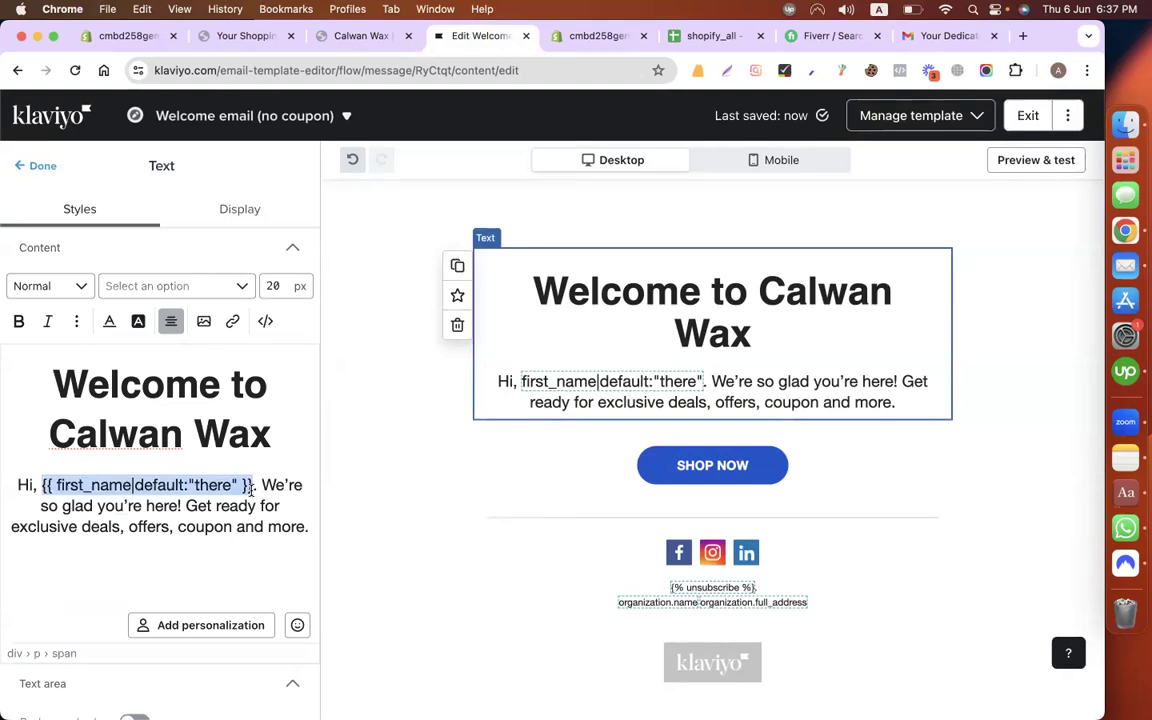
{"action": "scroll", "coordinate": [636, 402], "scroll_direction": "up", "scroll_amount": 1}
{"action": "left_click", "coordinate": [1028, 120]}
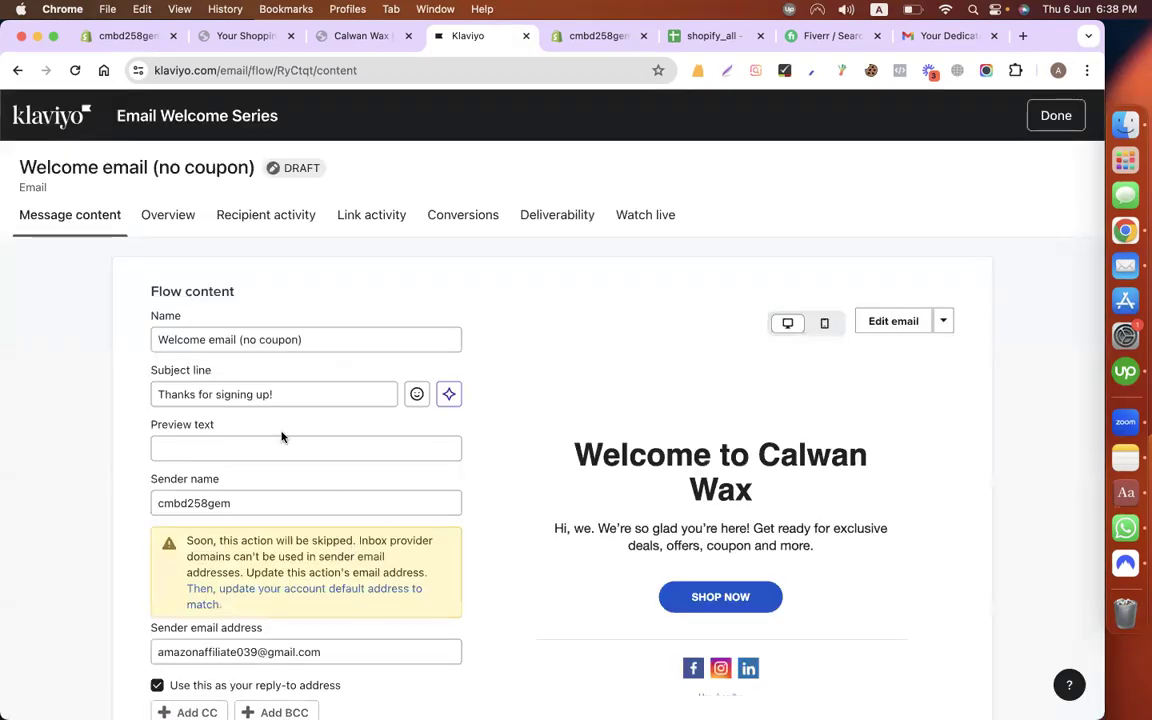
Step: Change the sender name to 'Calwan Wax Co.'
{"action": "scroll", "coordinate": [265, 400], "scroll_direction": "down", "scroll_amount": 3}
{"action": "double_click", "coordinate": [236, 344]}
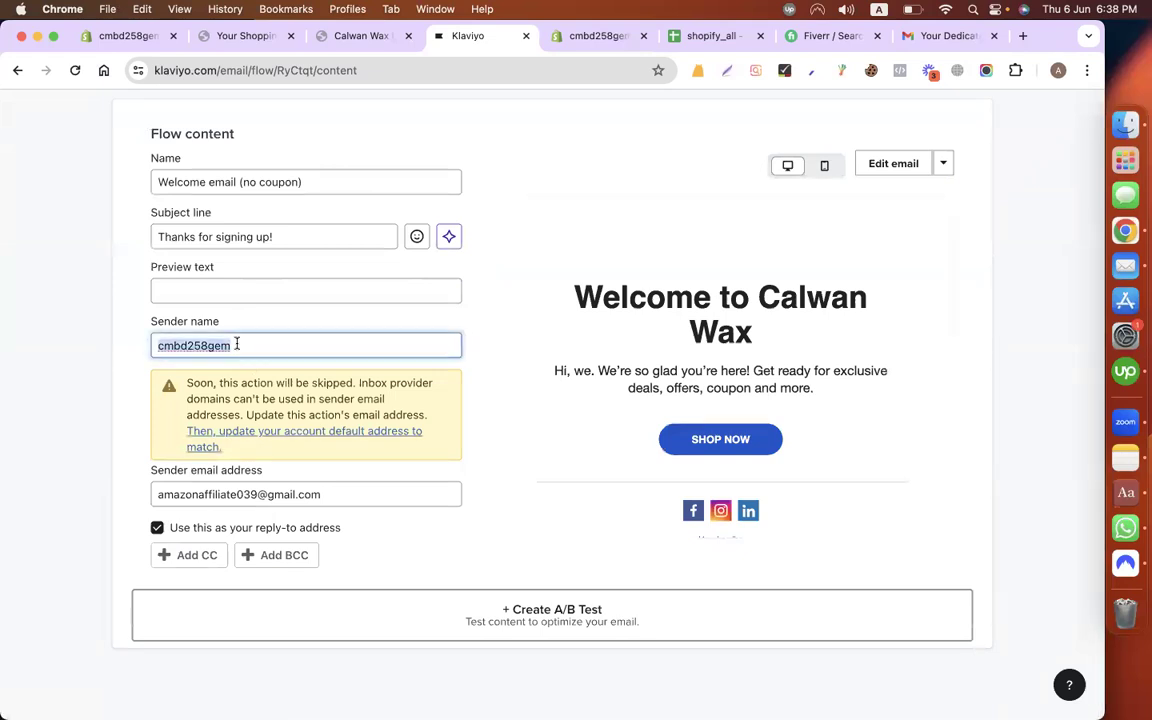
{"action": "type", "text": "Csl"}
{"action": "key", "text": "BackSpace"}
{"action": "key", "text": "BackSpace"}
{"action": "type", "text": "alwan Wax Co."}
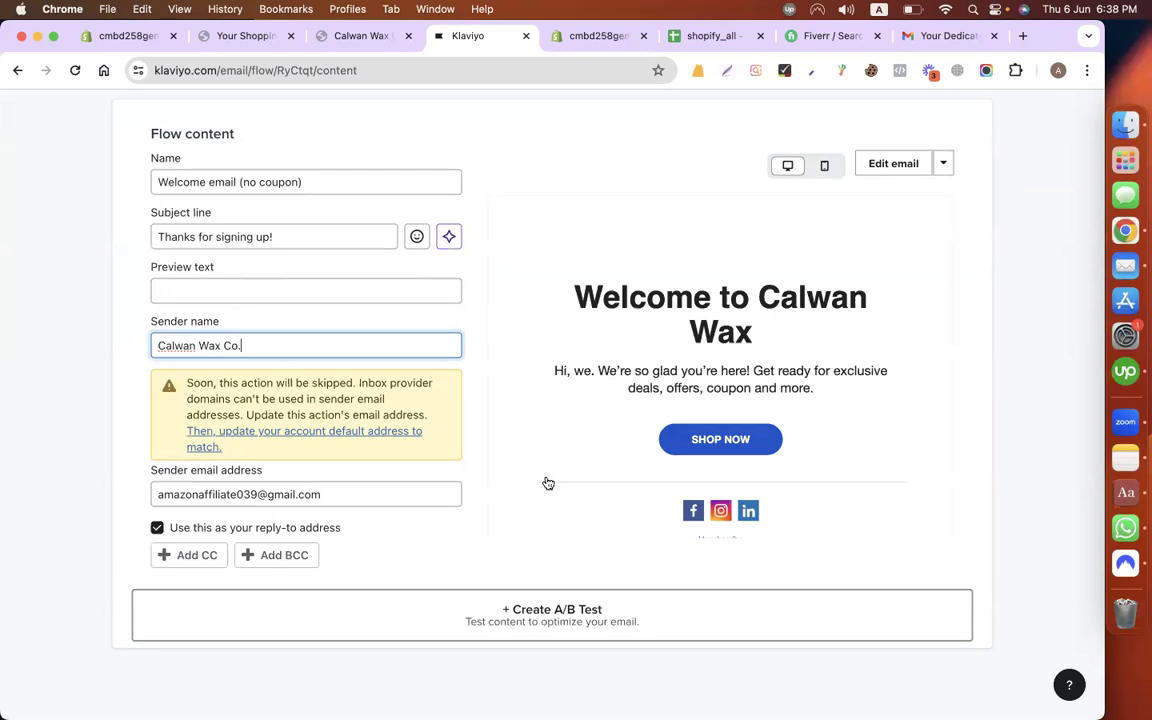
Step: Review the sender email address, leaving it unchanged
{"action": "triple_click", "coordinate": [238, 496]}
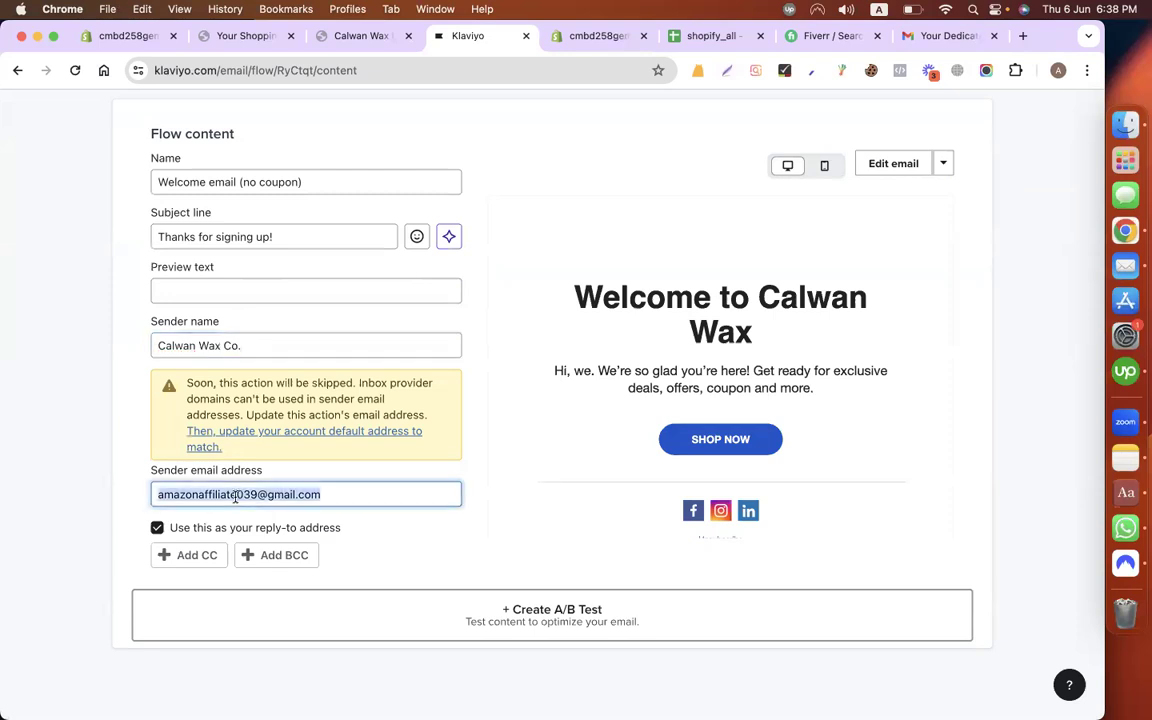
{"action": "left_click", "coordinate": [91, 402]}
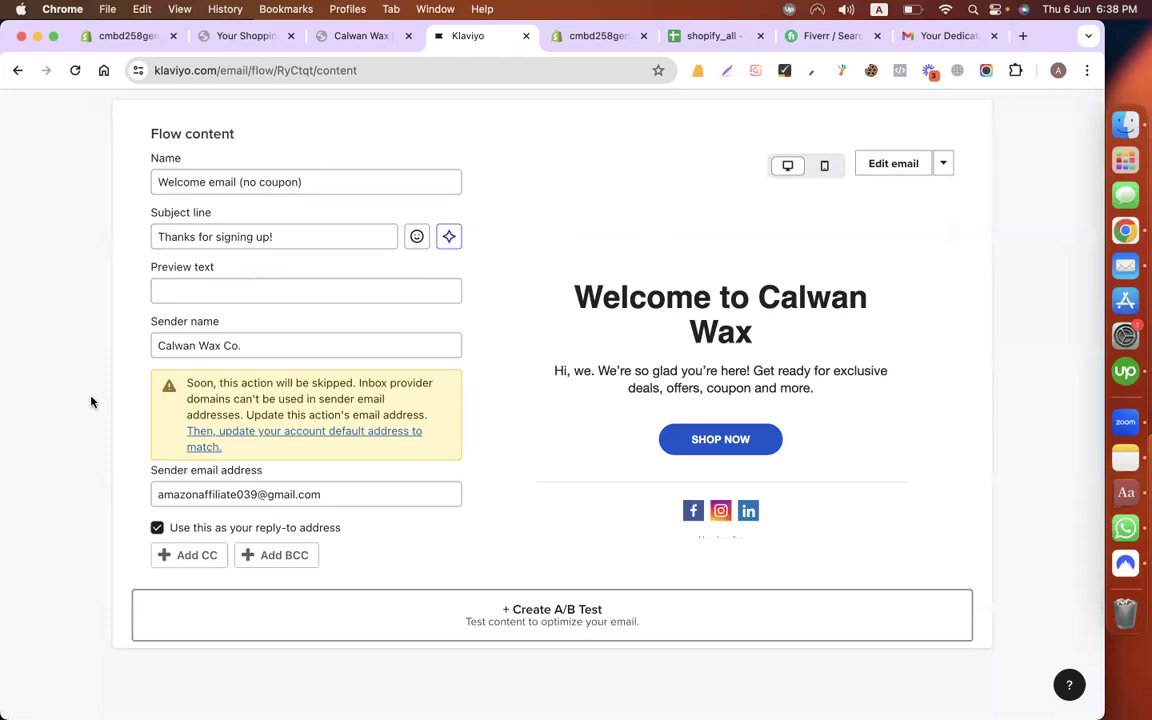
{"action": "left_click", "coordinate": [350, 490]}
{"action": "key", "text": "super+a"}
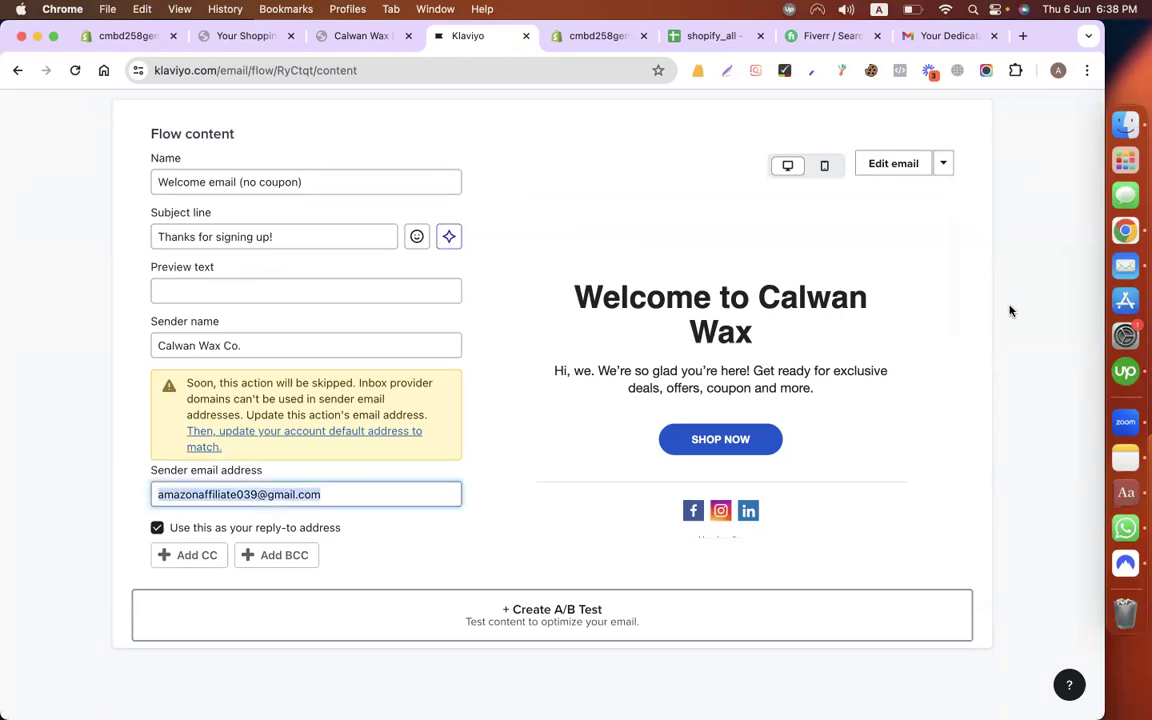
{"action": "left_click", "coordinate": [456, 530]}
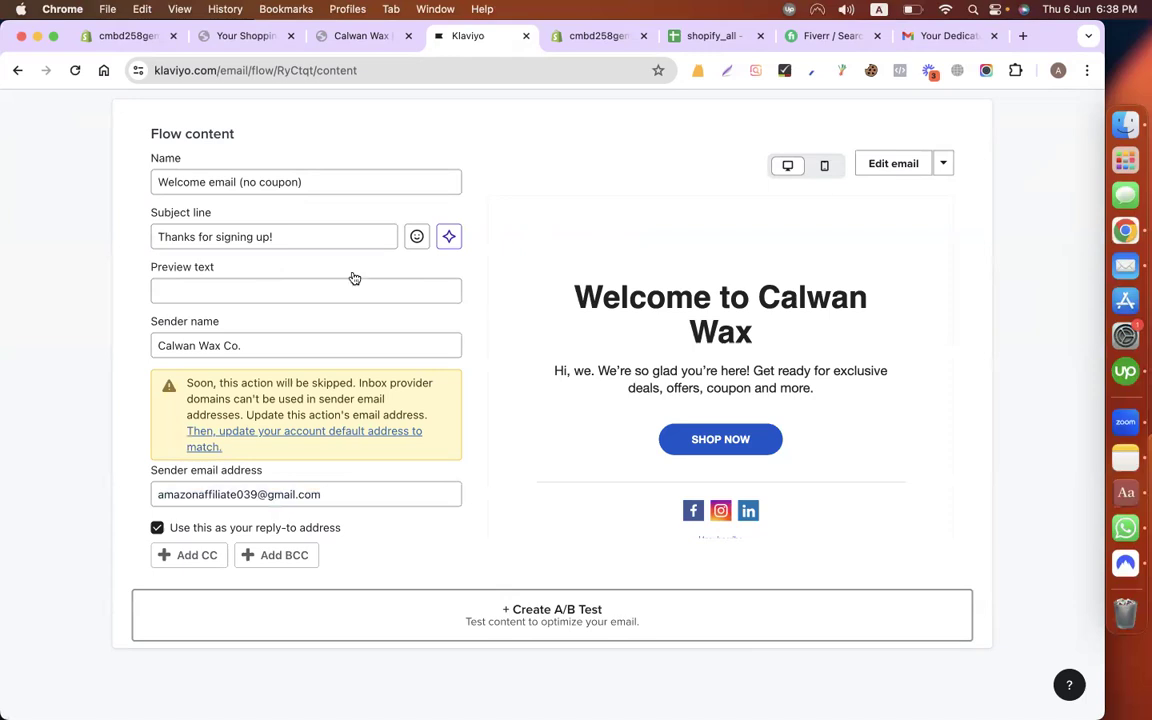
Step: Preview the email in the mobile layout, then switch back to desktop
{"action": "scroll", "coordinate": [354, 278], "scroll_direction": "up", "scroll_amount": 3}
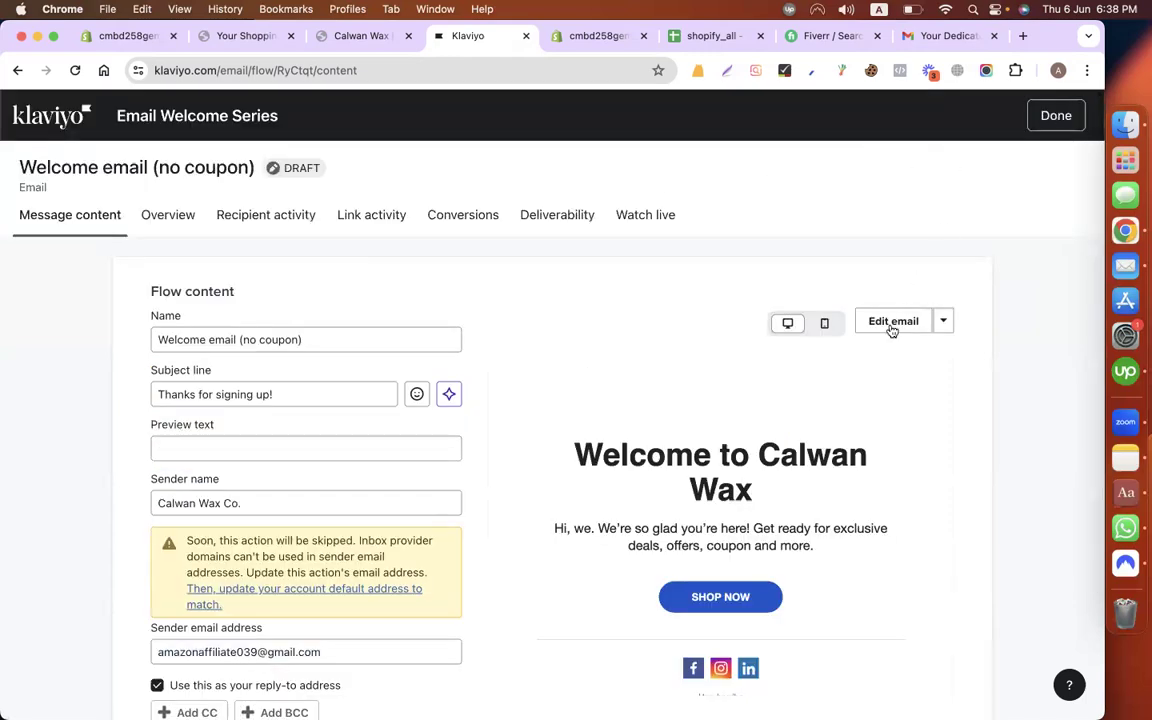
{"action": "left_click", "coordinate": [823, 323]}
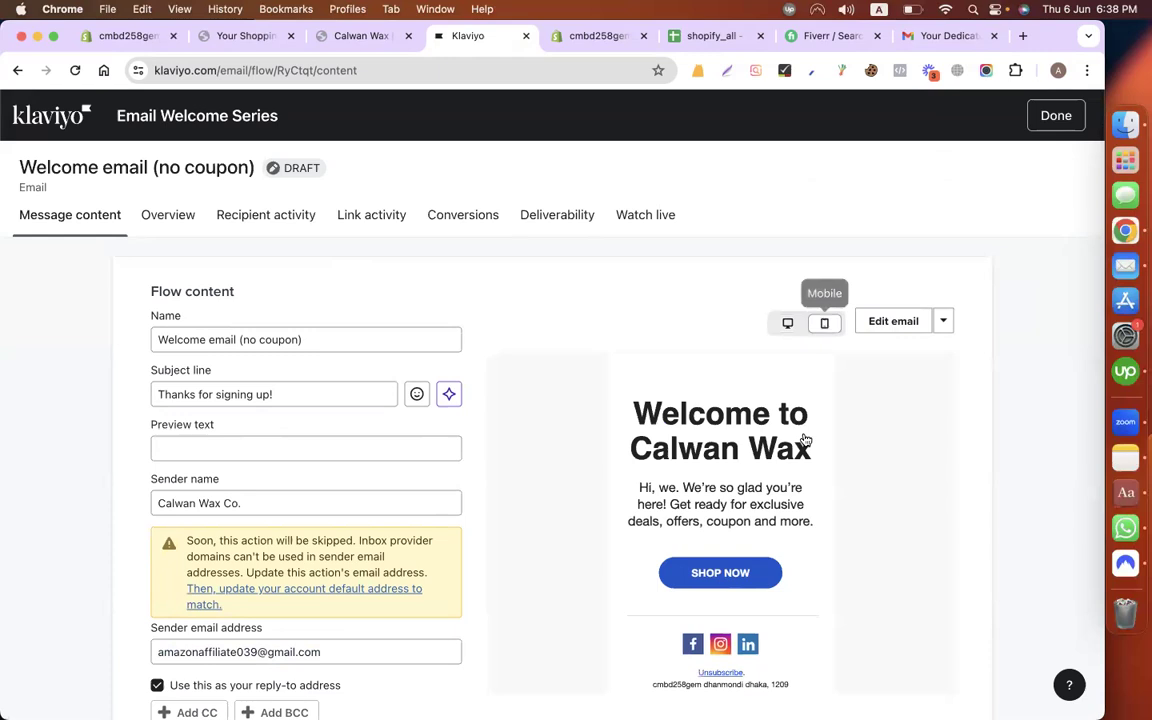
{"action": "left_click", "coordinate": [787, 323]}
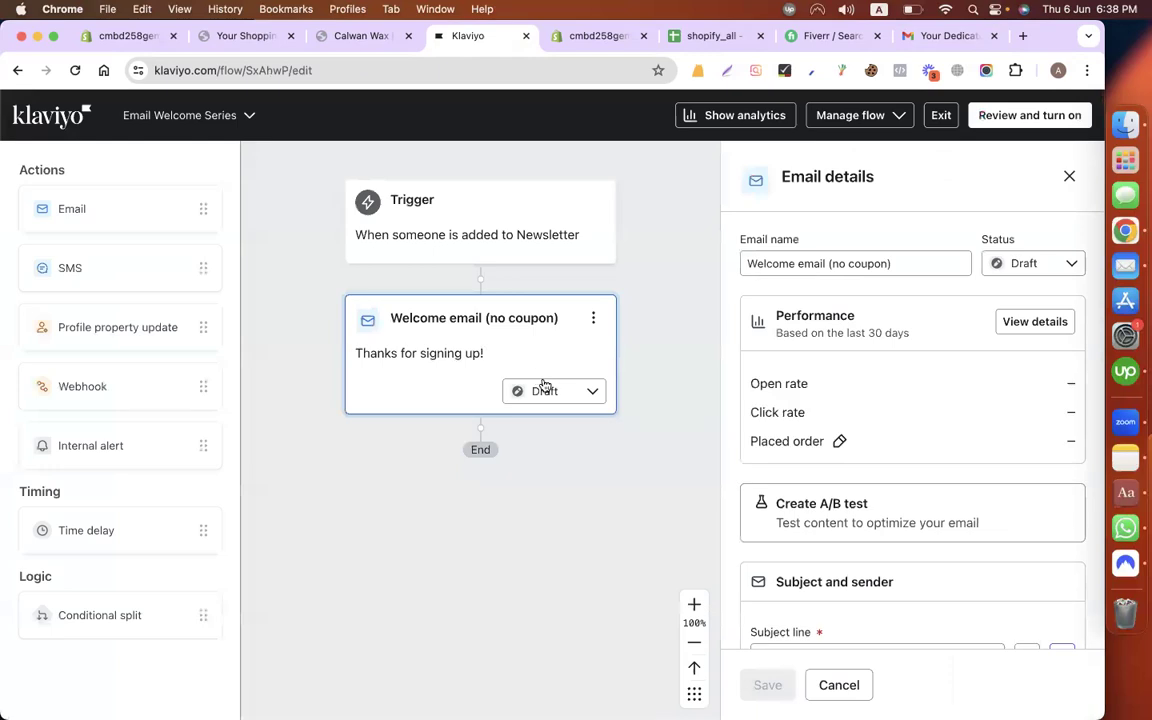
Step: Set the 'Welcome email (no coupon)' message status to Live
{"action": "left_click", "coordinate": [550, 393]}
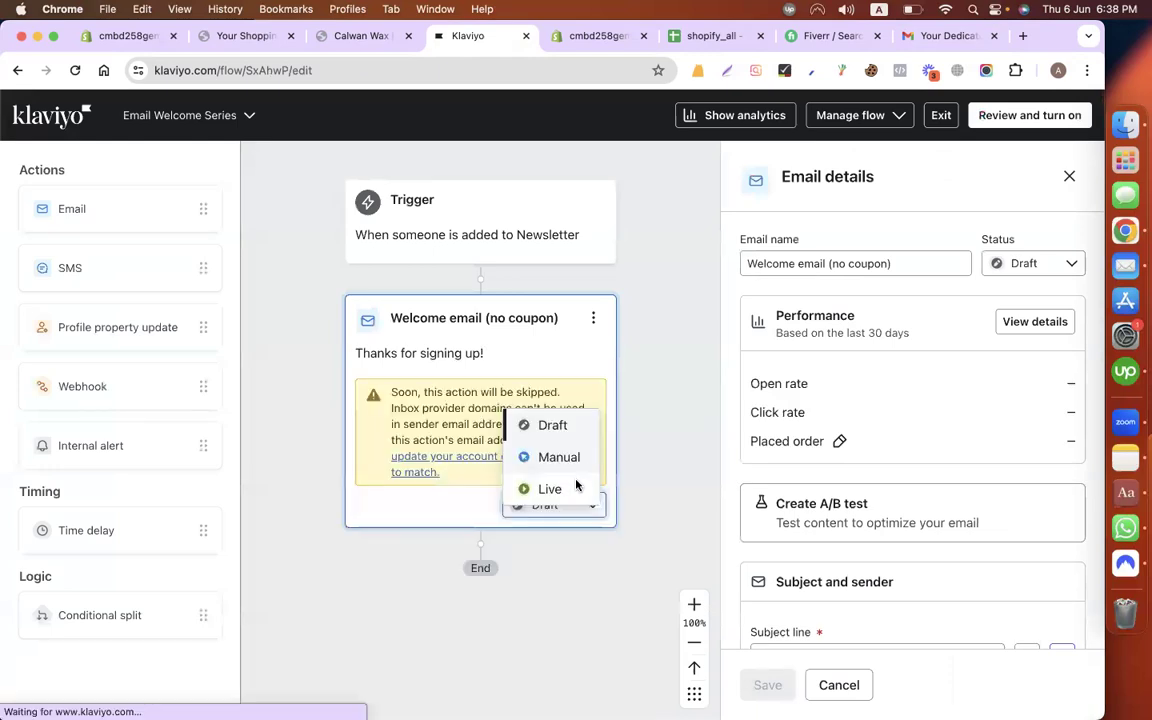
{"action": "left_click", "coordinate": [576, 487]}
{"action": "left_click", "coordinate": [747, 503]}
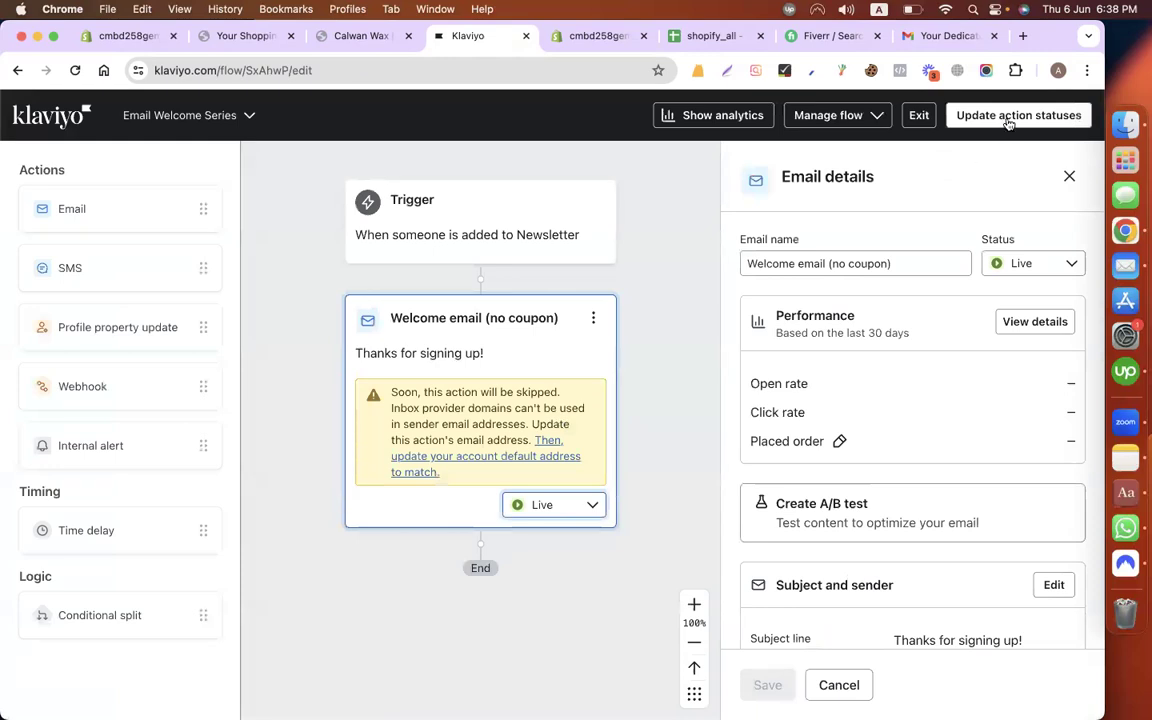
Step: Set every flow action to Live and exit to the Flows list, showing Email Welcome Series Live
{"action": "left_click", "coordinate": [1009, 117]}
{"action": "left_click", "coordinate": [512, 404]}
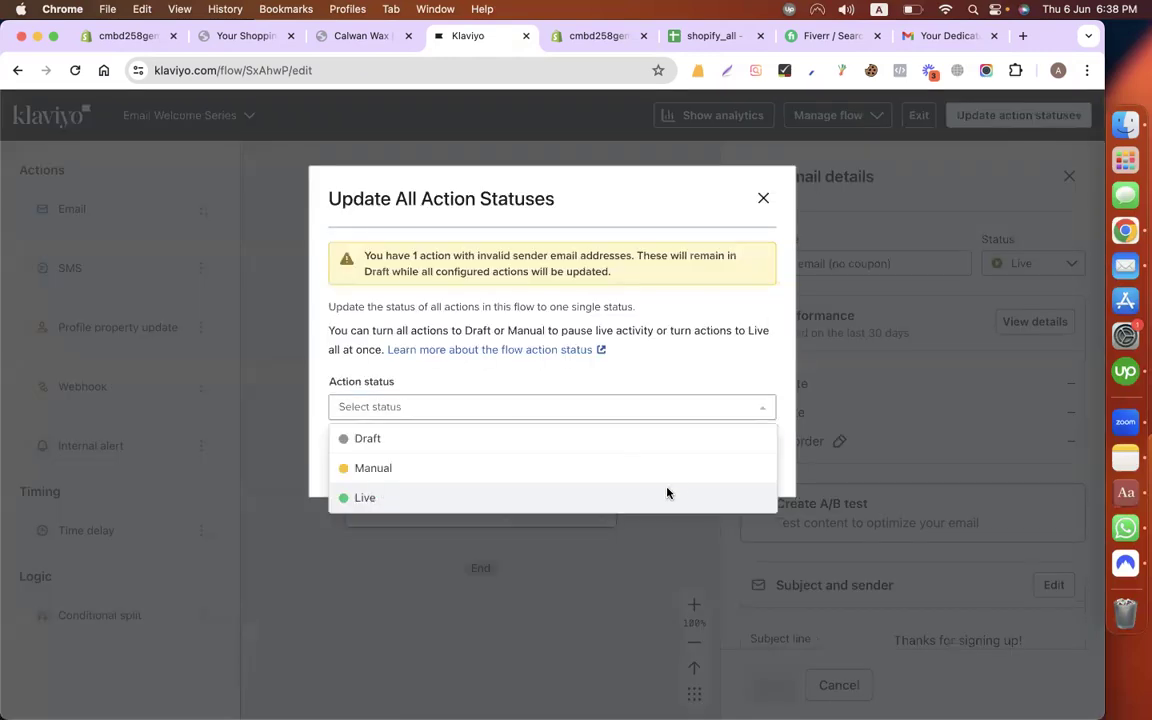
{"action": "left_click", "coordinate": [666, 493]}
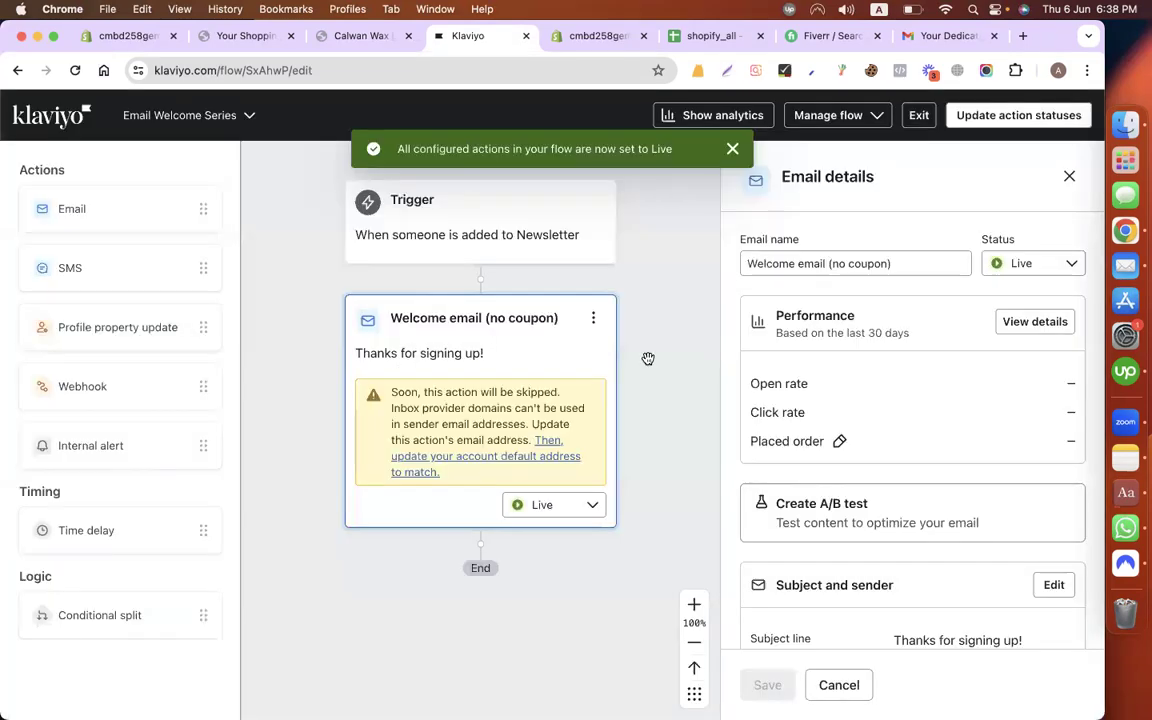
{"action": "left_click", "coordinate": [918, 117]}
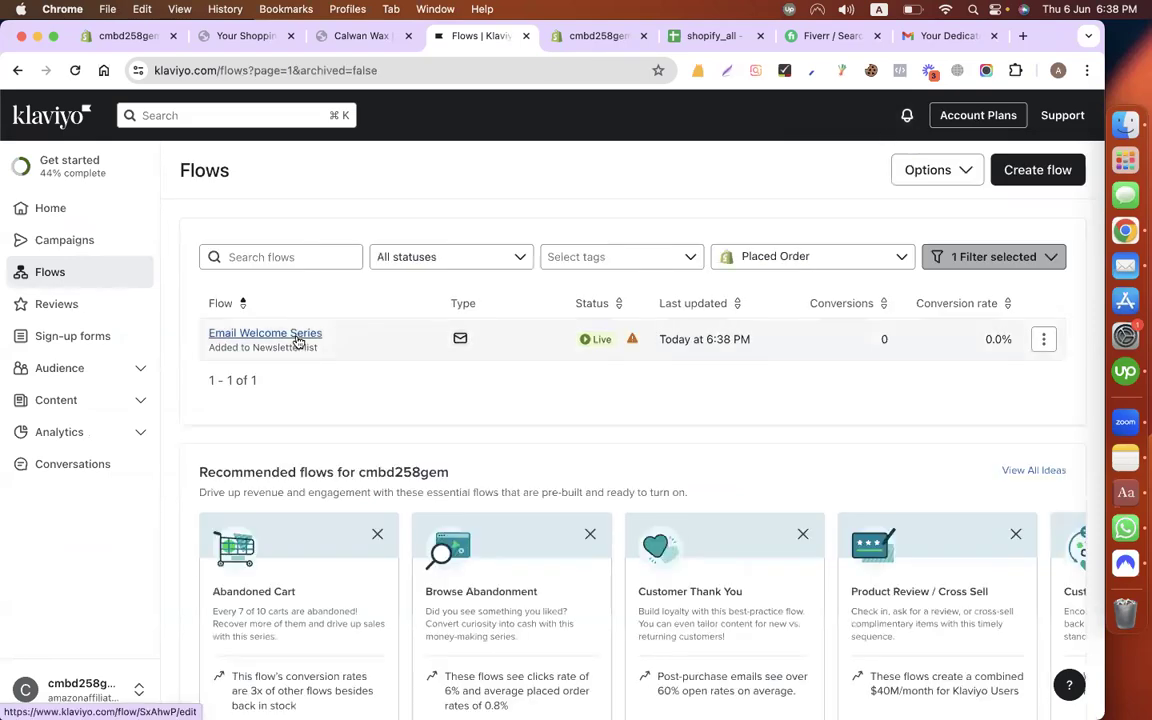
{"action": "scroll", "coordinate": [432, 560], "scroll_direction": "down", "scroll_amount": 3}
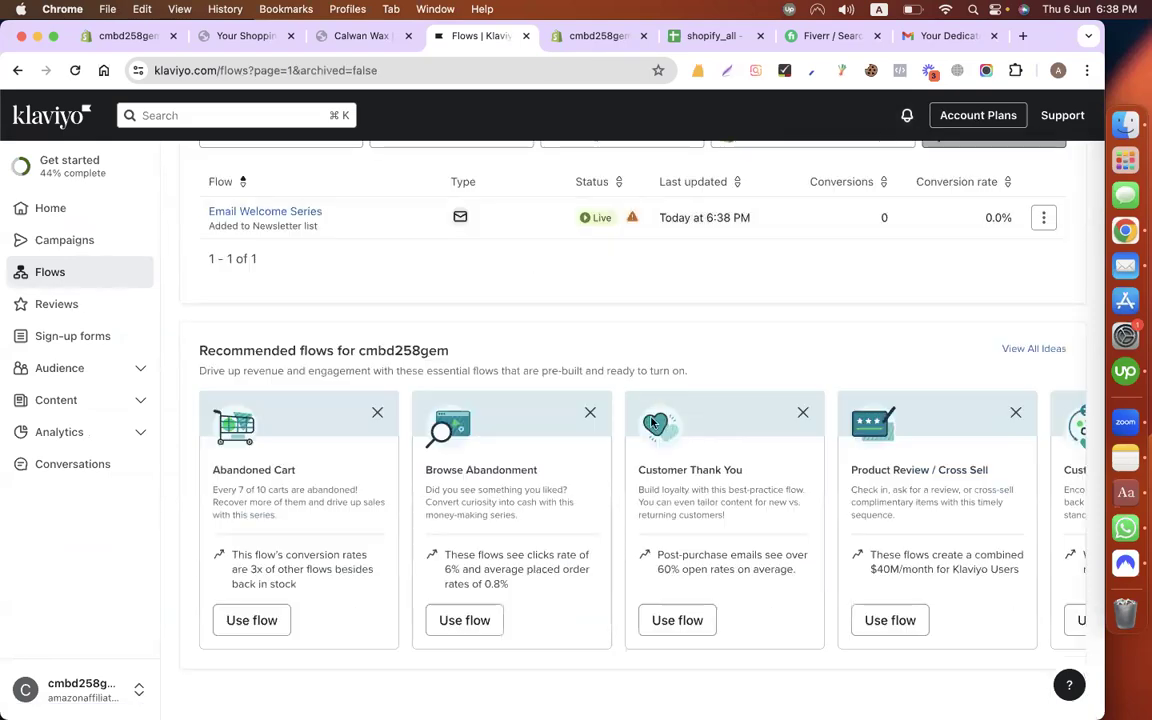
{"action": "scroll", "coordinate": [355, 645], "scroll_direction": "up", "scroll_amount": 3}
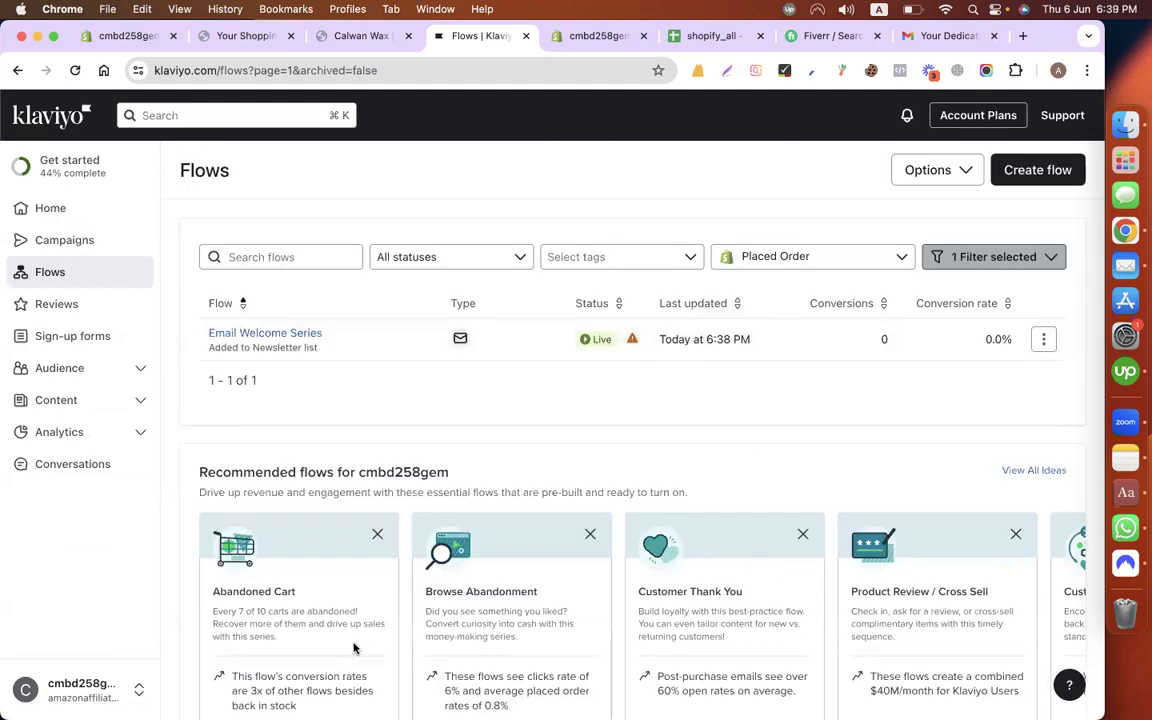